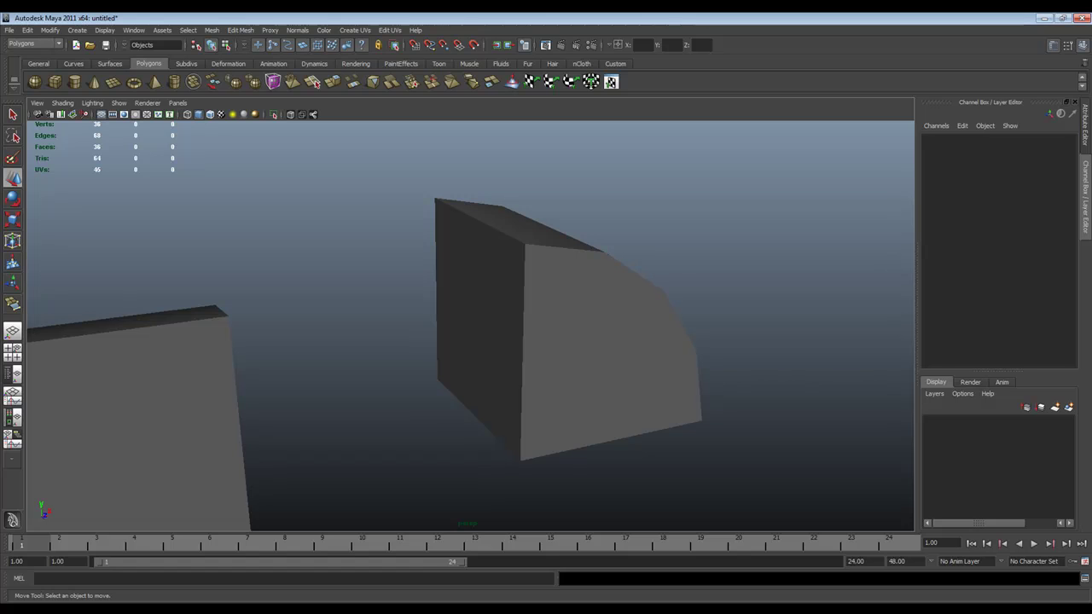
- Move the separate quarter-round piece down beside the larger block, to about X -19.66, Y 4.58, Z 0.17
left_click_drag(648, 324, 307, 354, "alt")
middle_click_drag(307, 354, 296, 353, "alt")
left_click_drag(296, 353, 460, 400, "alt")
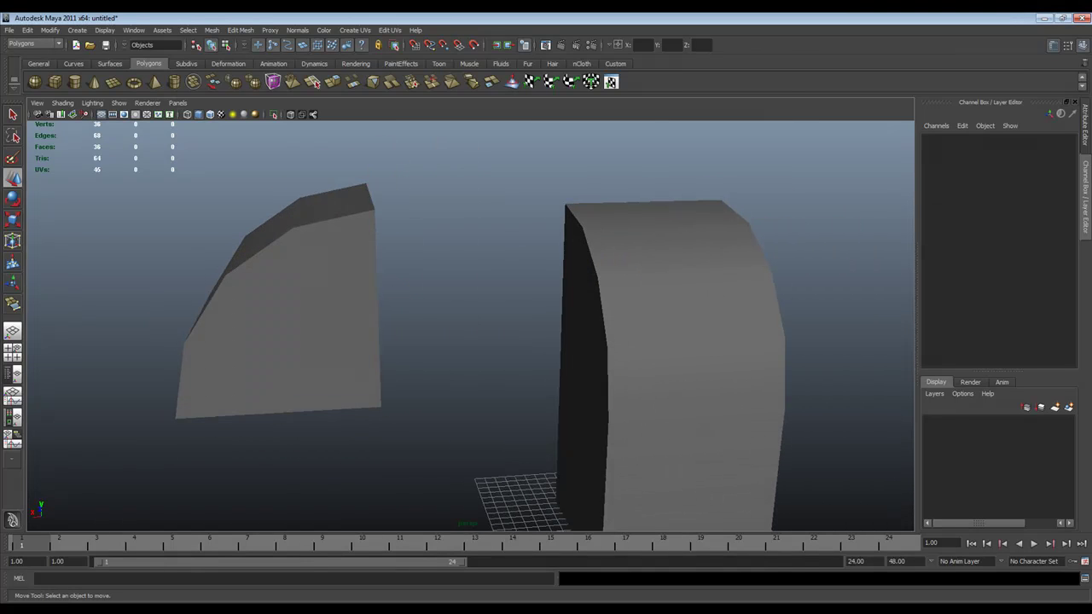
left_click(281, 341)
left_click_drag(239, 293, 725, 311)
right_click_drag(725, 311, 674, 312, "alt")
left_click_drag(674, 311, 742, 273, "alt")
left_click_drag(489, 281, 489, 433)
middle_click_drag(488, 433, 456, 372, "alt")
left_click_drag(457, 372, 243, 396, "alt")
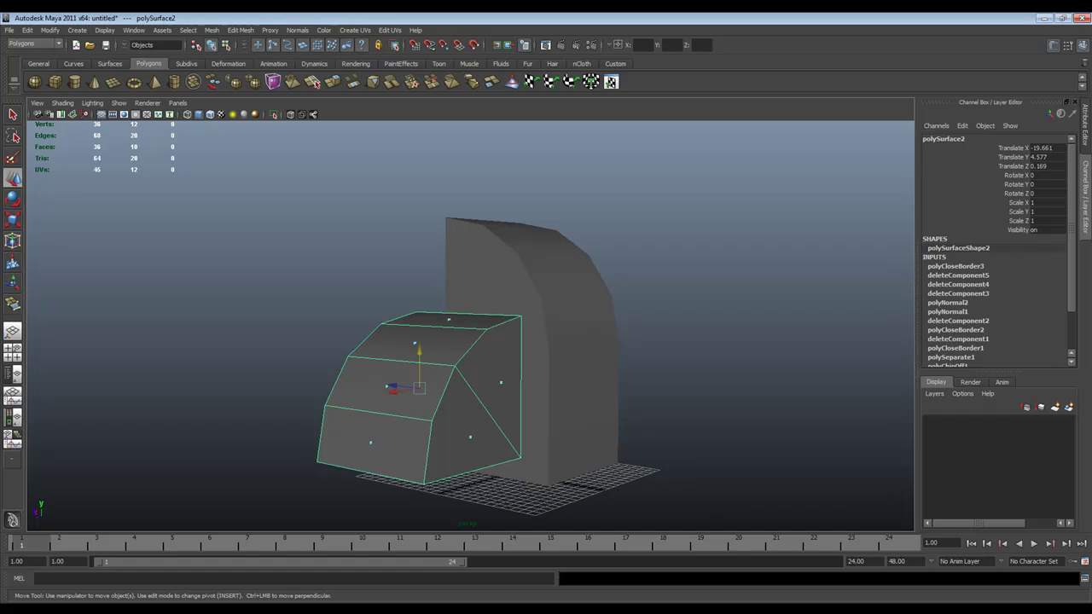
- Delete the two stacked faces on the larger block's flat side to leave a tall opening
left_click_drag(546, 342, 614, 352, "alt")
left_click(401, 366)
key("F11")
left_click(444, 307)
left_click(443, 443, "shift")
key("Delete")
left_click_drag(614, 351, 573, 375, "alt")
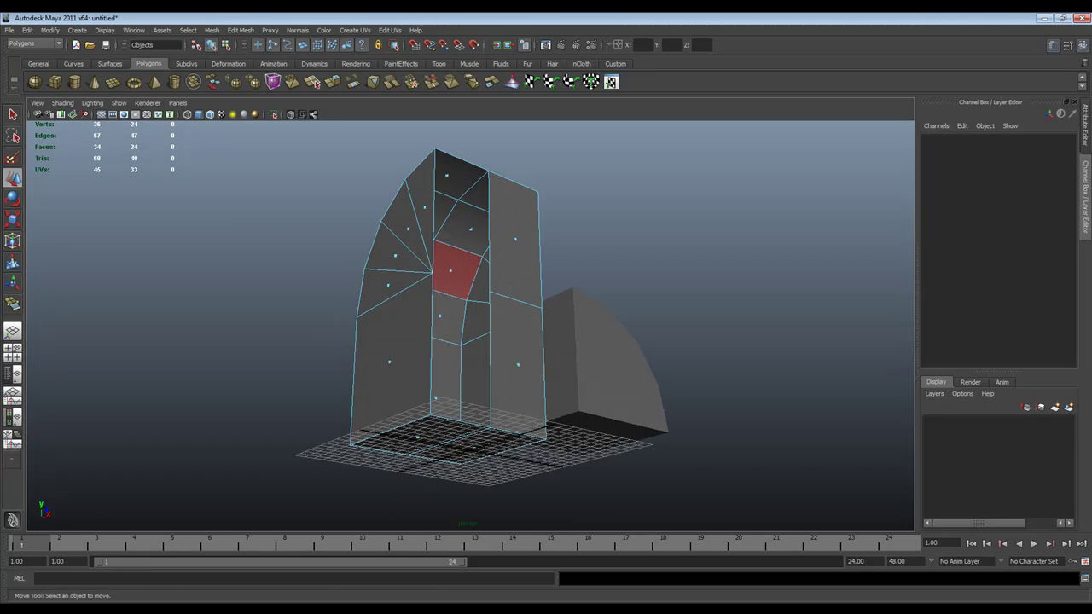
- Select the top and bottom border edges of the opening in the larger block
right_click_drag(452, 271, 486, 243)
left_click(465, 269)
left_click_drag(465, 269, 486, 297, "alt")
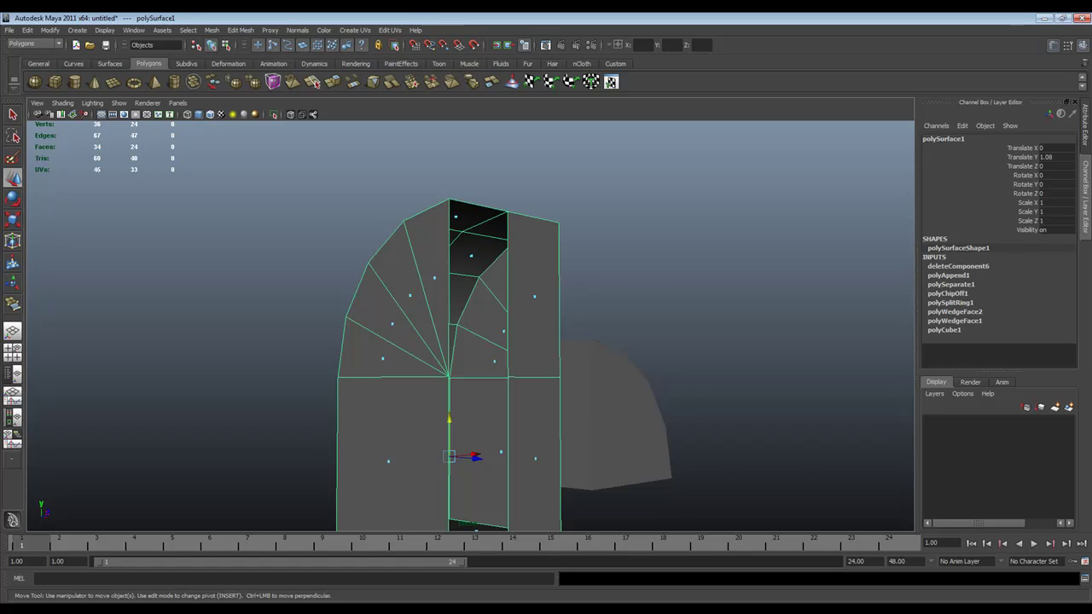
key("F10")
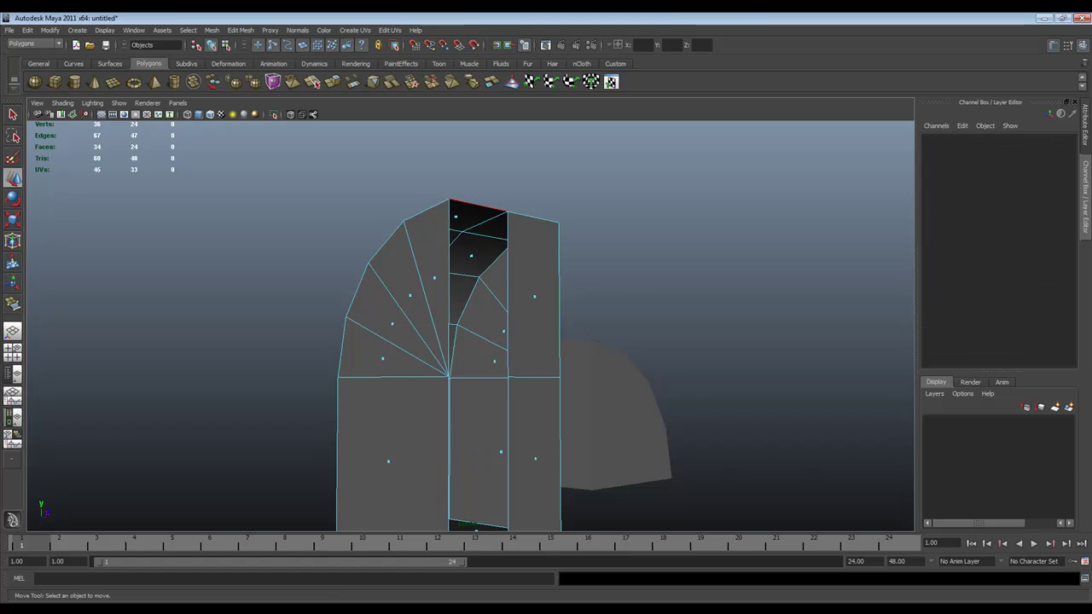
left_click(477, 205)
left_click_drag(393, 370, 401, 342, "alt")
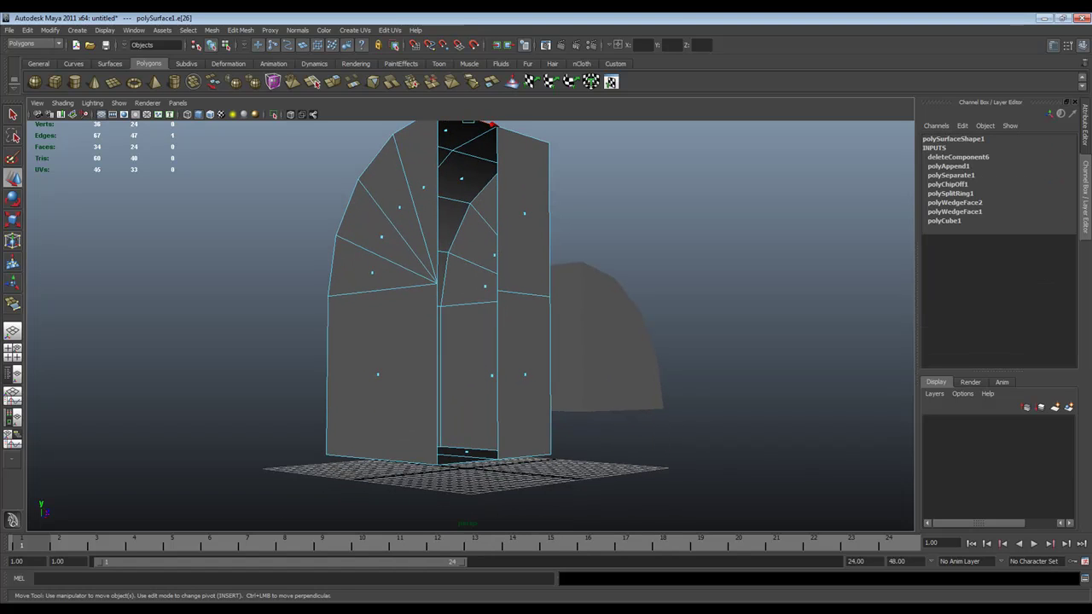
left_click(469, 462, "shift")
left_click_drag(468, 462, 496, 506, "alt")
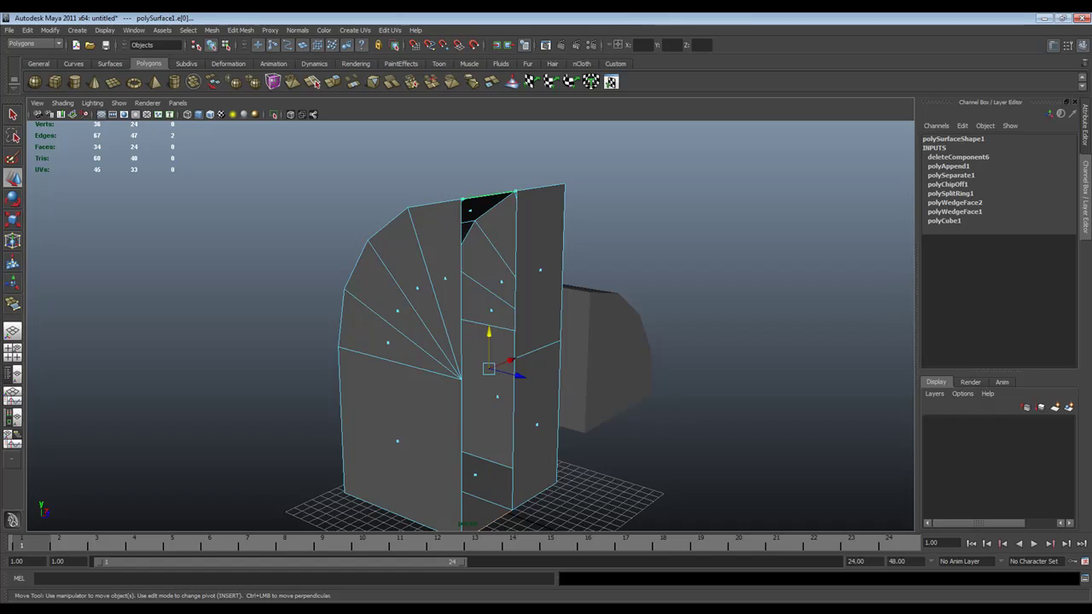
left_click_drag(546, 341, 455, 348, "alt")
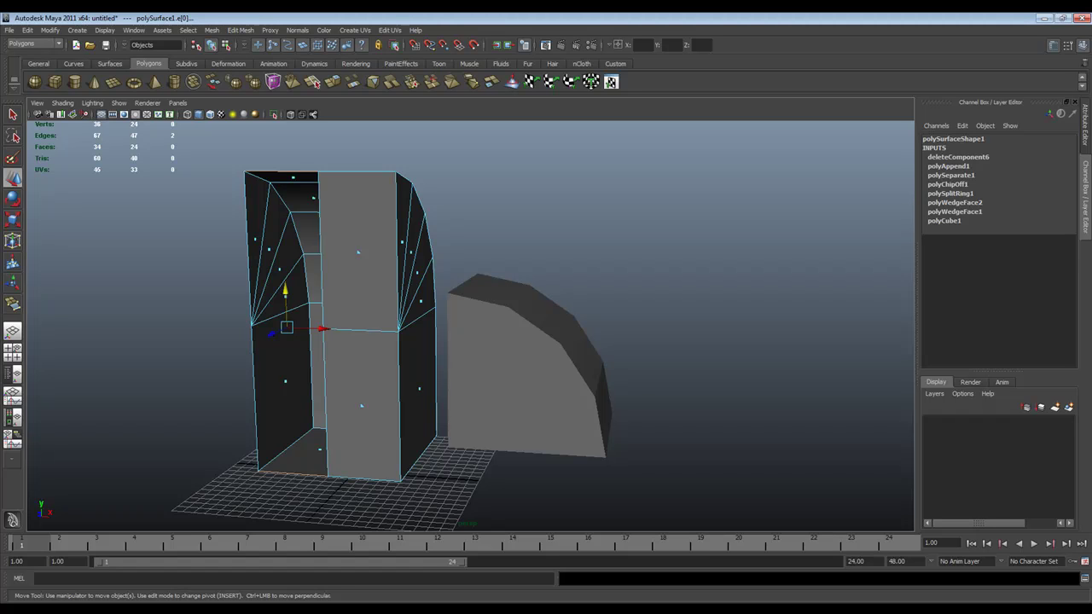
left_click_drag(367, 331, 526, 374, "alt")
middle_click_drag(499, 368, 377, 284, "alt")
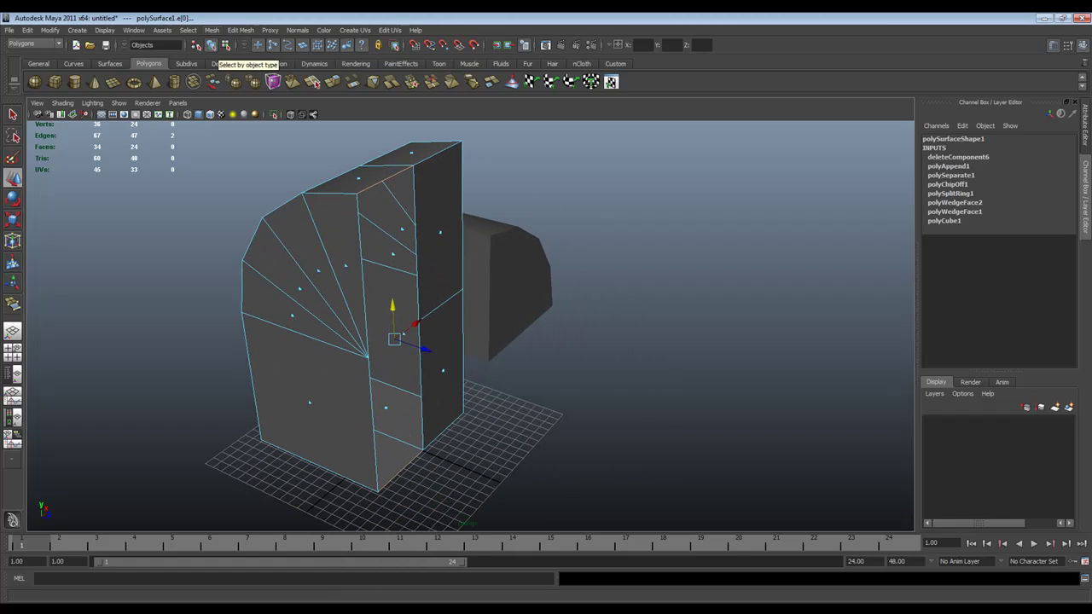
- Open the Bridge options and reset them to their default settings
left_click(240, 30)
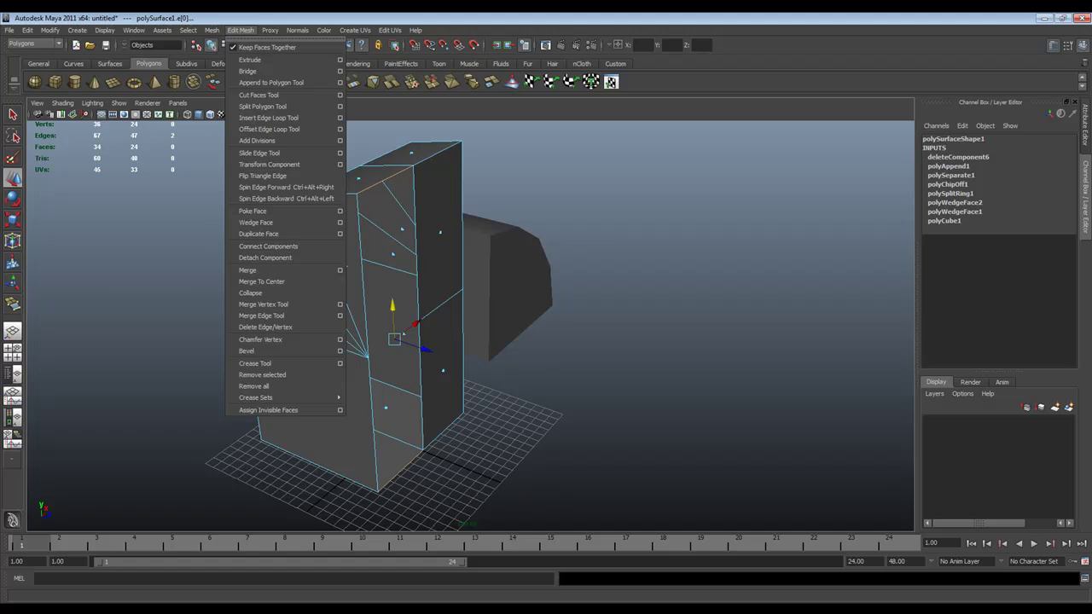
mouse_move(212, 30)
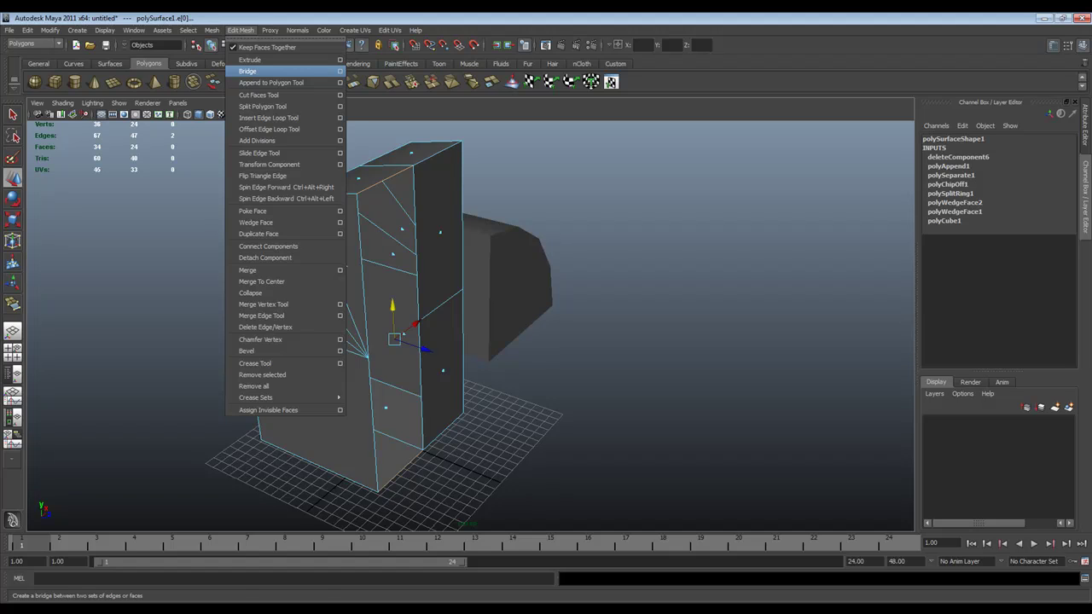
left_click(340, 71)
left_click_drag(383, 173, 681, 83)
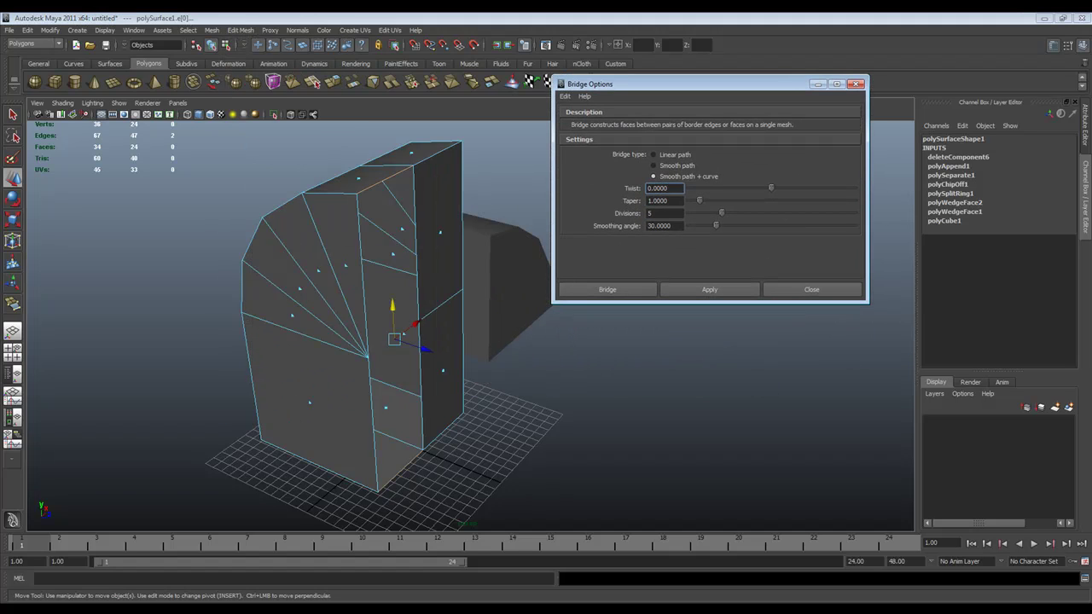
left_click(565, 96)
left_click(588, 119)
- Bridge the opening's top and bottom border edges using a linear path with 5 divisions
left_click_drag(452, 341, 411, 327, "alt")
left_click(372, 174)
mouse_move(372, 178)
left_mouse_down("alt")
mouse_move(375, 211)
mouse_move(377, 194)
left_mouse_up("alt")
left_click(380, 353, "shift")
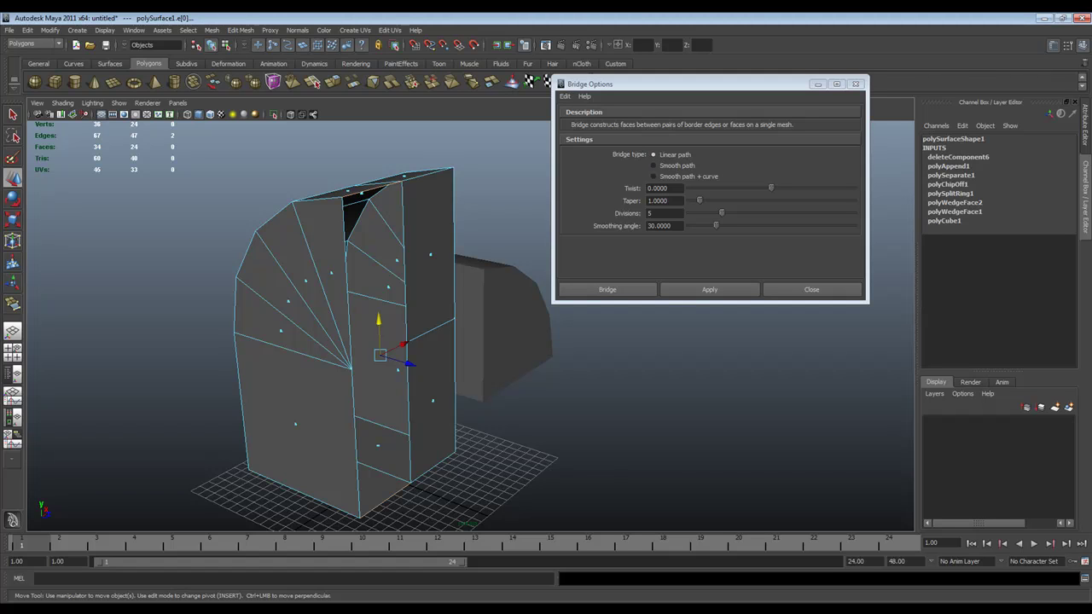
left_click(708, 289)
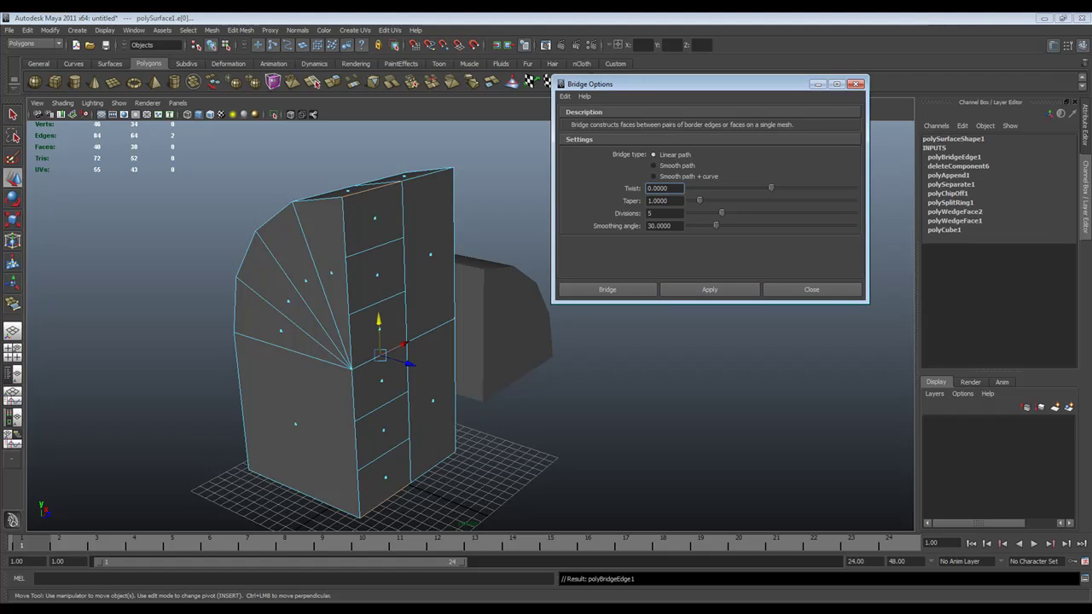
left_click_drag(512, 384, 575, 372, "alt")
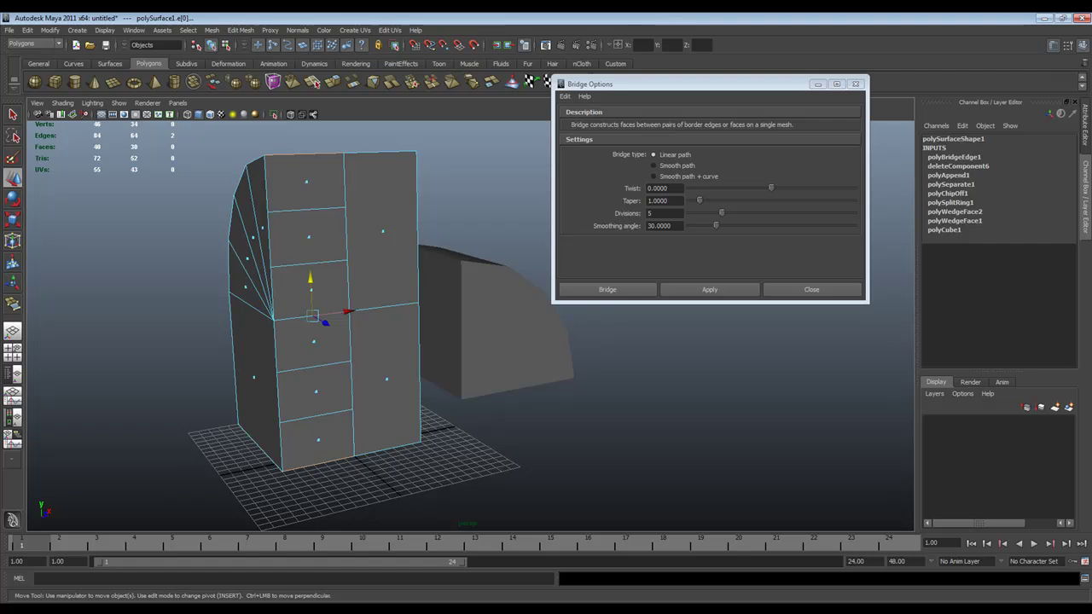
- Pull the middle and upper division edges of the bridged strip outward from the block
left_click(511, 426)
left_click_drag(512, 426, 567, 426, "alt")
left_click(350, 329)
left_click_drag(349, 329, 537, 332, "alt")
left_click_drag(444, 341, 452, 380, "alt")
left_click(358, 327)
left_click_drag(358, 326, 443, 367, "alt")
left_click_drag(459, 431, 532, 449)
left_click(421, 324)
left_click_drag(456, 330, 520, 341)
left_click(419, 269)
left_click_drag(456, 273, 316, 243)
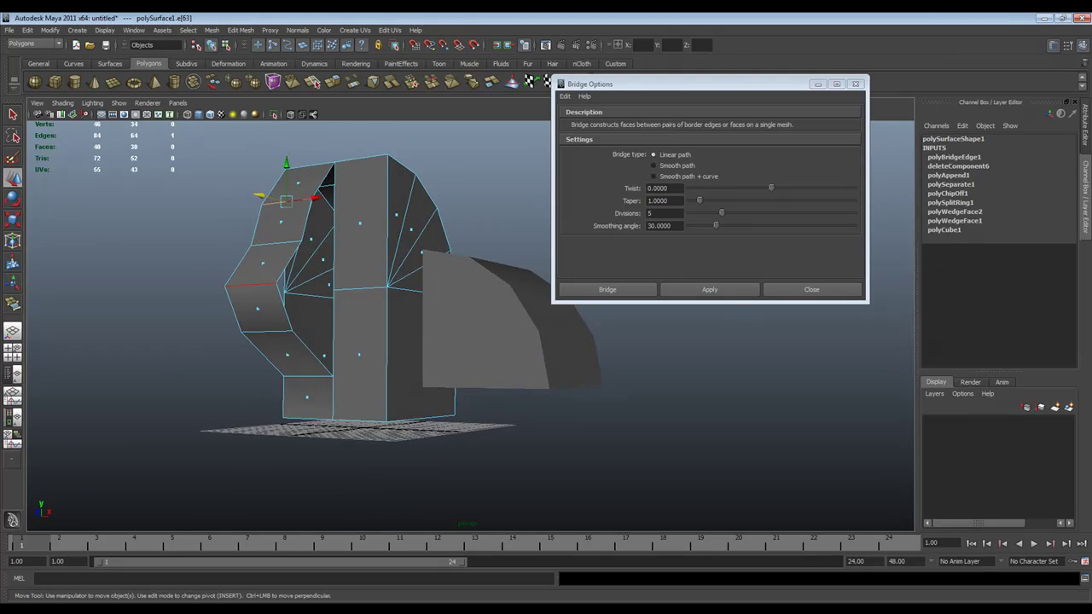
- Pull the strip's lowest division edge outward and try moving its bottom border edge
mouse_move(361, 291)
left_mouse_down("alt")
mouse_move(426, 289)
mouse_move(367, 294)
left_mouse_up("alt")
left_click(412, 381)
left_click_drag(446, 382, 505, 382)
left_click(416, 435)
left_click_drag(416, 396, 416, 475)
key("ctrl+z")
middle_click_drag(431, 239, 394, 325, "alt")
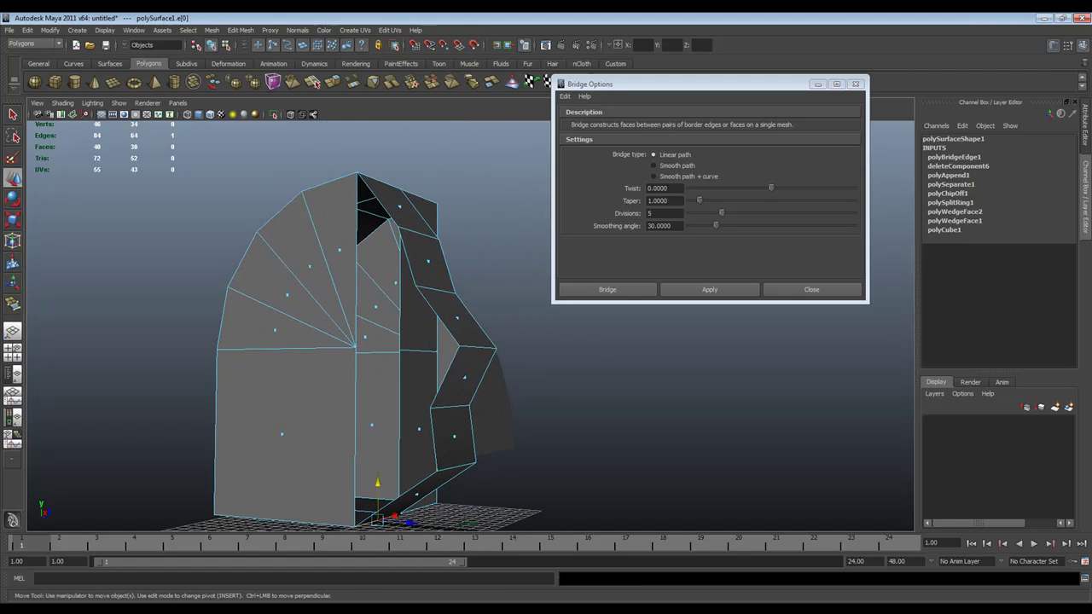
left_click_drag(470, 348, 449, 351, "alt")
middle_click_drag(450, 350, 441, 340, "alt")
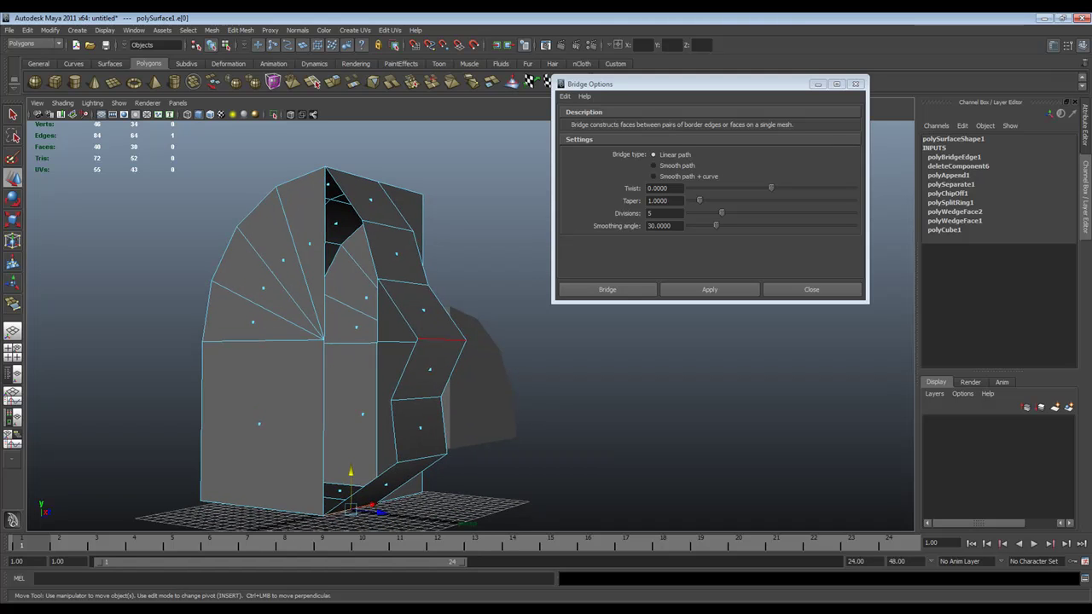
- Undo the moves of the bridged strip's division edges
key("ctrl+z")
key("ctrl+z")
key("ctrl+z")
key("ctrl+z")
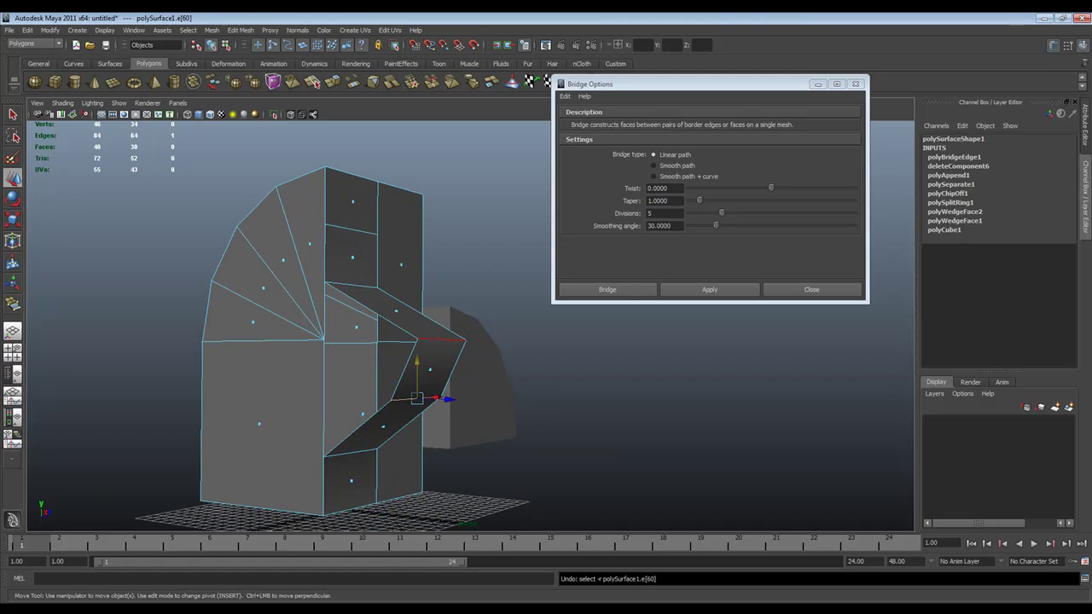
key("ctrl+z")
key("ctrl+z")
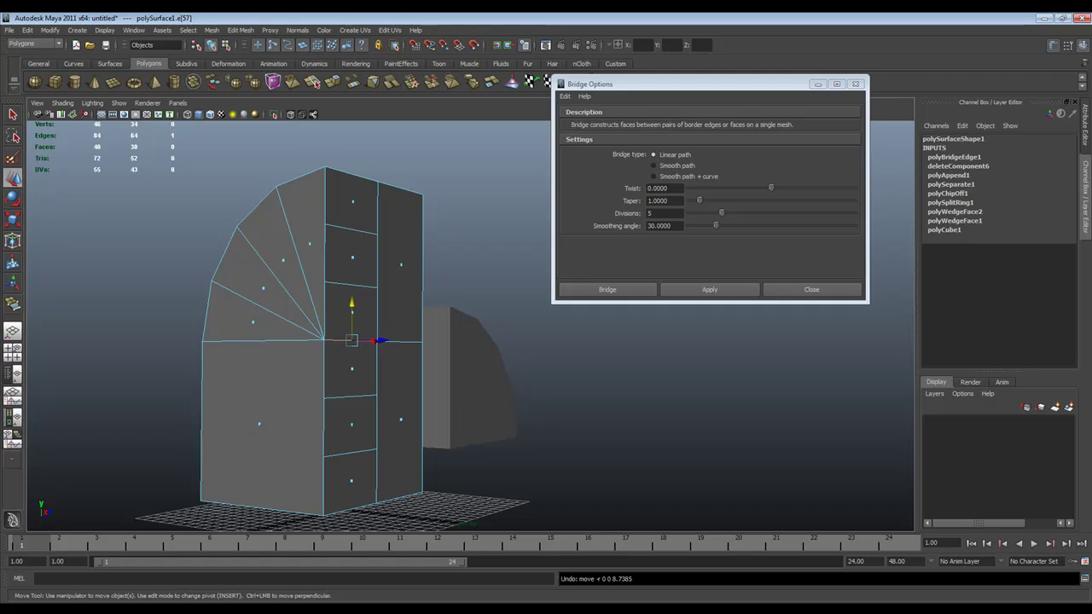
- Set the bridge node's Divisions to 12 in the construction history
left_click_drag(665, 84, 692, 42)
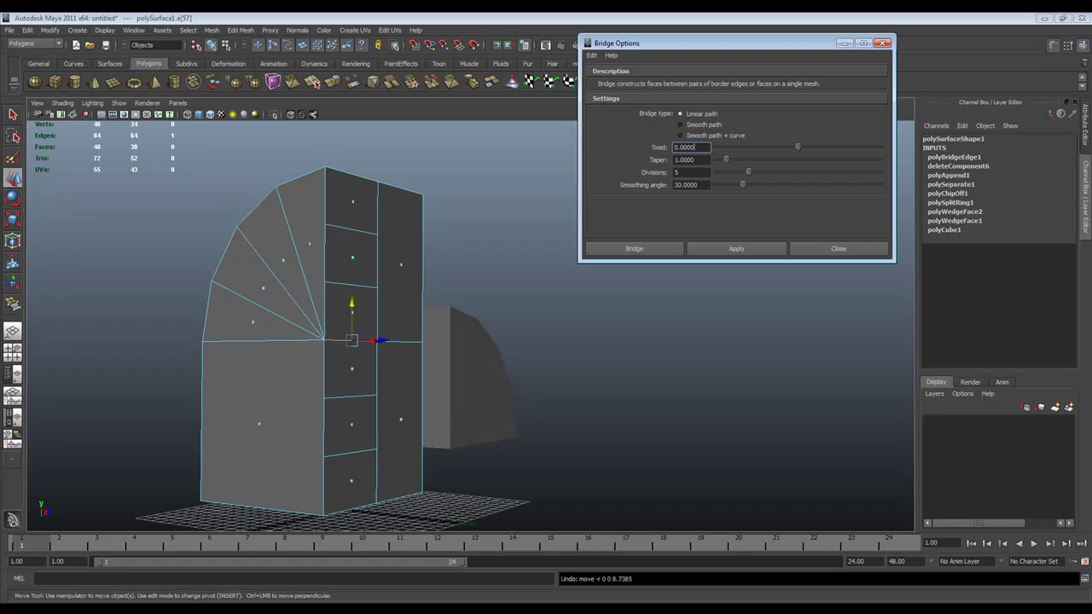
left_click(953, 157)
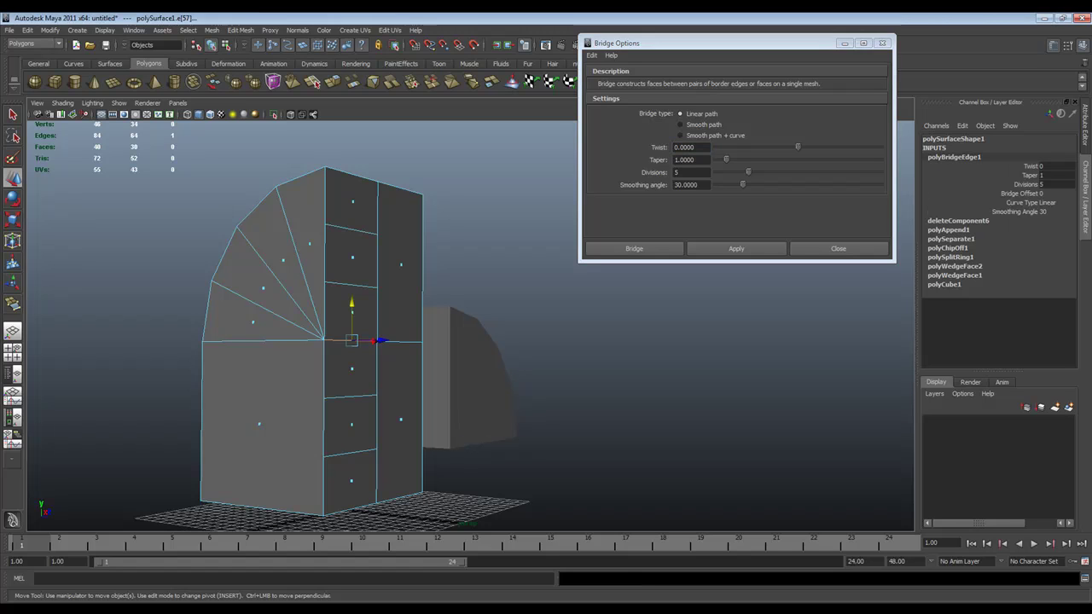
left_click(1026, 184)
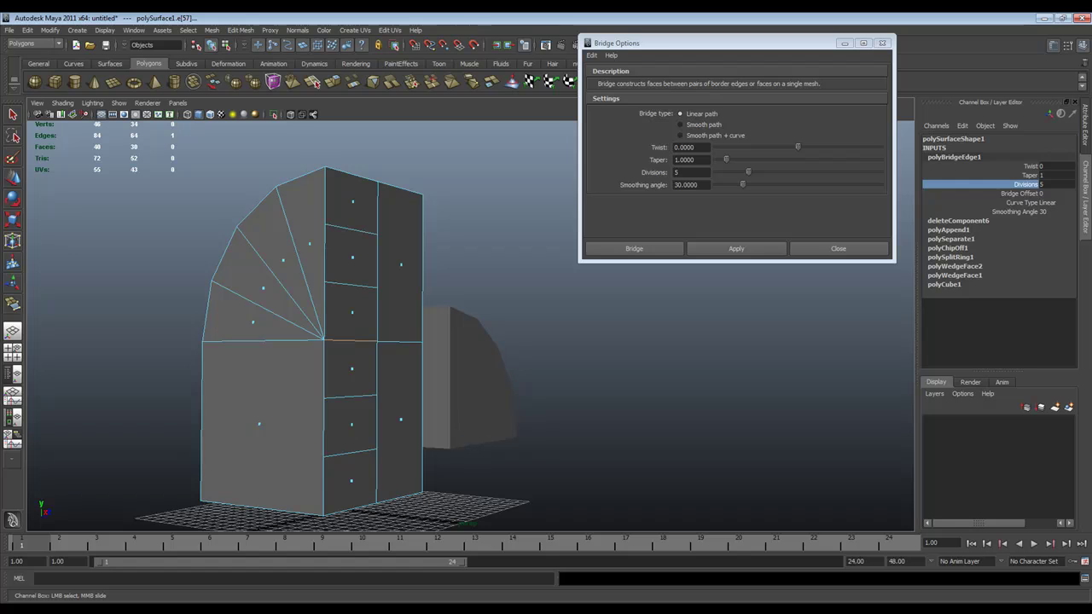
mouse_move(512, 341)
middle_mouse_down()
mouse_move(665, 342)
mouse_move(519, 342)
middle_mouse_up()
left_click_drag(519, 341, 448, 354, "alt")
middle_click_drag(448, 354, 478, 354)
left_click_drag(477, 354, 457, 405, "alt")
right_click_drag(456, 405, 521, 405, "alt")
left_click_drag(520, 405, 495, 380, "alt")
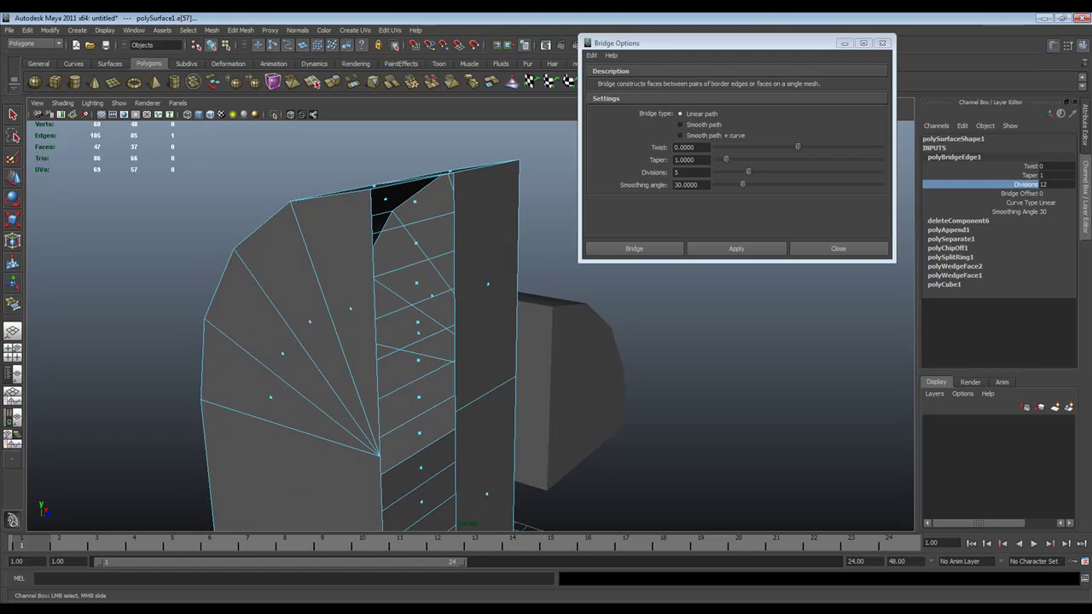
- Select the seven uppermost faces of the bridged strip
left_click(682, 376)
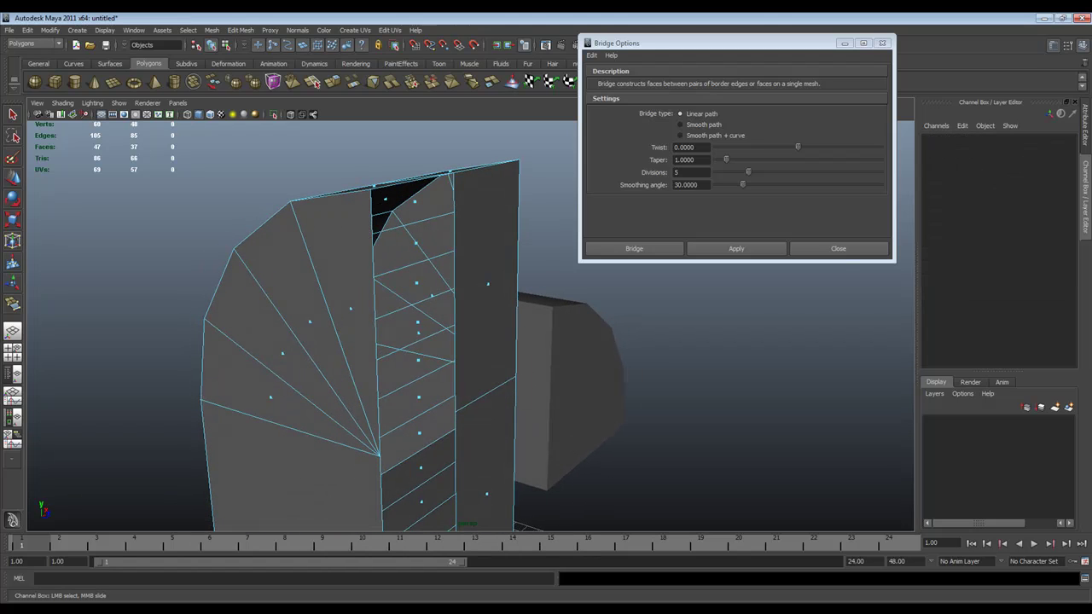
left_click(415, 202)
left_click(417, 243, "shift")
left_click(416, 283, "shift")
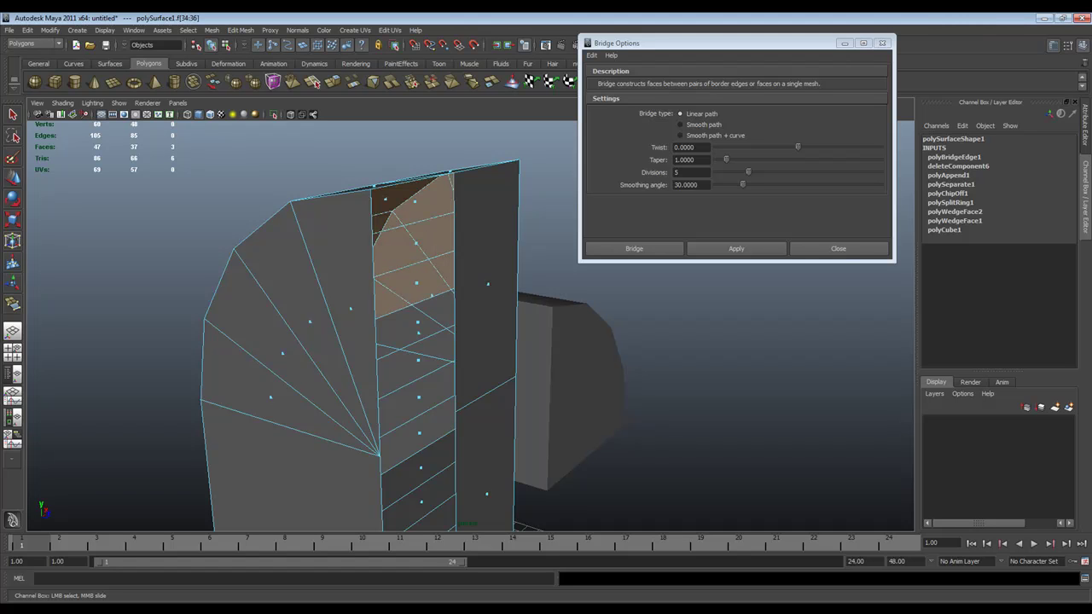
left_click(417, 322, "shift")
left_click(418, 359, "shift")
left_click(419, 396, "shift")
left_click(419, 432, "shift")
left_click_drag(419, 432, 366, 429, "alt")
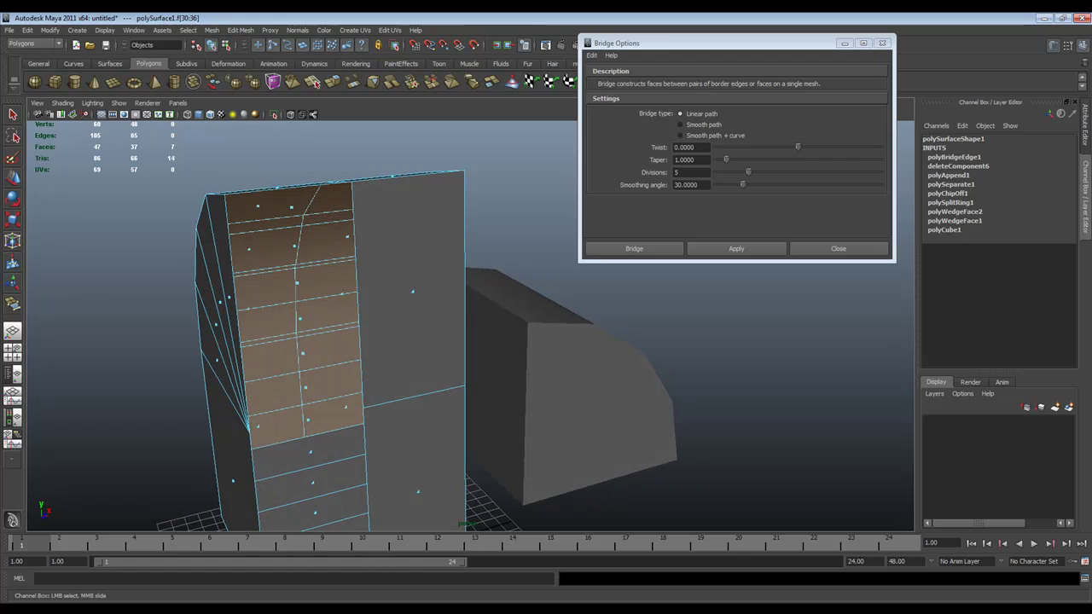
- Return the block to object mode and turn on its face normals display
left_click(104, 30)
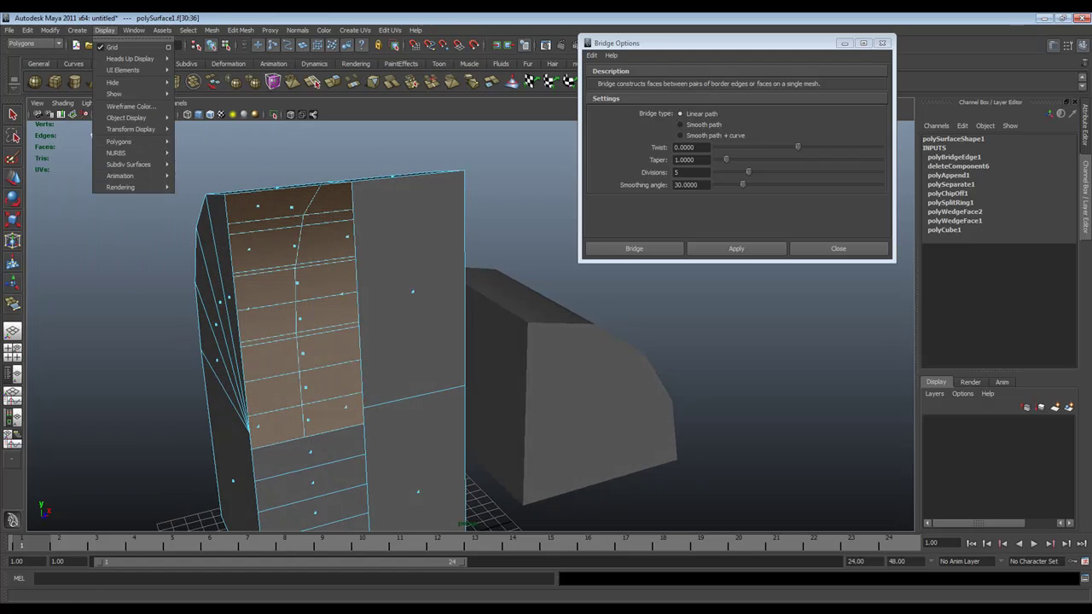
mouse_move(128, 140)
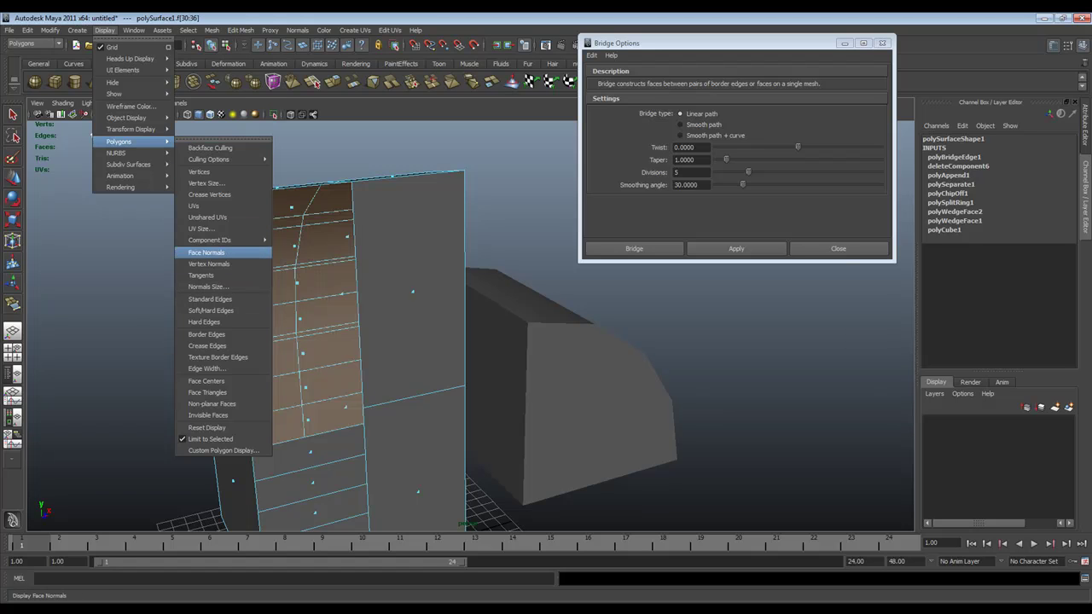
left_click(367, 312)
mouse_move(367, 311)
left_mouse_down("alt")
mouse_move(418, 264)
mouse_move(346, 288)
mouse_move(376, 318)
left_mouse_up("alt")
key("F8")
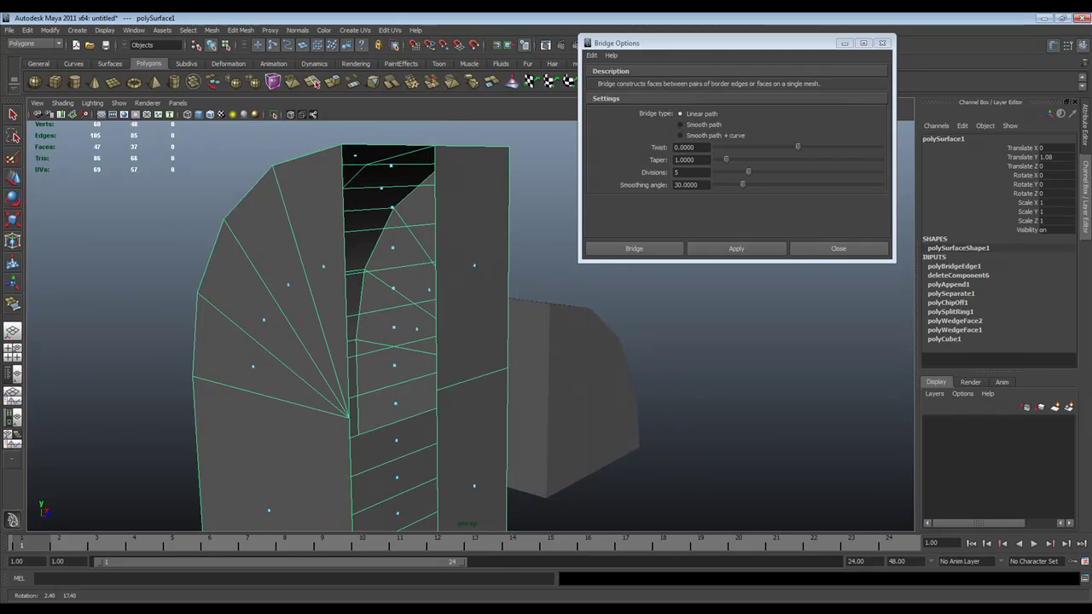
left_click(104, 30)
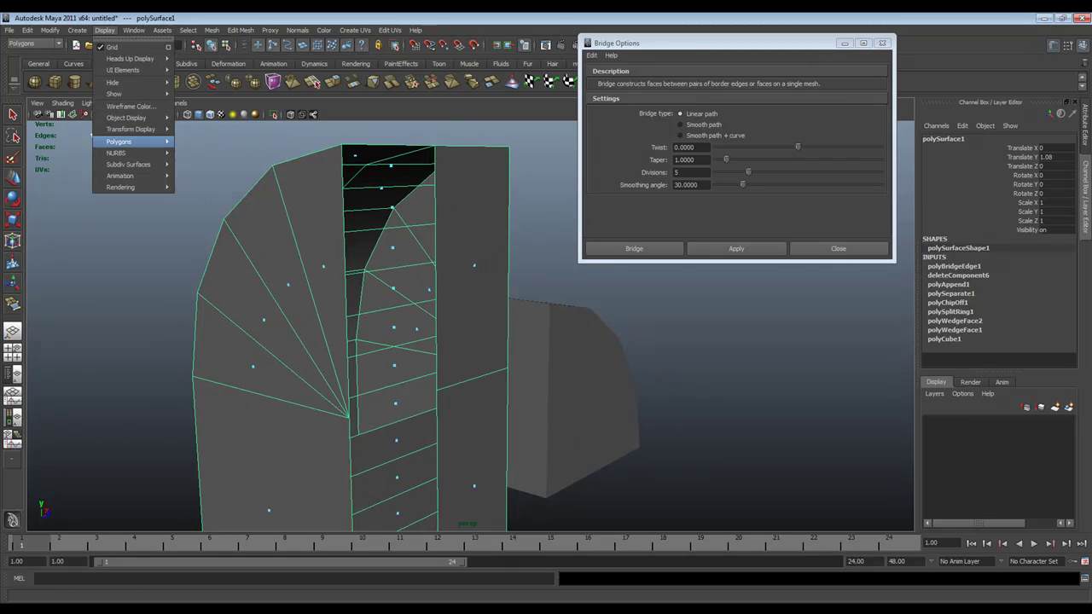
mouse_move(119, 141)
left_click(206, 252)
left_click_drag(366, 307, 261, 249, "alt")
- Try moving several upper faces of the bridged strip away from the block, and undo the move
key("F11")
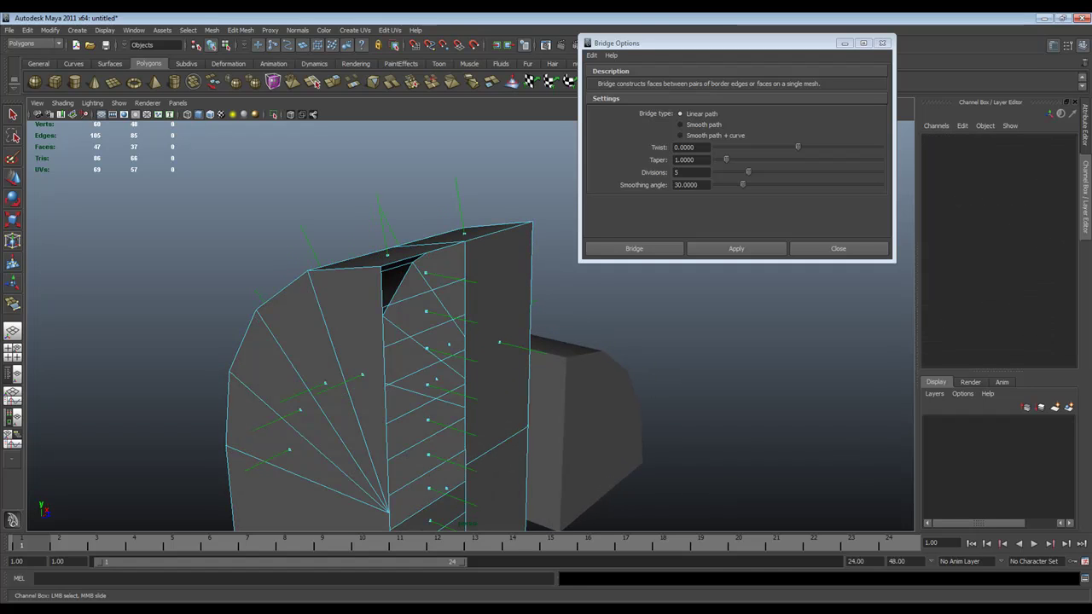
left_click(426, 273)
middle_click_drag(427, 349, 388, 255, "alt")
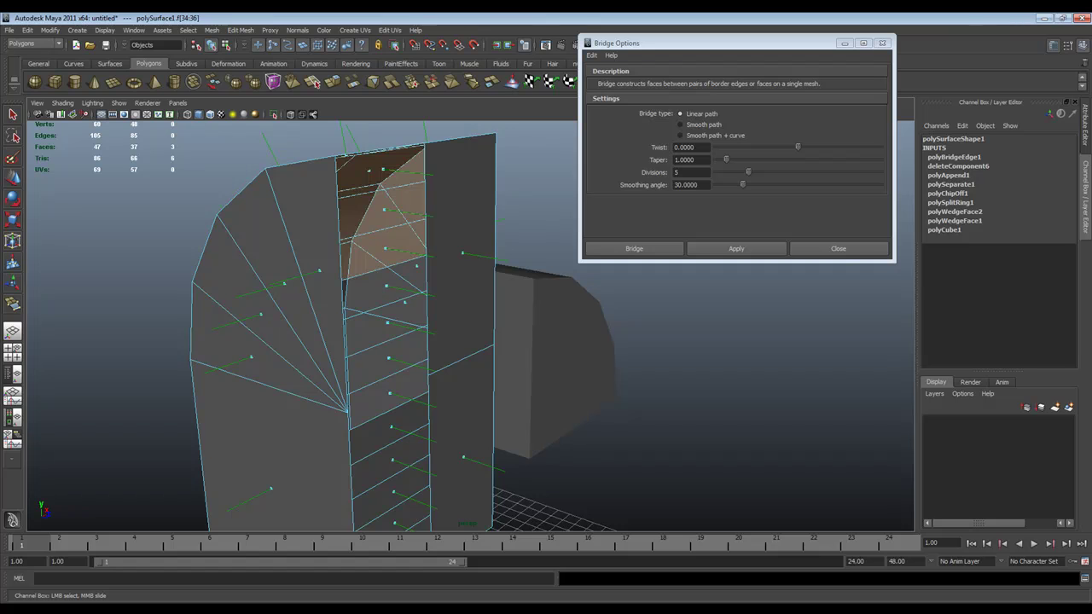
left_click(391, 396, "shift")
left_click_drag(394, 394, 448, 382, "alt")
key("w")
left_click_drag(480, 278, 529, 282)
left_click_drag(497, 348, 441, 298, "alt")
key("ctrl+z")
- Return to object mode and examine the block's face normals and bridged strip from several sides
left_click_drag(461, 424, 322, 417, "alt")
middle_click_drag(322, 416, 332, 461, "alt")
left_click_drag(332, 462, 258, 471, "alt")
right_click_drag(306, 273, 341, 240)
left_click(375, 248)
left_click(520, 247)
left_click_drag(521, 248, 506, 293, "alt")
left_click(396, 316)
left_click_drag(397, 315, 503, 258, "alt")
- Undo the recent selections and edits until the bridge has 5 divisions again
key("ctrl+z")
key("ctrl+z")
key("ctrl+z")
key("ctrl+z")
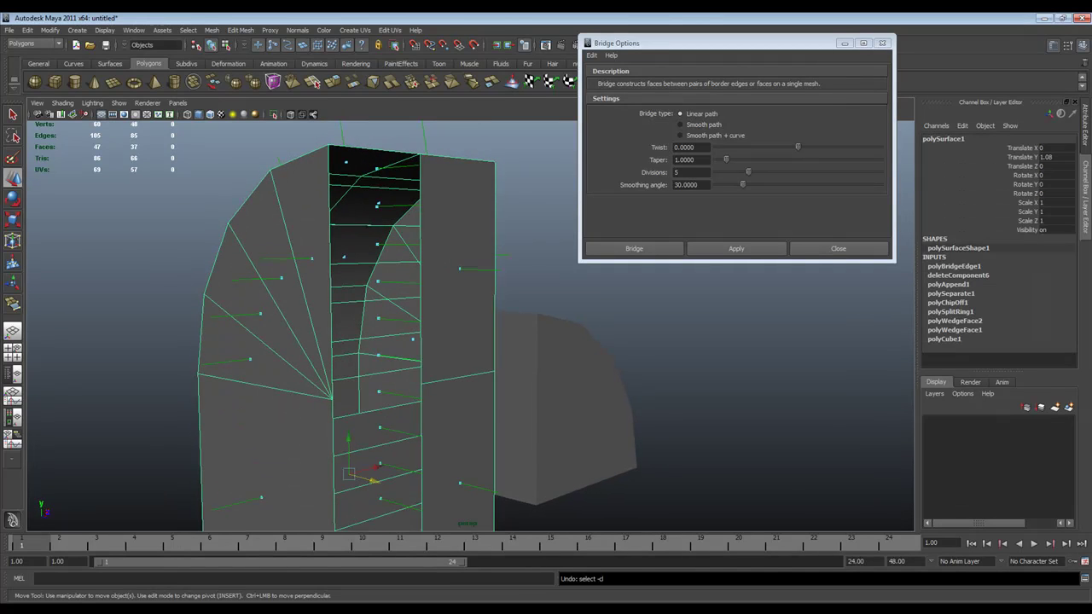
key("ctrl+z")
key("ctrl+z")
key("ctrl+z")
key("ctrl+z")
key("ctrl+z")
key("ctrl+z")
key("ctrl+z")
key("ctrl+z")
key("ctrl+z")
key("ctrl+z")
key("ctrl+z")
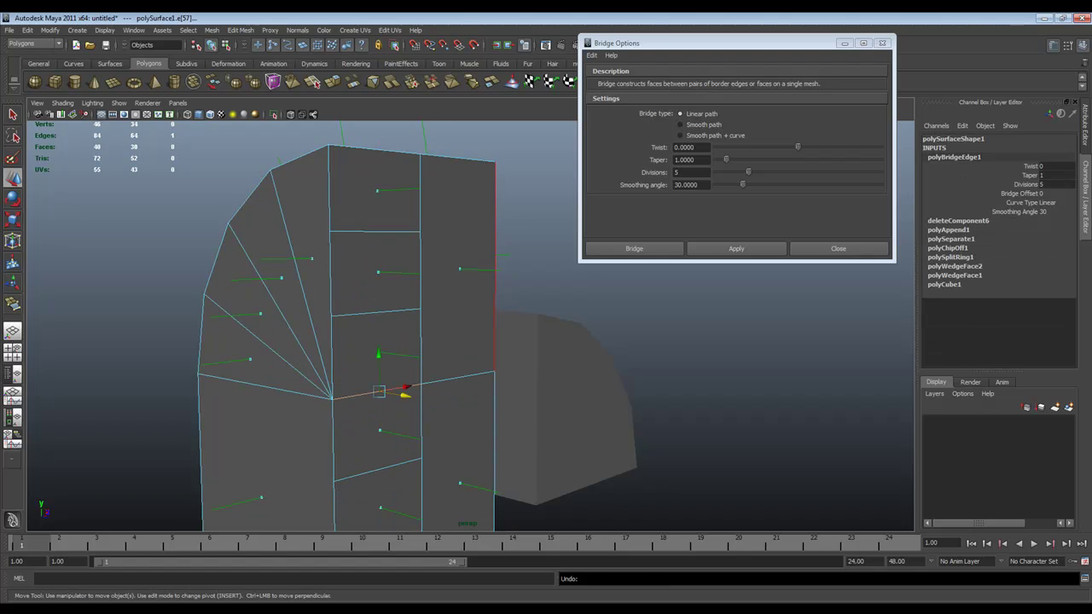
- Try moving a horizontal edge of the bridged strip away from the block, and undo the move
left_click_drag(420, 348, 426, 286, "alt")
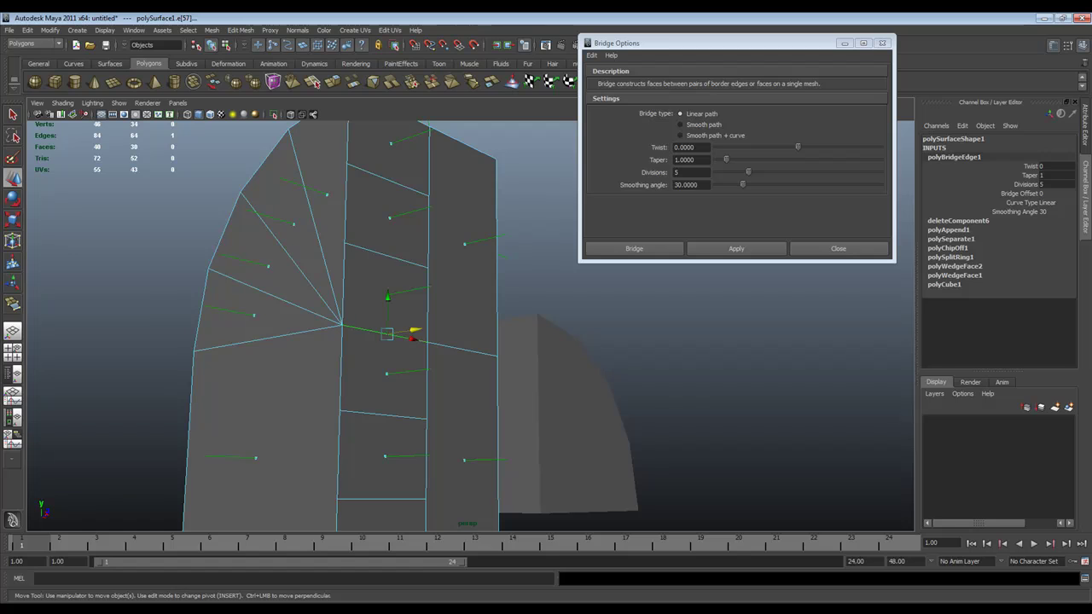
right_click_drag(427, 294, 367, 299, "alt")
left_click_drag(367, 298, 375, 354, "alt")
left_click_drag(446, 387, 516, 417)
left_click(535, 375)
left_click(468, 350)
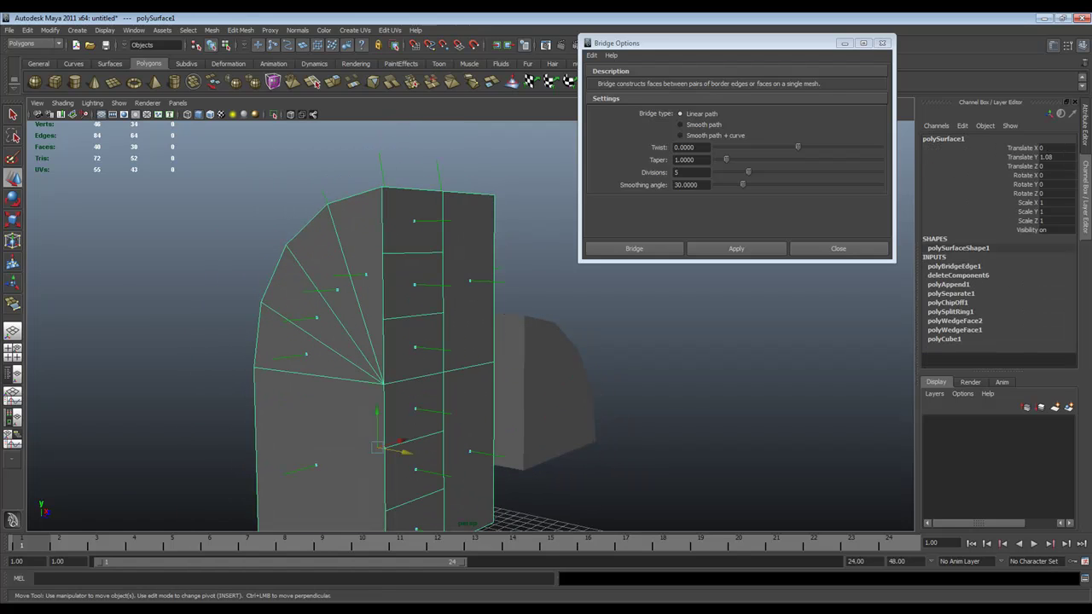
right_click_drag(467, 349, 467, 299)
left_click(414, 378)
left_click_drag(444, 381, 562, 364)
key("ctrl+z")
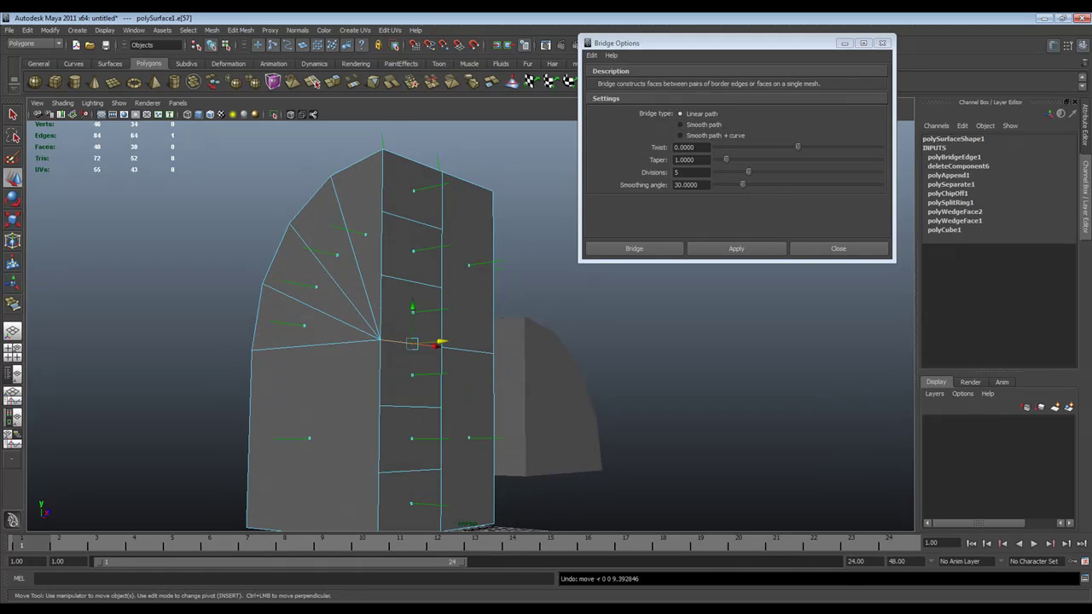
- Undo the recent selections and edits back to before the linear bridge was created
key("ctrl+z")
key("ctrl+z")
key("ctrl+z")
key("ctrl+z")
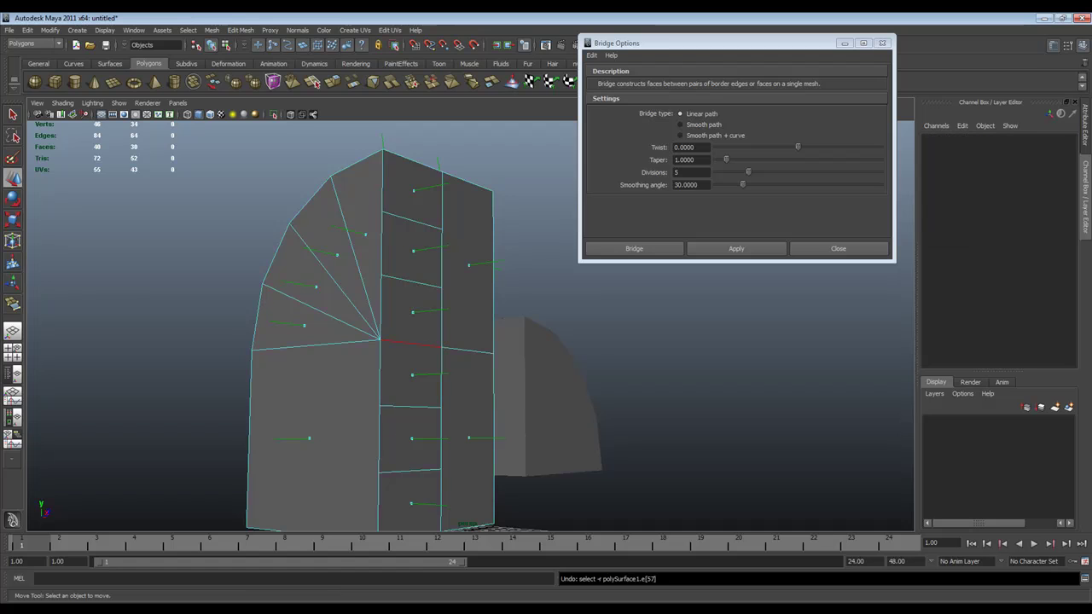
key("ctrl+z")
key("ctrl+z")
key("ctrl+z")
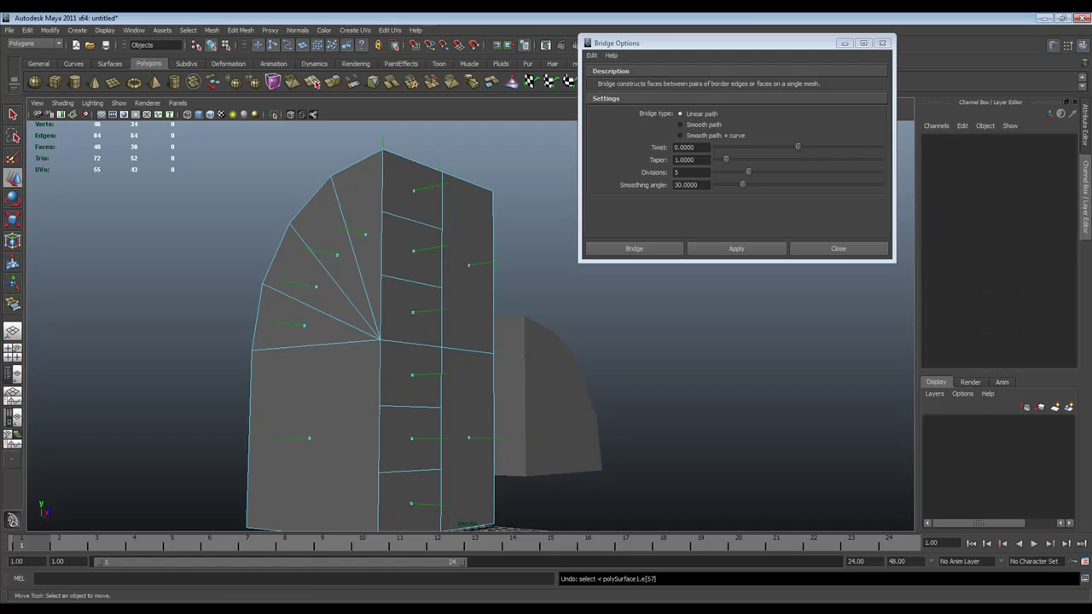
- Add the opening's bottom border edge to the selected top border edge
left_click_drag(443, 307, 467, 362, "alt")
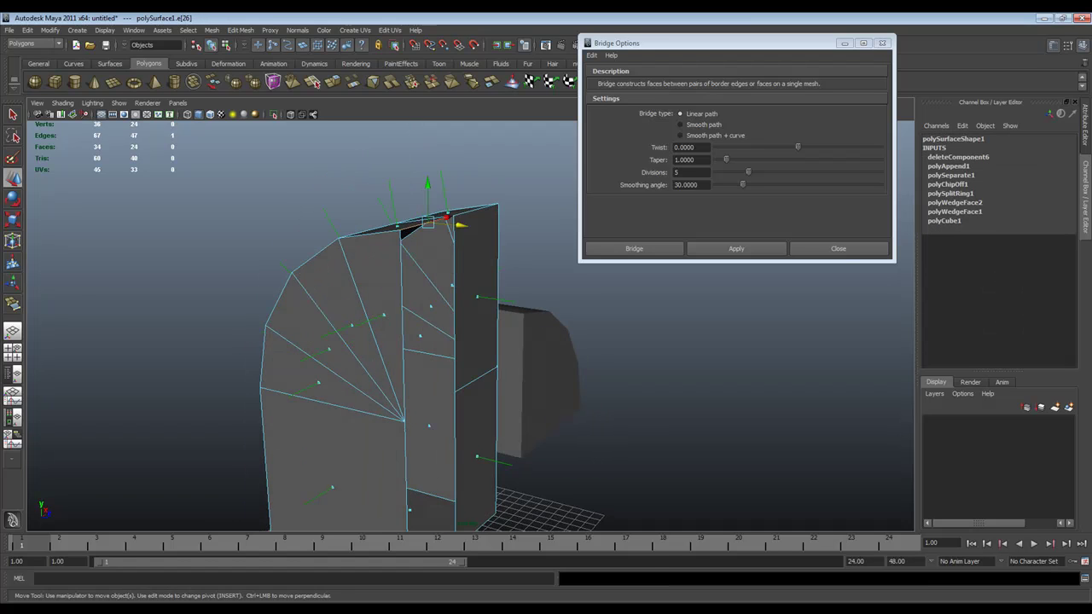
middle_click_drag(467, 363, 442, 307, "alt")
mouse_move(443, 307)
left_mouse_down("alt")
mouse_move(426, 247)
mouse_move(430, 298)
left_mouse_up("alt")
left_click(399, 495, "shift")
middle_click_drag(399, 427, 371, 430, "alt")
left_click_drag(371, 430, 384, 489, "alt")
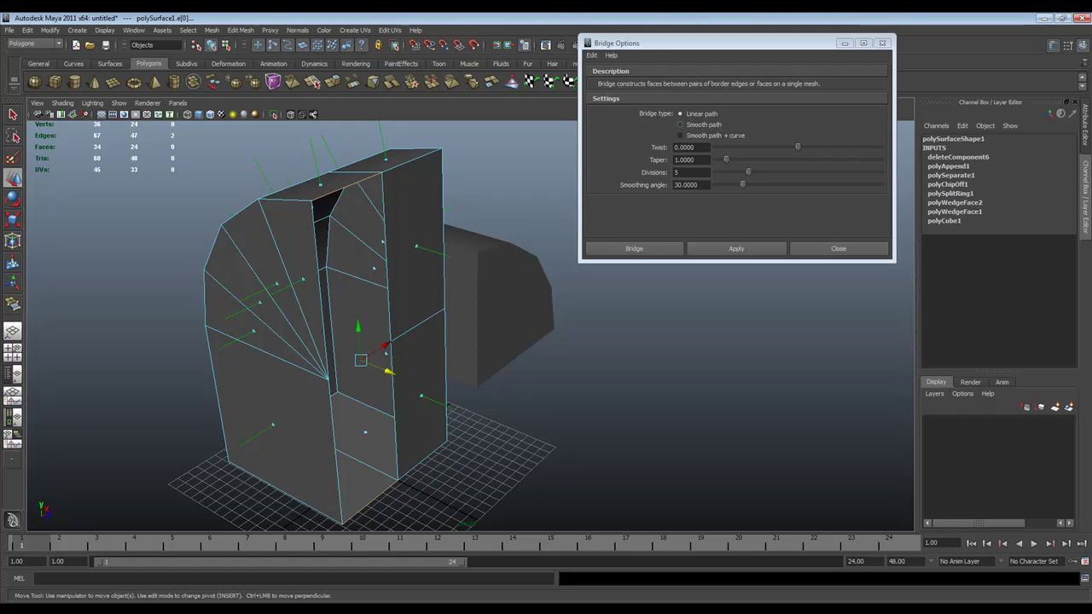
- Try bridging the two selected edges with the Smooth path type and 5 divisions, examine the arched strip, and undo the bridge
left_click(680, 125)
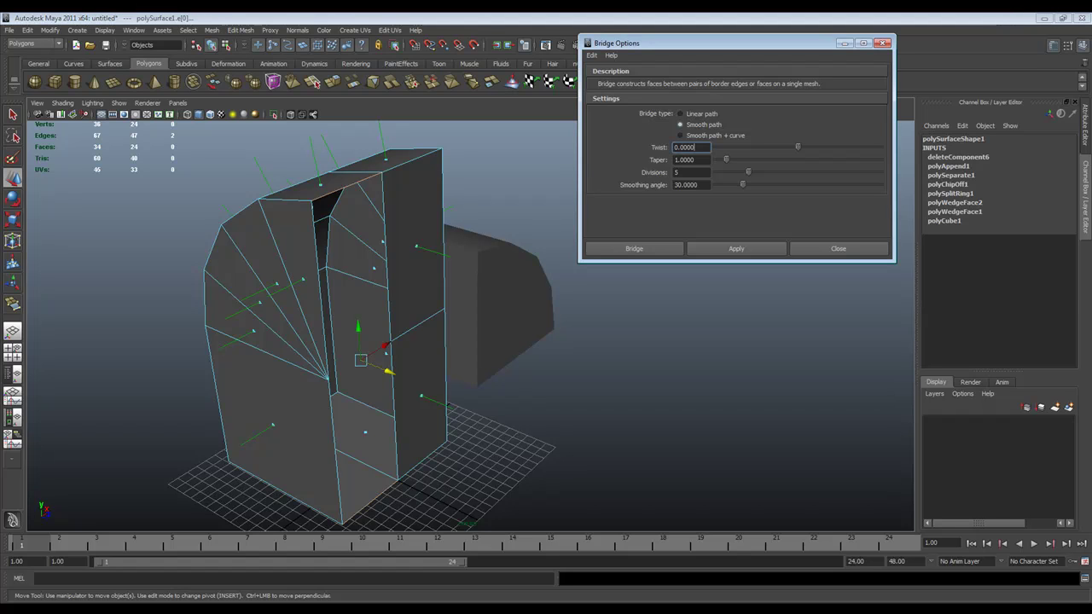
left_click(736, 248)
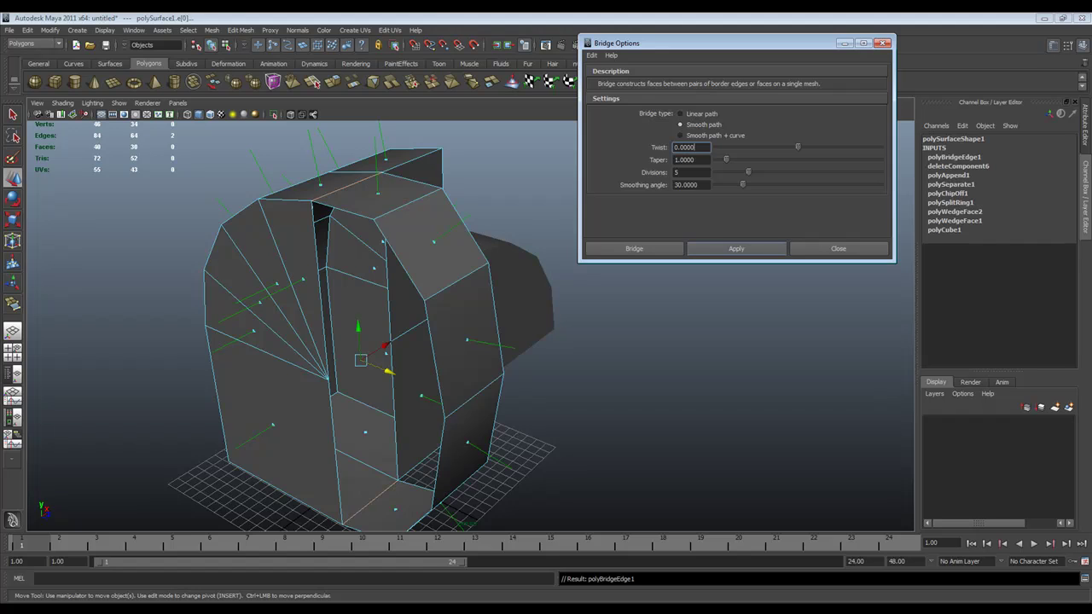
left_click_drag(409, 341, 533, 290, "alt")
middle_click_drag(533, 290, 479, 344, "alt")
left_click_drag(480, 344, 375, 357, "alt")
middle_click_drag(375, 356, 390, 334, "alt")
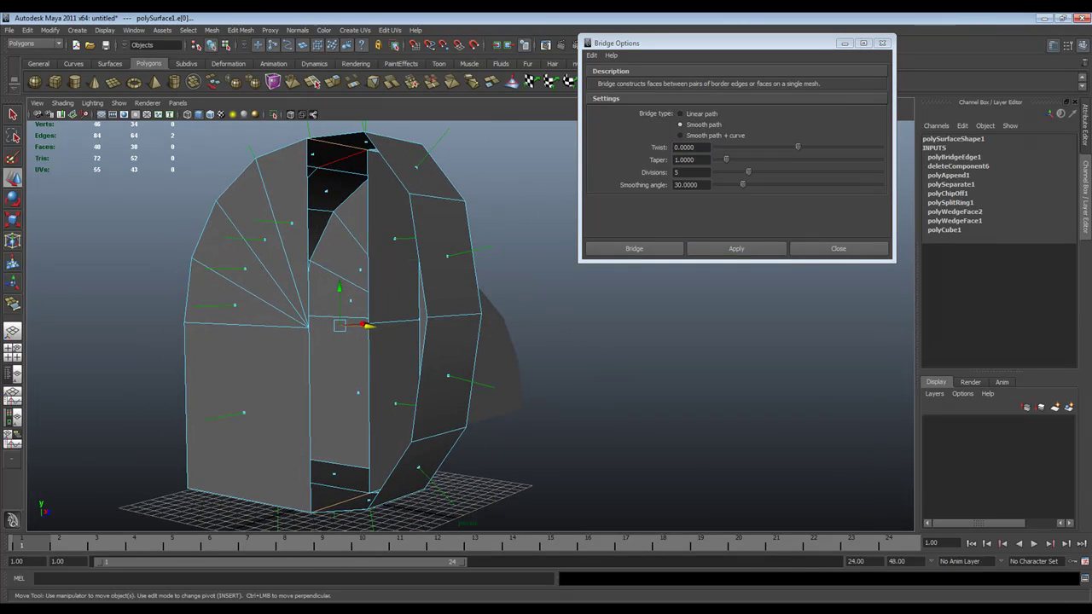
left_click_drag(390, 334, 422, 371, "alt")
middle_click_drag(422, 372, 348, 314, "alt")
left_click_drag(349, 314, 399, 288, "alt")
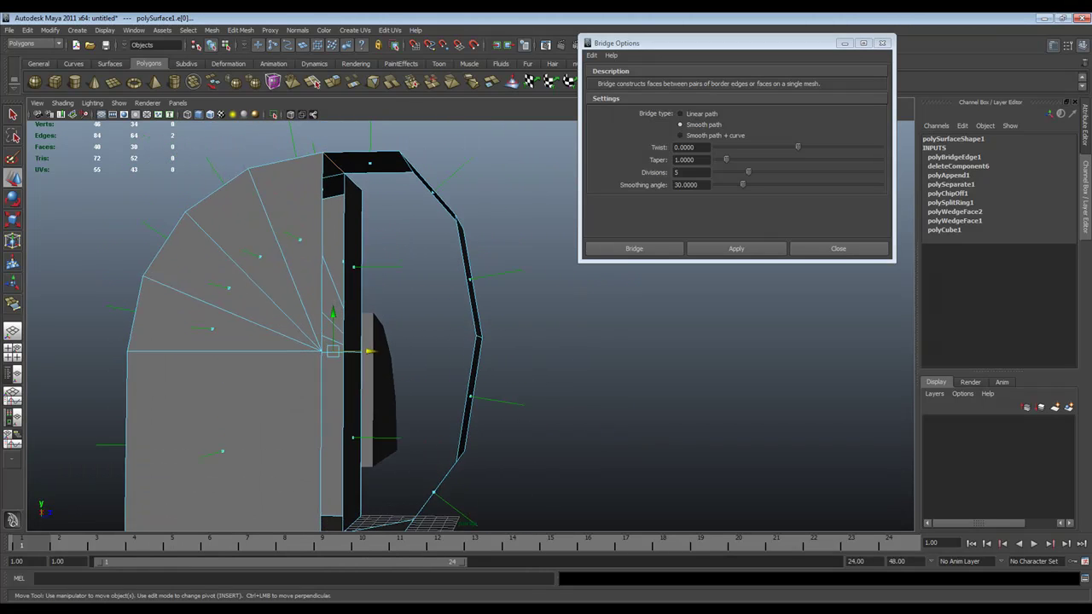
key("ctrl+z")
- Bridge the two border edges with the Smooth path + curve type and 5 divisions, and close the bridge options
left_click_drag(399, 324, 311, 354, "alt")
middle_click_drag(312, 354, 313, 328, "alt")
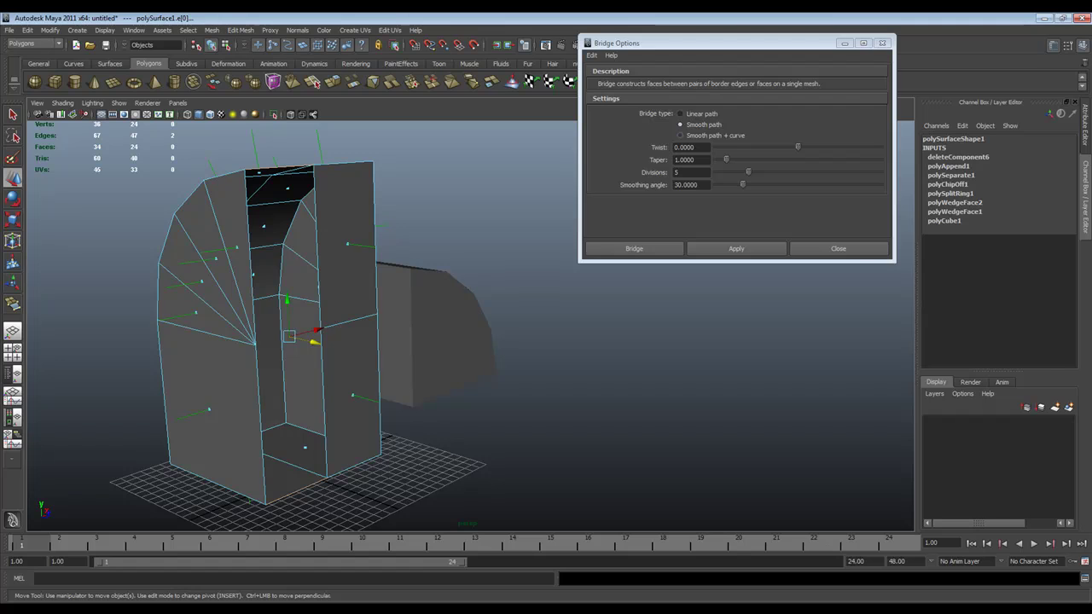
left_click(680, 136)
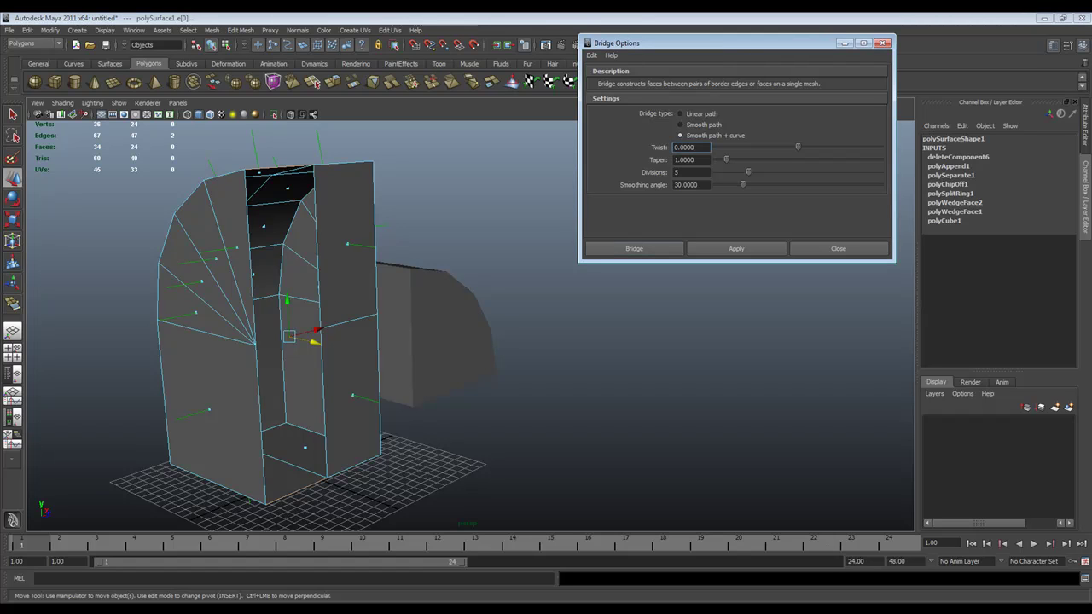
left_click(736, 248)
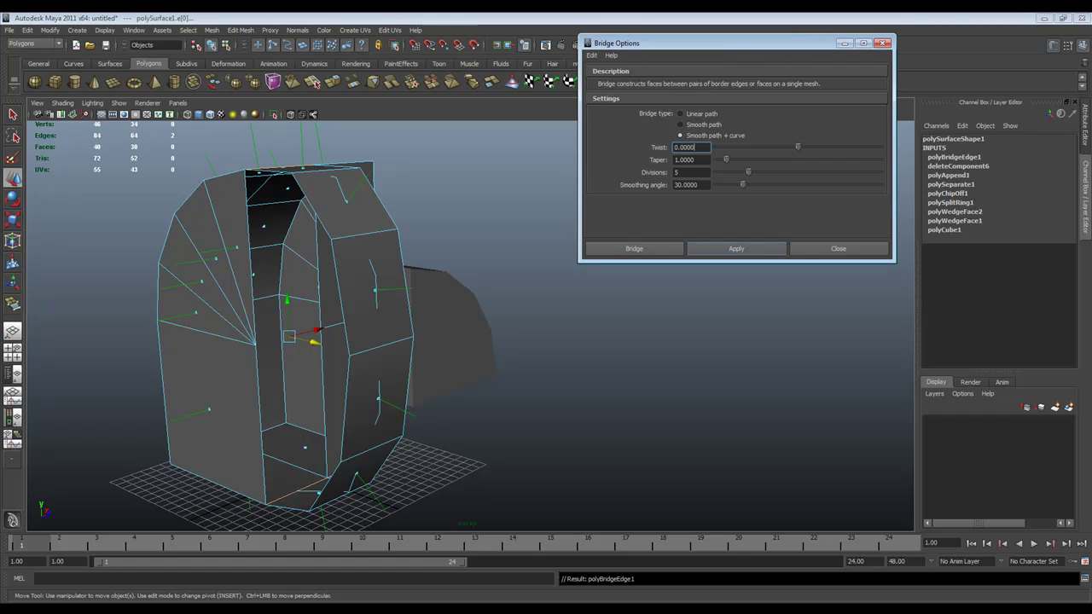
left_click_drag(478, 350, 605, 328, "alt")
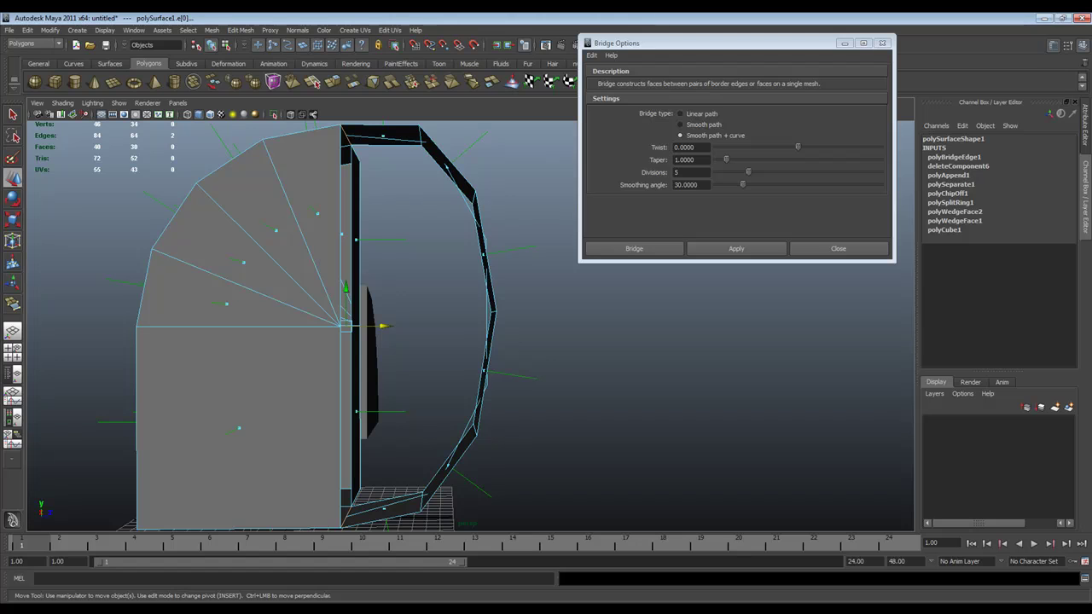
left_click_drag(512, 332, 516, 360, "alt")
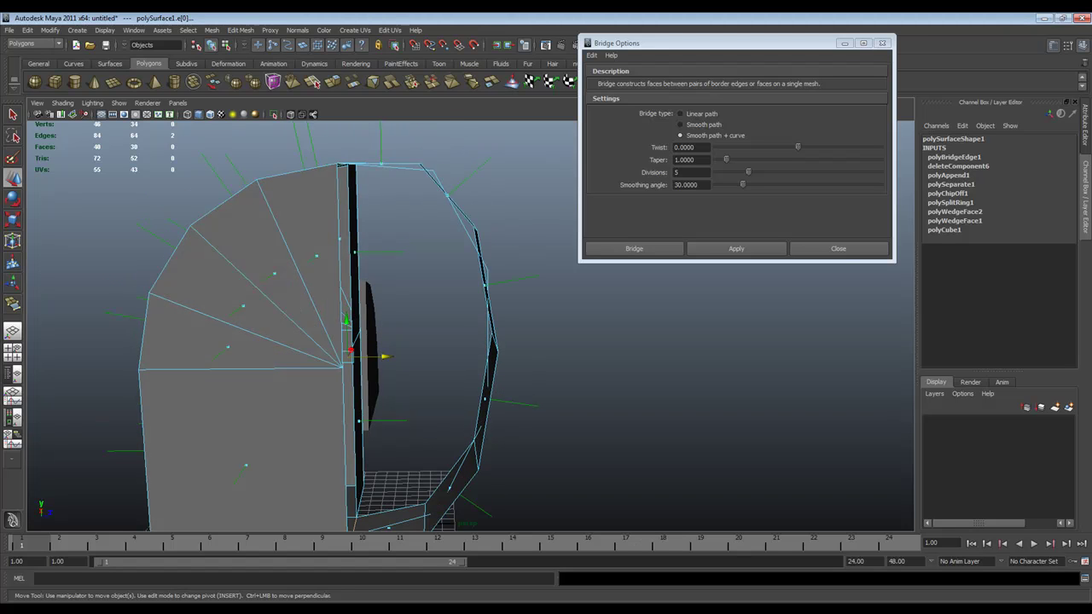
left_click(881, 43)
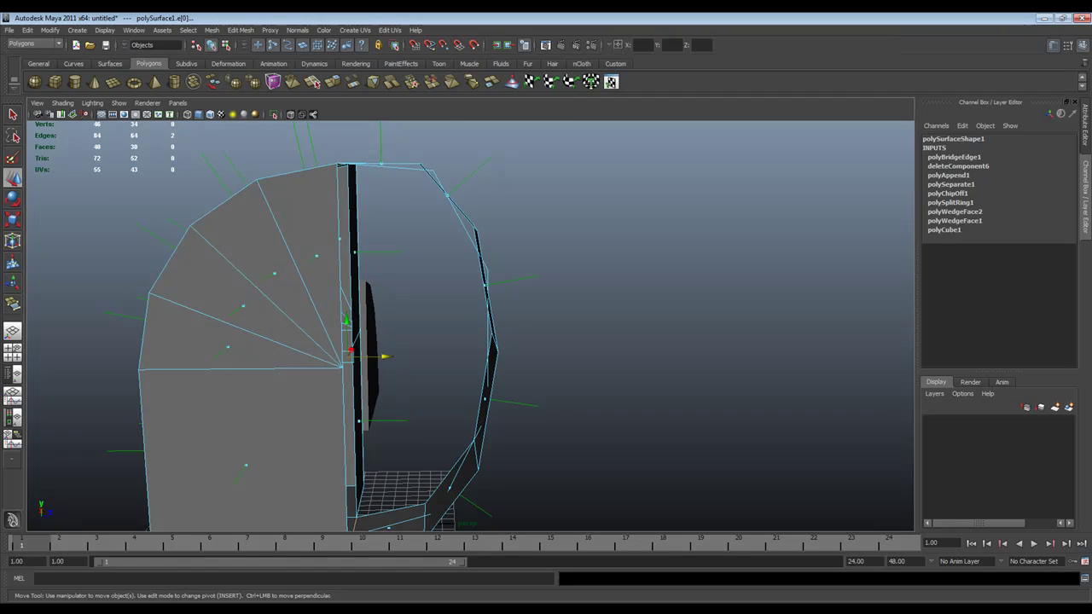
- Adjust the curved bridge's divisions interactively, setting them to 6
left_click(954, 157)
left_click(1025, 184)
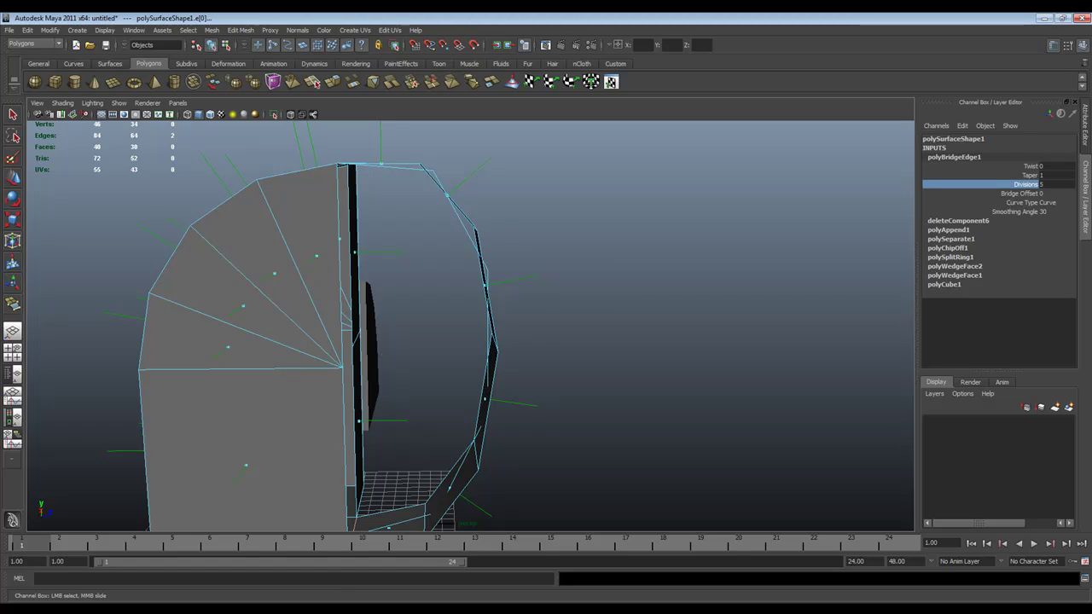
middle_click_drag(512, 341, 563, 341)
left_click_drag(563, 341, 443, 369, "alt")
middle_click_drag(372, 409, 408, 406)
middle_click_drag(396, 369, 389, 368)
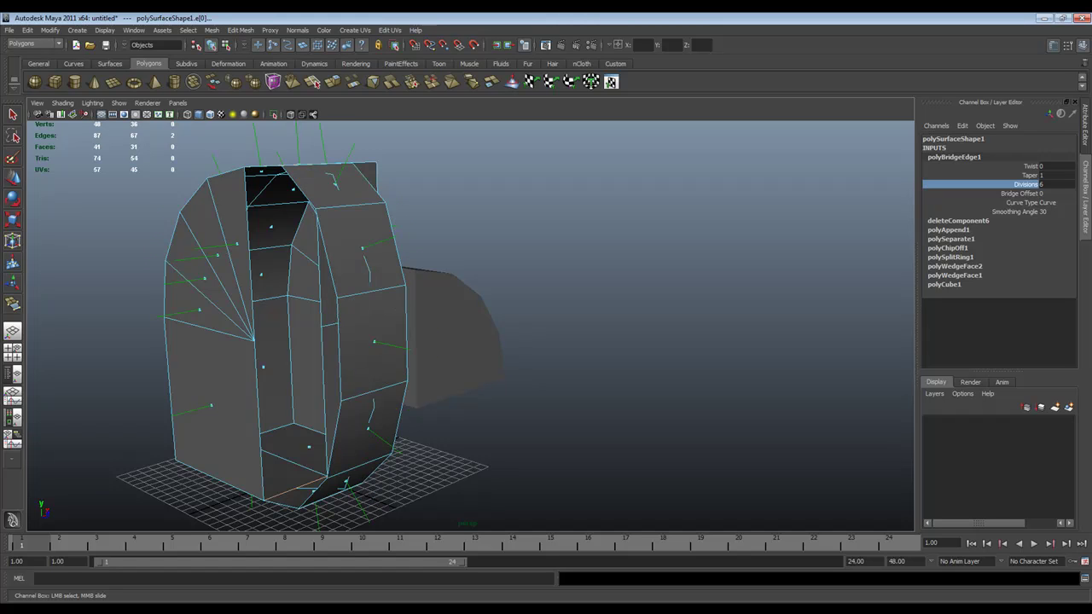
- Preview the block smoothed, set the bridge's divisions to 5, and return to the unsmoothed display
key("3")
left_click_drag(389, 368, 413, 380, "alt")
mouse_move(413, 380)
middle_mouse_down()
mouse_move(425, 380)
mouse_move(411, 380)
middle_mouse_up()
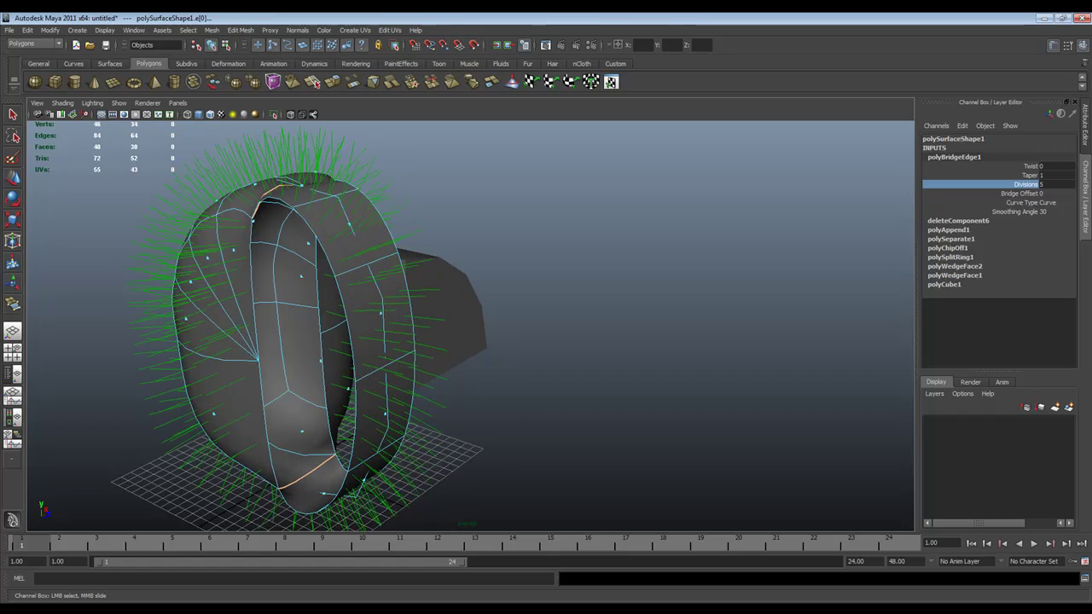
key("1")
- Return to object mode and select the path curve running along the bridge
left_click_drag(411, 380, 162, 367, "alt")
middle_click_drag(478, 325, 513, 357, "alt")
left_click_drag(512, 358, 441, 320, "alt")
left_click_drag(469, 324, 912, 319, "alt")
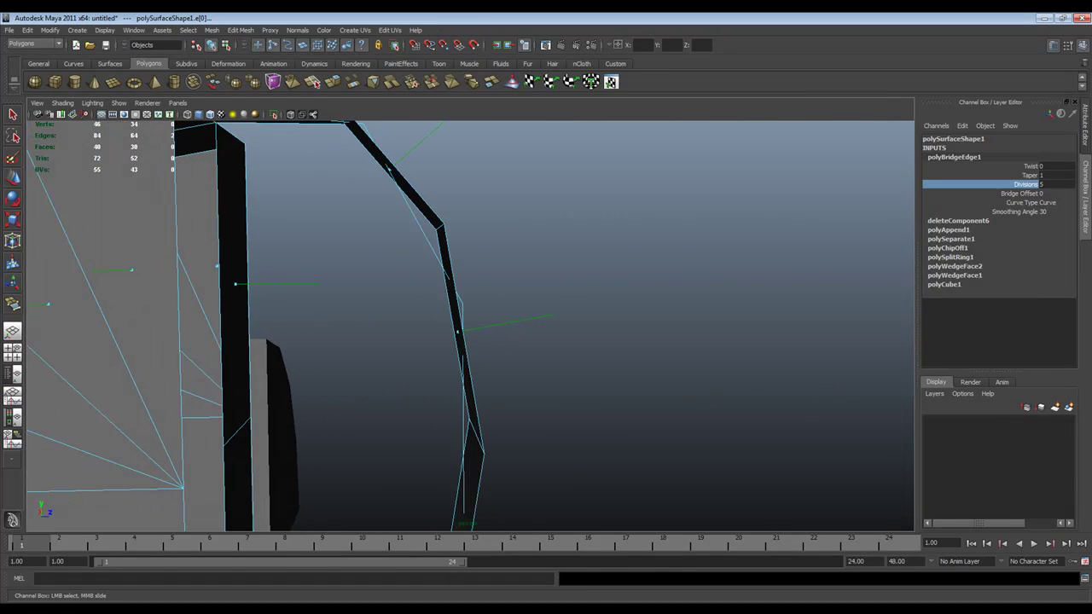
left_click_drag(597, 324, 495, 325, "alt")
key("F8")
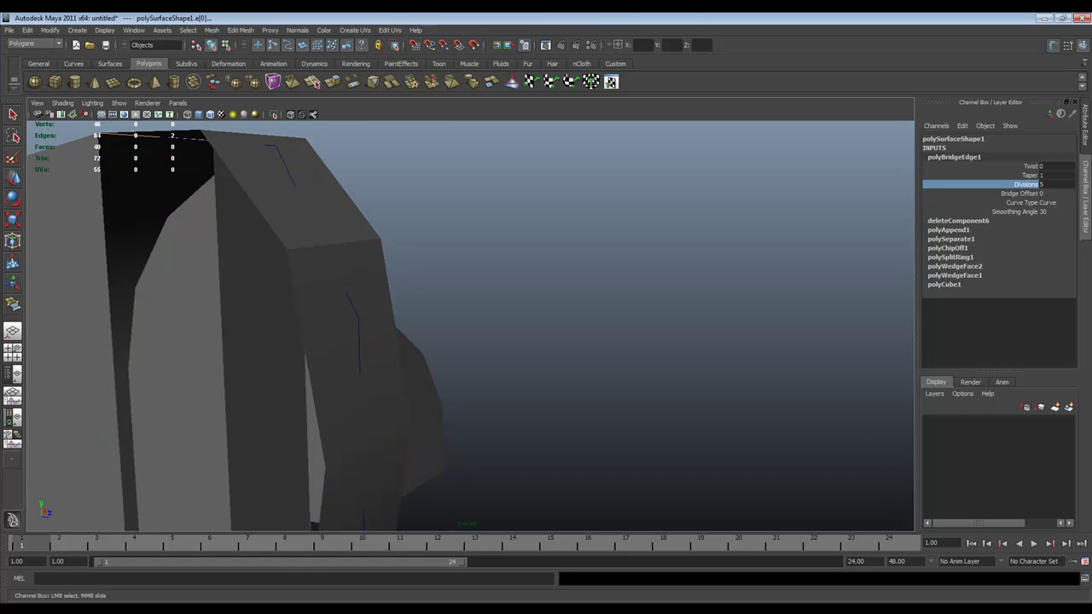
left_click(341, 324)
left_click_drag(341, 324, 490, 299, "alt")
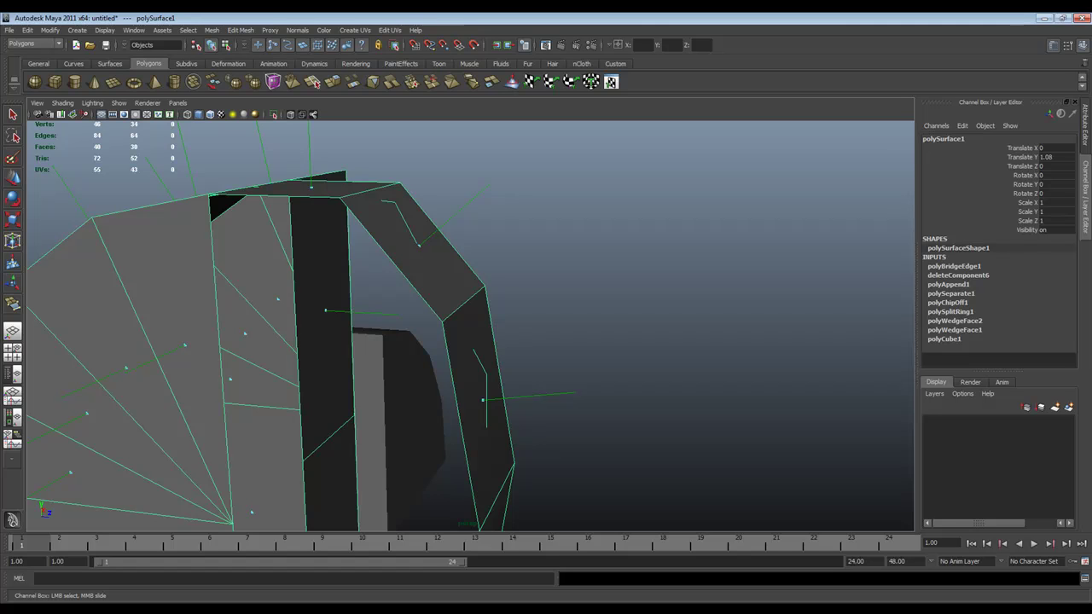
left_click(611, 294)
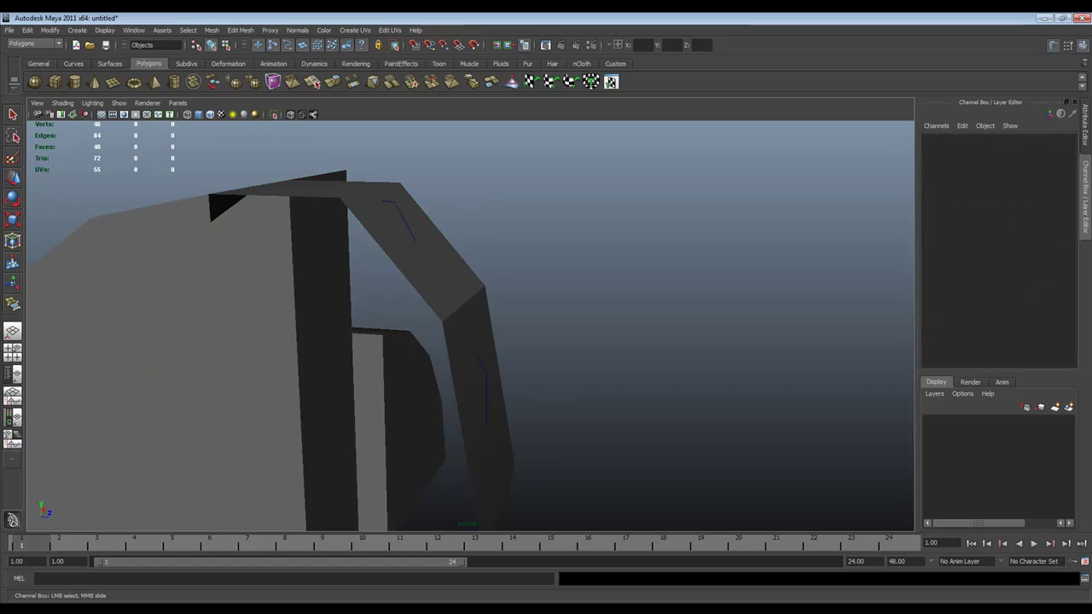
left_click(486, 392)
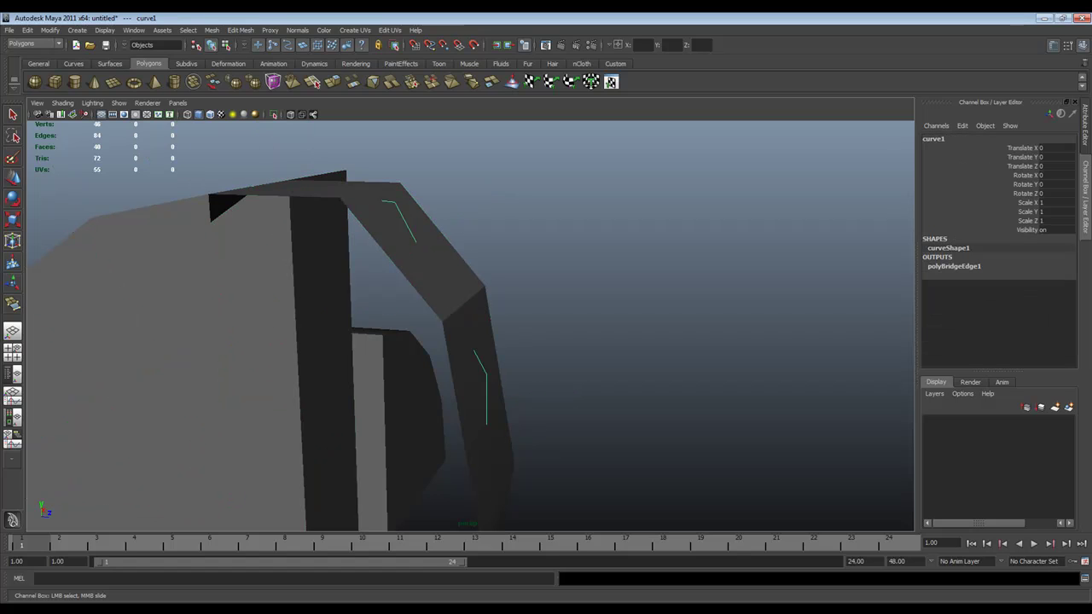
left_click_drag(486, 393, 507, 384, "alt")
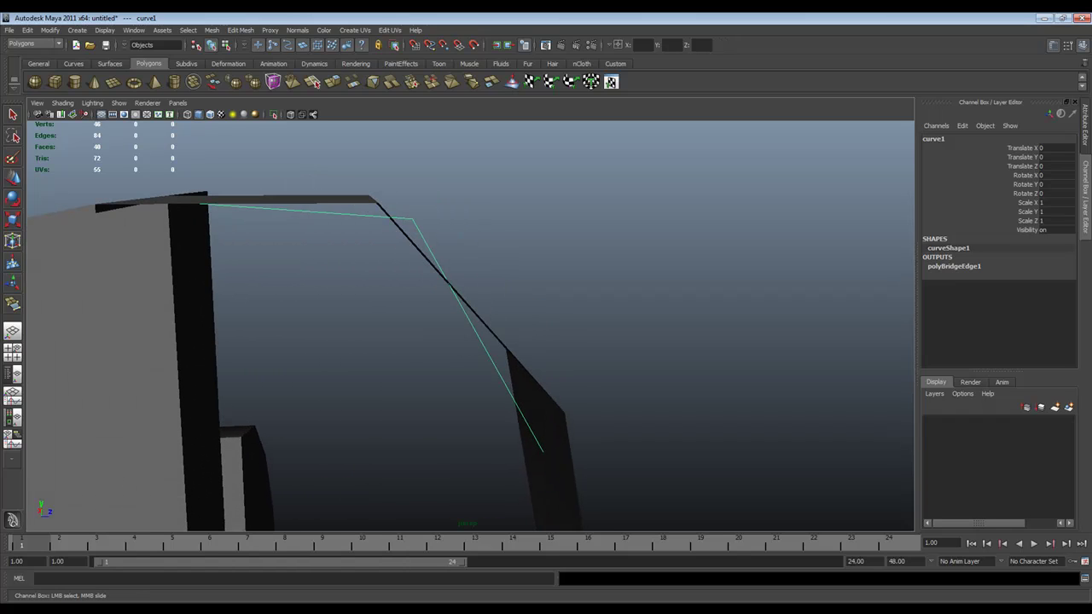
- Pick out control vertices of the bridge's path curve and move them to start reshaping the bridge
left_click(631, 281)
right_click_drag(631, 281, 495, 290, "alt")
left_click_drag(495, 290, 479, 249, "alt")
middle_click_drag(479, 249, 397, 179, "alt")
right_click_drag(397, 179, 319, 183, "alt")
left_click_drag(409, 290, 435, 307, "alt")
right_click_drag(435, 307, 328, 307, "alt")
left_click_drag(409, 307, 415, 302, "alt")
right_click_drag(414, 302, 478, 304, "alt")
mouse_move(458, 452)
left_mouse_down()
mouse_move(498, 493)
mouse_move(609, 376)
mouse_move(692, 461)
mouse_move(370, 329)
mouse_move(509, 335)
mouse_move(464, 327)
mouse_move(600, 390)
mouse_move(503, 380)
left_mouse_up()
key("w")
left_click(402, 249)
left_click_drag(410, 264, 571, 251, "alt")
left_click_drag(449, 253, 702, 290)
left_click(712, 328)
- Move further control vertices of the path curve to distort the upper part of the bridge
left_click(393, 260)
left_click_drag(393, 260, 633, 160)
left_click(633, 161)
left_click(335, 393)
left_click_drag(333, 384, 588, 319)
left_click_drag(477, 317, 588, 366, "alt")
left_click_drag(426, 370, 487, 520)
left_click_drag(491, 323, 656, 324, "alt")
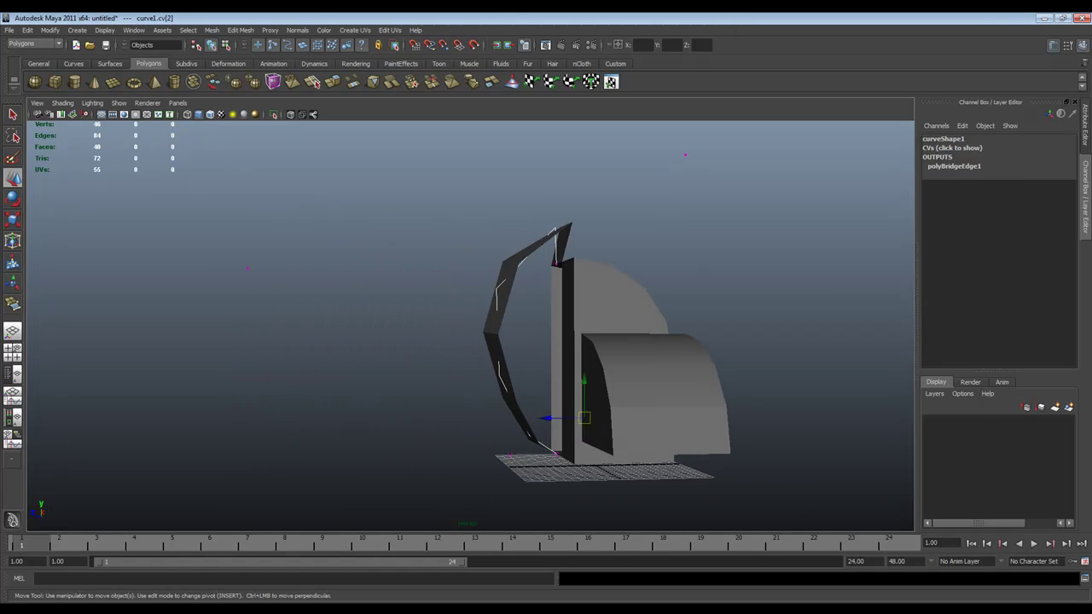
- Select the bridged block and turn off its face normals display
left_click(611, 301)
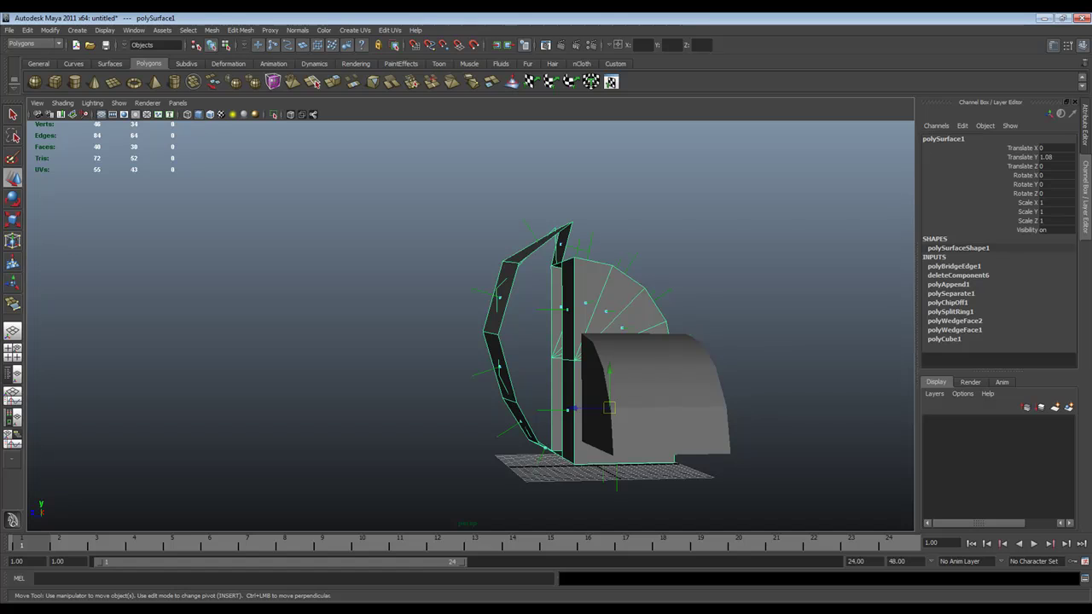
left_click(105, 30)
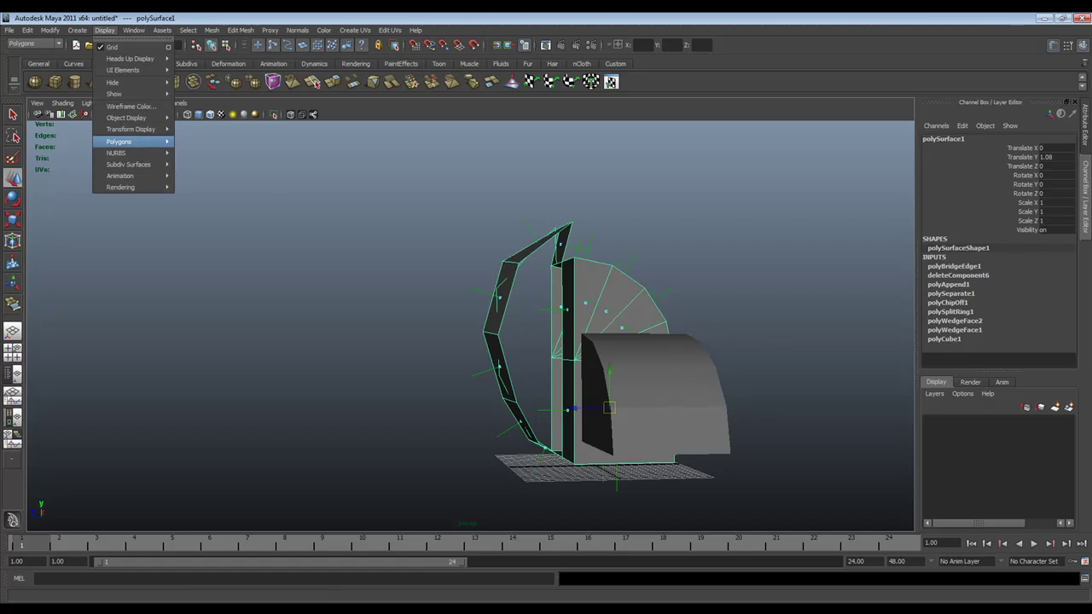
mouse_move(128, 141)
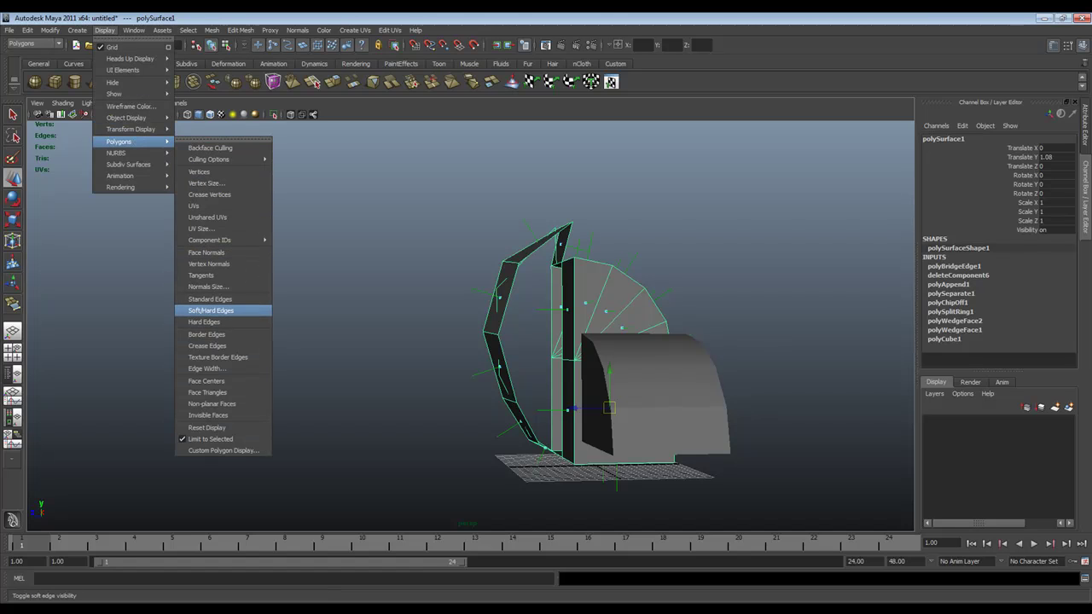
left_click(206, 252)
- Delete the bridged block and the separate wedge piece from the scene
left_click_drag(443, 324, 601, 356, "alt")
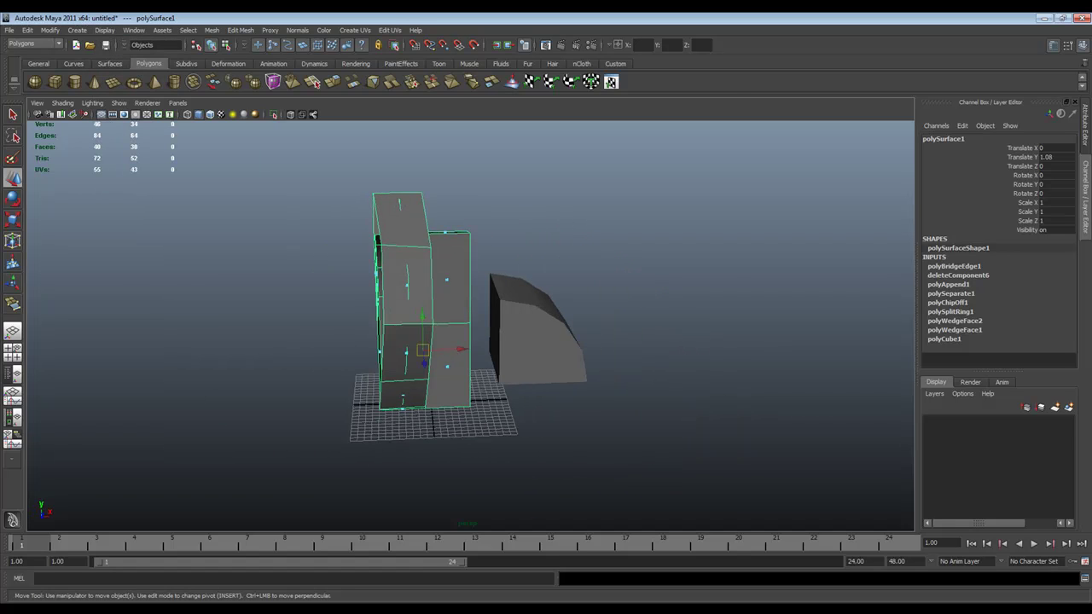
key("Delete")
left_click(537, 337)
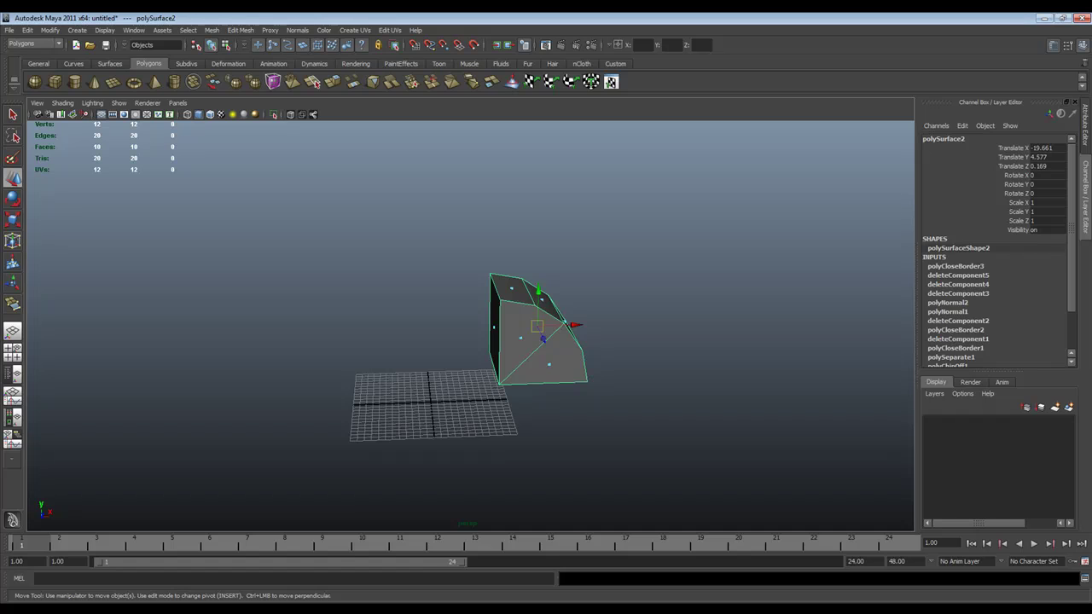
key("Delete")
left_click_drag(426, 401, 511, 452, "alt")
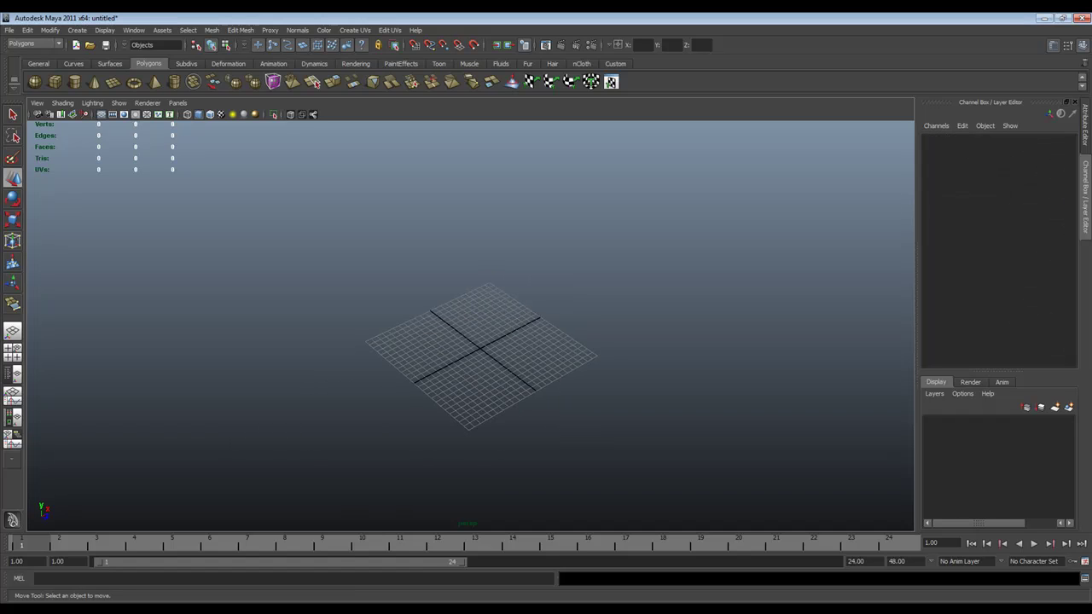
scroll(479, 354, "up", 3)
left_click_drag(478, 358, 434, 337, "alt")
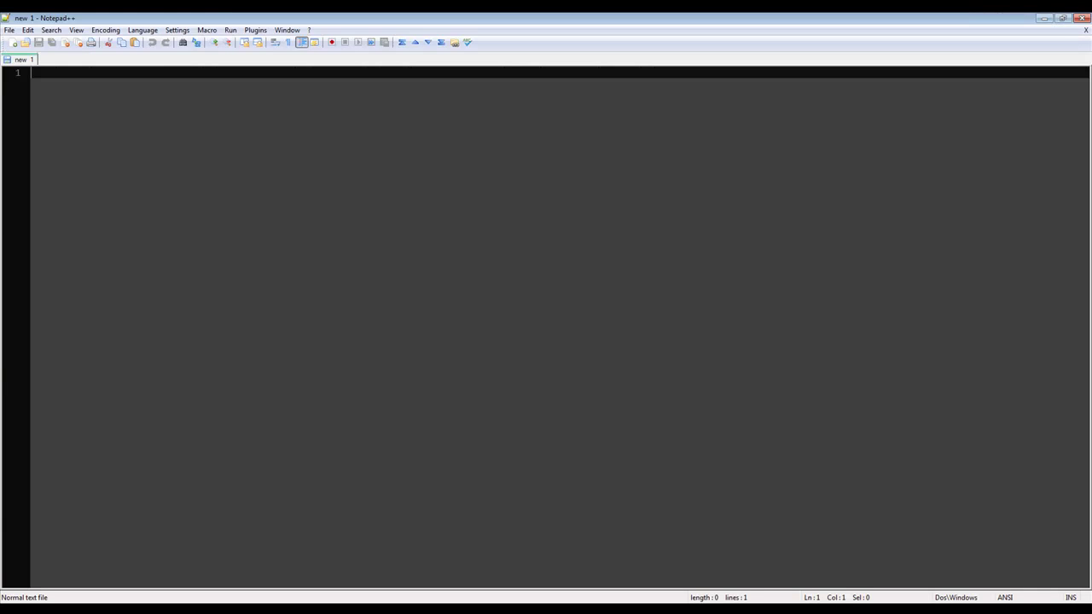
- Switch to Notepad++ and write the line "NURB = Non Uniform Rational B-Spline" in the empty document
type("NURB = Non Uniform Rational B")
key("BackSpace")
type("0")
type("Spline")
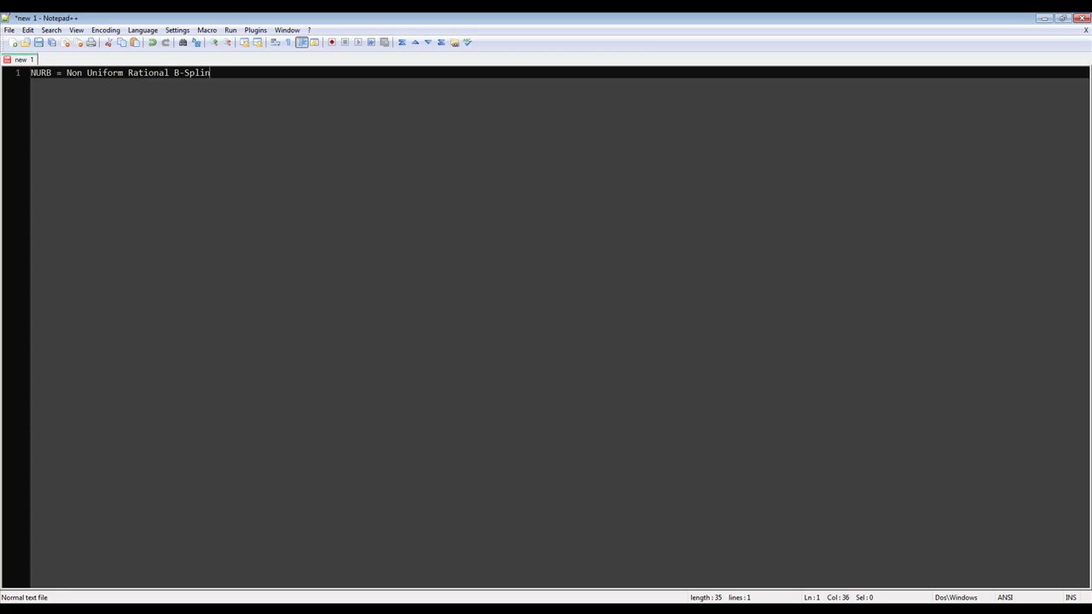
- Close Notepad++ without saving the file "new 1" and return to Maya
left_click_drag(215, 73, 67, 72)
left_click(216, 72)
left_click(1082, 17)
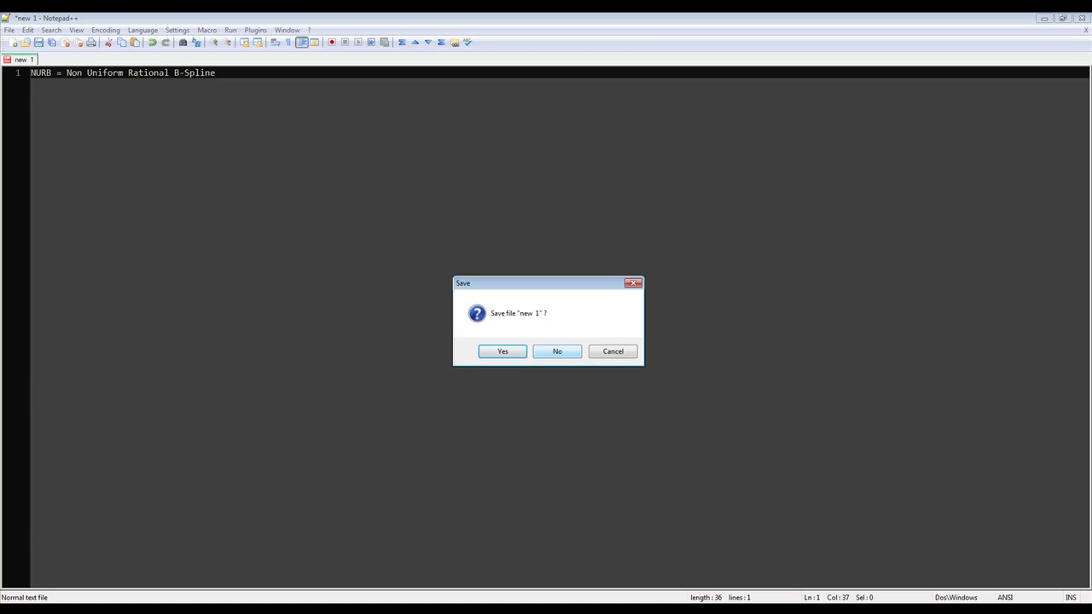
left_click(557, 352)
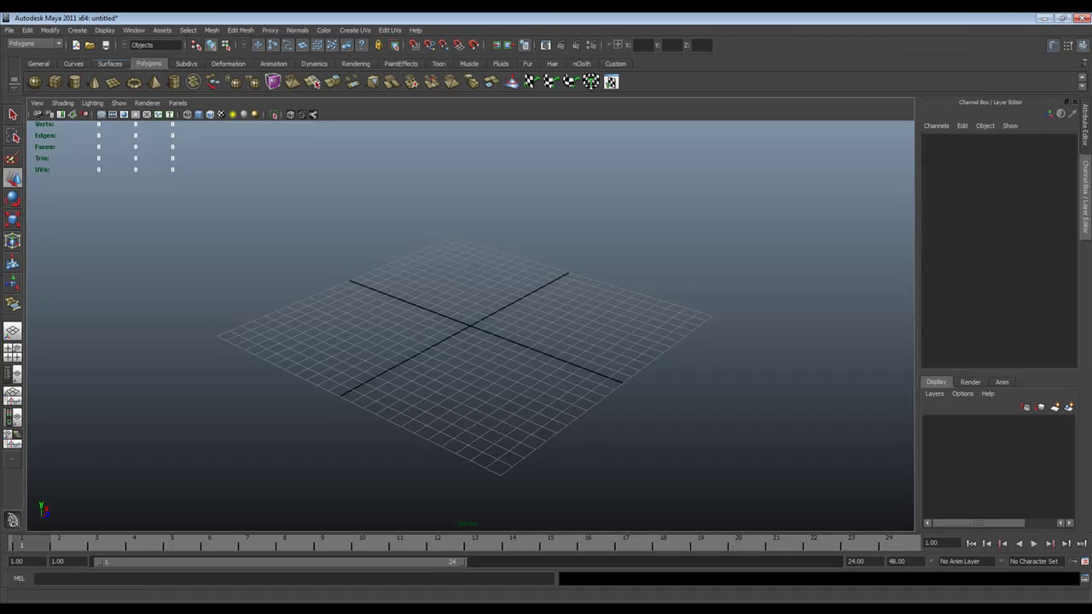
left_click(110, 64)
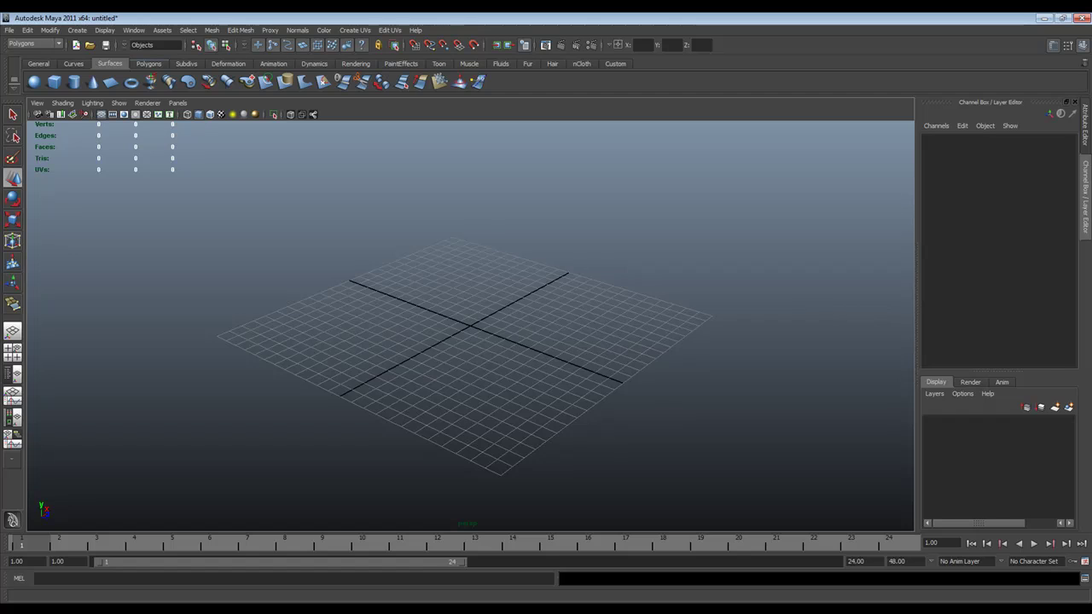
left_click(73, 64)
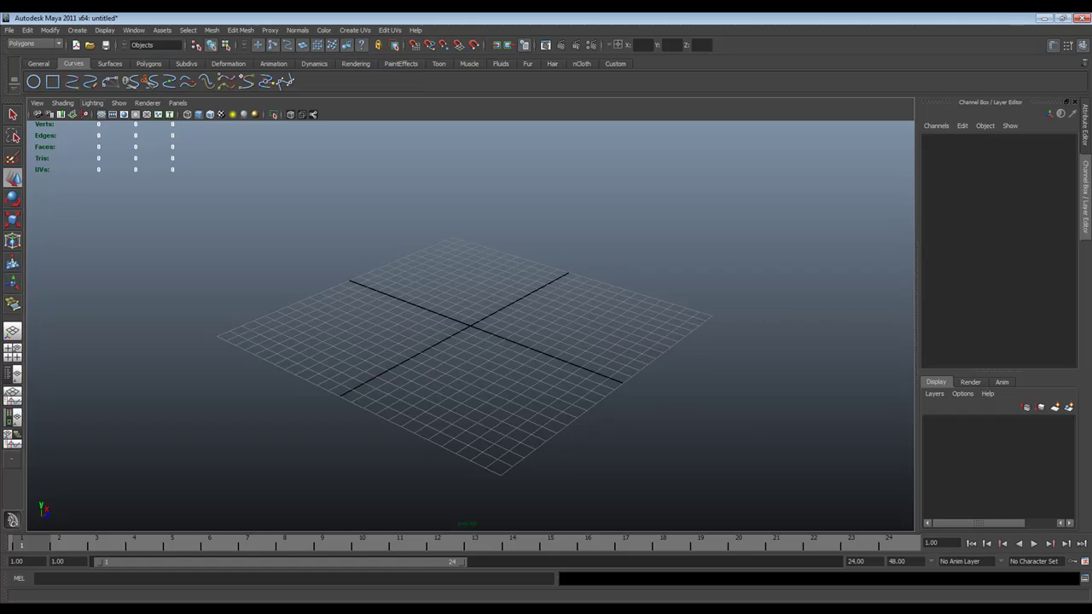
left_click(110, 64)
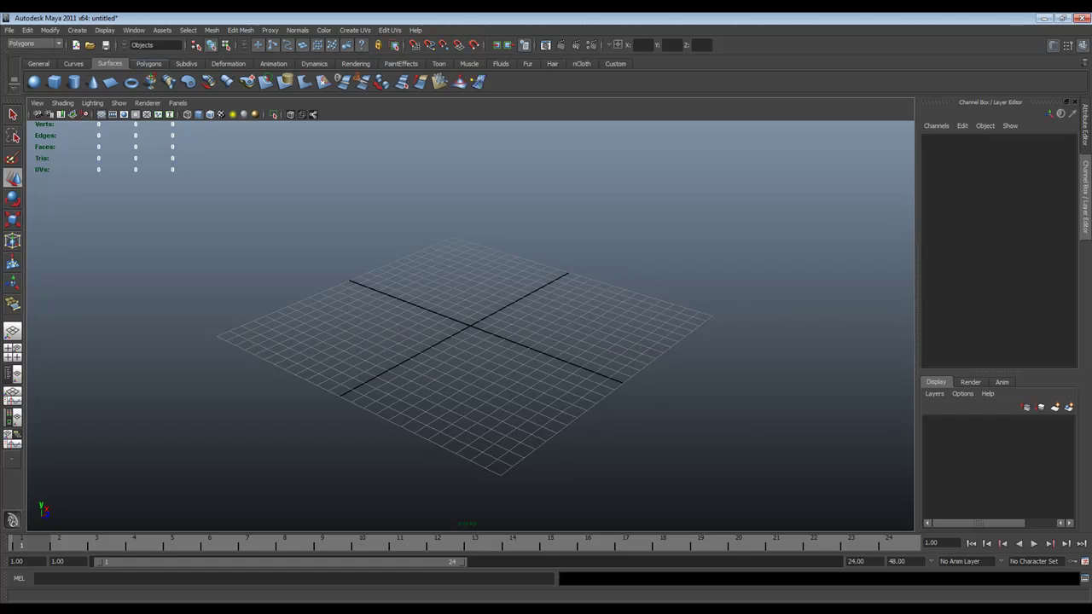
left_click(148, 64)
- Activate the CV Curve tool, place a trial control vertex on the perspective grid and remove it
left_click(77, 30)
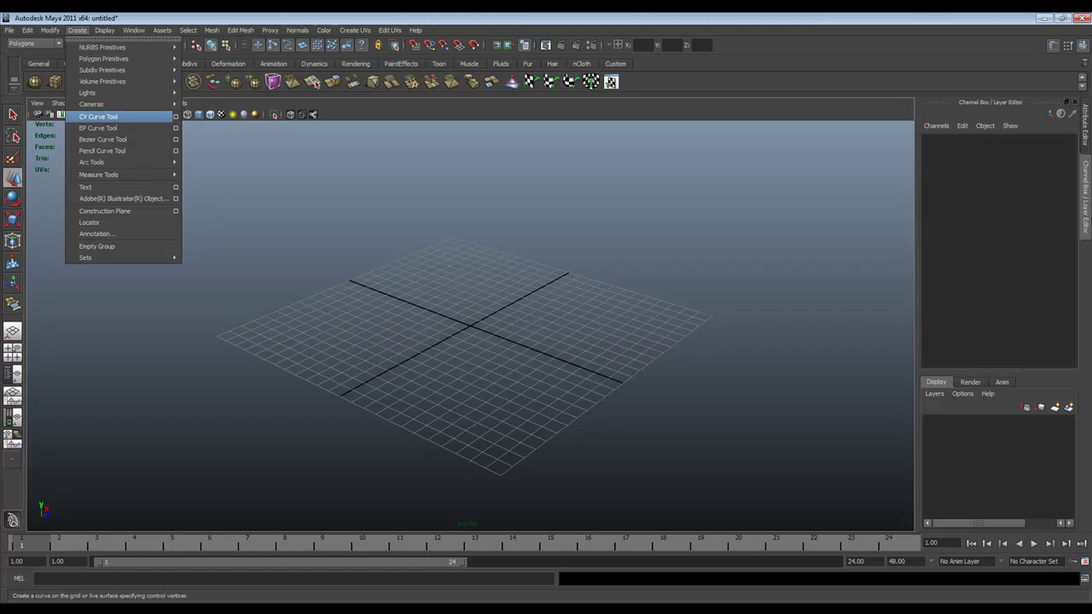
left_click(99, 116)
left_click_drag(471, 326, 463, 350, "alt")
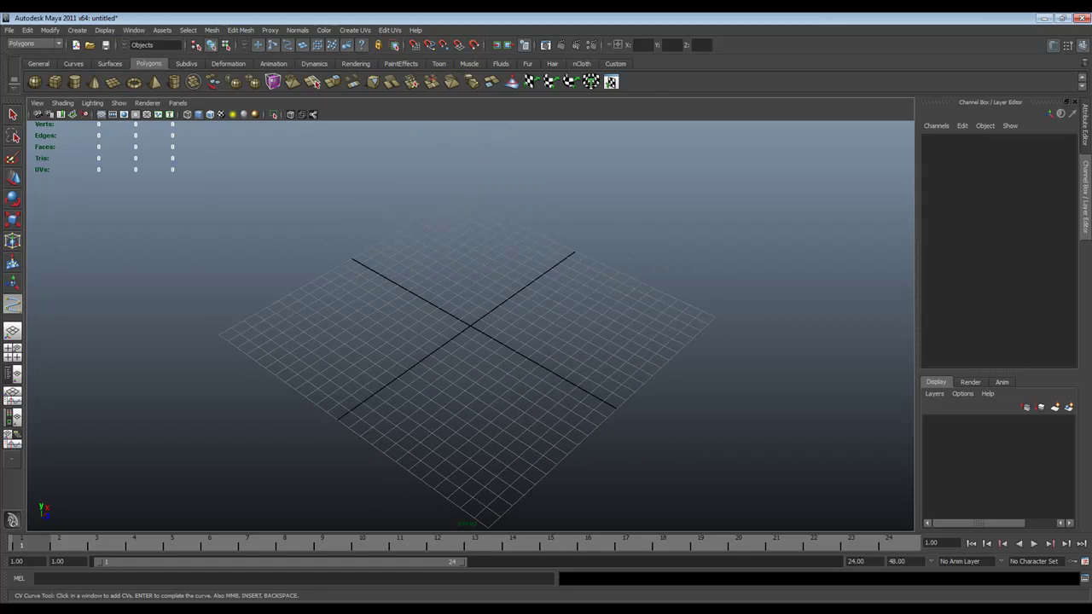
left_click(463, 395)
middle_click_drag(463, 395, 397, 390)
key("BackSpace")
- In the front view, place the curve's first four control vertices, starting at the origin and arcing upward on the positive X side
key("space")
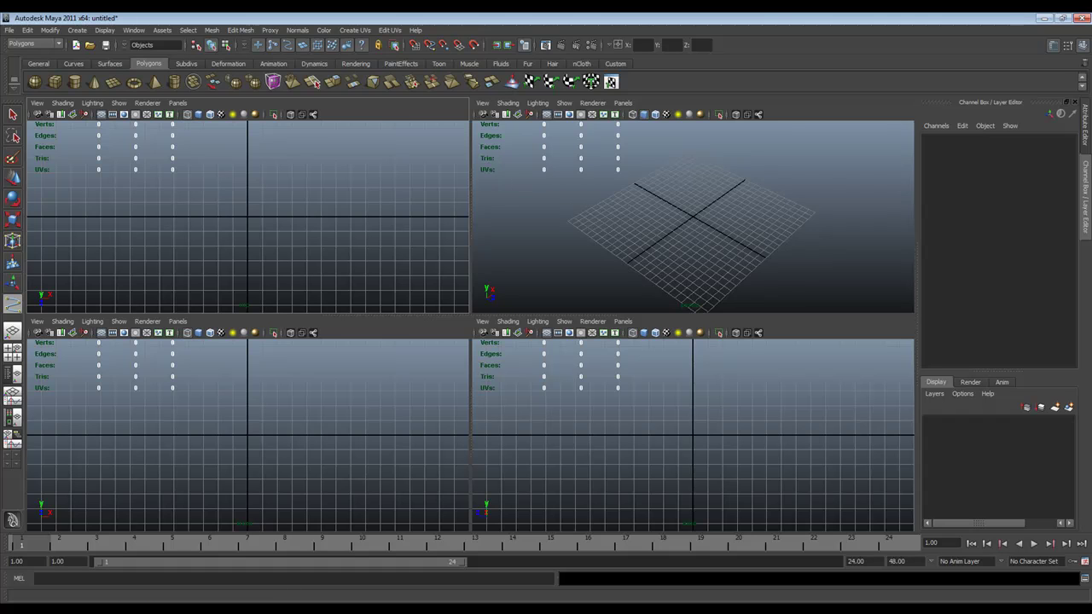
key("space")
middle_click_drag(546, 324, 482, 377, "alt")
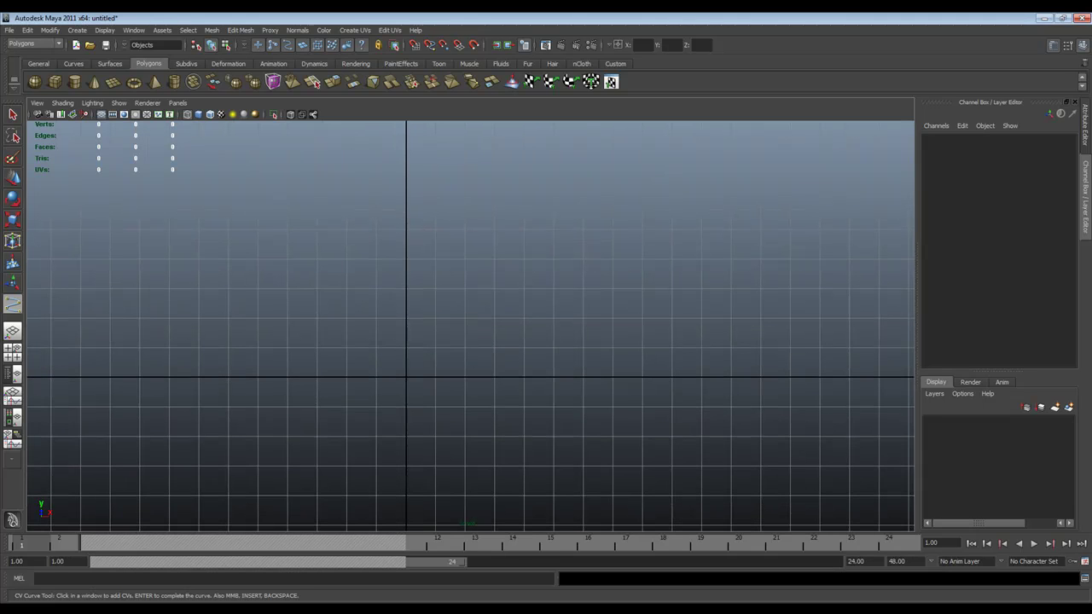
left_click_drag(505, 343, 406, 376)
left_click_drag(398, 317, 454, 433)
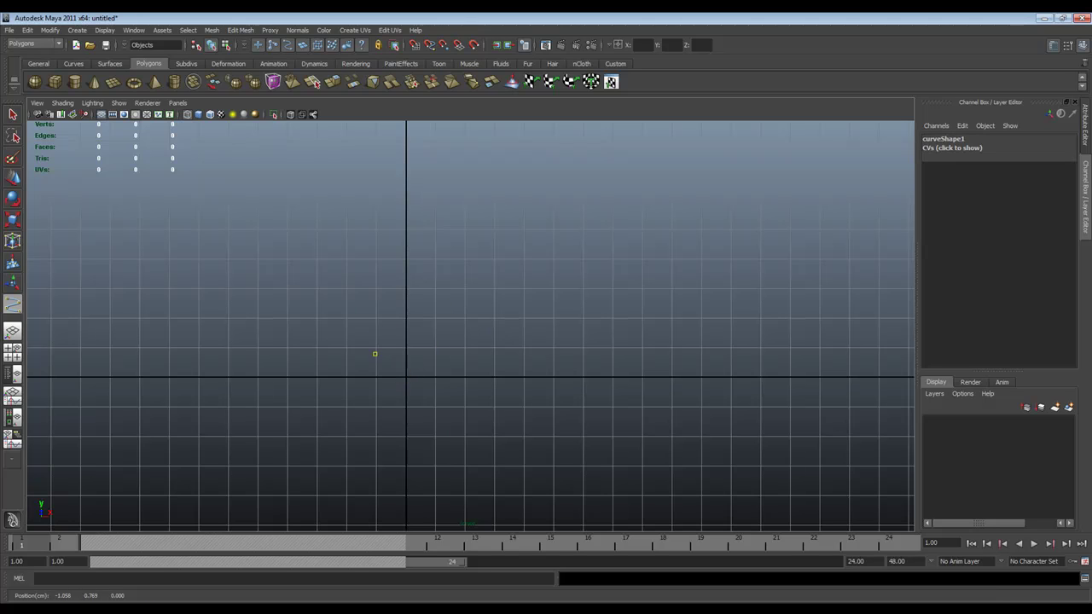
left_click_drag(373, 312, 408, 375)
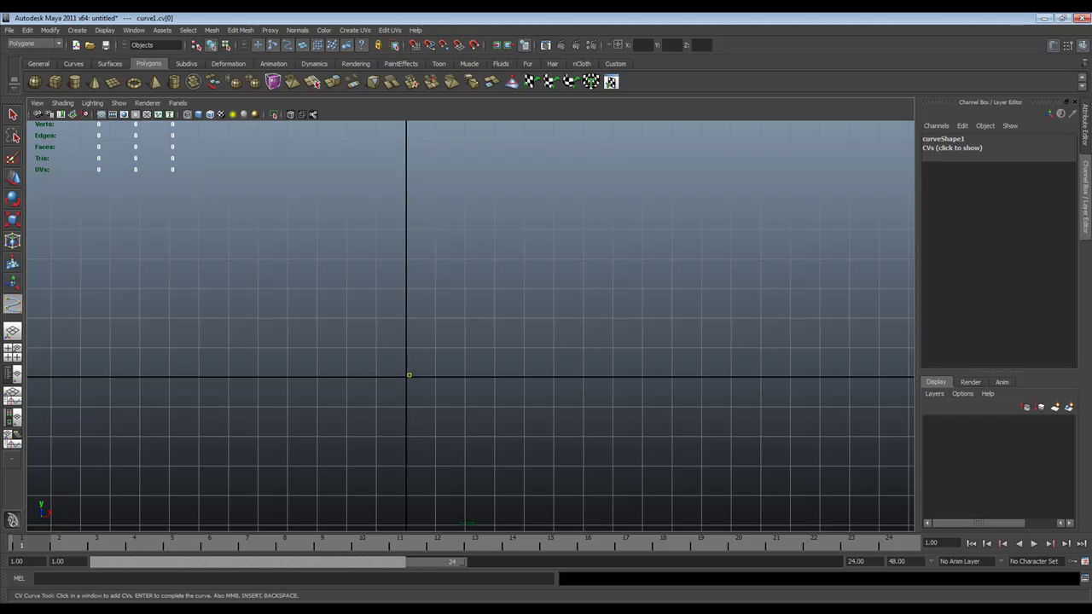
left_click_drag(563, 315, 543, 332)
left_click(600, 224)
left_click_drag(535, 210, 538, 218)
middle_click_drag(512, 298, 517, 417, "alt")
left_click_drag(426, 239, 453, 240)
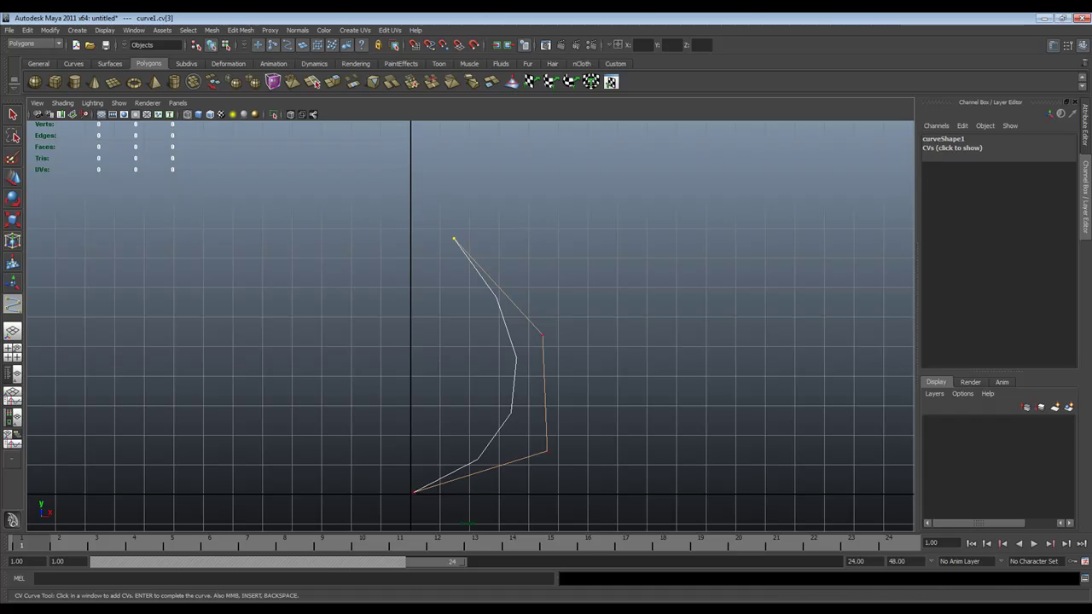
- Continue the curve with control vertices that hook back toward the Y axis and wind down inside the first arc
middle_click_drag(454, 290, 437, 239, "alt")
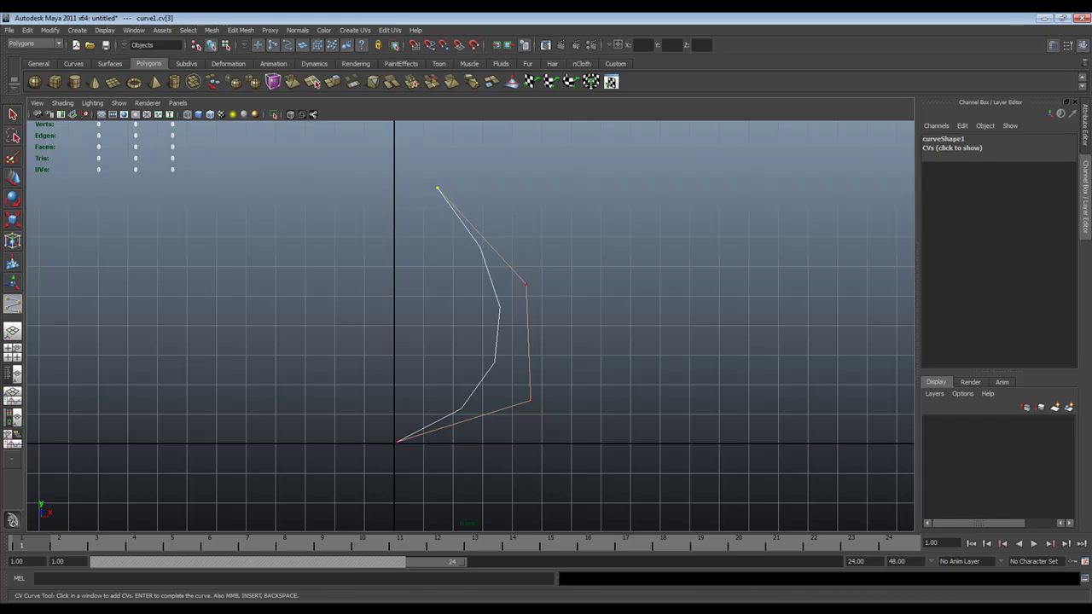
middle_click_drag(477, 324, 442, 319, "alt")
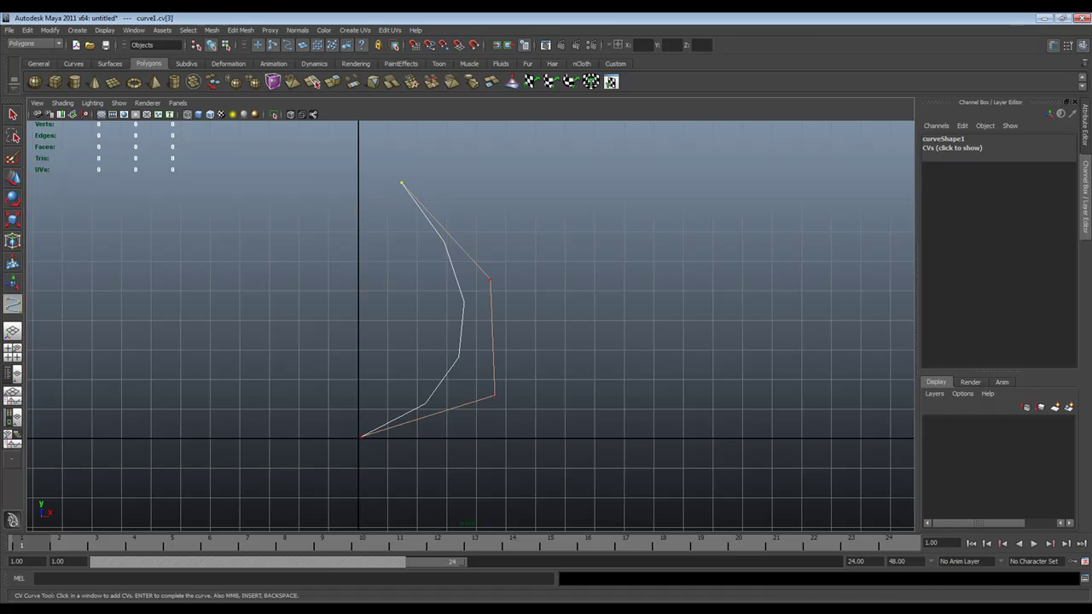
middle_click_drag(402, 182, 446, 254, "alt")
left_click_drag(406, 277, 435, 334)
left_click(471, 343)
left_click(496, 372)
left_click(490, 407)
left_click(470, 420)
left_click(441, 440)
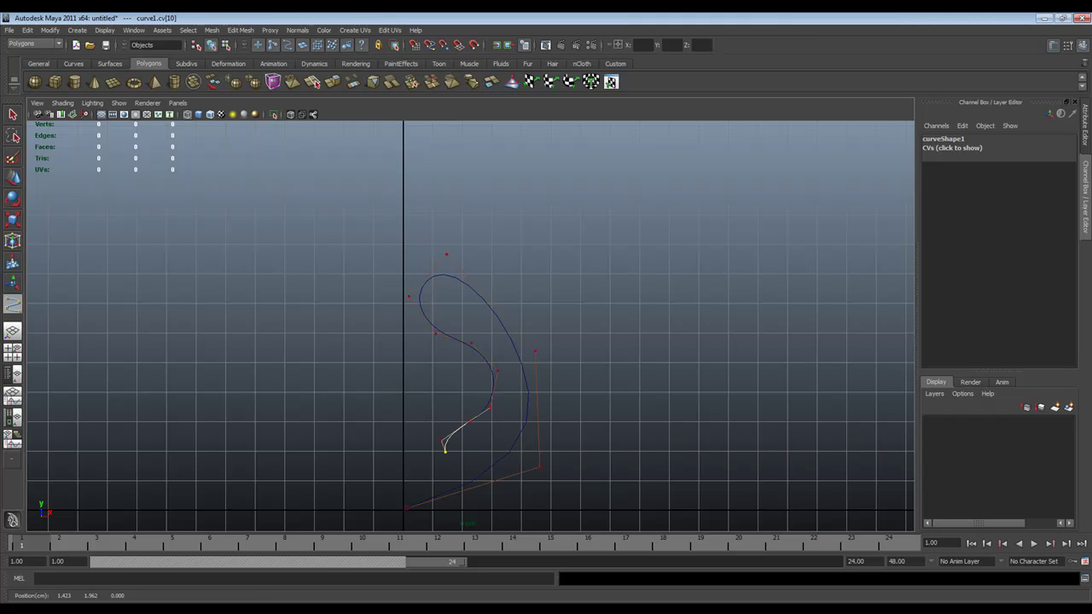
- Extend the curve across the Y axis with control vertices forming two tall loops on the negative X side
left_click(443, 465)
left_click(417, 477)
left_click(393, 449)
left_click(376, 360)
left_click(307, 288)
left_click(295, 390)
left_click(316, 451)
left_click(300, 490)
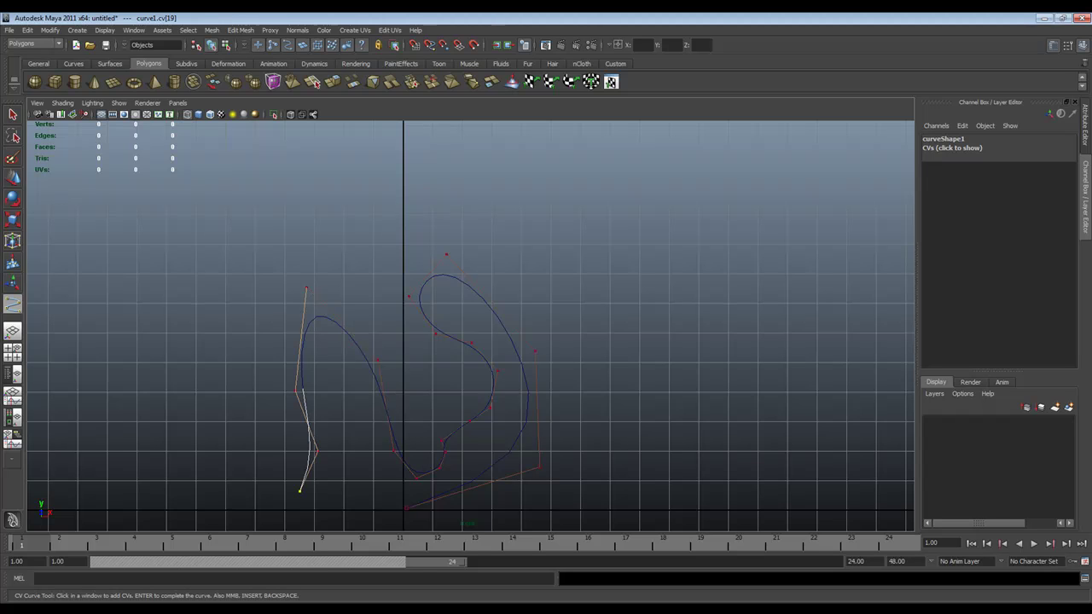
left_click(257, 360)
left_click(235, 311)
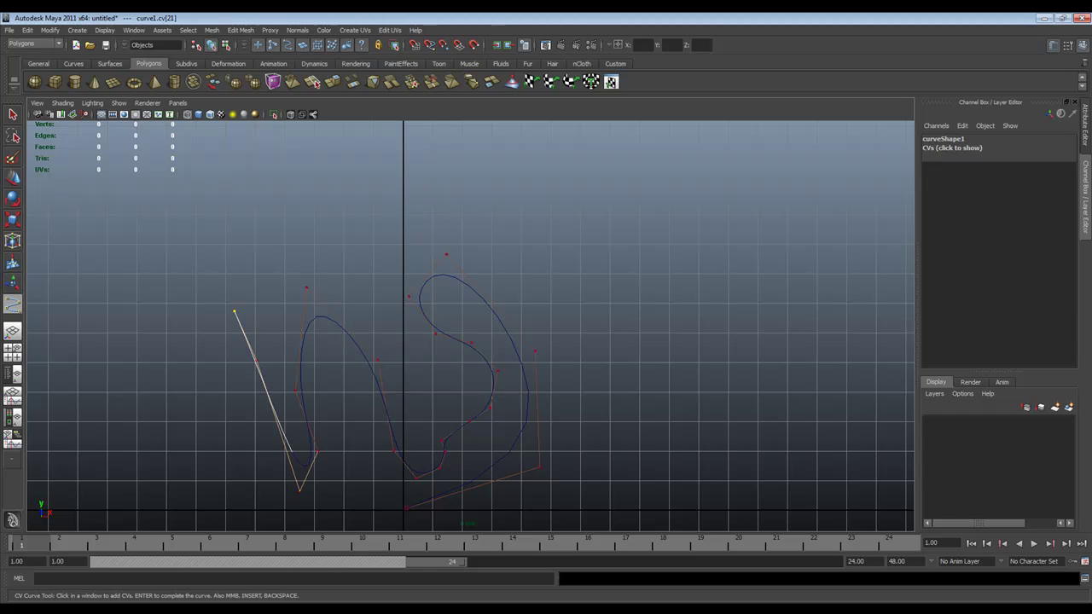
left_click(208, 326)
left_click(213, 409)
left_click(224, 462)
middle_click_drag(224, 461, 202, 380, "alt")
left_click(240, 403)
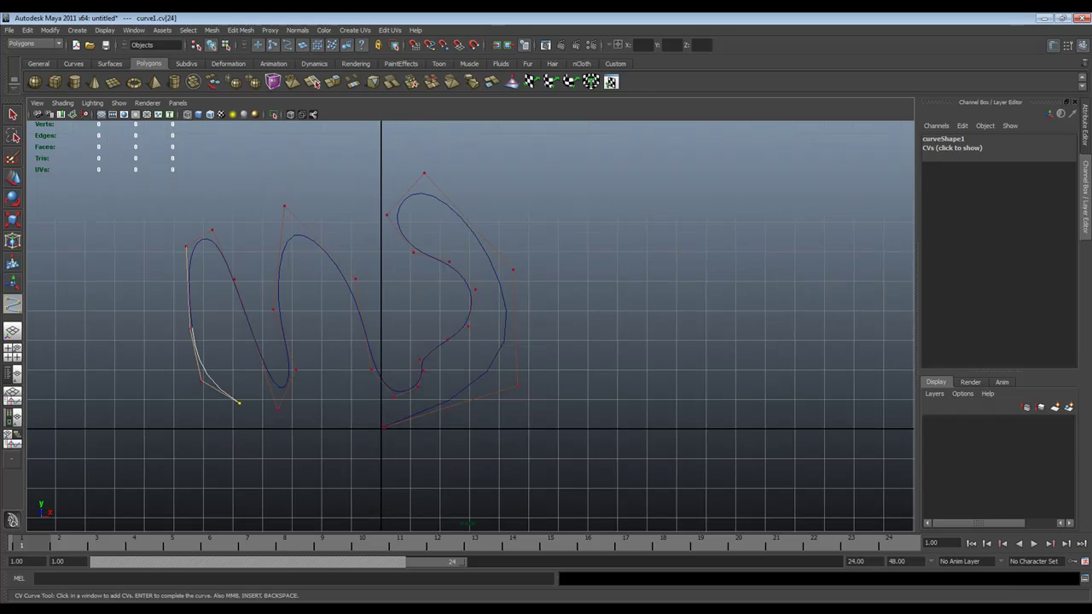
- Add control vertices forming a hook at the curve's far negative X side and a wide bend below the X axis
left_click(209, 443)
left_click(162, 376)
left_click(157, 444)
left_click(189, 471)
left_click(227, 474)
left_click(256, 459)
left_click(265, 443)
left_click(282, 429)
left_click(293, 449)
left_click(302, 480)
left_click(266, 491)
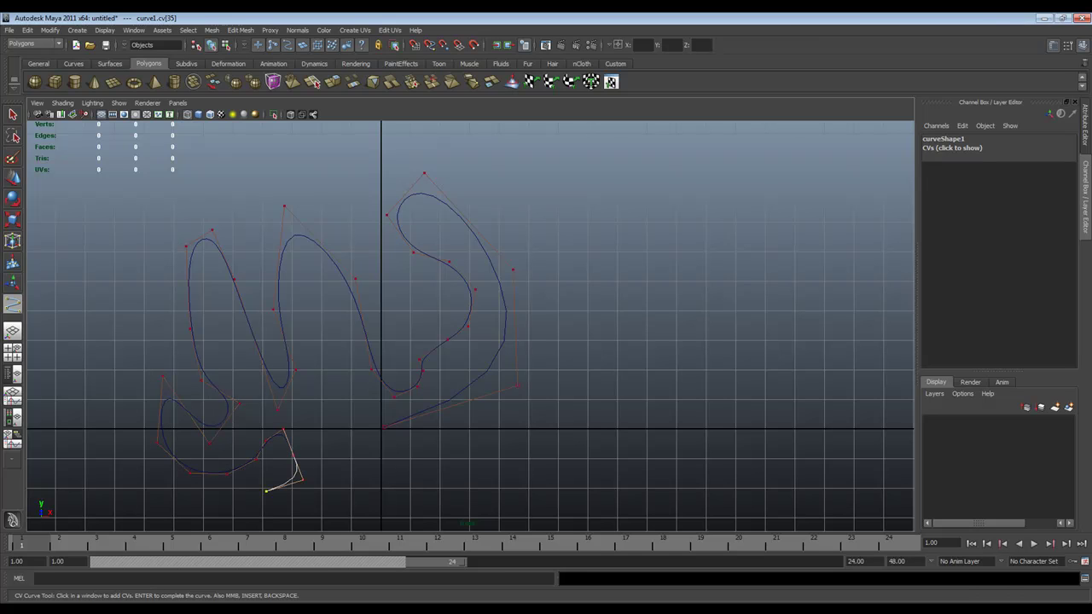
- Add control vertices for a small bend below the X axis and a narrow peak rising just above it
middle_click_drag(266, 491, 242, 438, "alt")
left_click(273, 463)
left_click(301, 457)
left_click(311, 434)
left_click(302, 414)
left_click(295, 393)
left_click(290, 366)
left_click(299, 349)
left_click(314, 404)
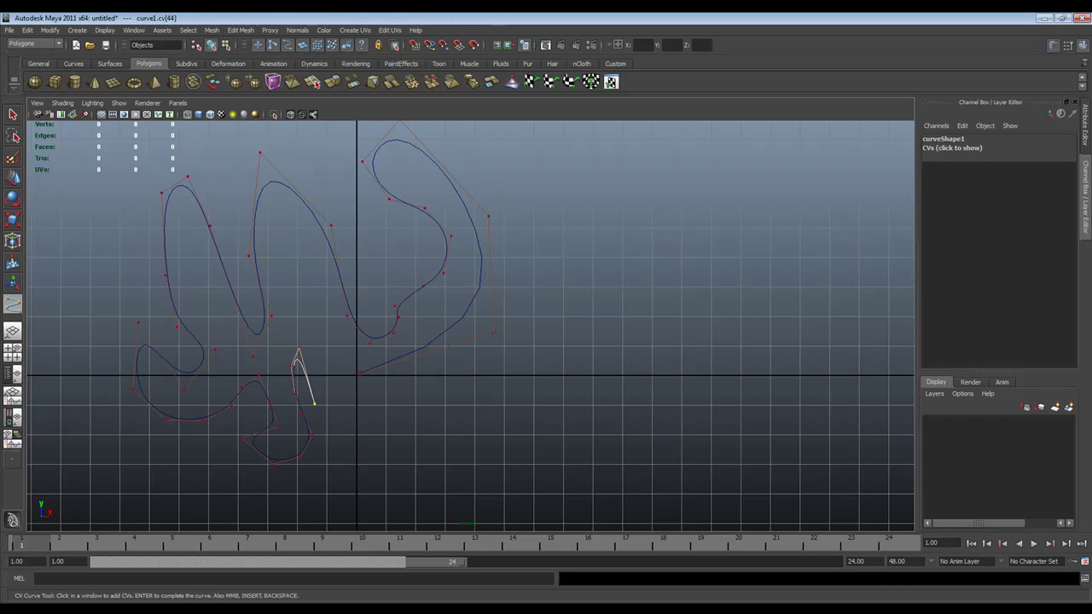
- Add control vertices for a last U-shaped bend crossing the Y axis below the origin and complete the curve
left_click(335, 404)
left_click(334, 366)
left_click(355, 440)
left_click(340, 476)
left_click(392, 480)
left_click(427, 437)
left_click(415, 412)
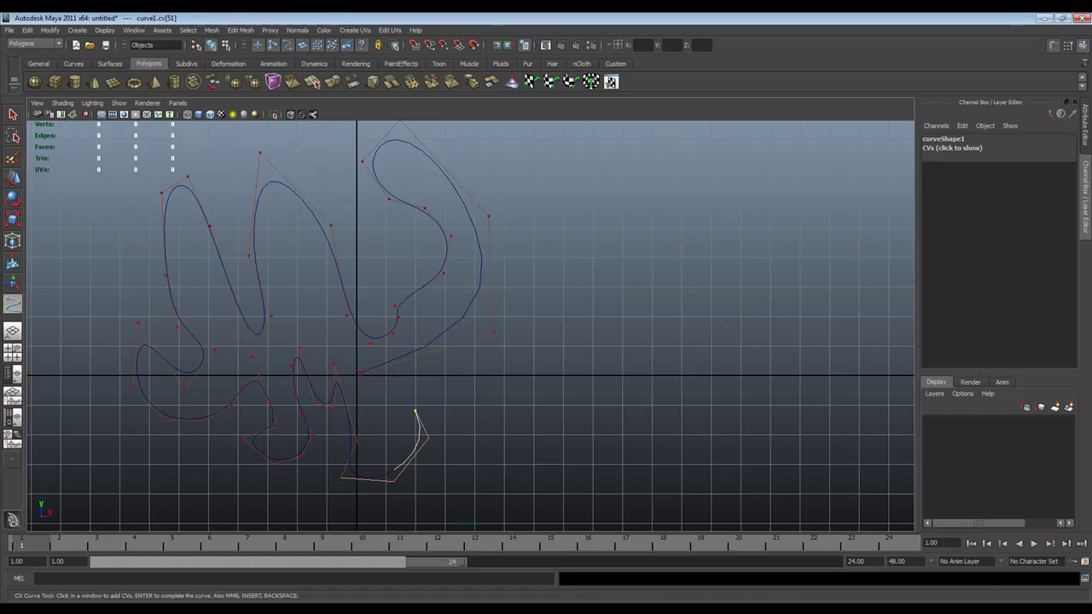
key("w")
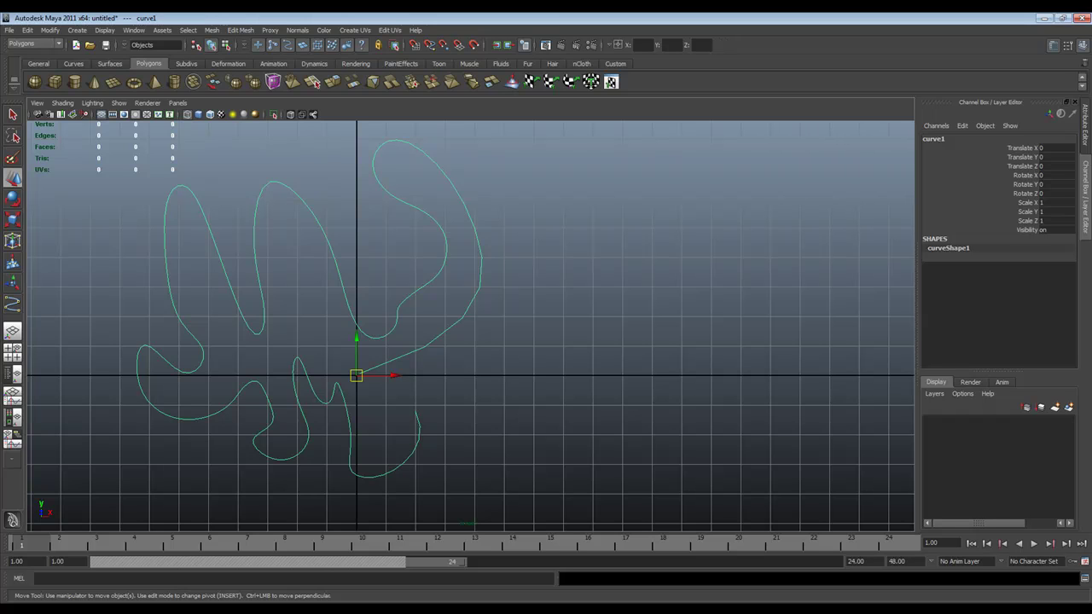
- Display the curve's control vertices and select individual ones around its right lobe
key("F9")
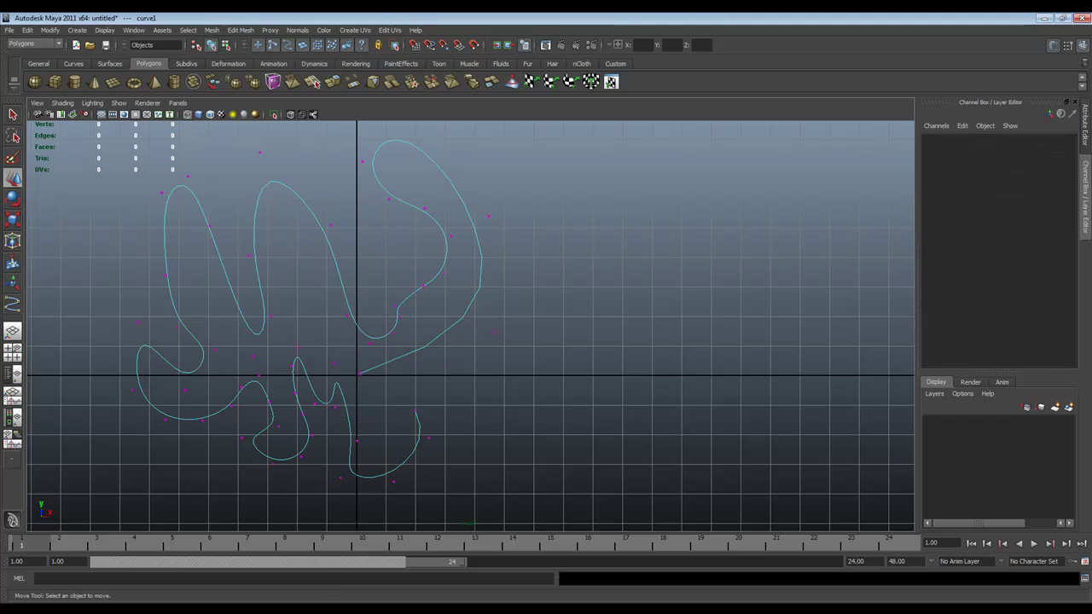
left_click(394, 306)
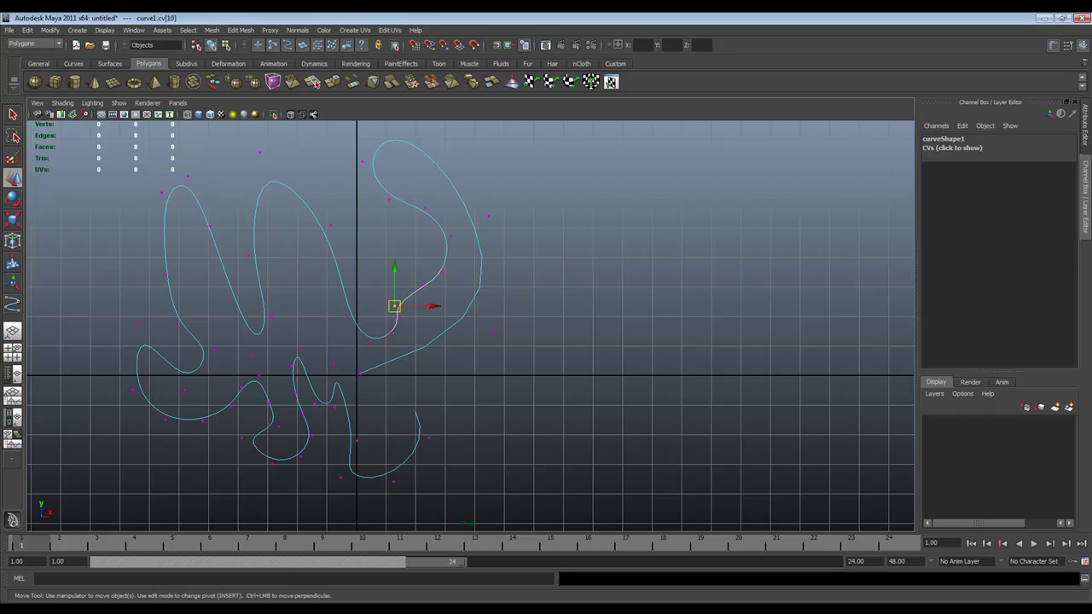
left_click(423, 287)
left_click(489, 215)
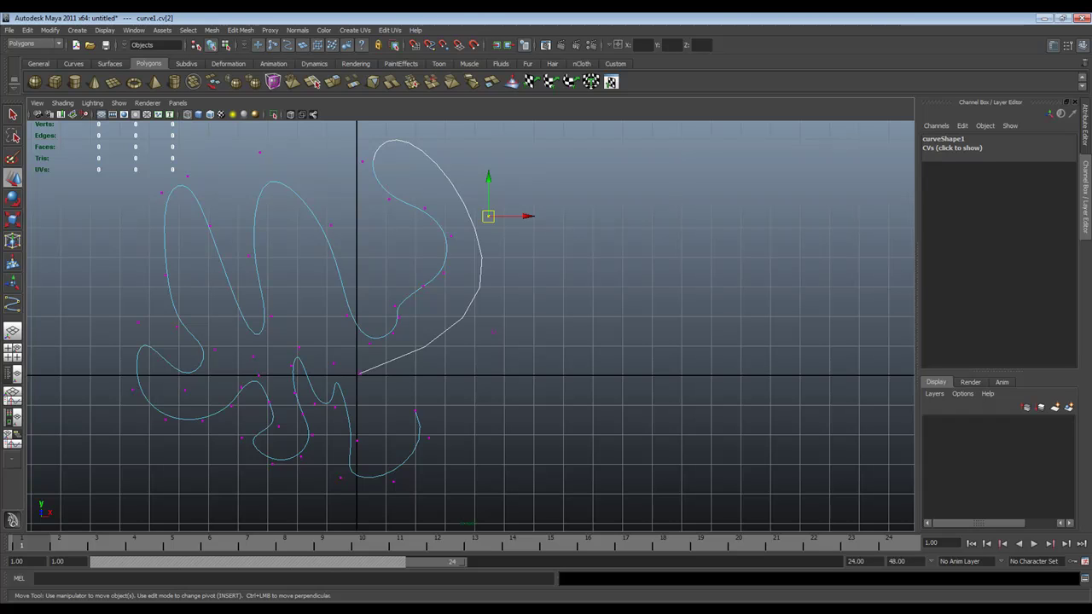
left_click(450, 236)
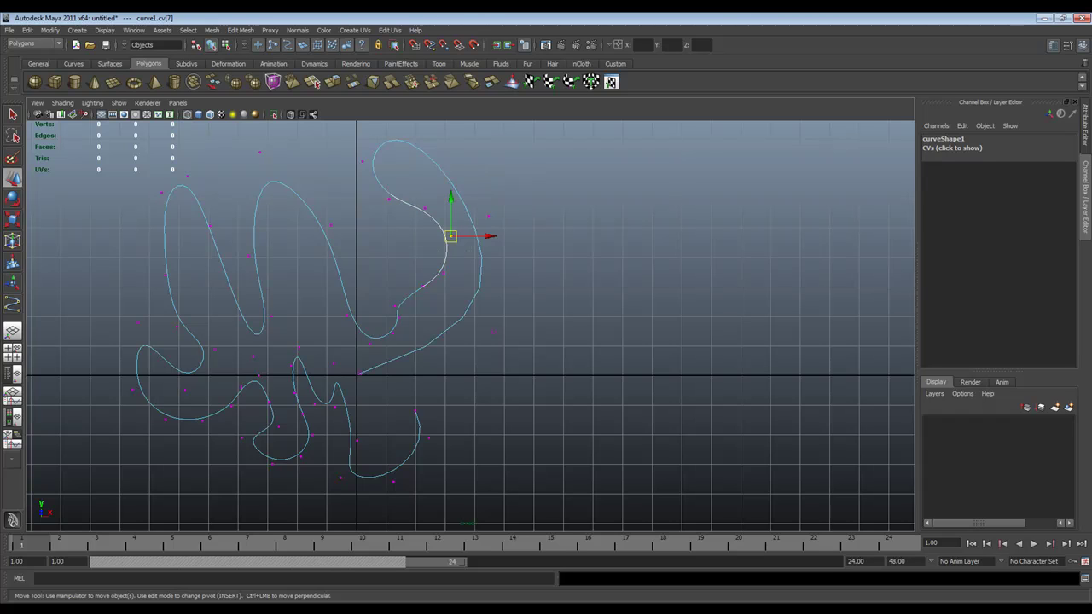
- Move four control vertices of the upper right lobe to widen its outer arc and reshape its inner bend
left_click(425, 208)
left_click_drag(424, 208, 533, 186)
left_click(424, 208)
left_click_drag(423, 207, 423, 174)
left_click(450, 236)
left_click_drag(450, 236, 474, 226)
left_click(388, 198)
mouse_move(388, 197)
left_mouse_down()
mouse_move(381, 216)
mouse_move(379, 207)
left_mouse_up()
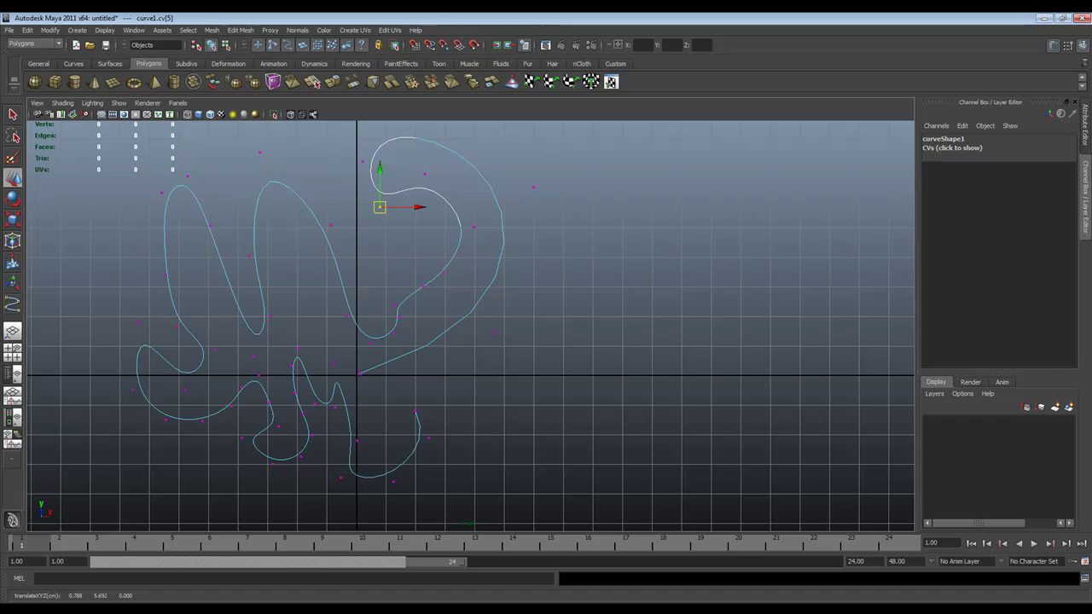
- Move control vertices of the curve's leftmost tall loop to shift and reshape its upper part
left_click(247, 253)
left_click_drag(247, 253, 140, 166)
left_click(210, 226)
left_click(112, 305)
left_click_drag(111, 304, 145, 337)
- Move the control vertices of the curve's lower left hook outward and downward to widen the bend
left_click_drag(139, 323, 112, 330)
left_click(132, 390)
left_click_drag(133, 389, 143, 459)
left_click(165, 419)
left_click(184, 390)
left_click_drag(184, 390, 168, 382)
- Pull the control vertices between the lower left hook and the tall loop above it up and outward
left_click(214, 349)
left_click_drag(214, 349, 142, 219)
left_click(177, 327)
left_click(164, 276)
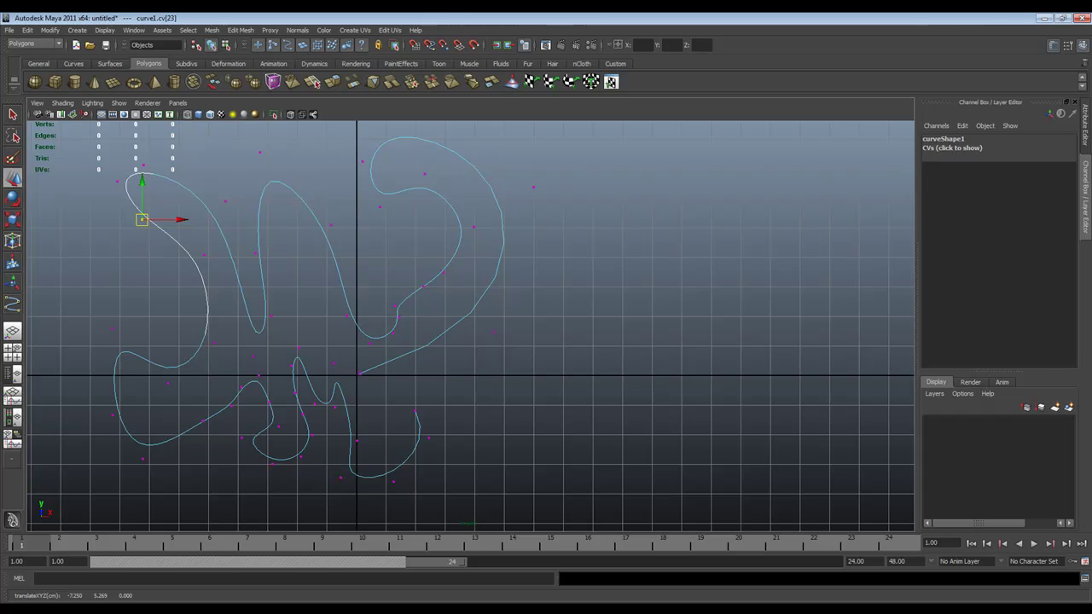
- Move the right lobe's lower outer control vertex further out and fold its inner bend with the neighbouring vertices
left_click_drag(485, 323, 592, 342)
left_click(422, 284)
left_click_drag(421, 284, 461, 287)
left_click(442, 274)
left_click_drag(380, 297, 405, 312)
left_click_drag(396, 306, 441, 330)
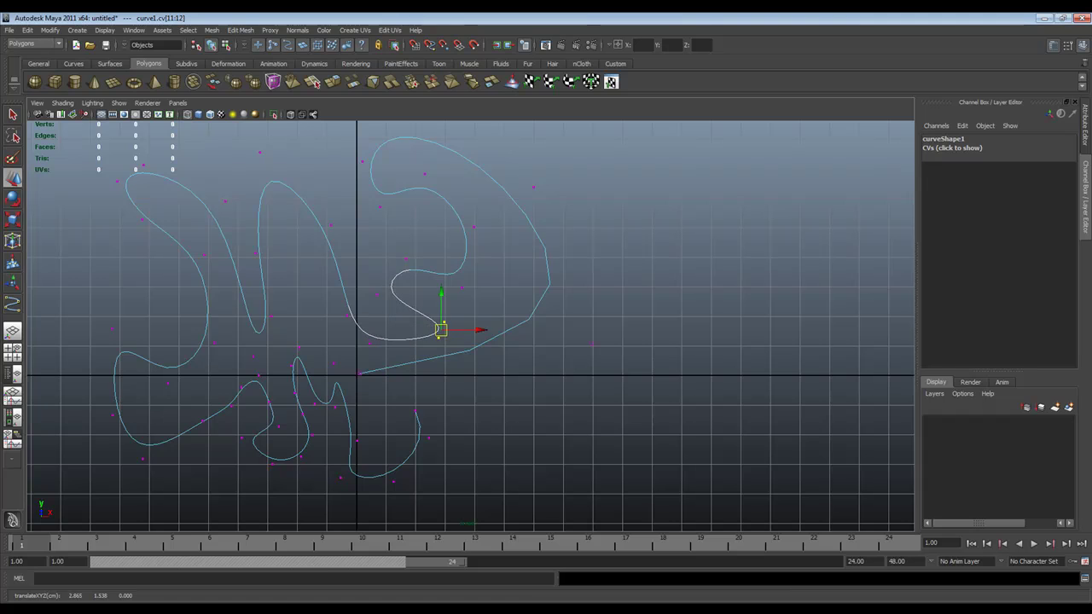
left_click(465, 358)
- Select the whole curve as an object and move it about 22 units along positive X
middle_click_drag(465, 359, 332, 364, "alt")
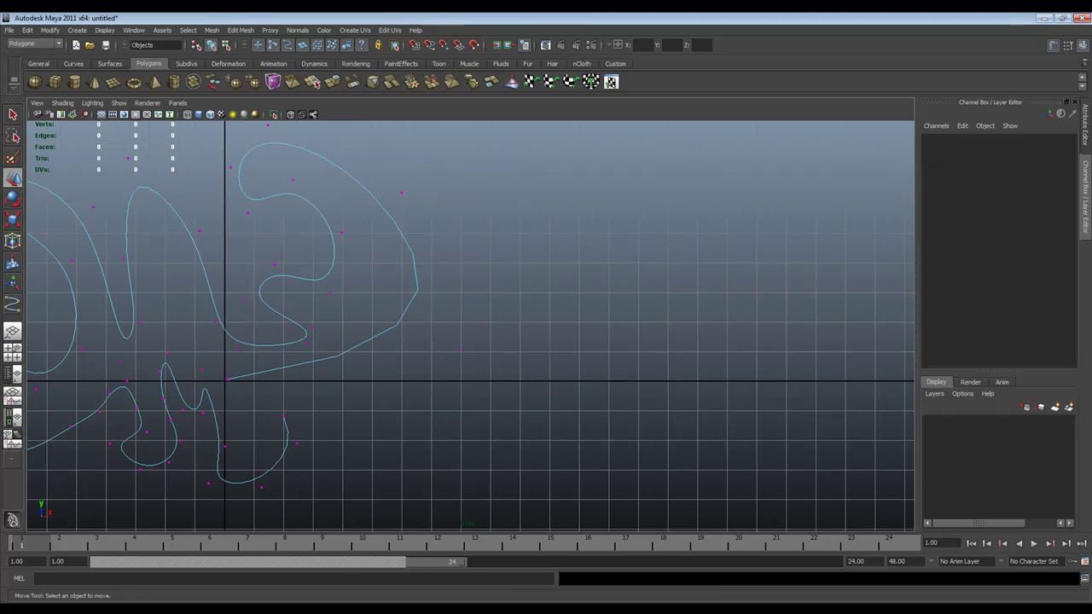
left_click(465, 358)
scroll(471, 326, "down", 3)
scroll(470, 326, "down", 2)
left_click(434, 300)
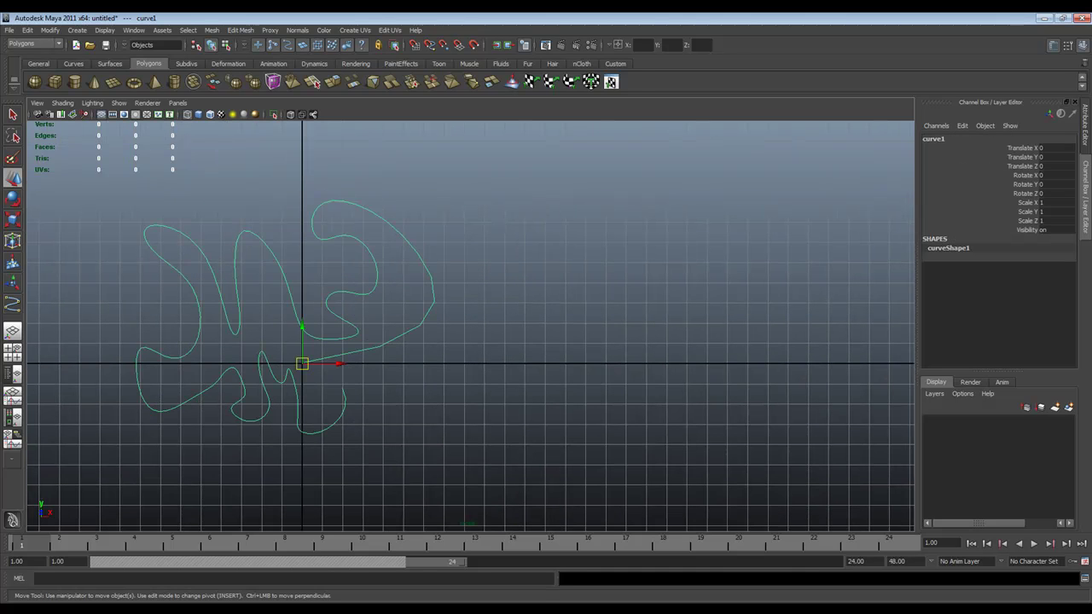
left_click_drag(338, 364, 784, 364)
- Draw a winding EP curve around the origin with a wide lower arc, two tall loops and a hooked tail
scroll(751, 366, "up", 2)
scroll(751, 367, "up", 1)
middle_click_drag(750, 367, 808, 362, "alt")
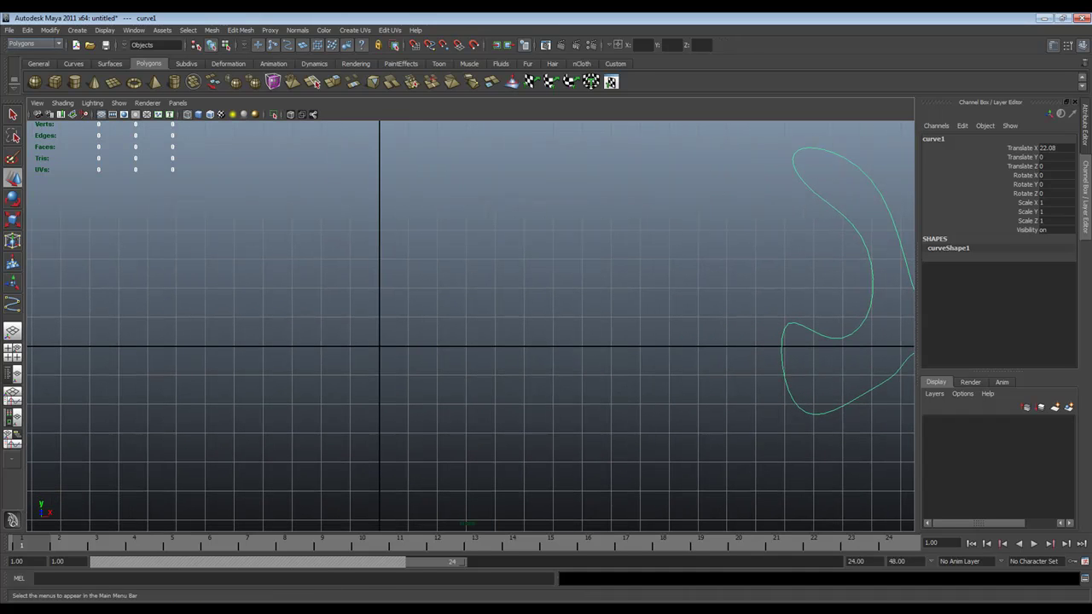
left_click(77, 30)
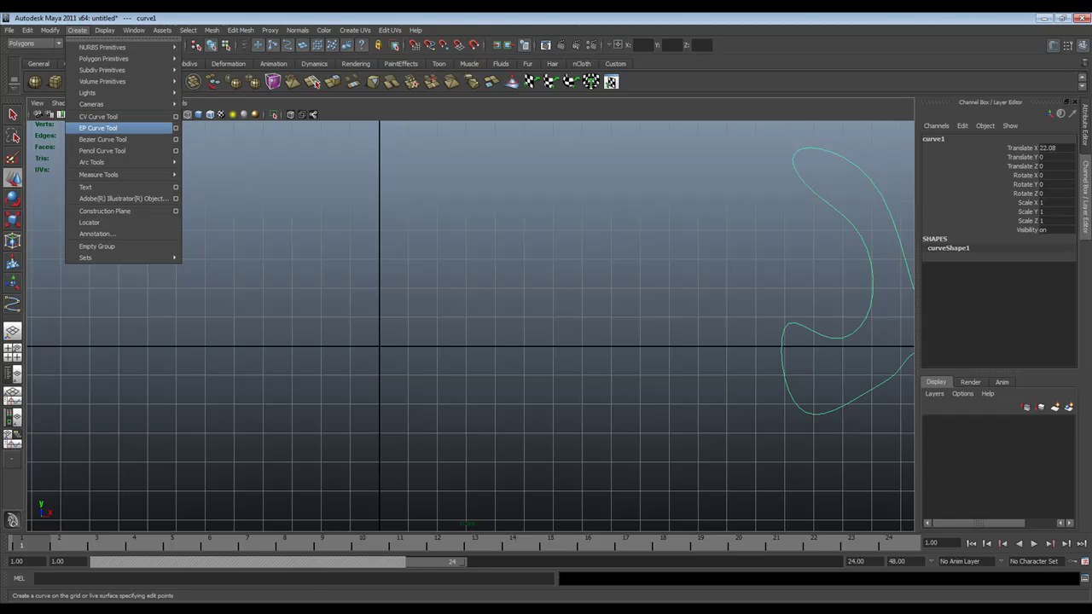
left_click(98, 127)
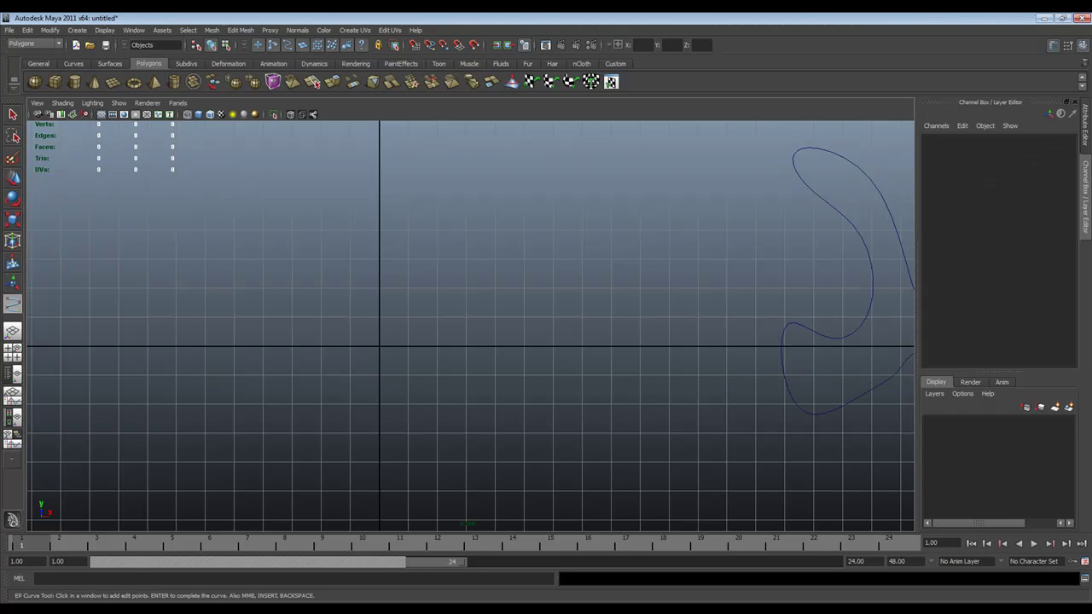
left_click(197, 347)
left_click(313, 401)
left_click(460, 342)
left_click(528, 210)
left_click(423, 170)
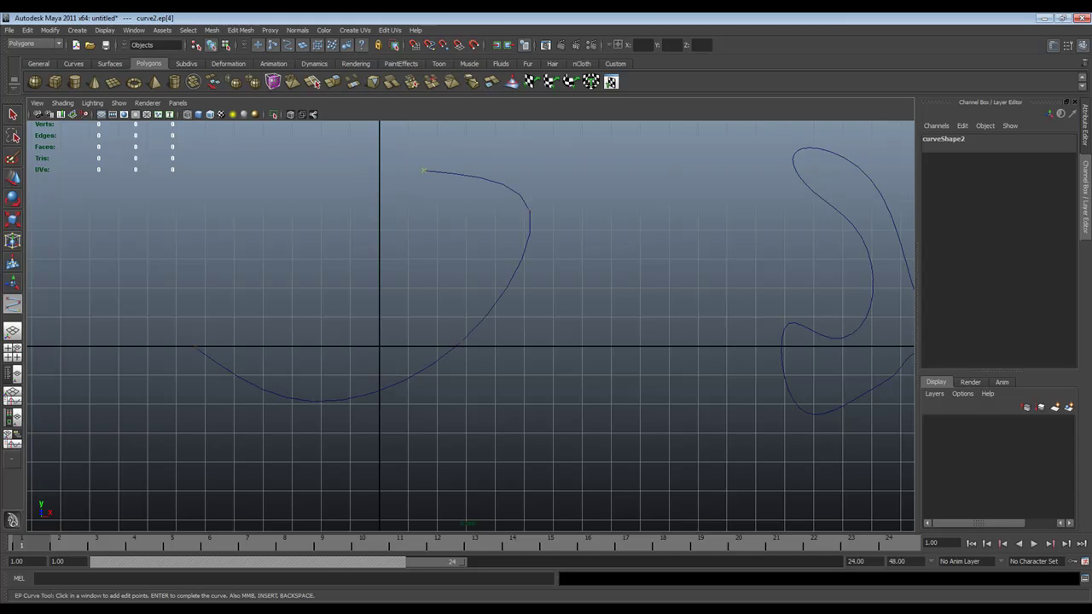
left_click(490, 255)
left_click(450, 297)
left_click(383, 315)
left_click(350, 286)
left_click(340, 216)
left_click(289, 181)
left_click(263, 212)
left_click(296, 261)
left_click(304, 320)
left_click(271, 338)
left_click(213, 260)
left_click(182, 202)
left_click(145, 216)
left_click(146, 285)
left_click(132, 369)
left_click(92, 352)
left_click(77, 394)
left_click(145, 436)
left_click(215, 406)
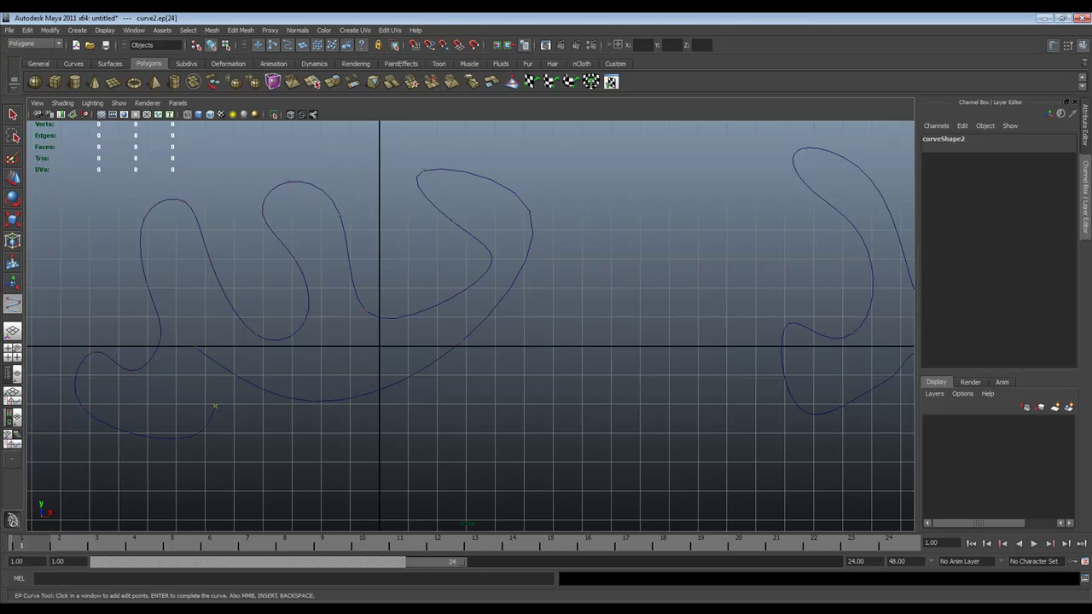
key("Return")
key("w")
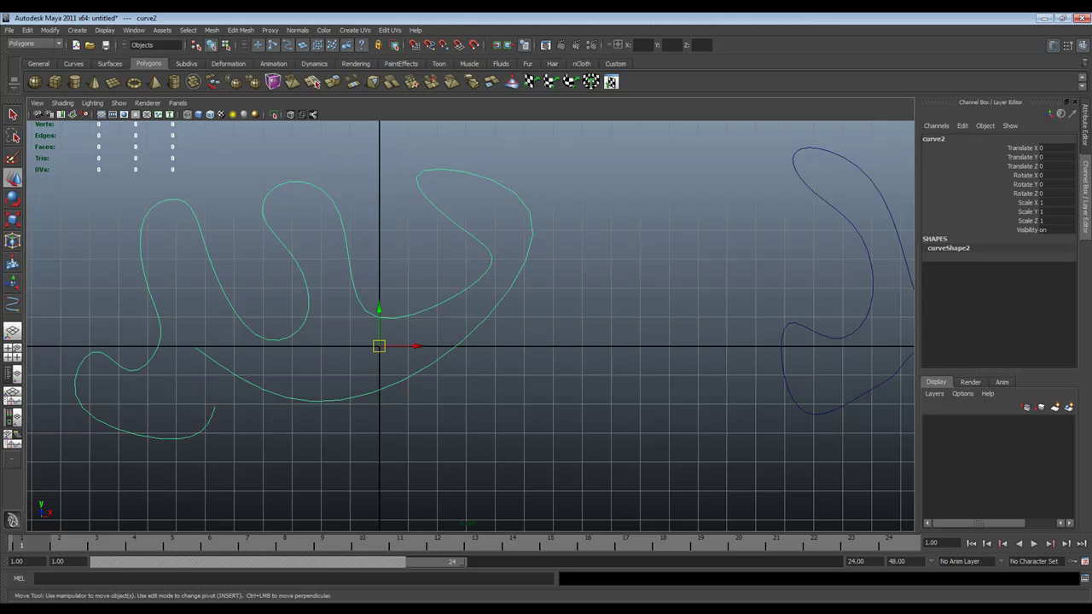
- Display the EP curve's control vertices and compare it with the CV curve by selecting each curve as an object
key("F8")
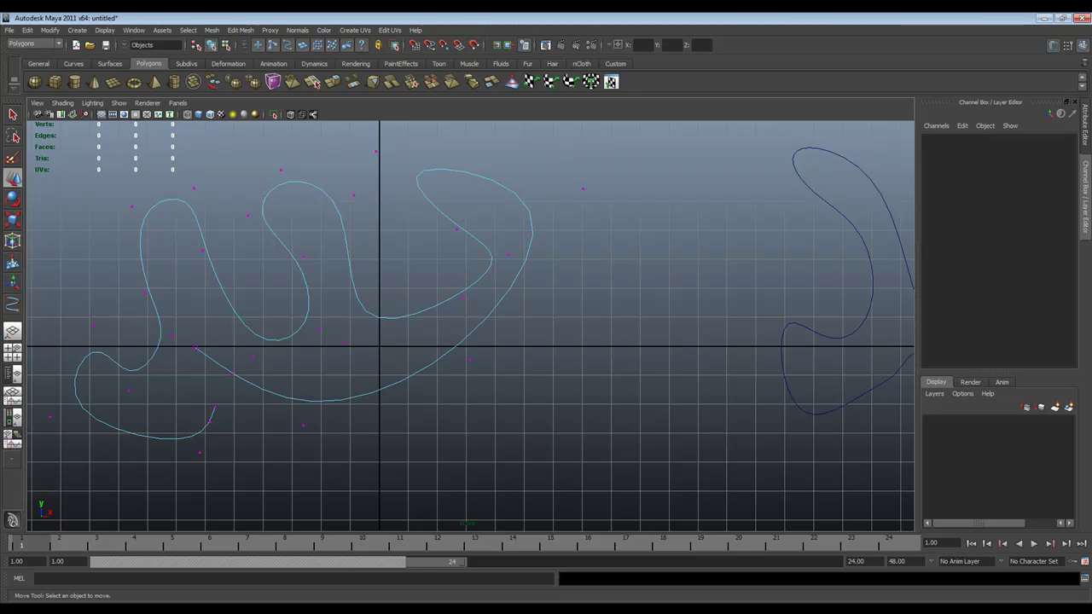
middle_click_drag(470, 326, 431, 337, "alt")
right_click_drag(432, 337, 385, 338, "alt")
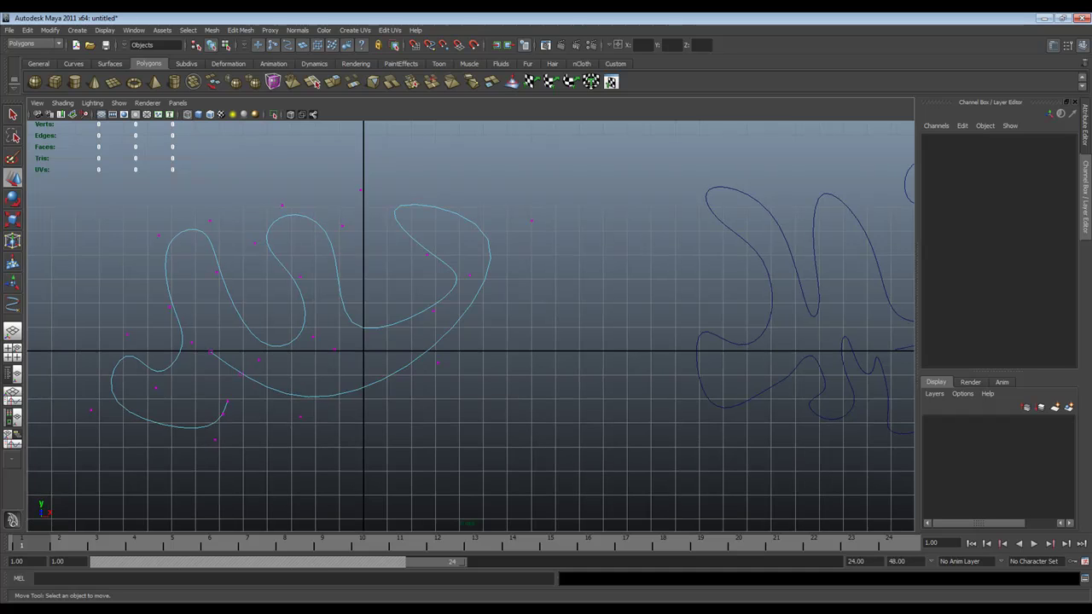
left_click(771, 294)
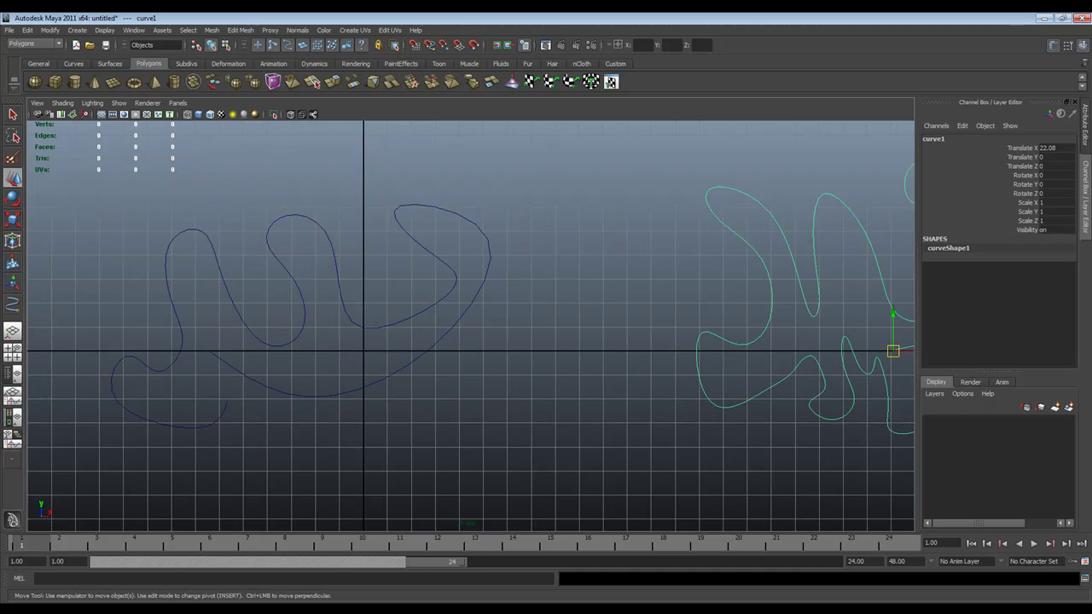
left_click(614, 299)
left_click(489, 252)
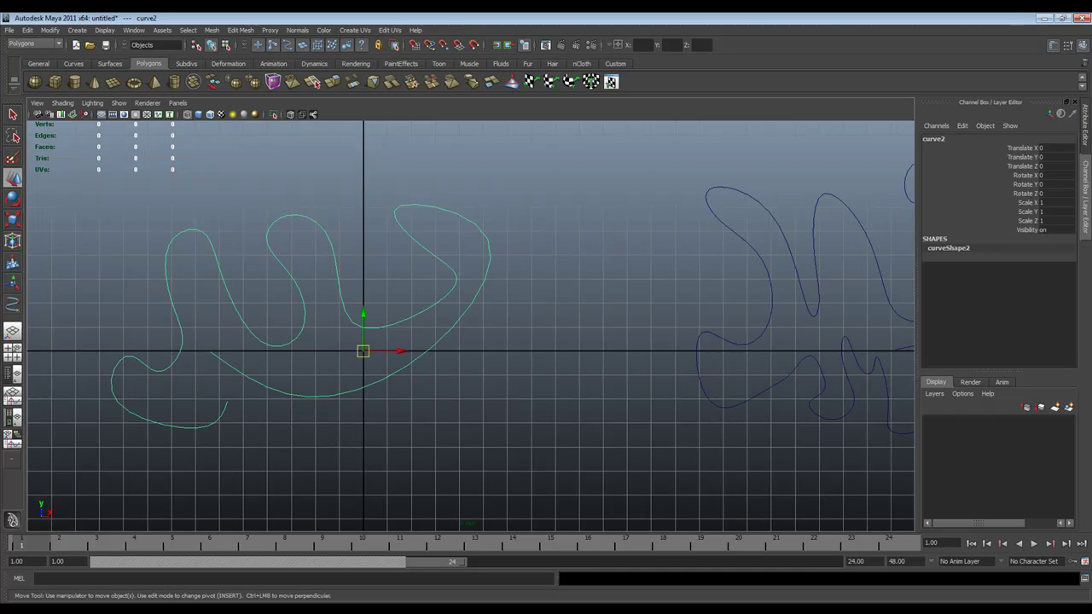
- Move the control vertices of the EP curve's right lobe inward to shorten and round its tip
key("F8")
left_click(433, 310)
left_click_drag(433, 309, 394, 312)
left_click(427, 254)
left_click_drag(426, 244, 421, 242)
left_click(359, 189)
left_click(371, 201)
left_click(360, 189)
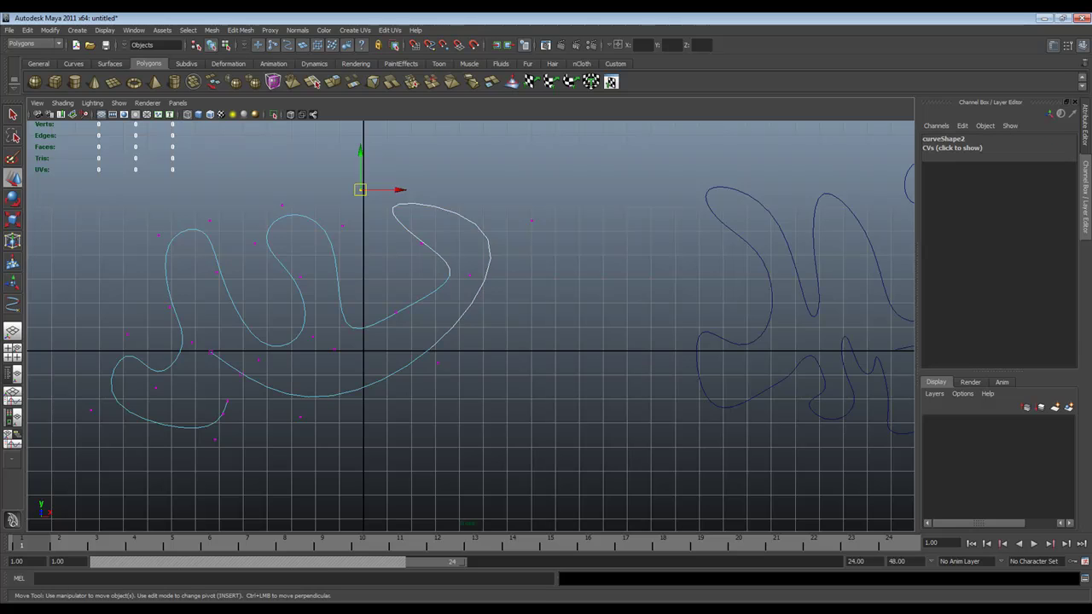
left_click_drag(360, 189, 502, 270)
left_click(532, 222)
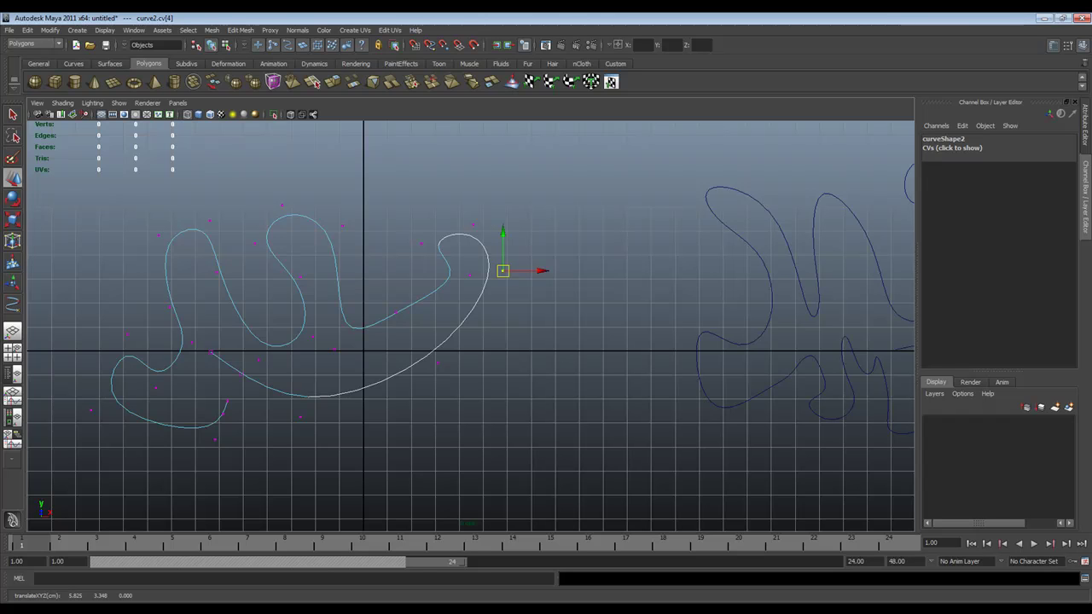
- Select the whole EP curve as an object and move it about 13.8 units along positive Y
right_click_drag(488, 271, 522, 237)
left_click(522, 247)
left_click(487, 277)
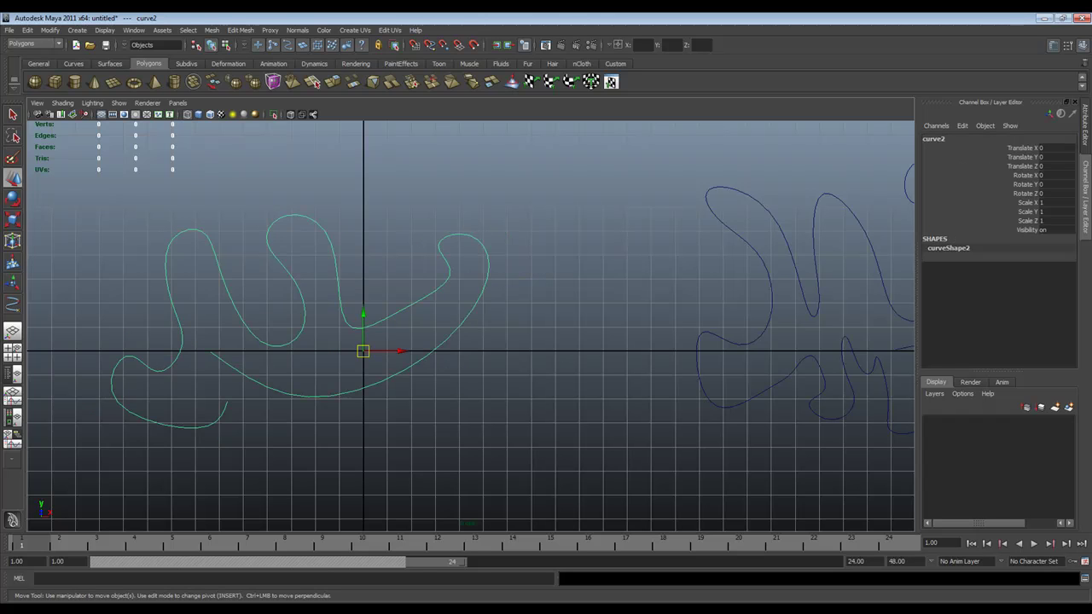
left_click_drag(363, 317, 363, 17)
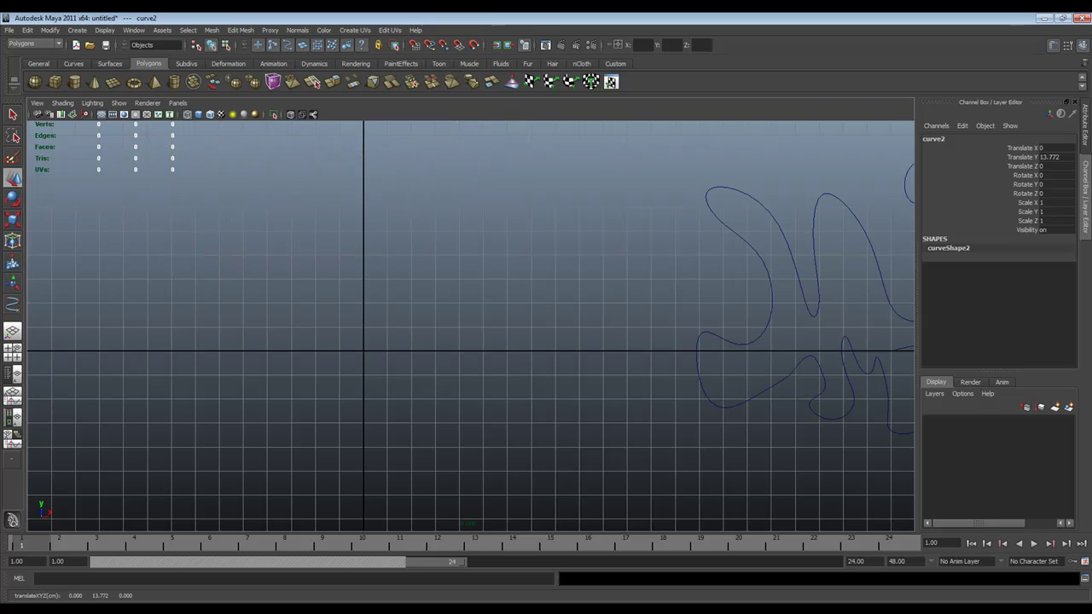
- Draw a four-anchor Bezier curve that arcs over the origin, bulges on its right side and hooks back below, pulling out tangent handles
left_click(77, 30)
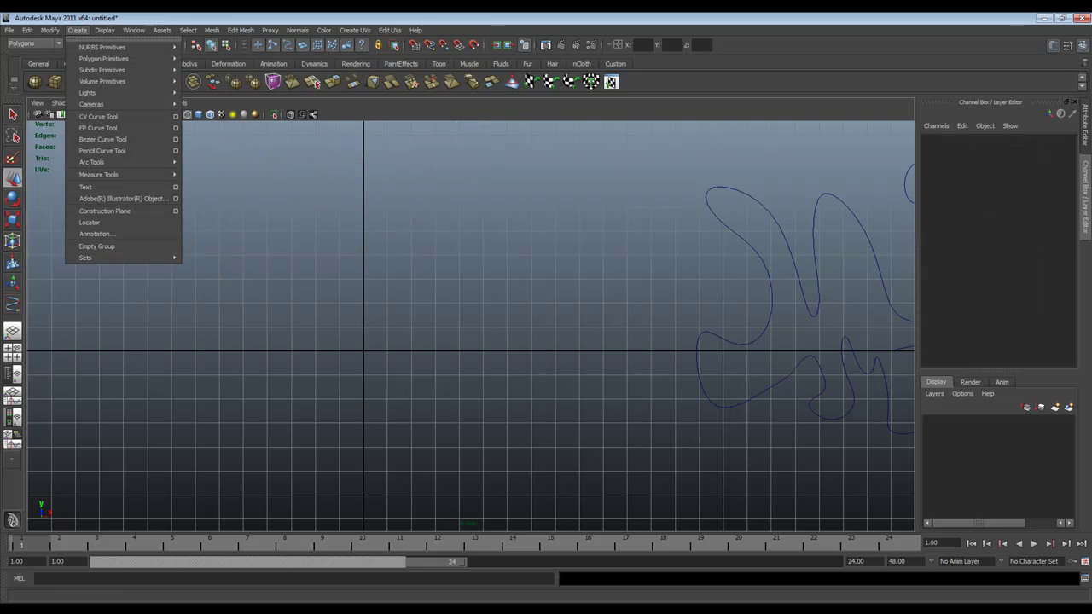
left_click(102, 139)
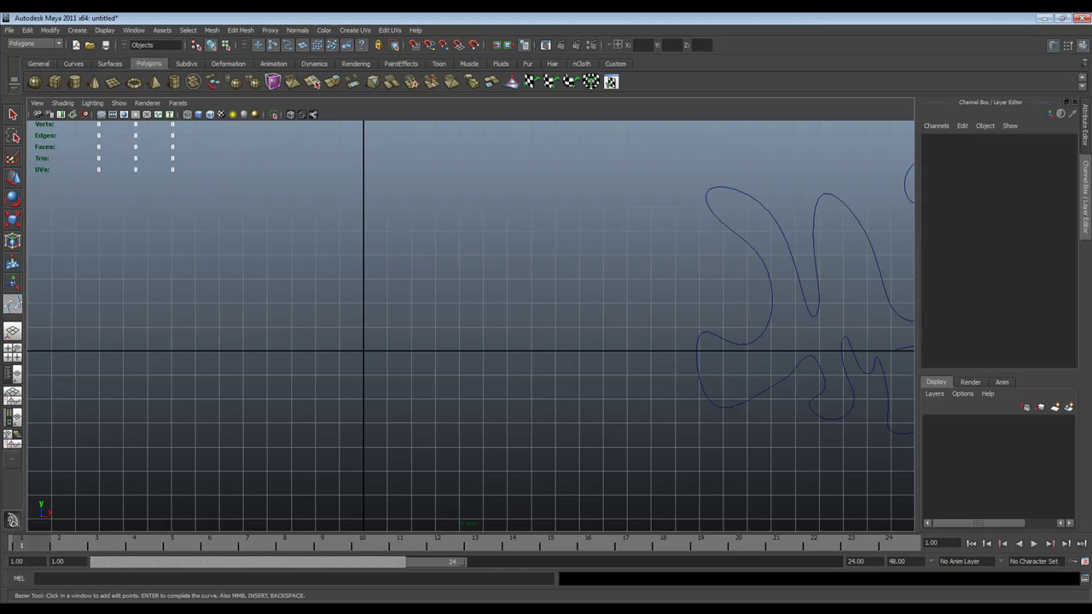
left_click(218, 371)
left_click_drag(442, 311, 515, 385)
left_click_drag(441, 483, 354, 528)
left_click_drag(314, 470, 354, 396)
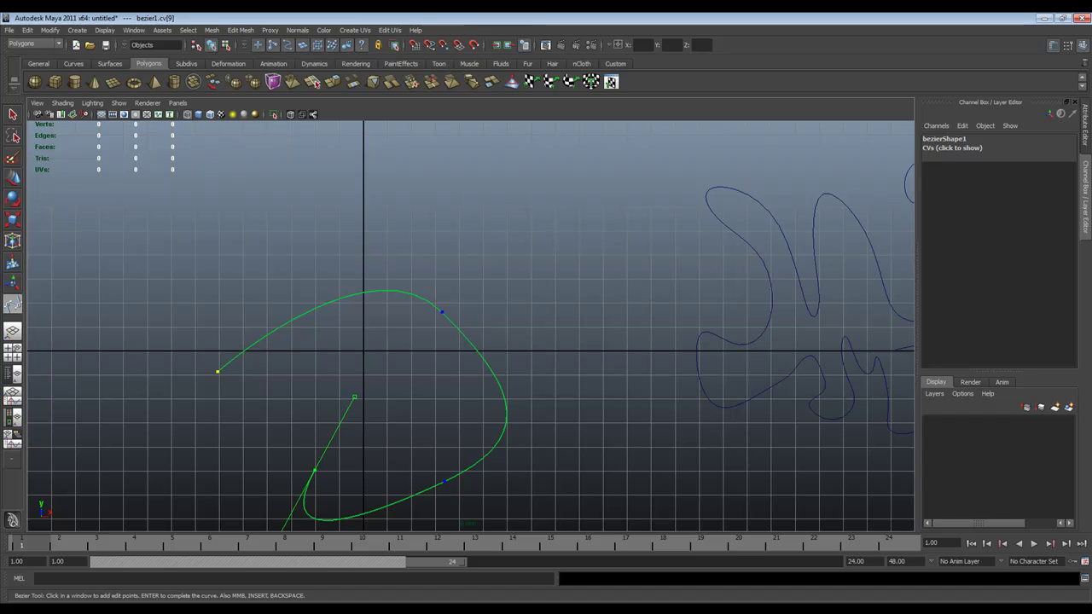
- Move the Bezier curve's last anchor outward to the left and its first anchor above the origin, and finish the curve
middle_click_drag(315, 470, 195, 486)
left_click_drag(218, 372, 347, 216)
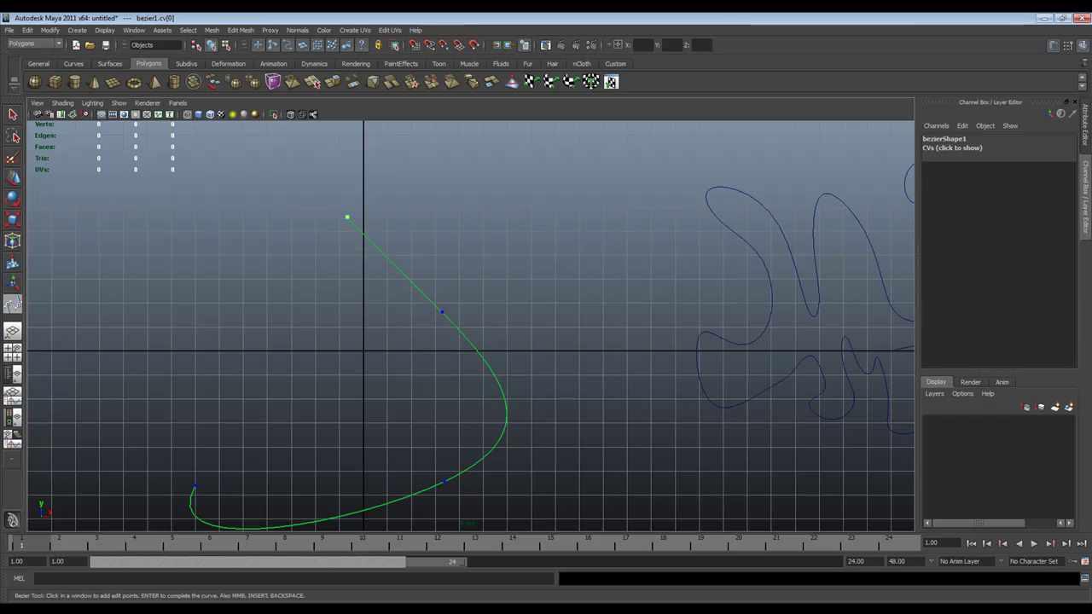
middle_click_drag(469, 358, 519, 278, "alt")
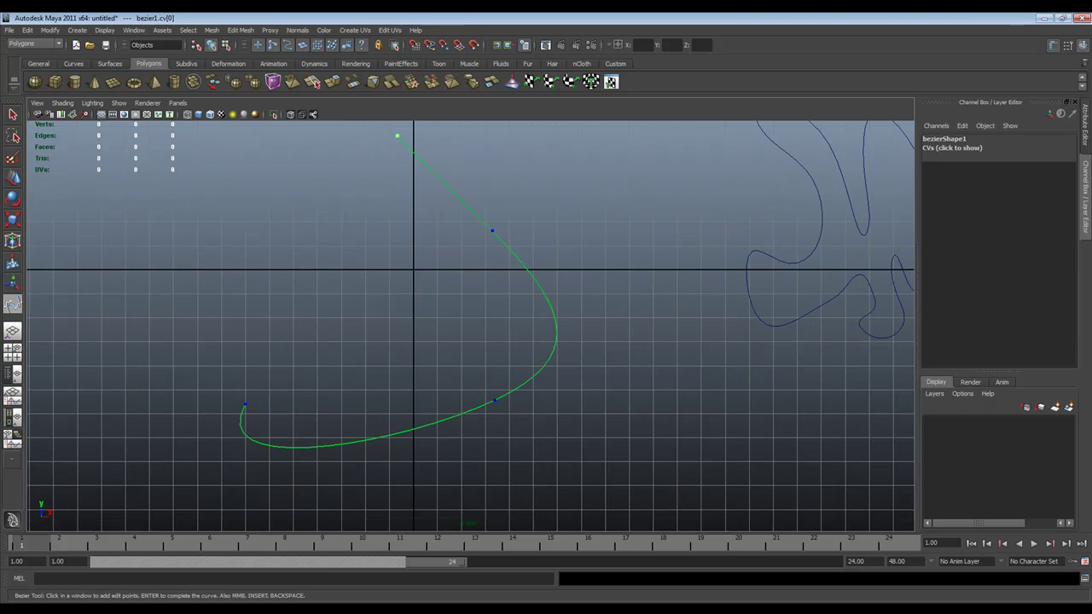
key("w")
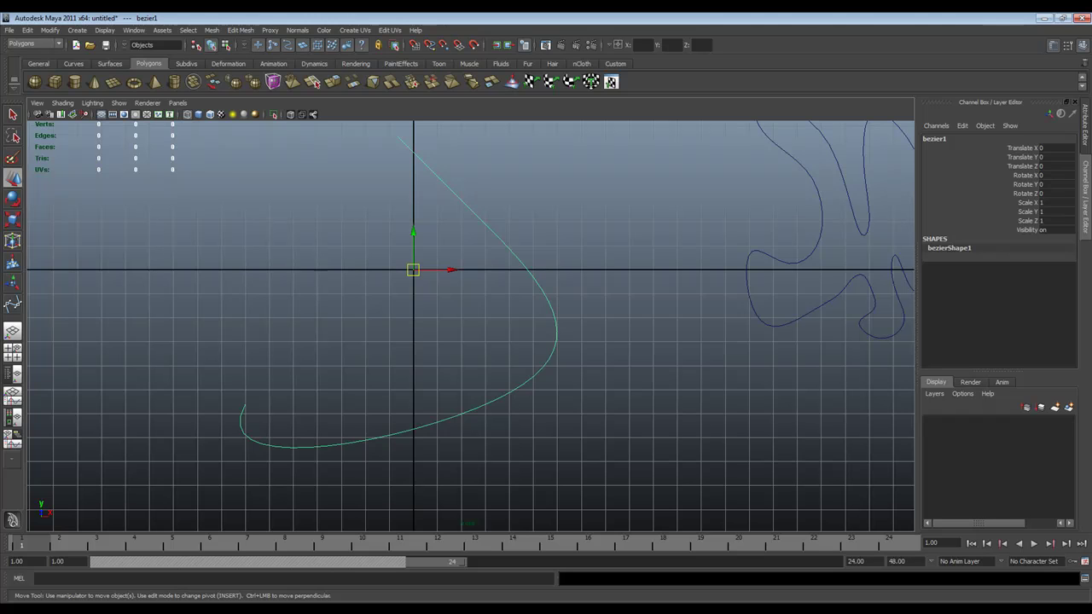
- Pull the lower tangent handle of the Bezier curve's second anchor left across the vertical axis to bend the curve inward
key("F8")
left_click(491, 232)
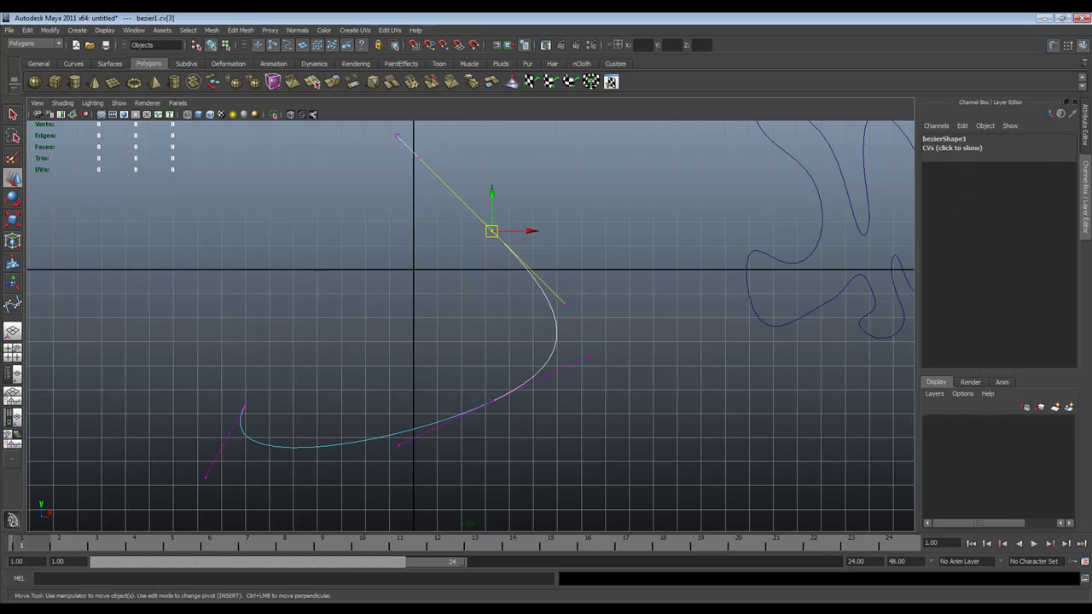
key("ctrl+z")
left_click(492, 231)
left_click(564, 303)
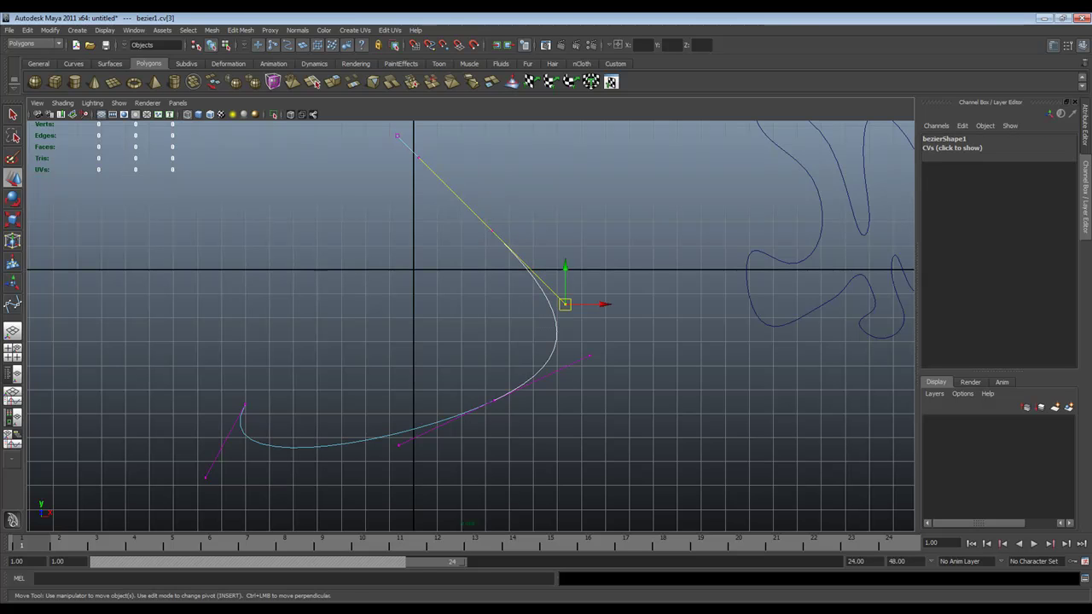
left_click_drag(565, 304, 366, 307)
- Select the CV, EP and Bezier curves as objects and delete all three
scroll(470, 326, "down", 4)
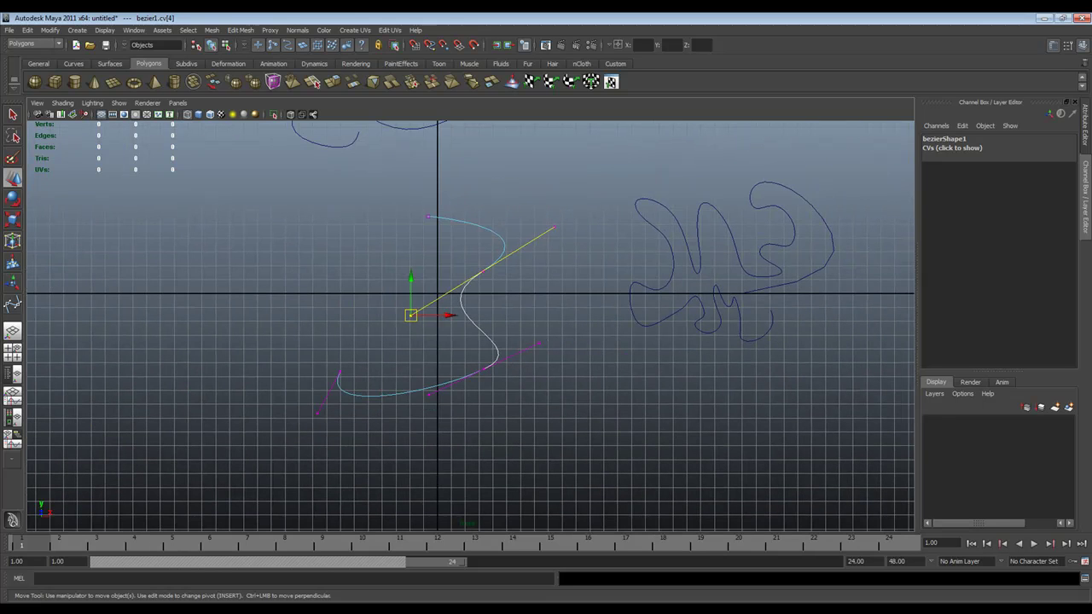
scroll(469, 325, "down", 4)
left_click_drag(324, 255, 567, 385)
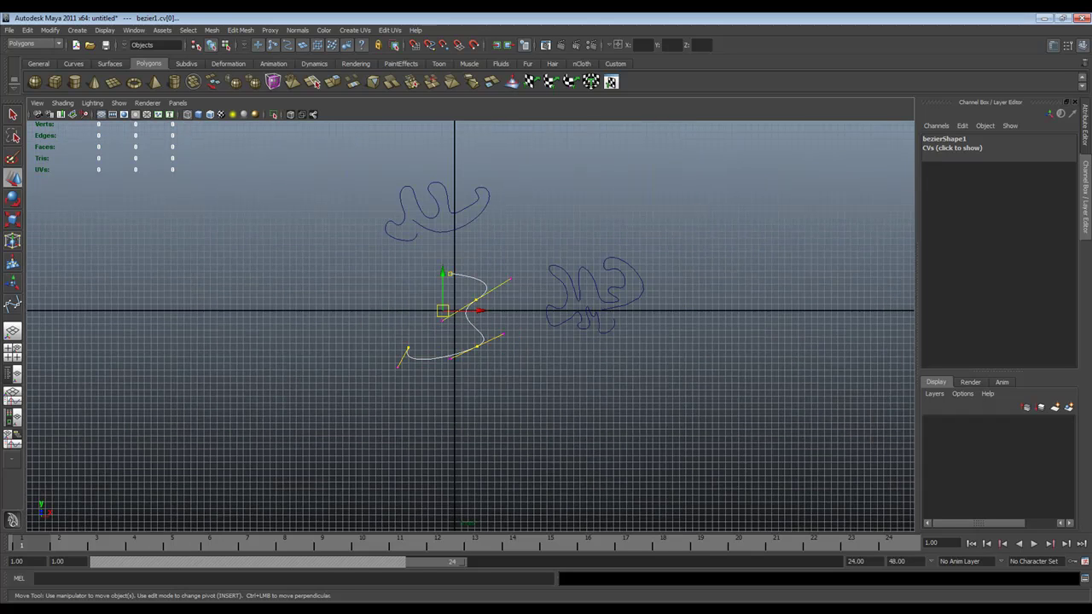
left_click(567, 385)
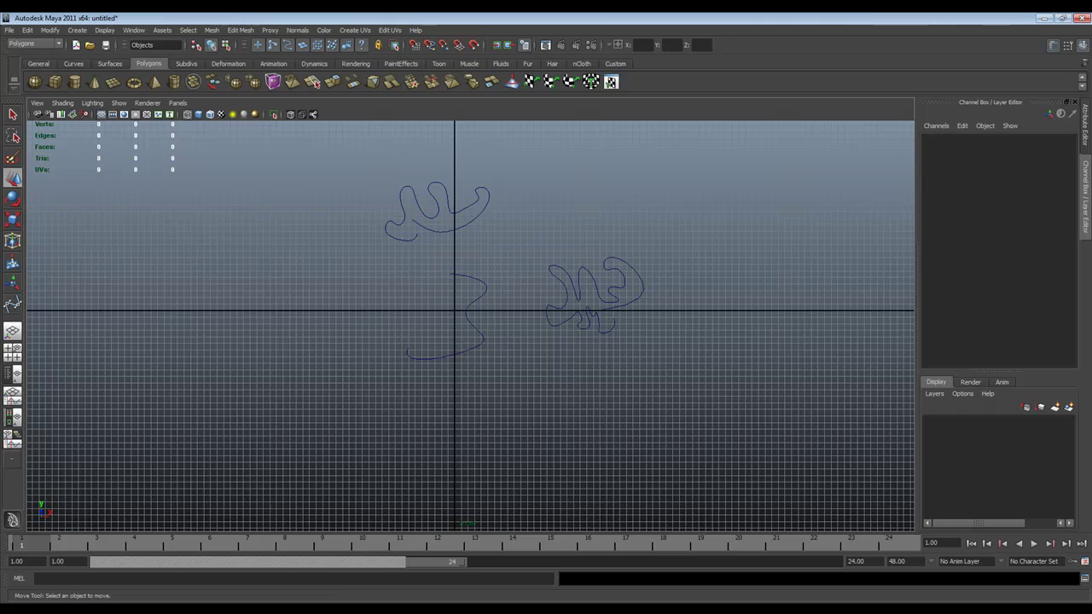
left_click(484, 340)
left_click_drag(748, 399, 294, 153)
key("Delete")
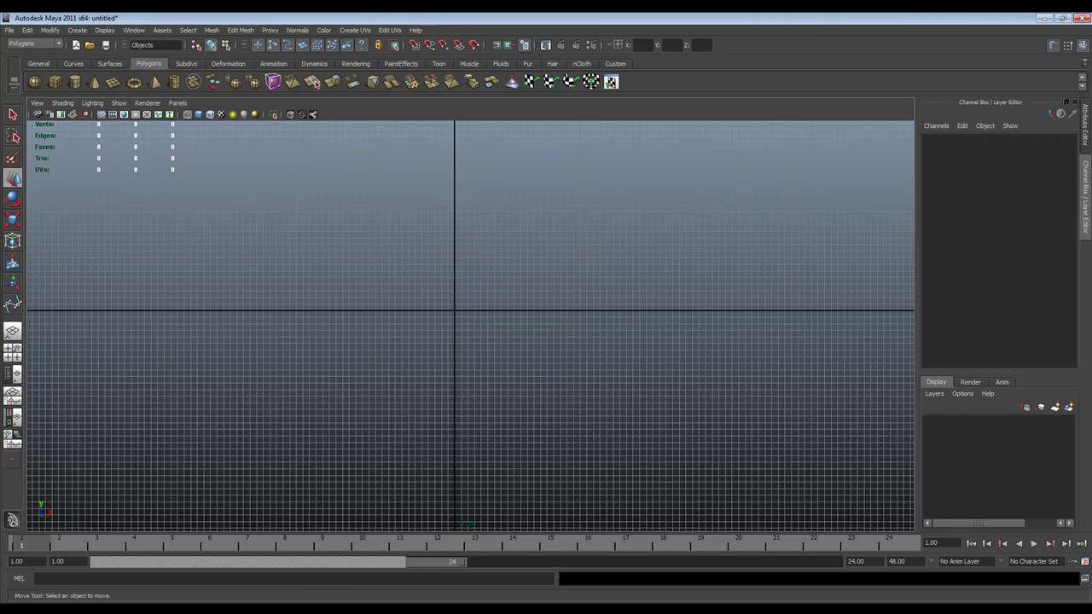
- Create a large NURBS sphere near the grid's centre in the maximized perspective view, centred about 5.2 units above the grid
scroll(470, 326, "up", 8)
scroll(470, 326, "down", 2)
middle_click_drag(470, 326, 487, 372, "alt")
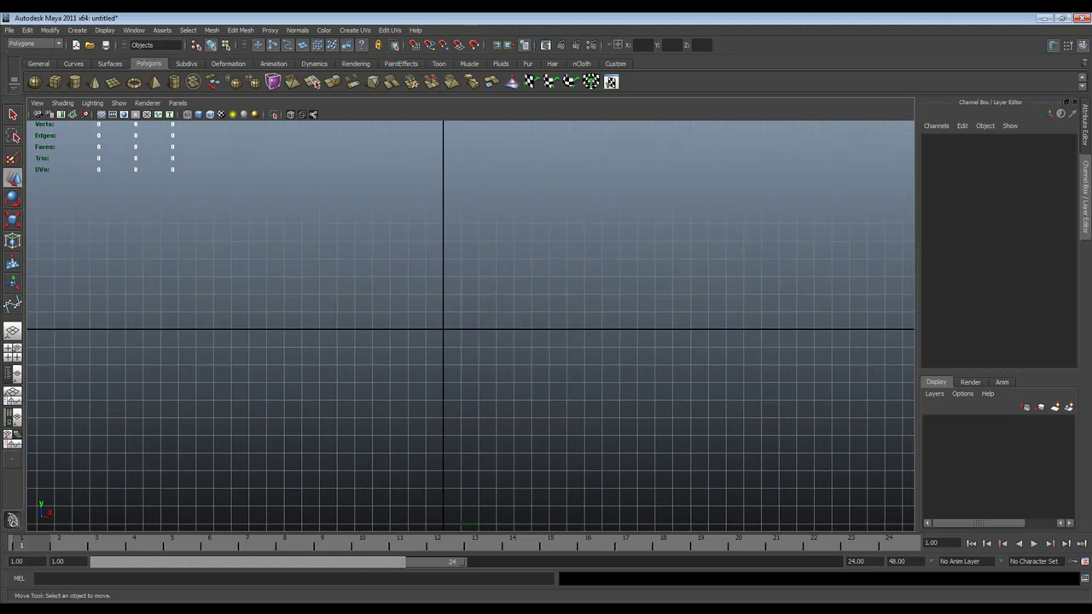
key("space")
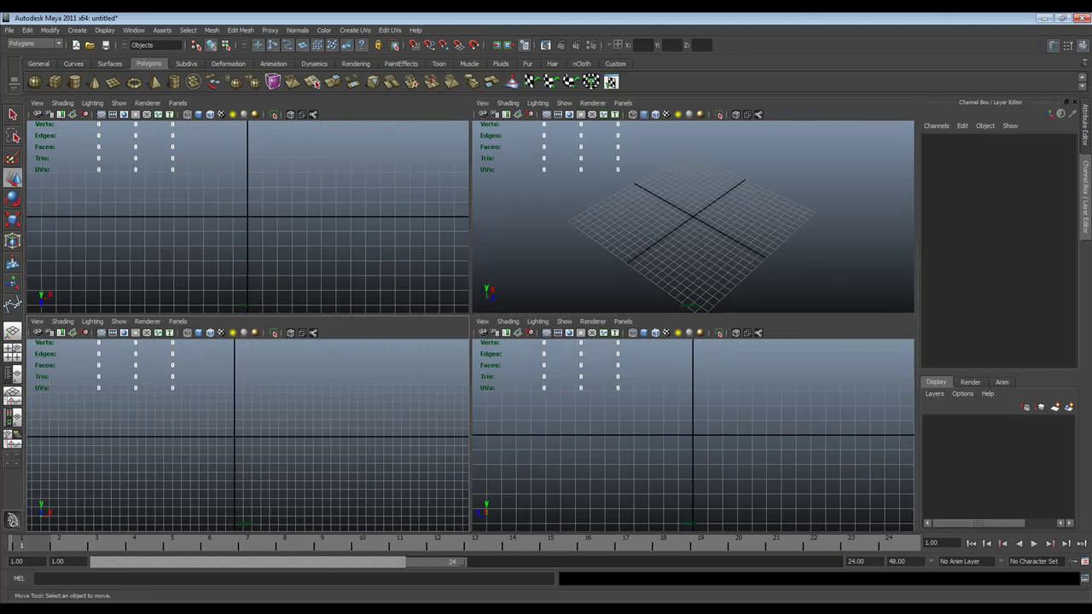
key("space")
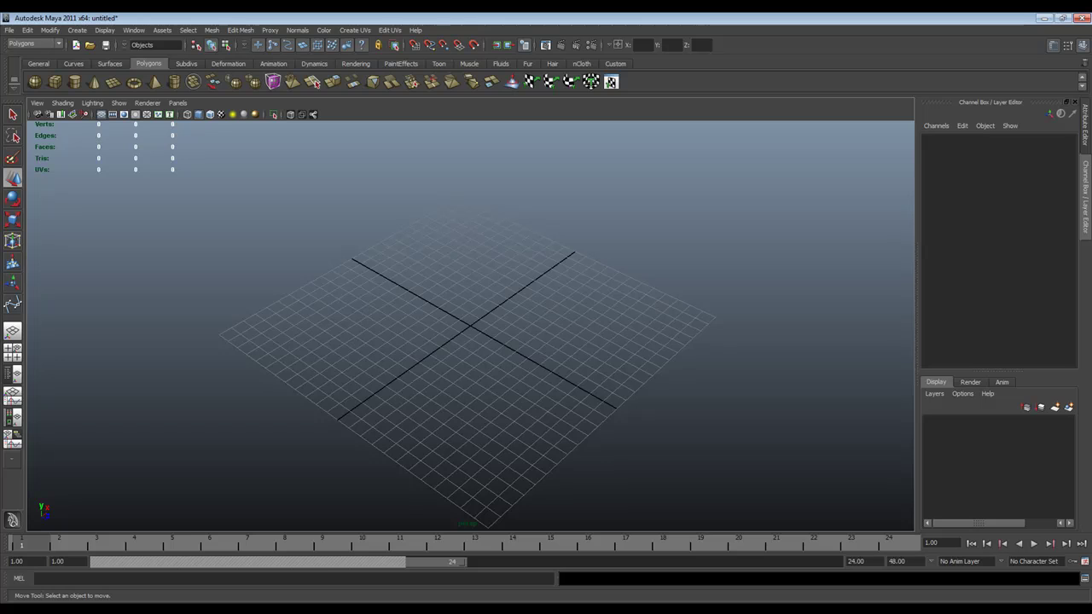
left_click(109, 63)
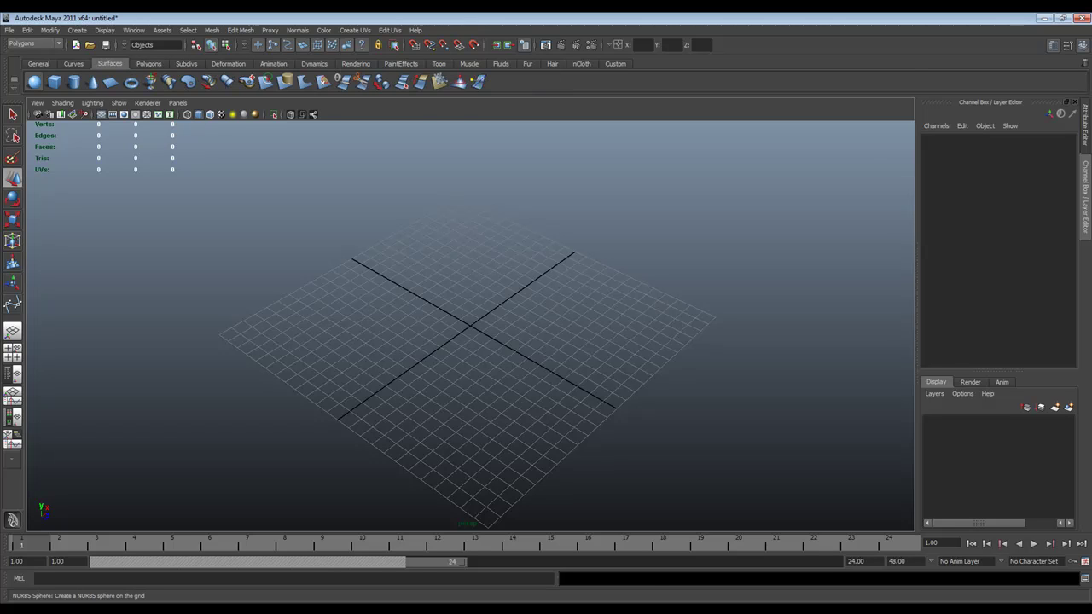
left_click(34, 81)
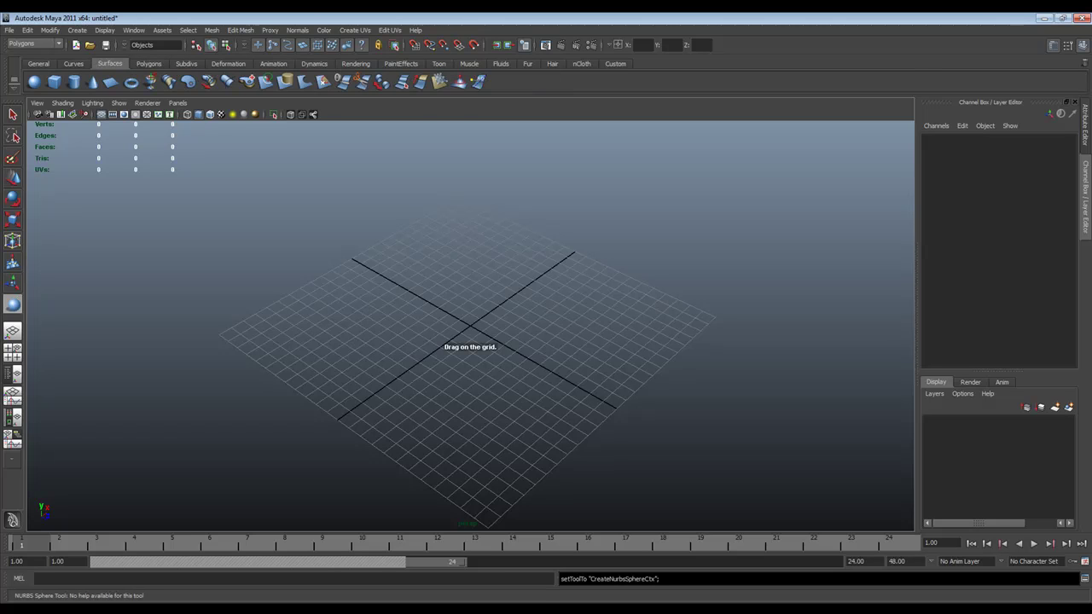
left_click_drag(463, 340, 646, 280)
left_click(597, 285)
left_click(511, 297)
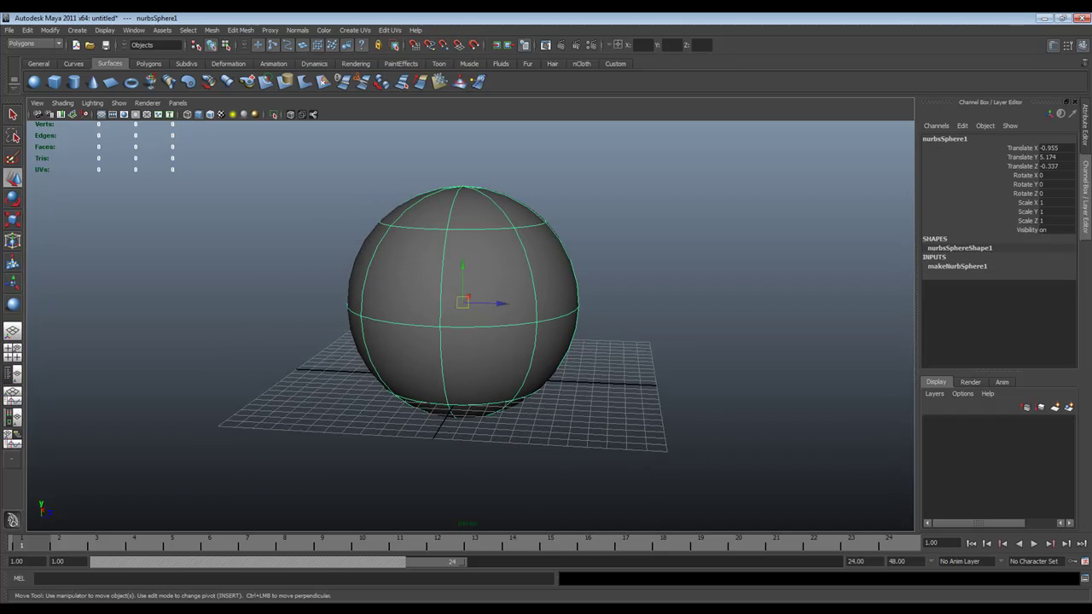
- Inspect the NURBS sphere's surface and isoparms, and switch its display smoothness from rough to fine
left_click_drag(529, 299, 458, 308, "alt")
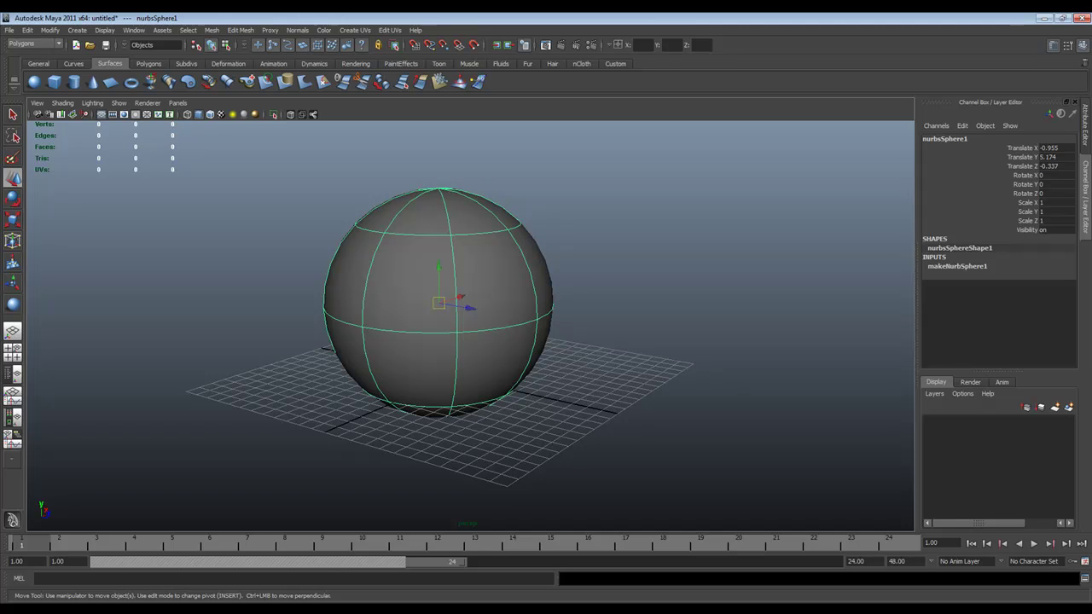
scroll(471, 326, "up", 6)
scroll(471, 325, "down", 5)
middle_click_drag(470, 325, 490, 363, "alt")
left_click_drag(471, 326, 479, 337, "alt")
left_click(665, 256)
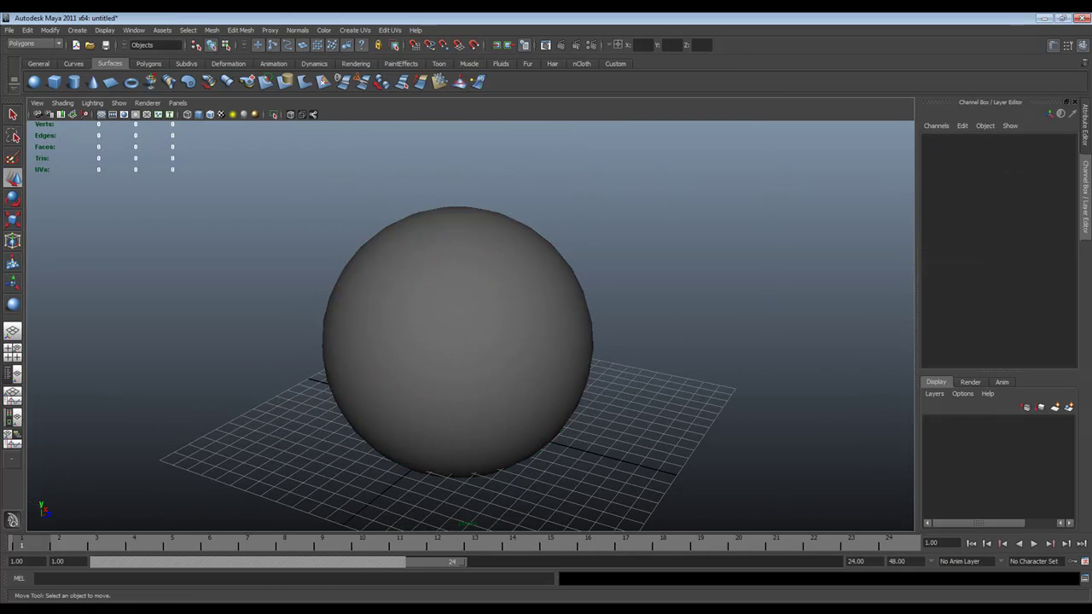
left_click(457, 341)
key("1")
key("3")
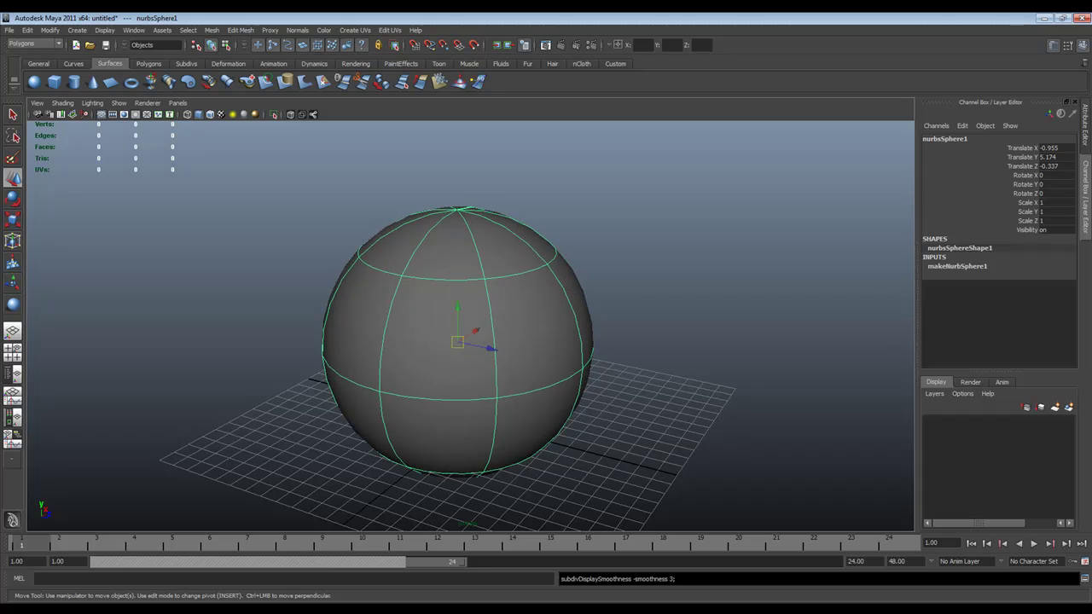
- Set the NURBS sphere's display smoothness to rough and render the perspective view with Maya Software
key("1")
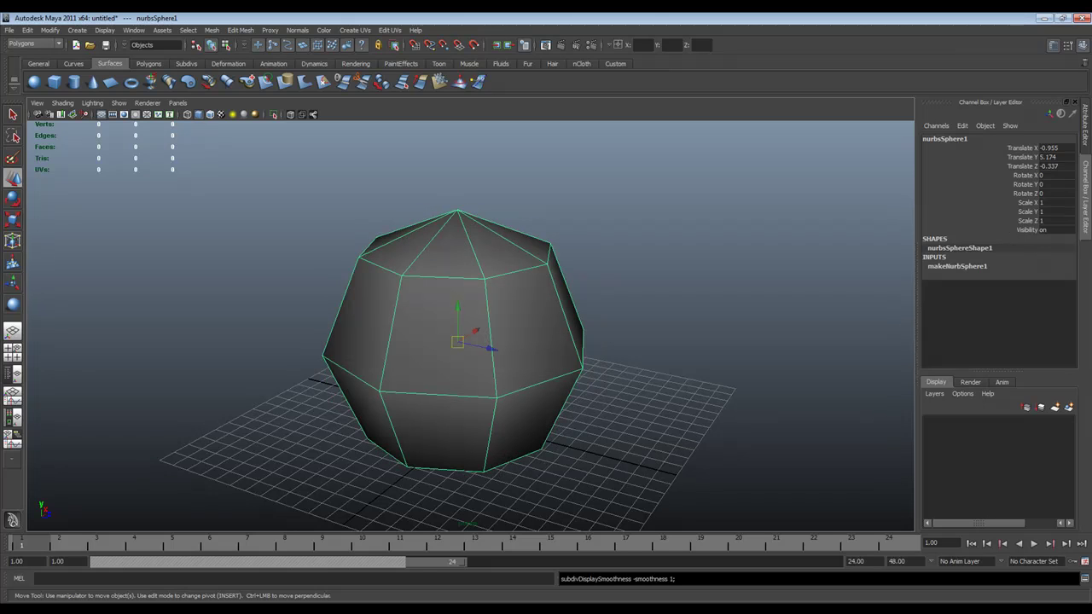
left_click_drag(460, 324, 451, 354, "alt")
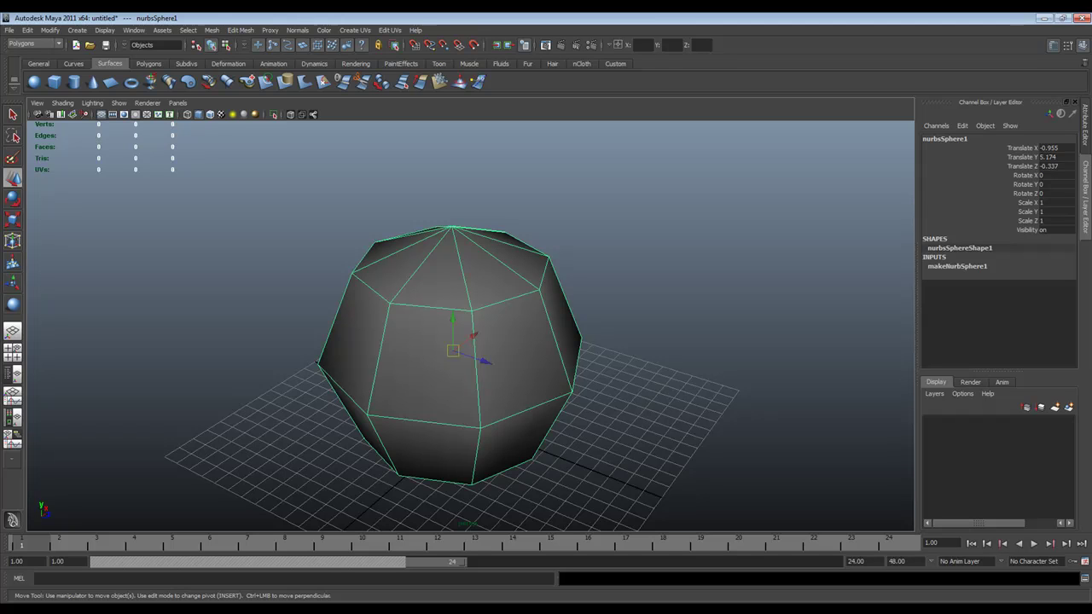
key("1")
left_click_drag(452, 341, 508, 309, "alt")
middle_click_drag(507, 309, 530, 284, "alt")
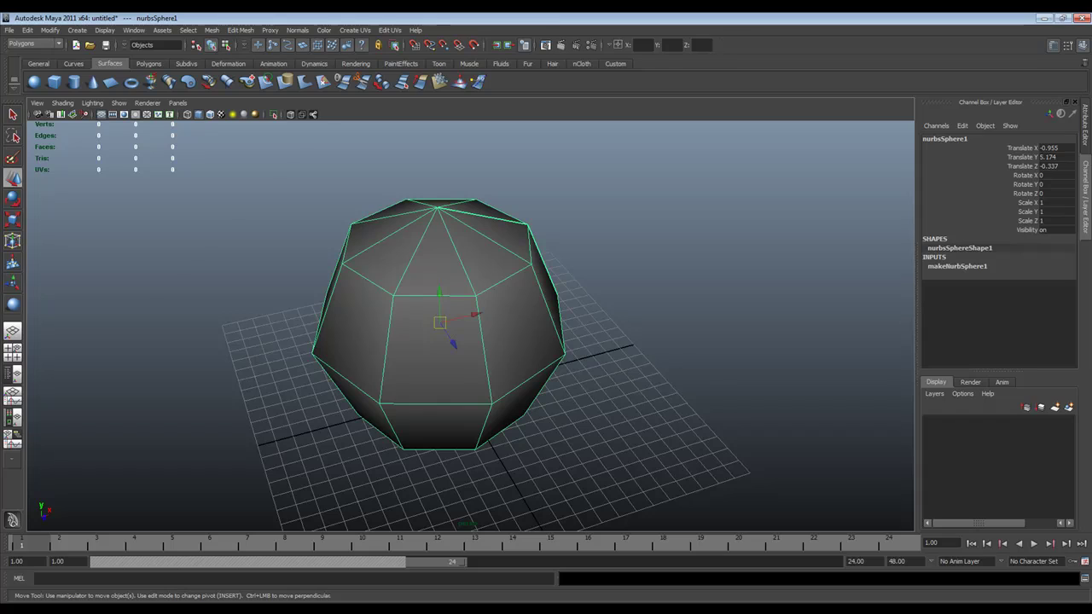
left_click(560, 45)
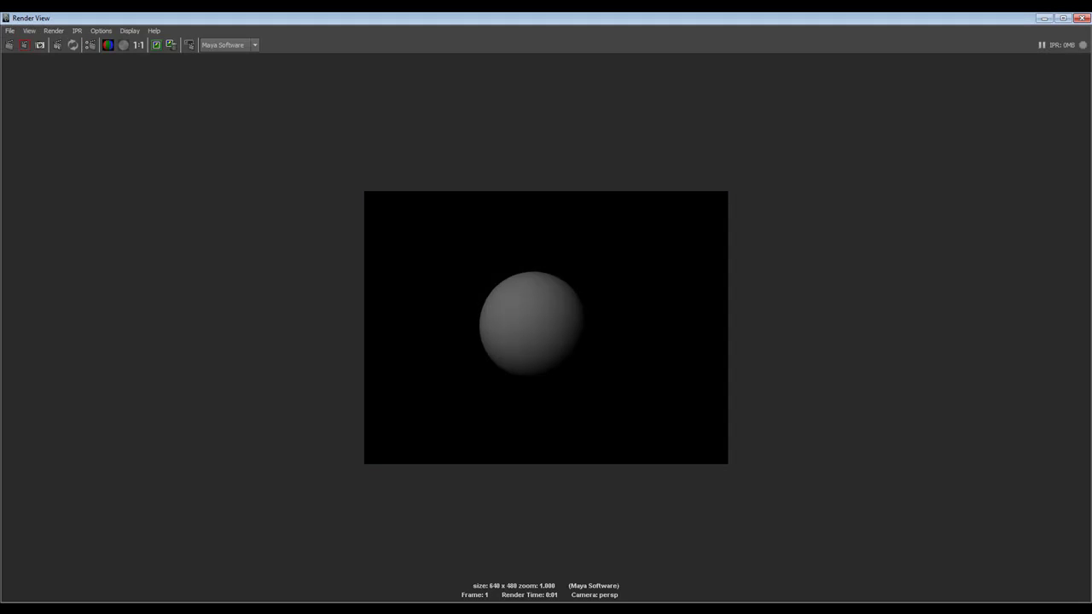
left_click(1081, 18)
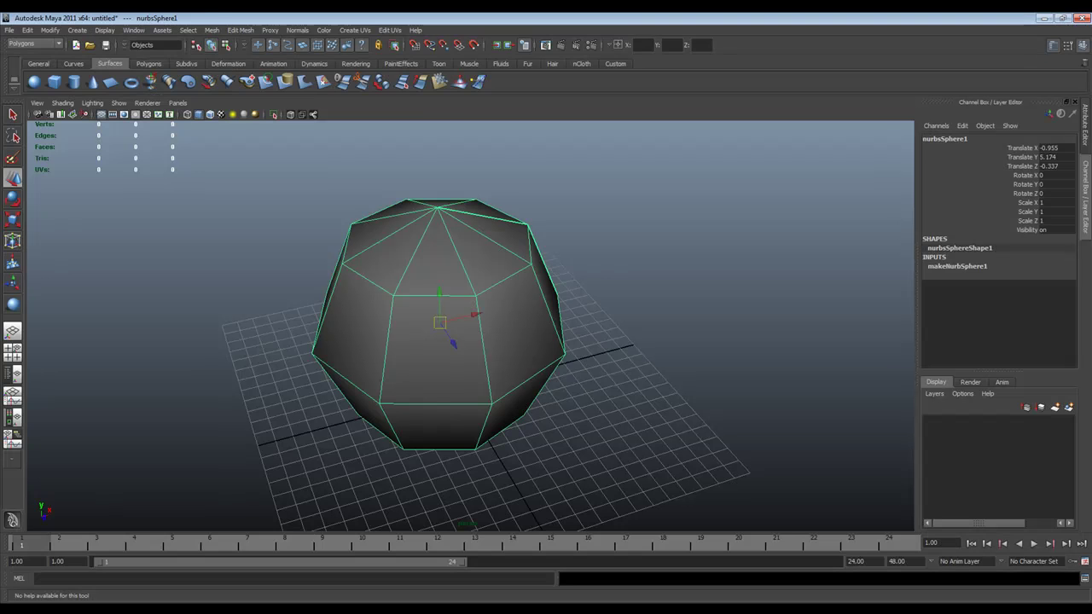
- Shift the NURBS sphere to about -1.7 in Z and scale it up uniformly to about 1.42
left_click_drag(440, 334, 477, 310, "alt")
key("r")
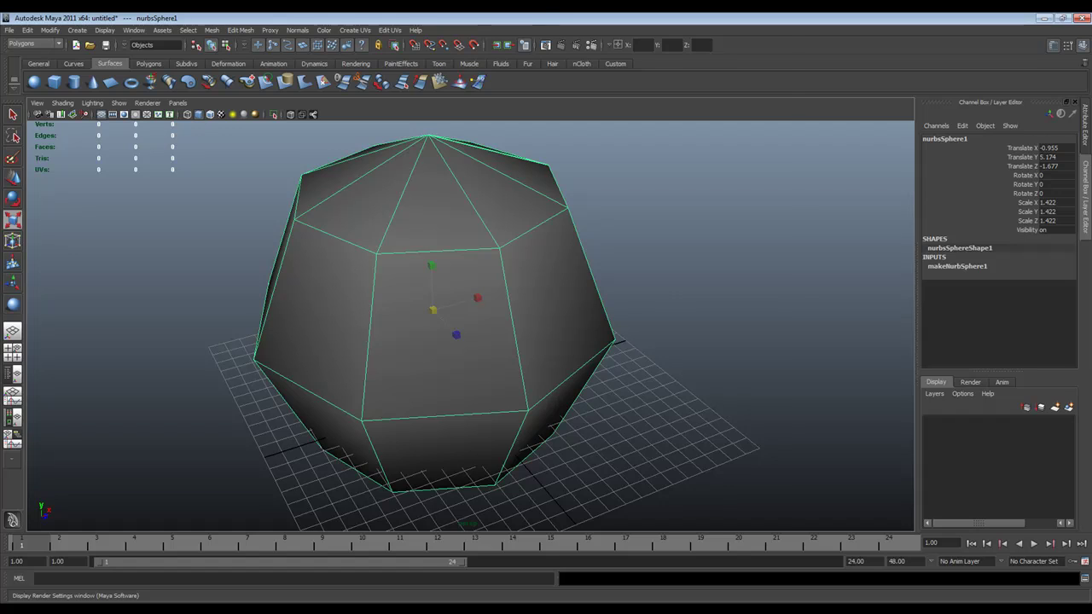
- Set the render image size preset to HD 720 and render the enlarged NURBS sphere
left_click(458, 45)
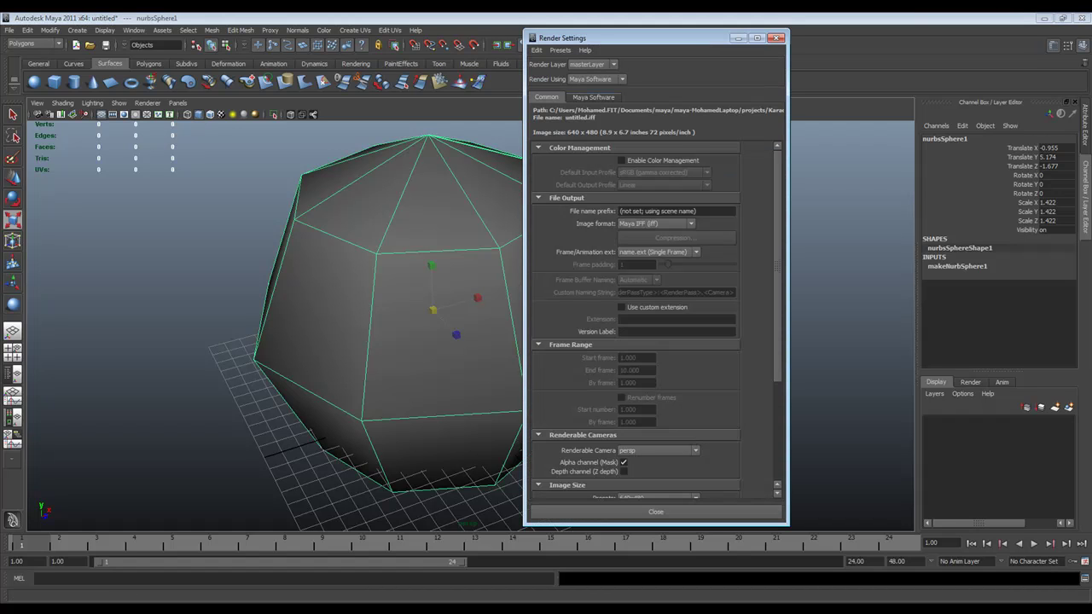
left_click(593, 96)
left_click(546, 96)
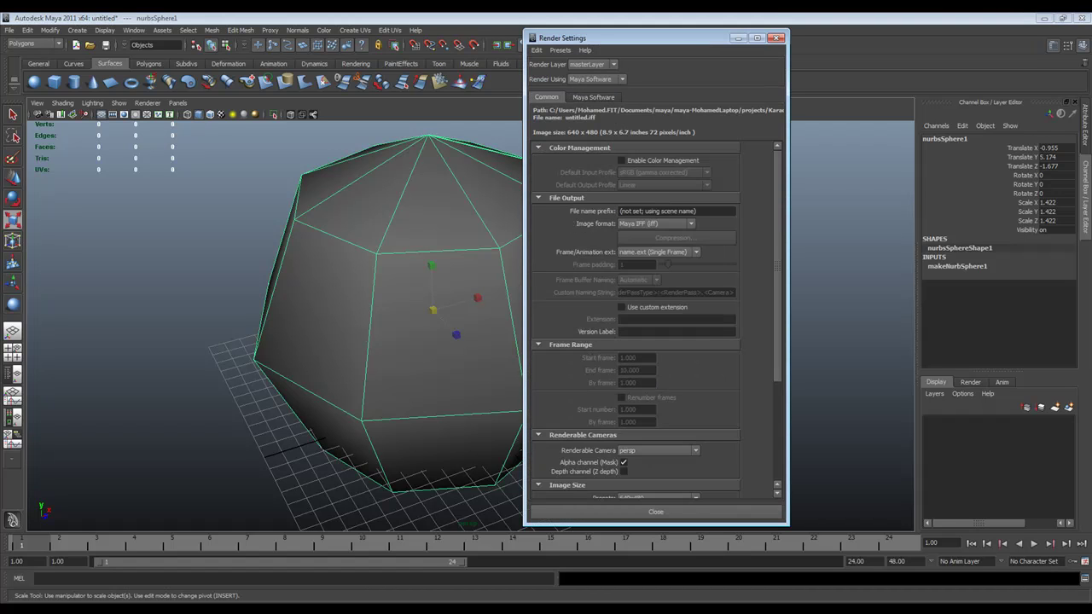
scroll(656, 319, "down", 5)
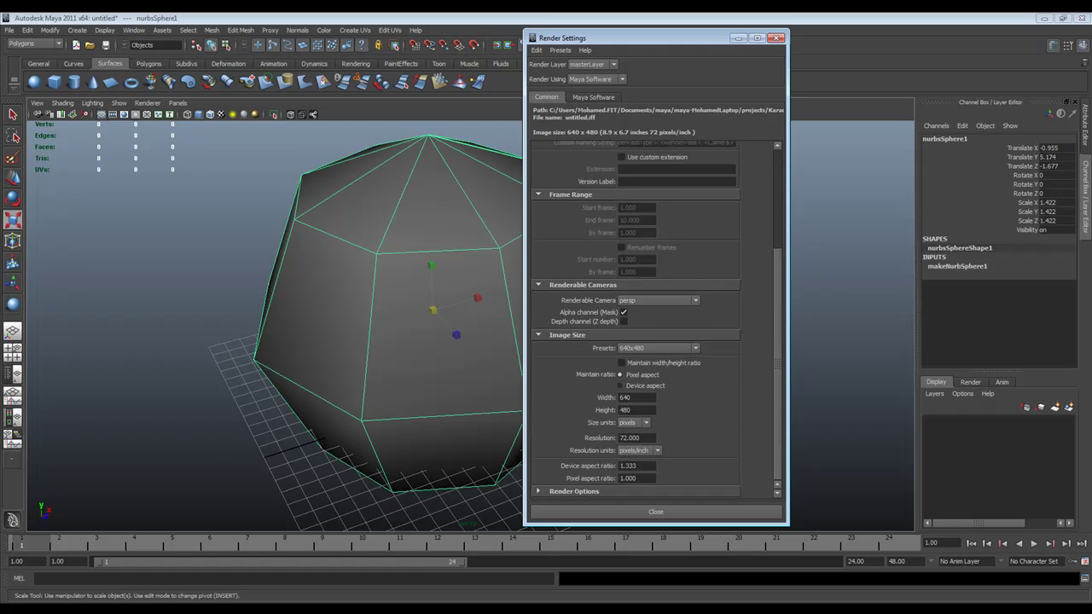
left_click(656, 348)
scroll(655, 396, "down", 4)
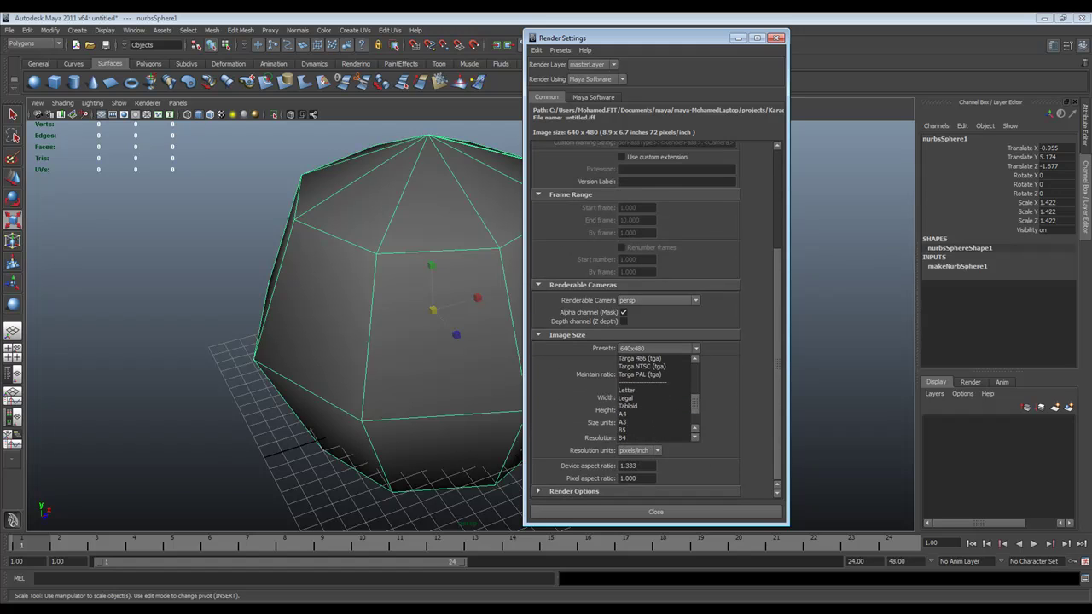
scroll(655, 397, "up", 1)
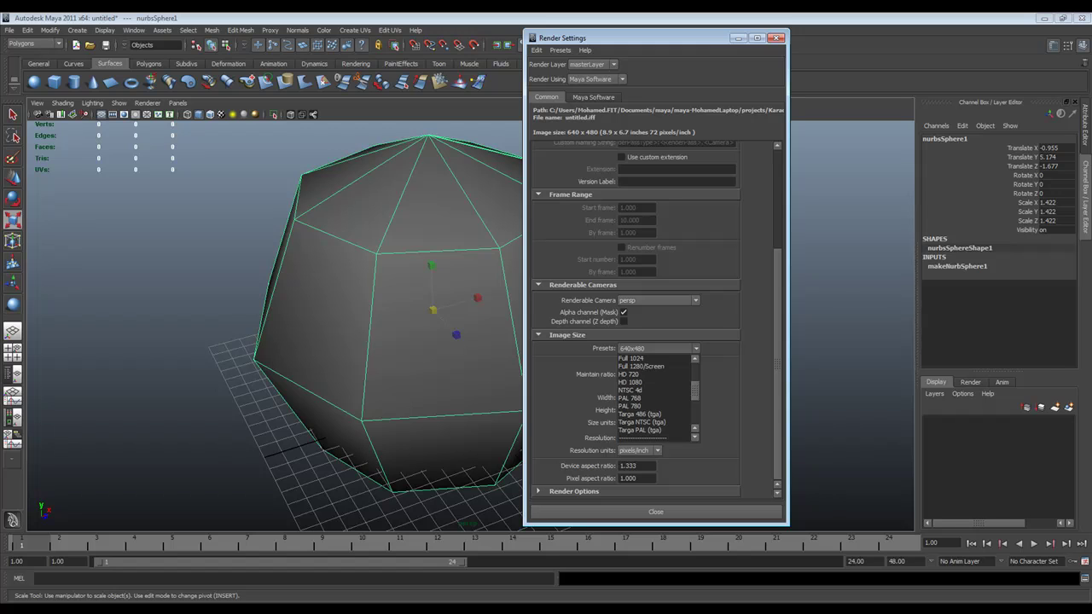
scroll(654, 396, "up", 2)
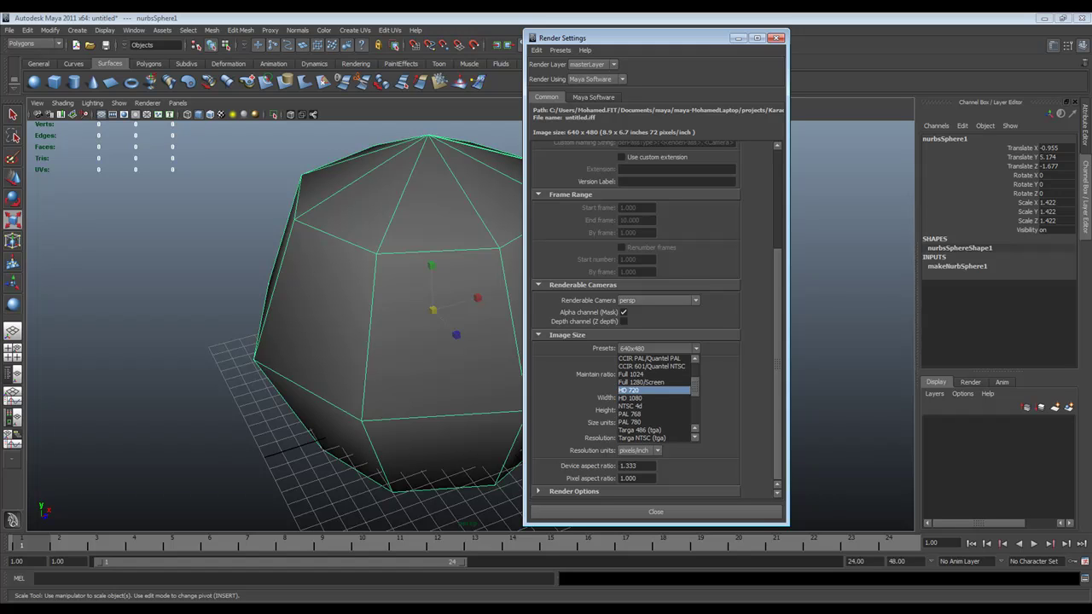
left_click(653, 390)
left_click(655, 512)
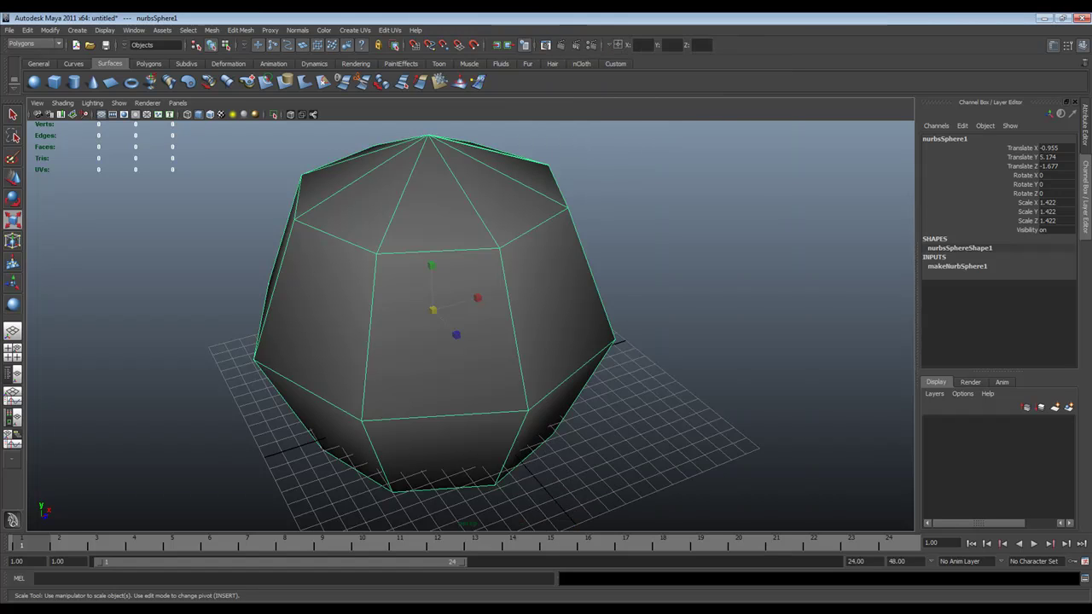
left_click(561, 45)
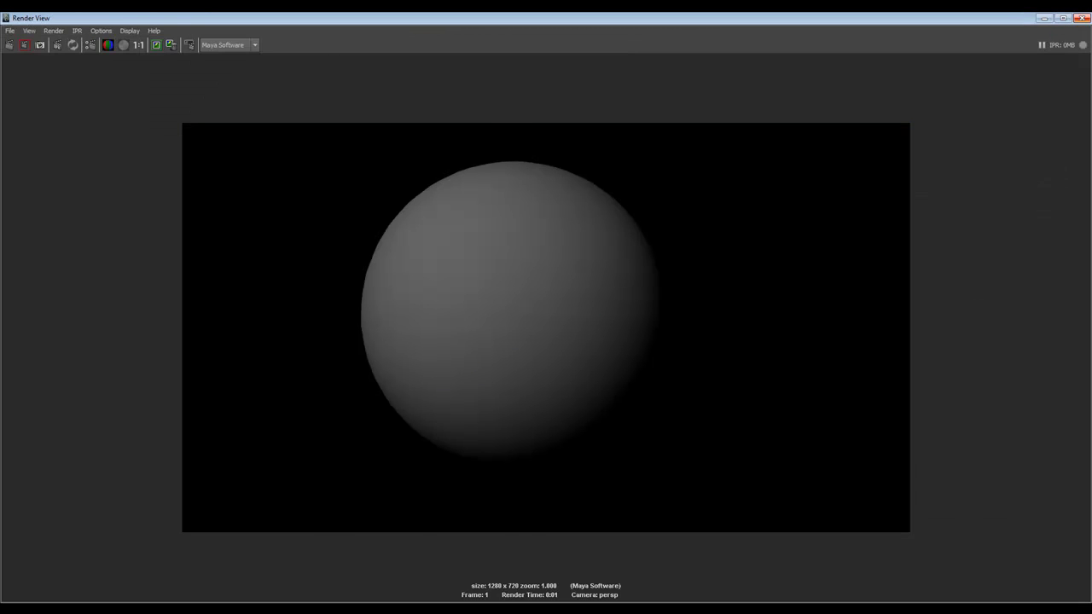
left_click(1081, 18)
- Move the NURBS sphere away along Z to about -12.9 and create a similarly large polygon sphere beside it
key("w")
left_click_drag(448, 325, 396, 299)
left_click(148, 64)
left_click(34, 83)
left_click_drag(611, 362, 733, 435)
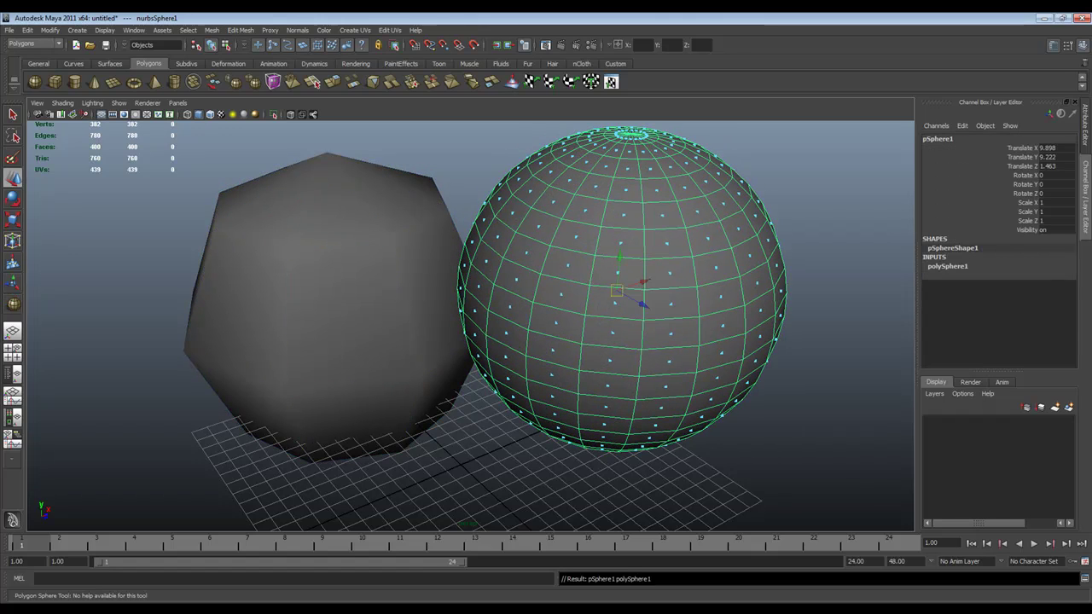
- Move the polygon sphere to about 6.9 in Y and 4.3 in Z, and render it beside the NURBS sphere
key("w")
left_click_drag(660, 314, 679, 325)
left_click_drag(654, 273, 641, 299)
middle_click_drag(642, 298, 567, 278, "alt")
left_click_drag(567, 277, 540, 253, "alt")
left_click(561, 45)
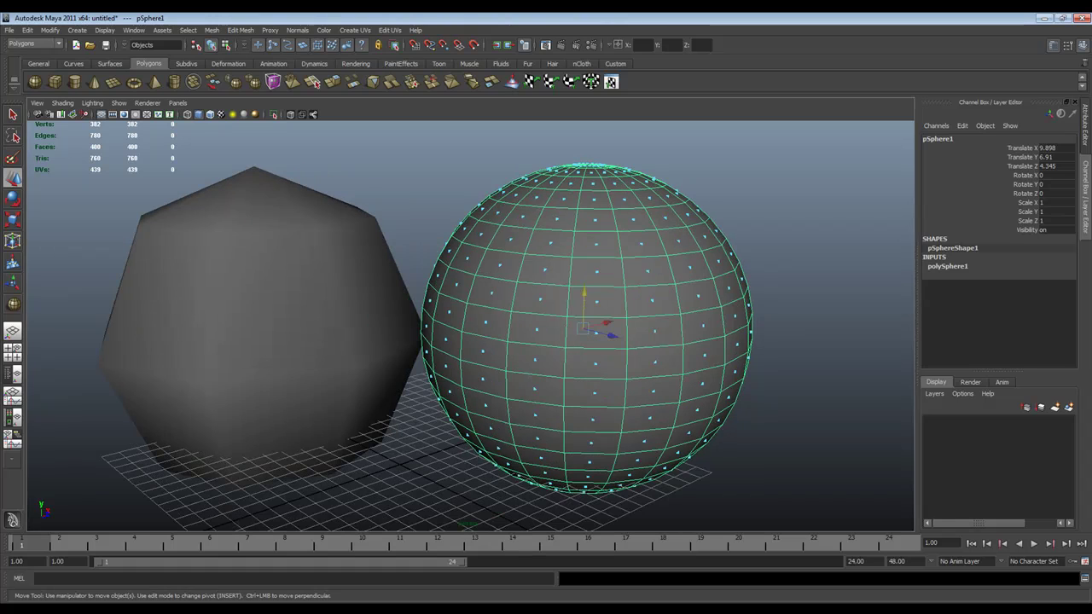
- Delete the polygon sphere and set the NURBS sphere's display smoothness to fine
key("Delete")
left_click(263, 331)
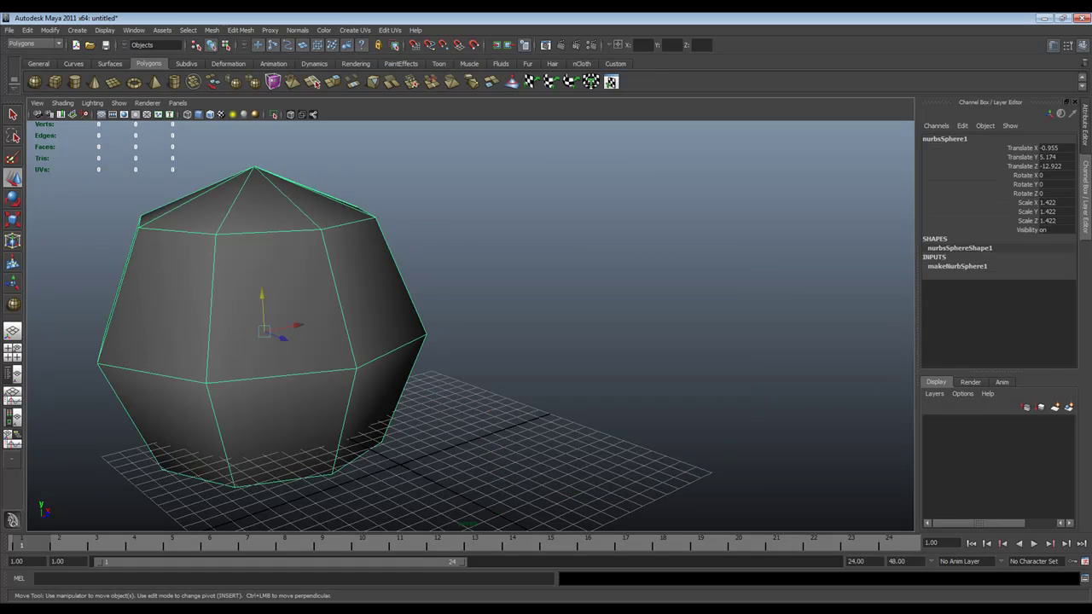
key("3")
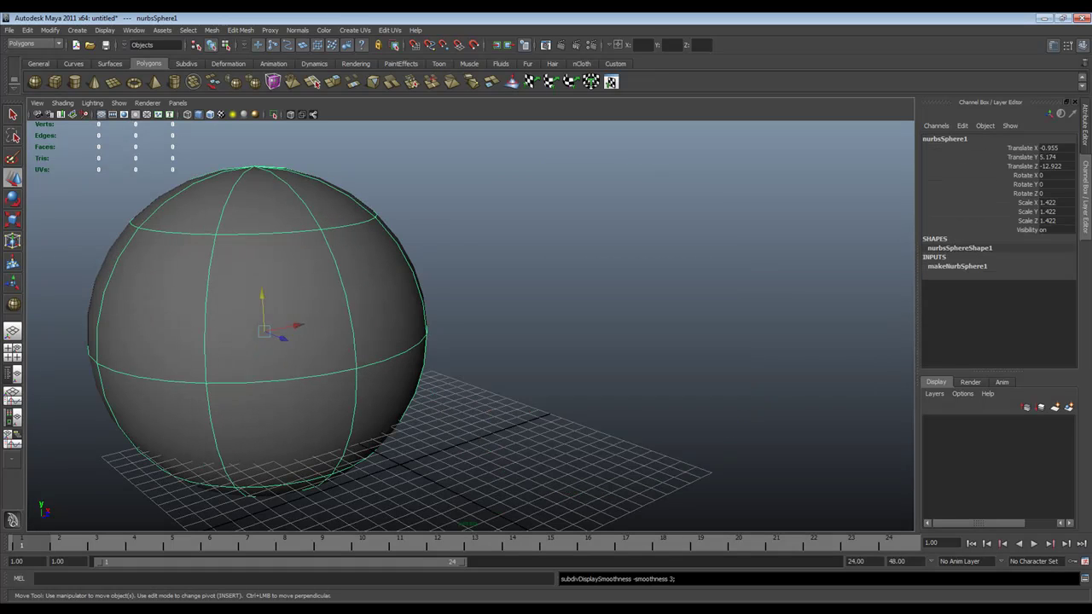
- Move the NURBS sphere along Z to about -4, back over the grid
left_click_drag(281, 337, 348, 354)
middle_click_drag(348, 354, 420, 369, "alt")
left_click_drag(419, 369, 512, 388, "alt")
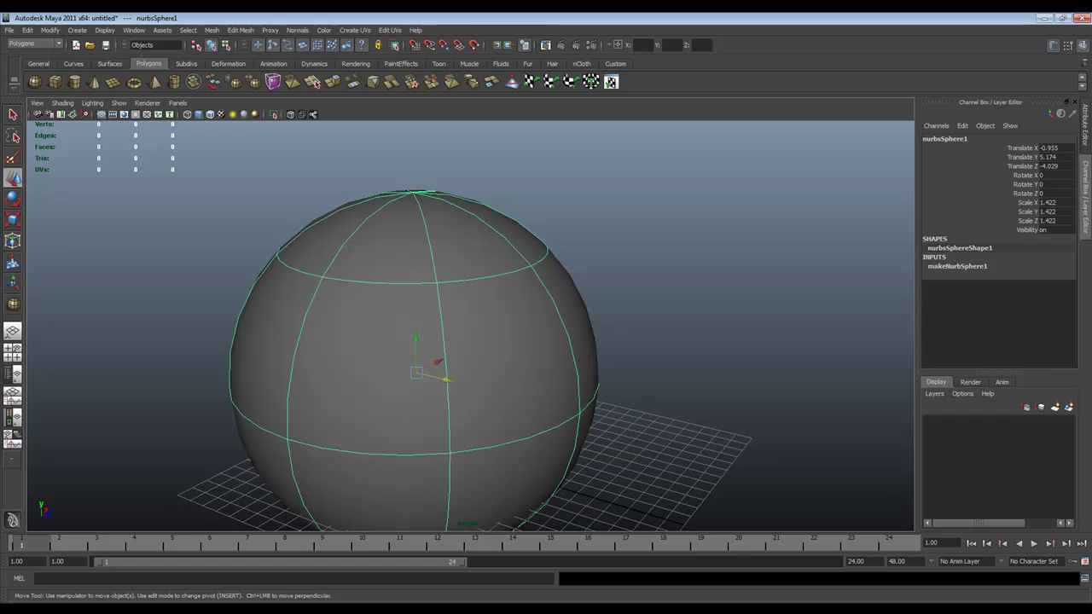
- Show the sphere's control vertices and pull two neighbouring upper ones outward to form a bulge
right_click_drag(503, 358, 456, 354)
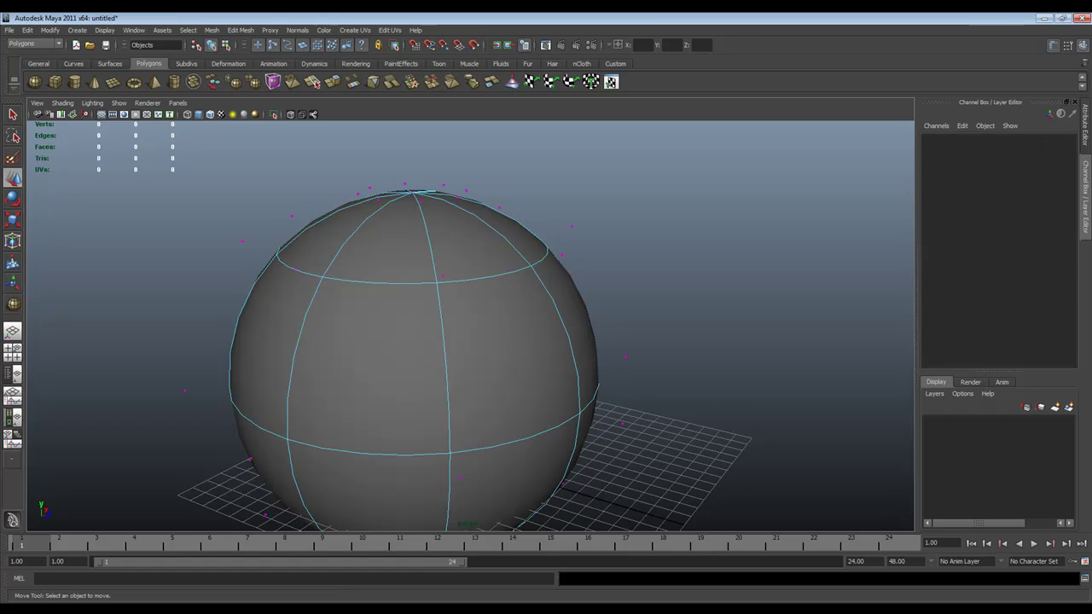
left_click_drag(456, 354, 520, 341, "alt")
left_click(609, 232)
left_click_drag(610, 232, 511, 171, "alt")
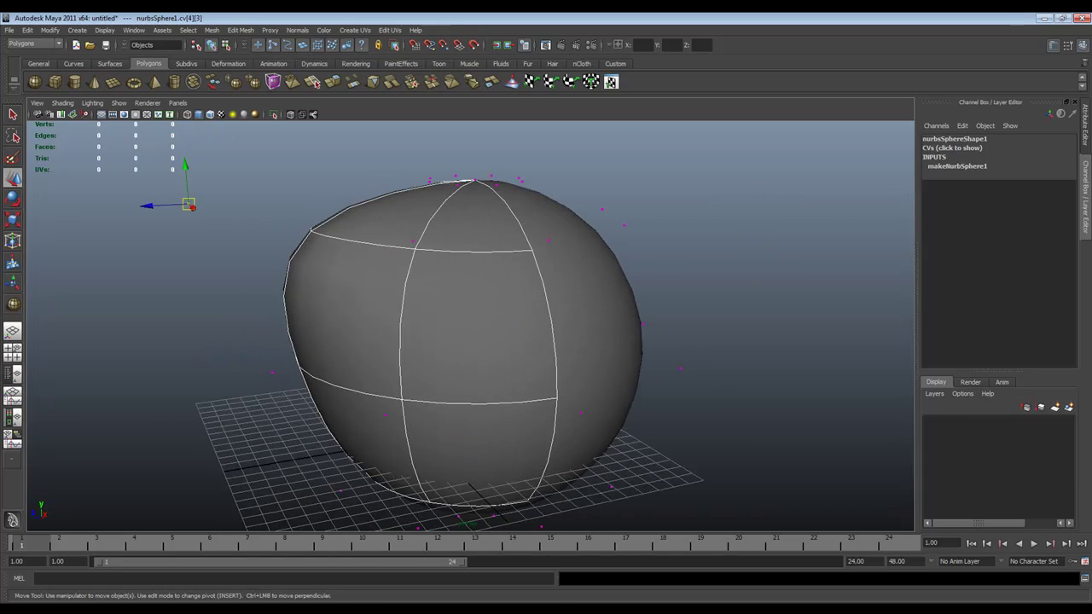
left_click(402, 244)
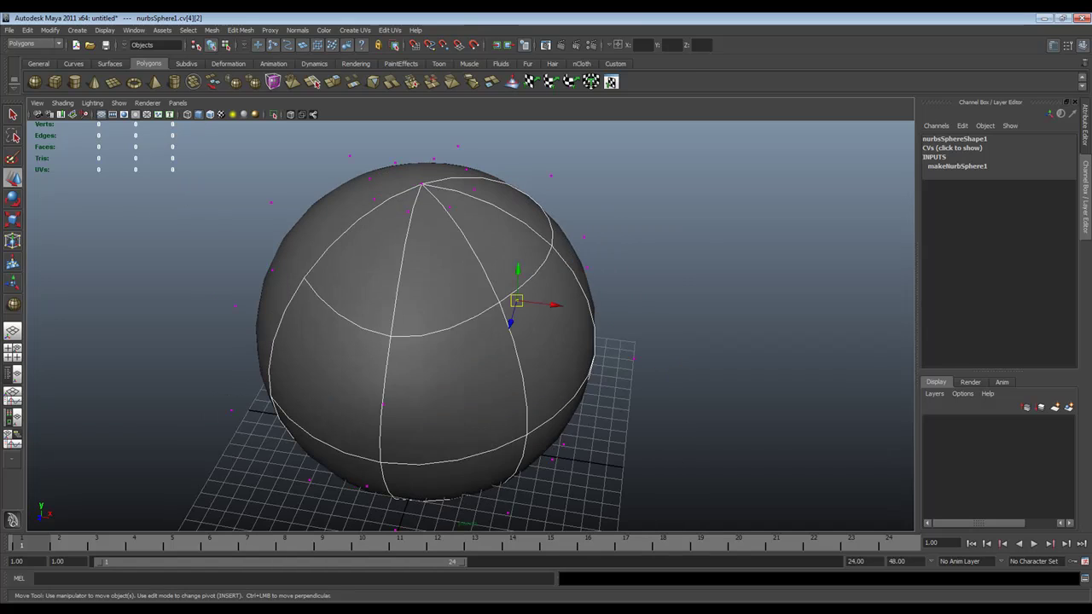
left_click_drag(516, 300, 562, 367)
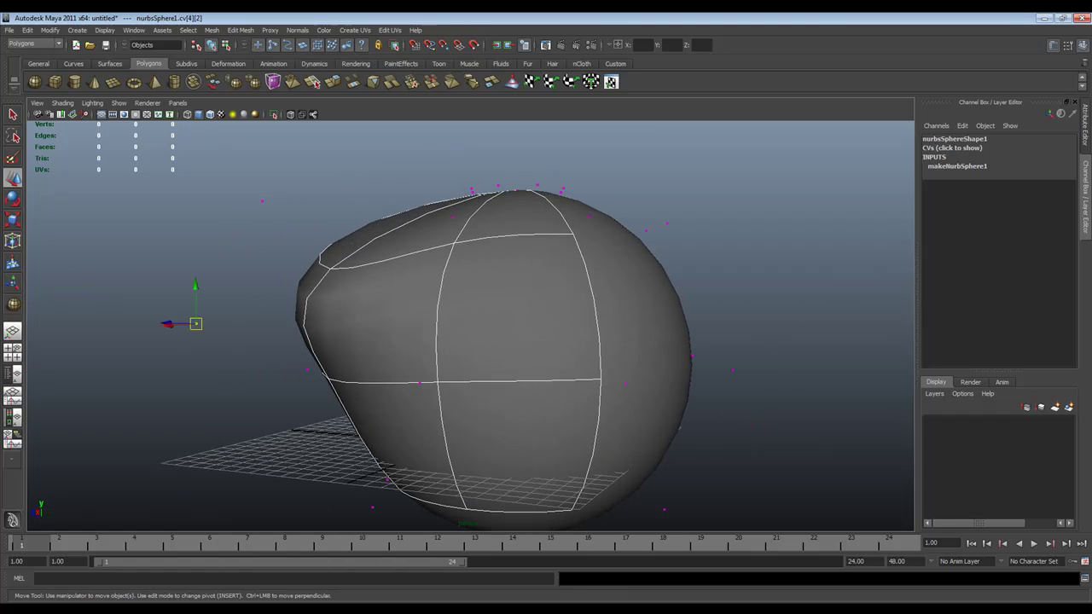
- Reposition upper control vertices on another side of the sphere to press a dent into the surface near its top
left_click(563, 190)
left_click_drag(585, 182, 590, 234)
left_click(554, 277)
left_click_drag(555, 278, 486, 413)
left_click_drag(424, 397, 523, 463)
left_click(419, 404)
middle_click_drag(522, 463, 472, 362, "alt")
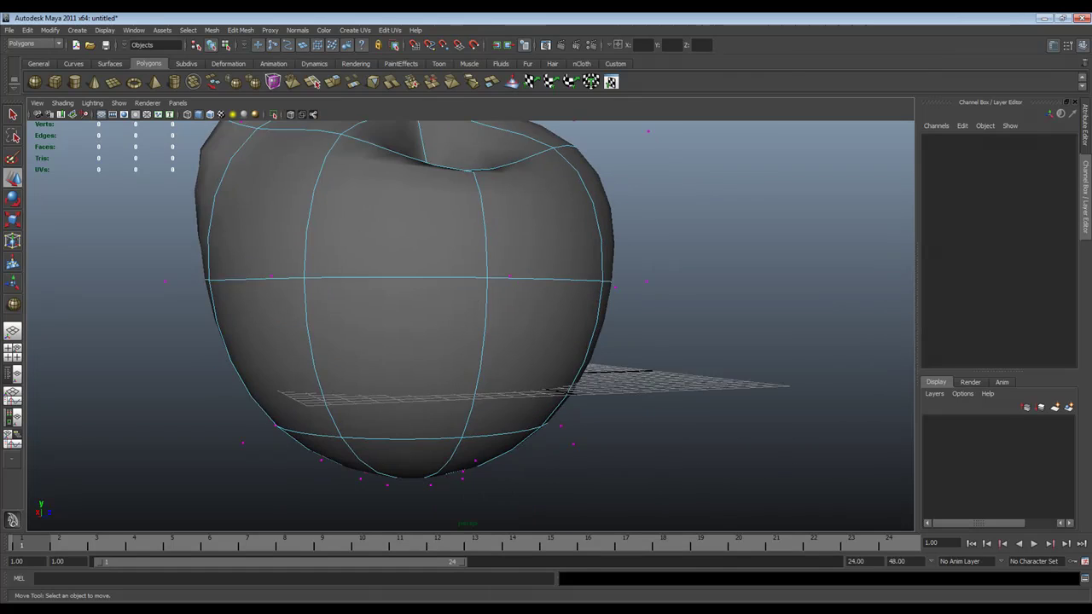
- Select a control vertex low on the sphere and pull it upward to distort the surface further
left_click_drag(471, 362, 495, 346, "alt")
left_click(583, 425)
left_click_drag(583, 424, 383, 233)
left_click_drag(519, 365, 363, 408, "alt")
right_click_drag(362, 408, 265, 371, "alt")
left_click_drag(264, 371, 486, 365, "alt")
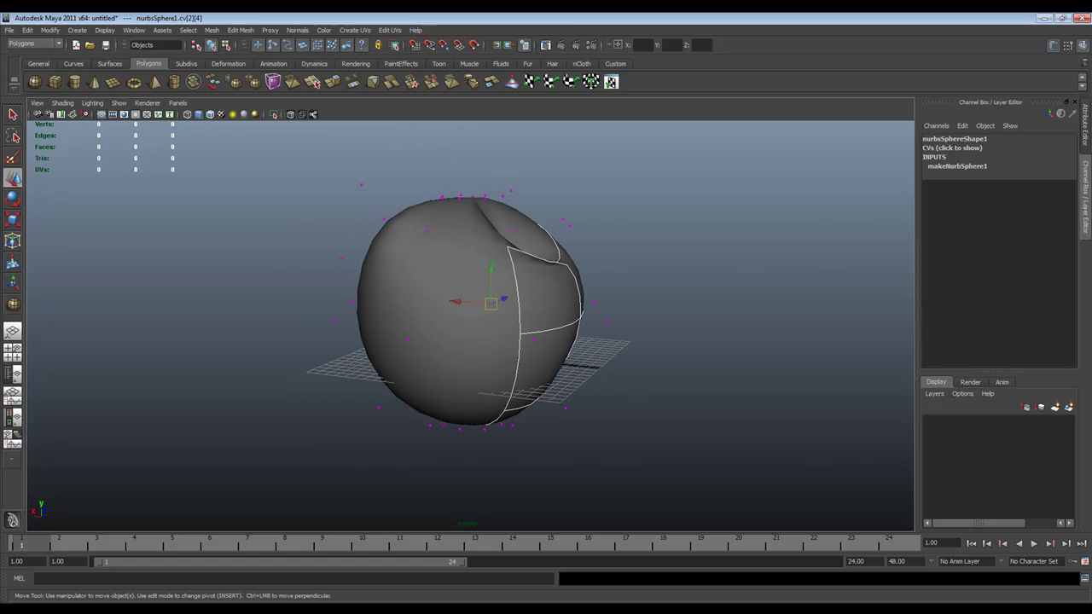
- Return to object selection, then display the deformed sphere's hull and examine it from several sides
left_click(627, 311)
left_click(533, 333)
left_click_drag(533, 333, 277, 192, "alt")
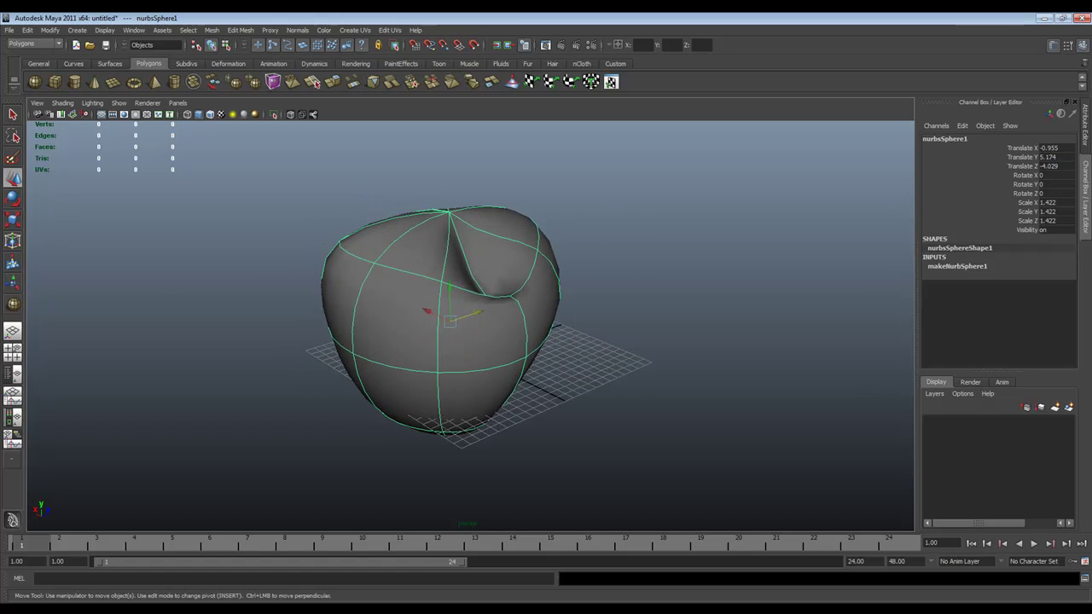
right_click_drag(469, 329, 422, 324)
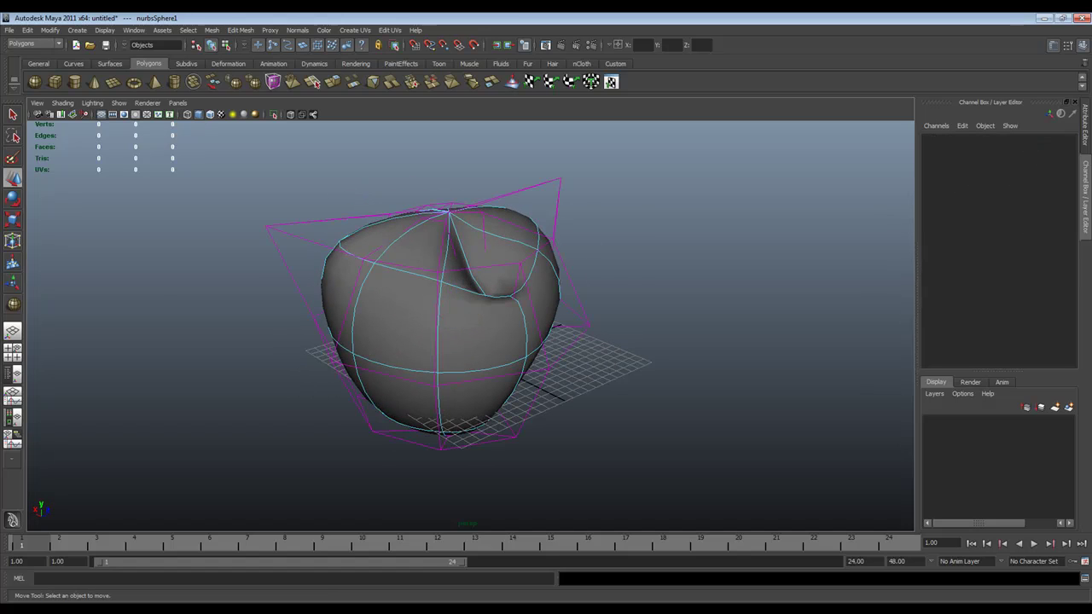
left_click_drag(478, 342, 690, 316, "alt")
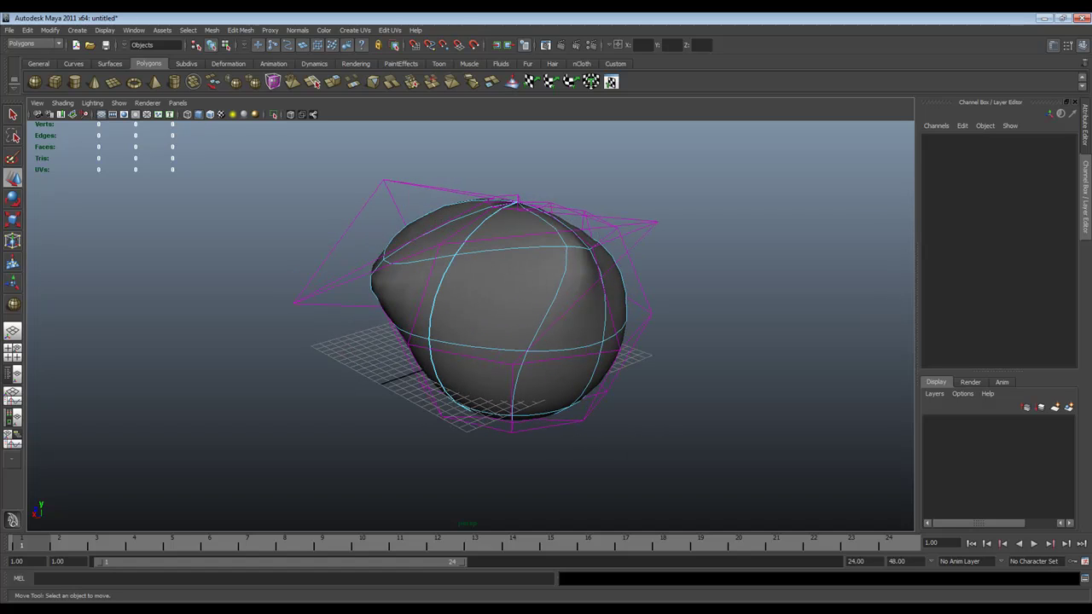
- Pick a surface point on the deformed sphere, try to move it, and return to selecting the whole object
right_click_drag(477, 290, 426, 337)
left_click(455, 253)
left_click_drag(455, 253, 486, 286)
key("w")
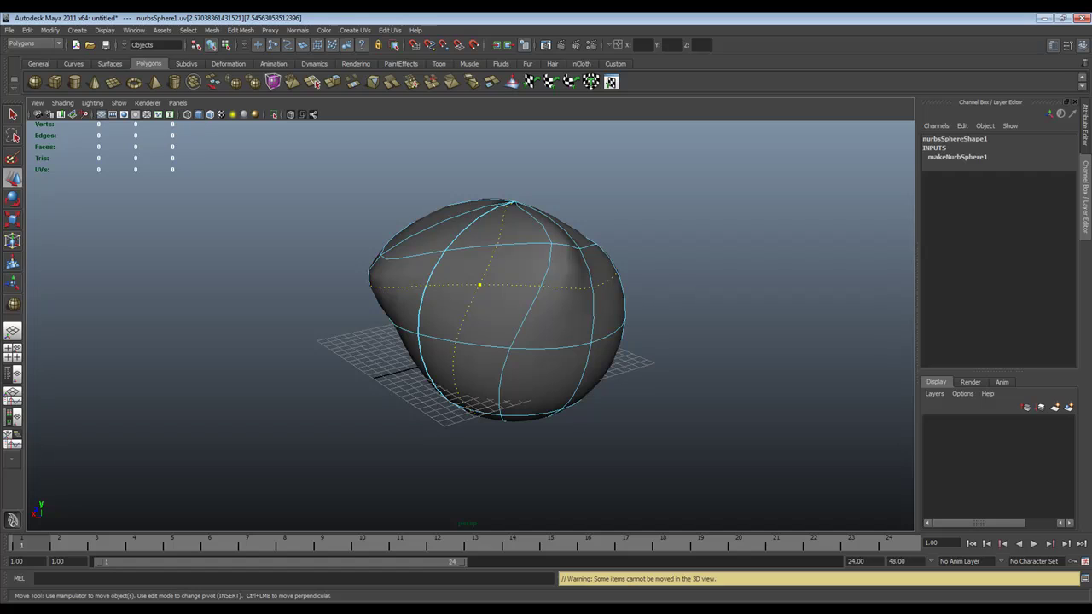
right_click_drag(485, 287, 533, 247)
left_click(512, 269)
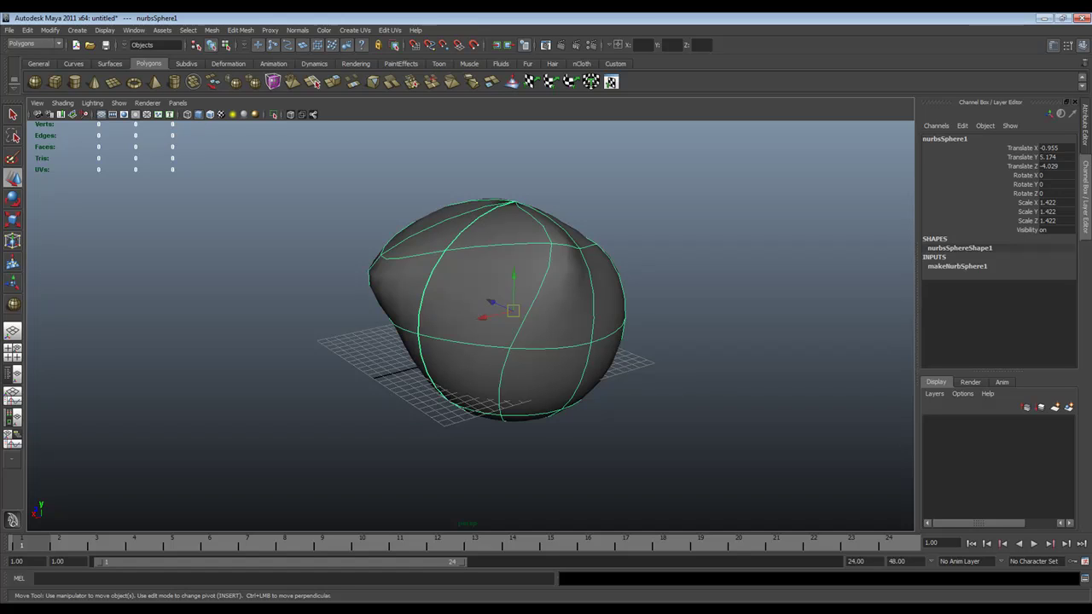
- Delete the deformed NURBS sphere and maximize the front view
left_click_drag(444, 332, 626, 294, "alt")
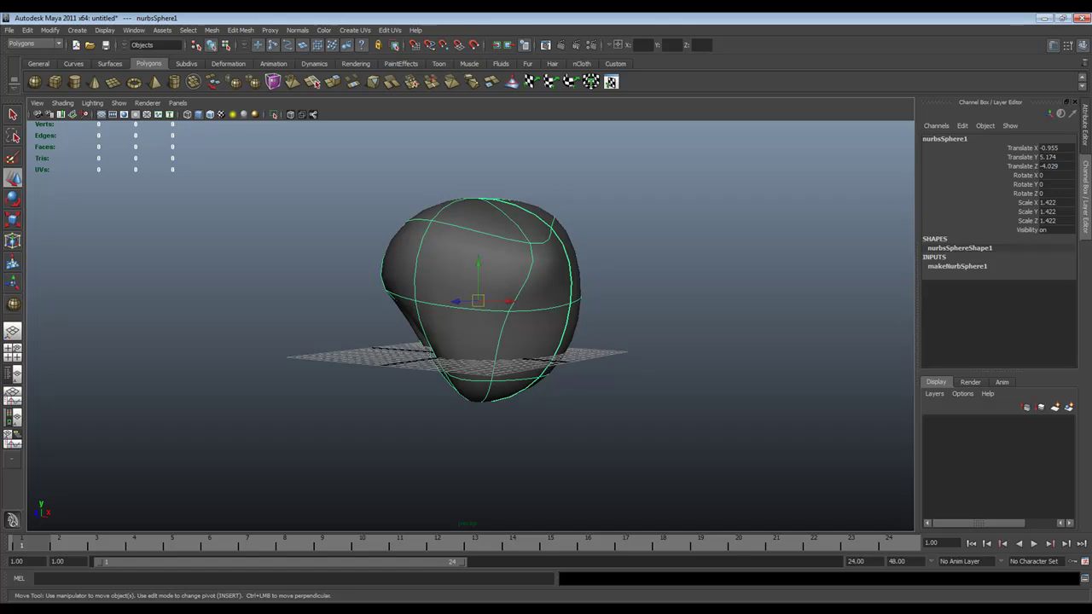
left_click_drag(444, 290, 573, 372, "alt")
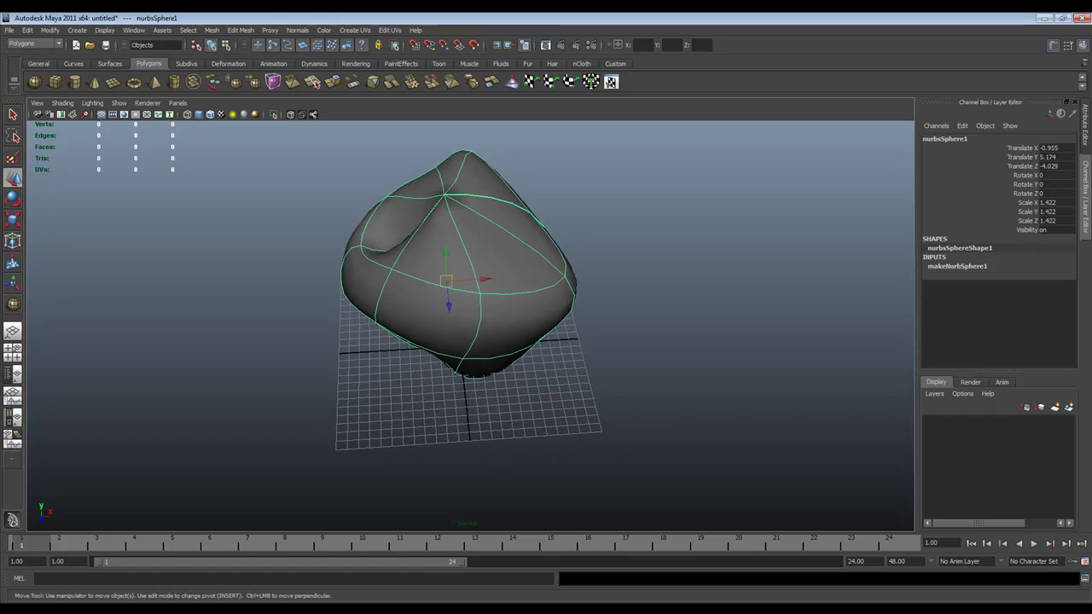
key("Delete")
left_click_drag(461, 358, 555, 311, "alt")
key("space")
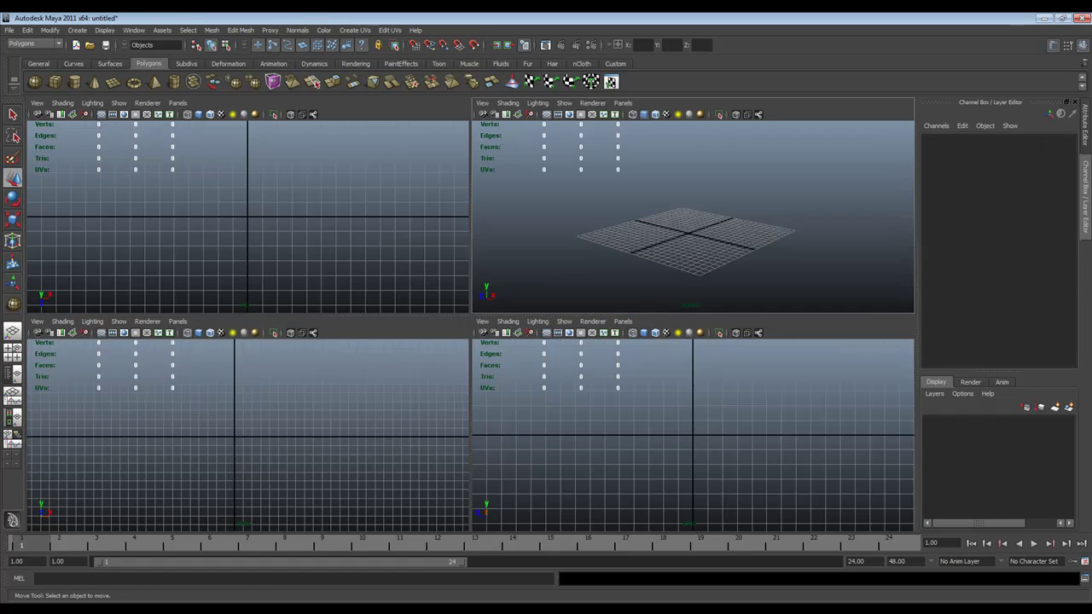
key("space")
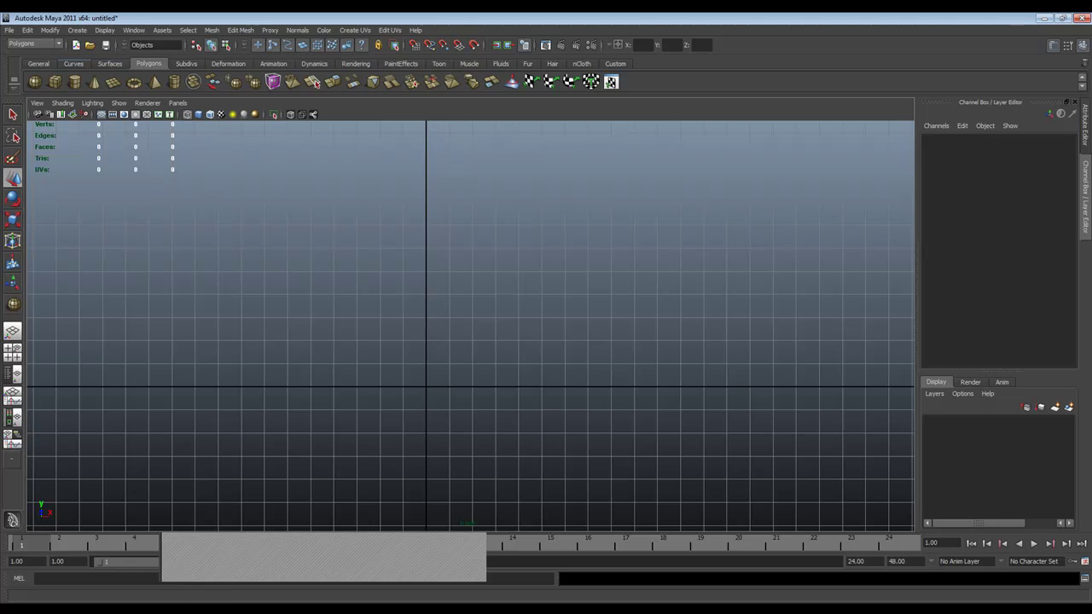
- Activate the CV Curve tool for drawing a curve in the front view
left_click(50, 30)
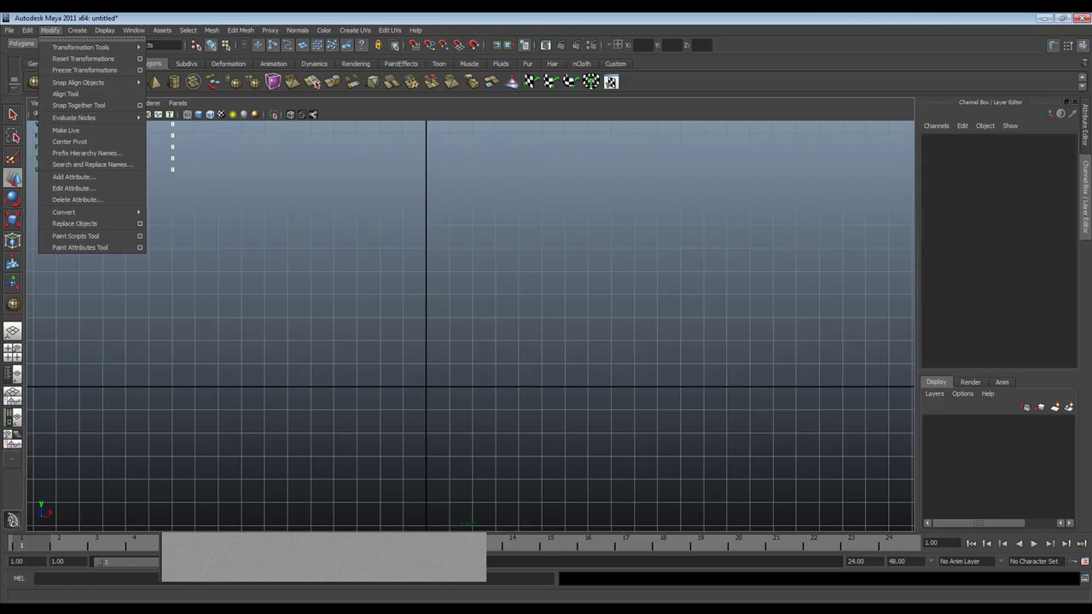
mouse_move(77, 30)
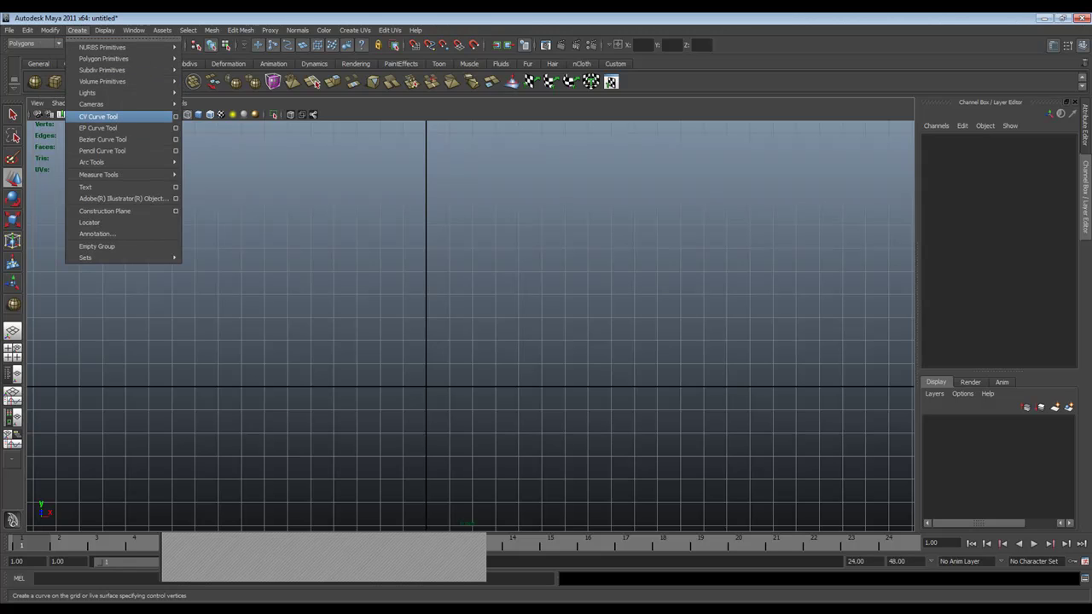
left_click(98, 116)
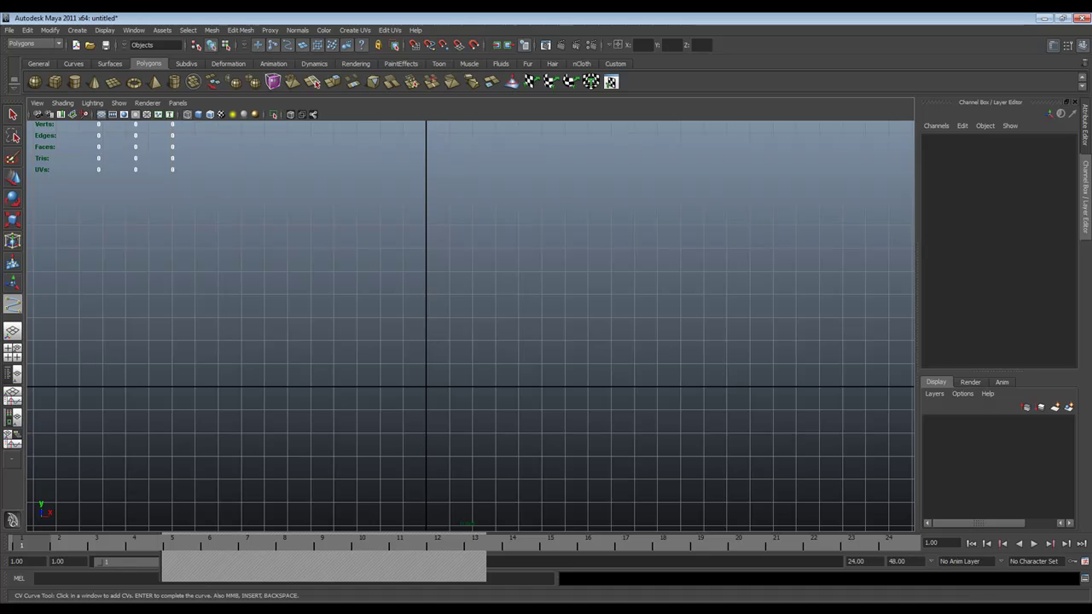
left_click(514, 254)
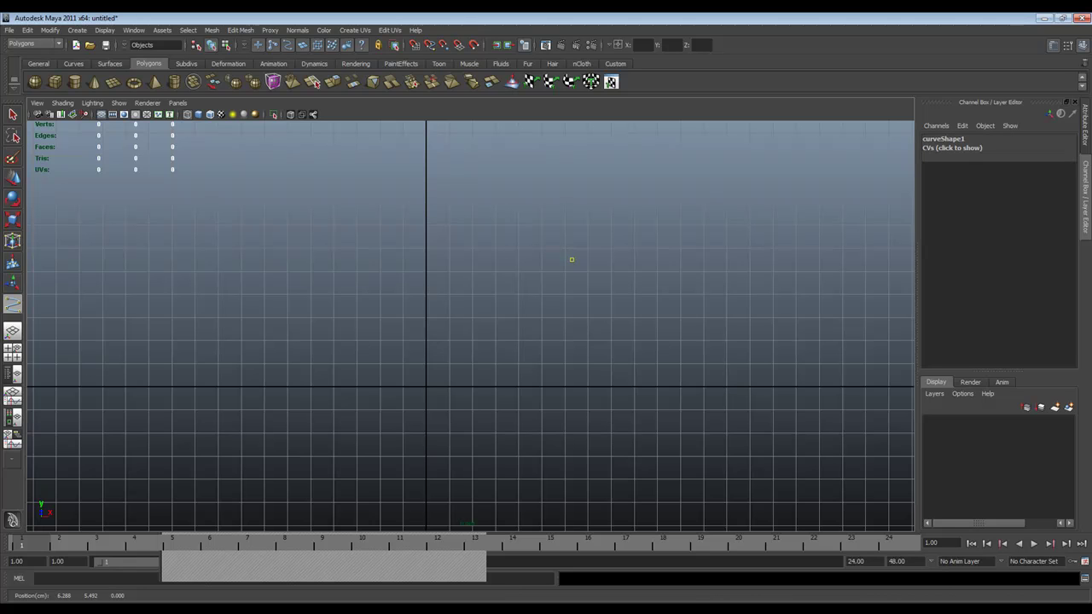
left_click_drag(574, 240, 500, 307)
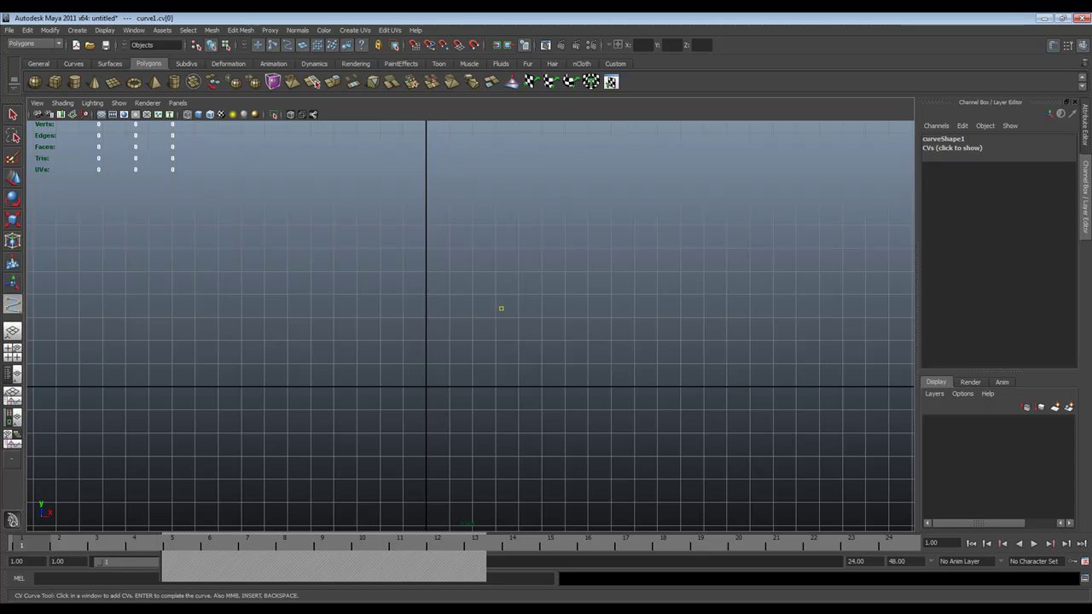
key("BackSpace")
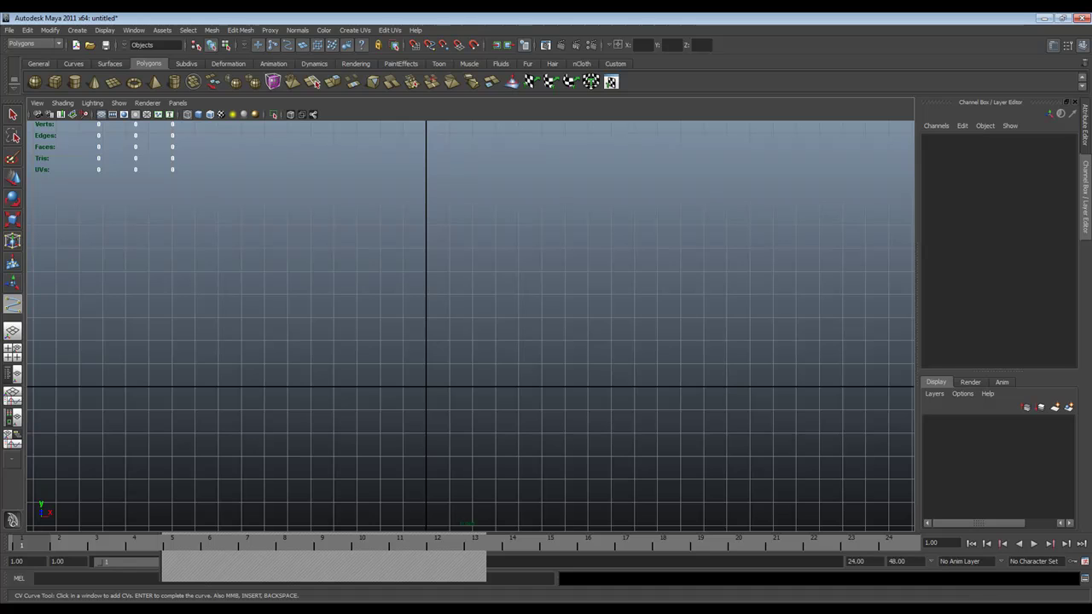
left_click(495, 340)
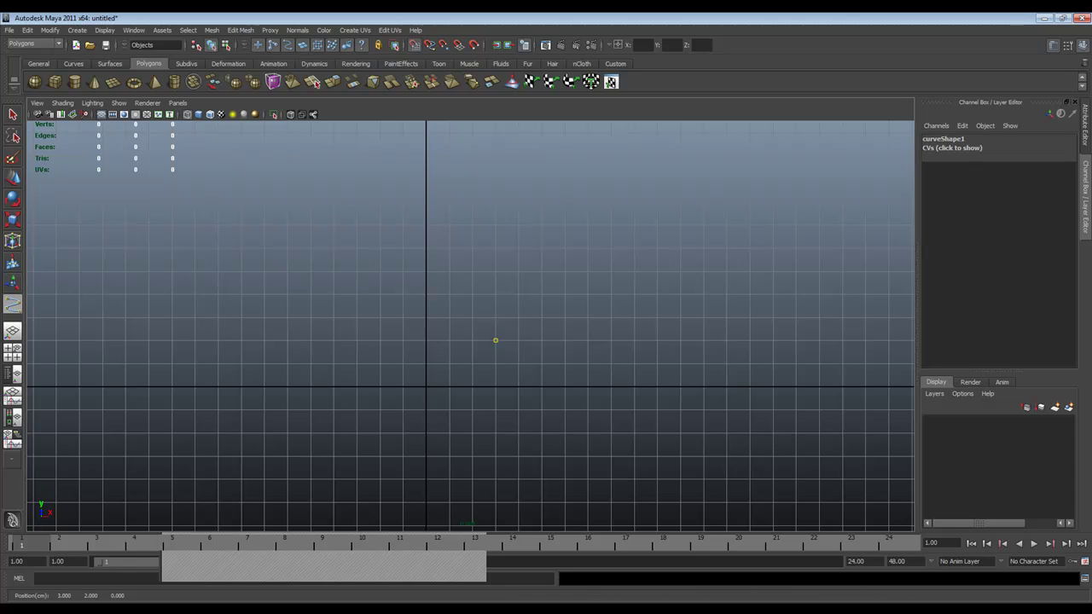
left_click_drag(518, 317, 518, 340)
left_click_drag(656, 341, 726, 387)
- Draw the goblet's base and narrow stem profile with control vertices, starting from a first point snapped to the grid origin
left_click(426, 388)
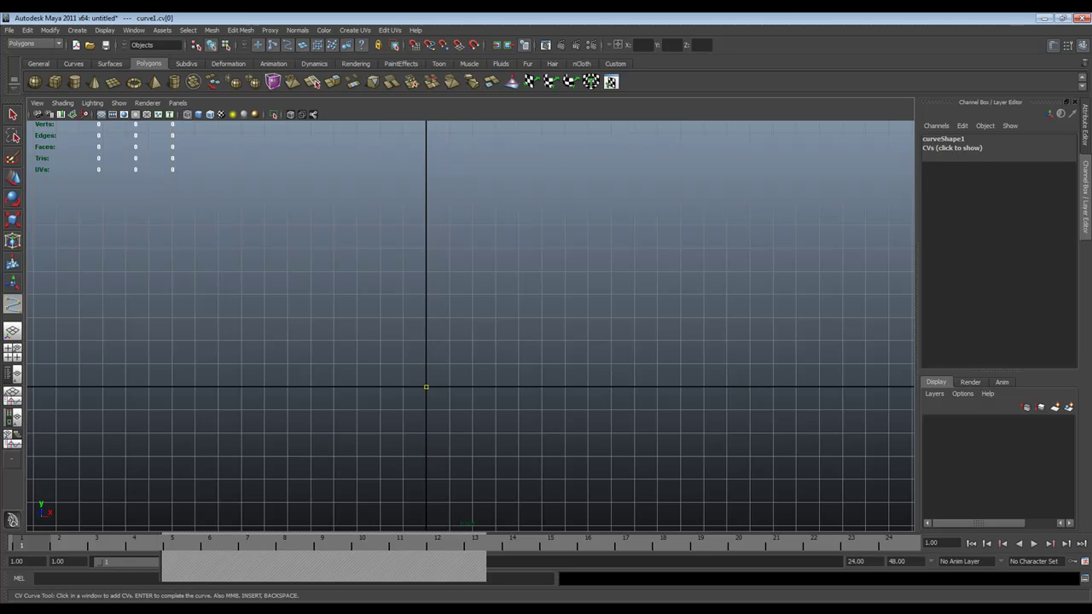
key("x")
left_click_drag(478, 387, 437, 300)
key("x")
middle_click_drag(436, 300, 379, 449, "alt")
- Continue the curve outward and up along the bowl's outer wall to a rim point at about X 7.8, Y 17.3 cm
left_click_drag(392, 409, 425, 343)
left_click(484, 331)
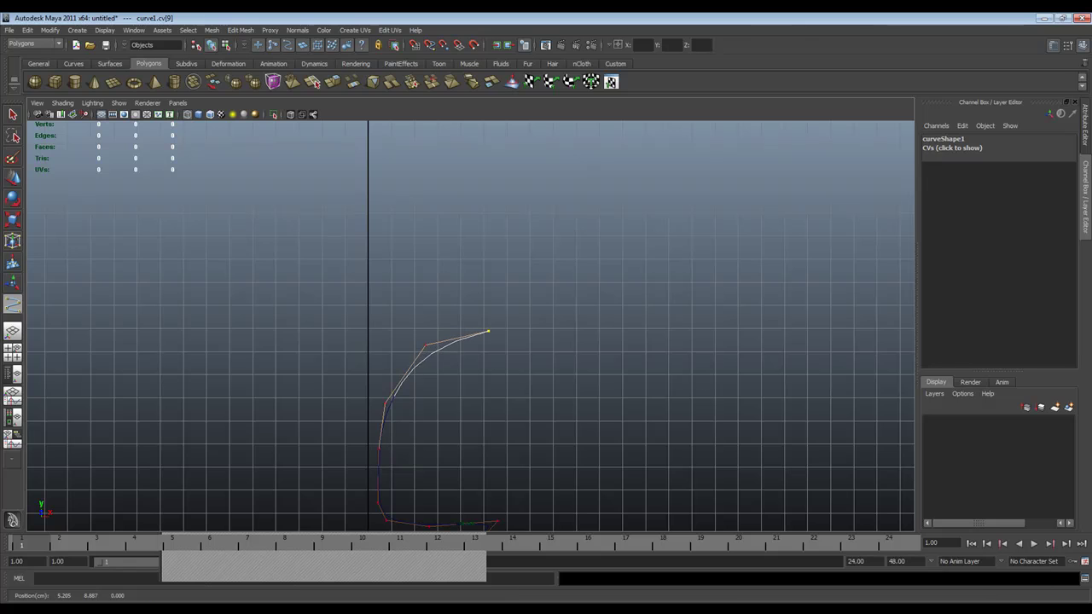
left_click(542, 322)
left_click(557, 309)
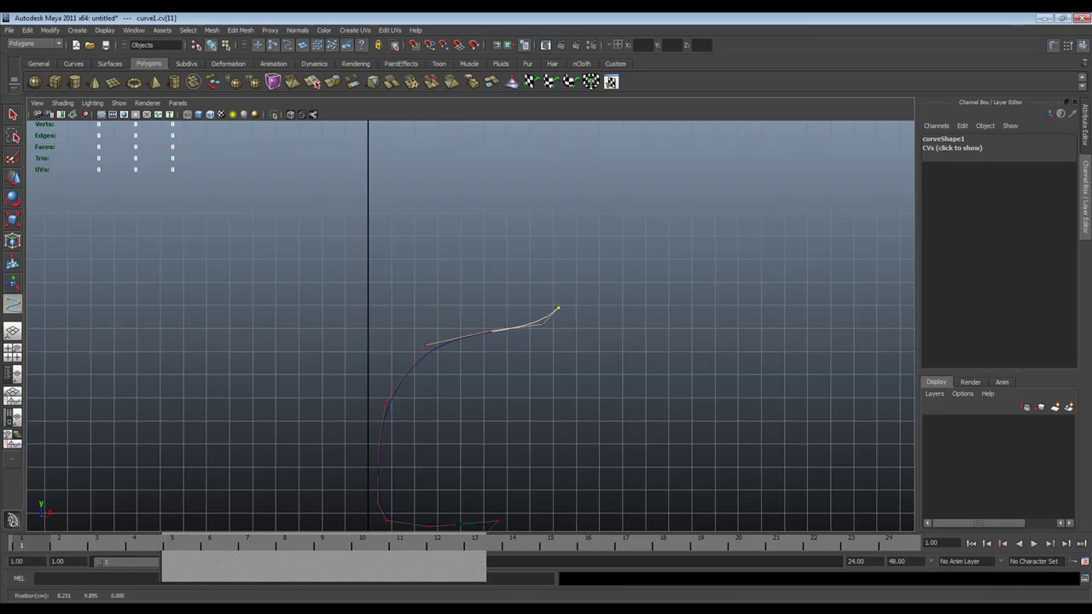
mouse_move(561, 256)
left_mouse_down()
mouse_move(572, 231)
mouse_move(578, 244)
left_mouse_up()
left_click(579, 198)
left_click_drag(570, 150, 551, 136)
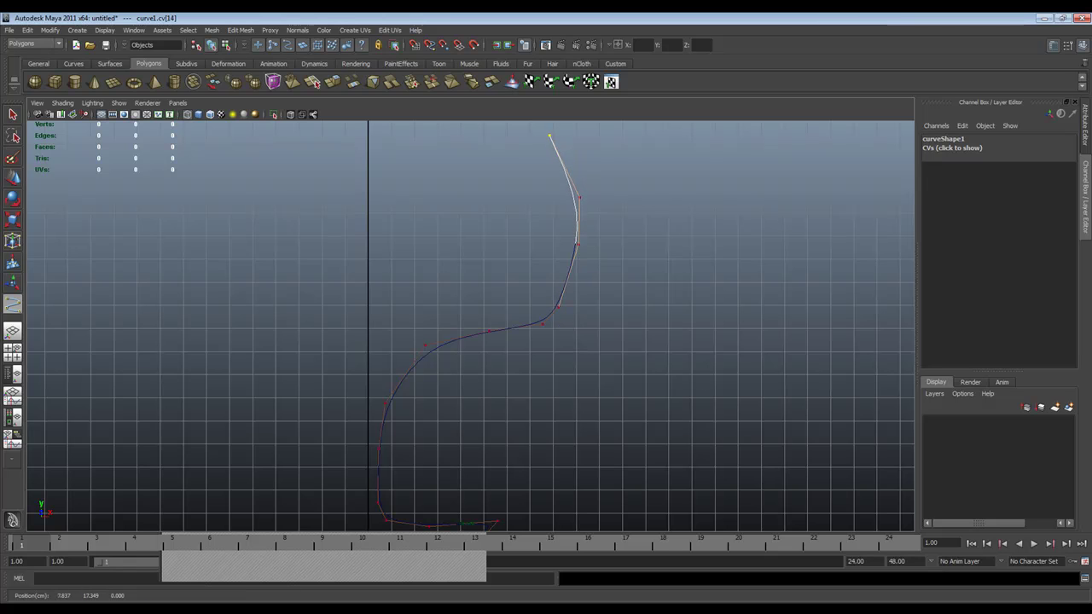
- Trace the bowl's inner wall back down, snap the last point to the vertical centre axis, and finish the curve
left_click(541, 159)
left_click(558, 178)
left_click_drag(558, 179, 367, 374)
left_click(551, 293)
key("x")
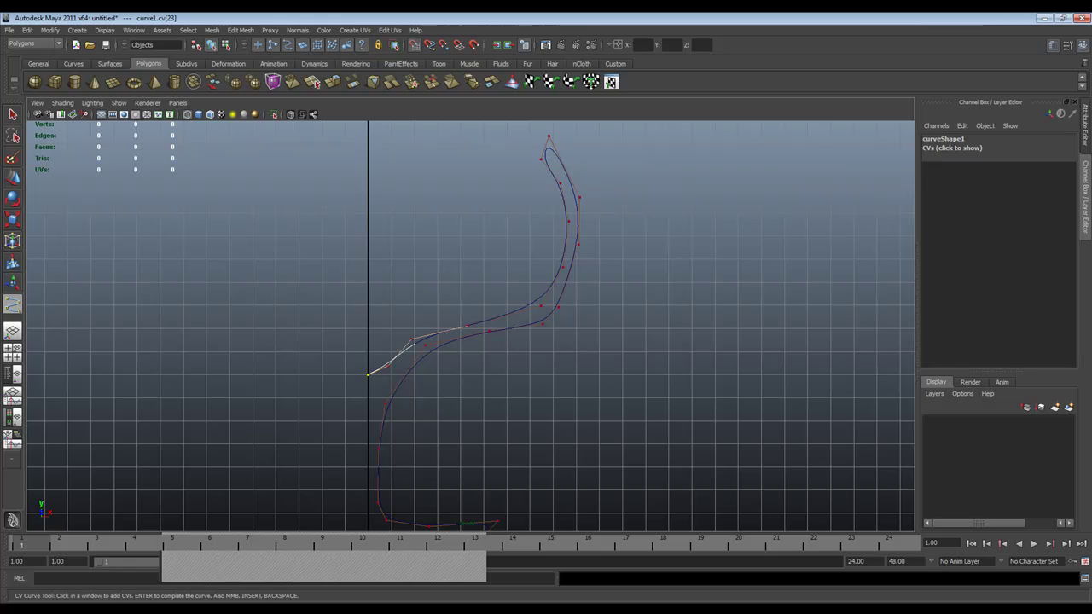
scroll(471, 326, "down", 4)
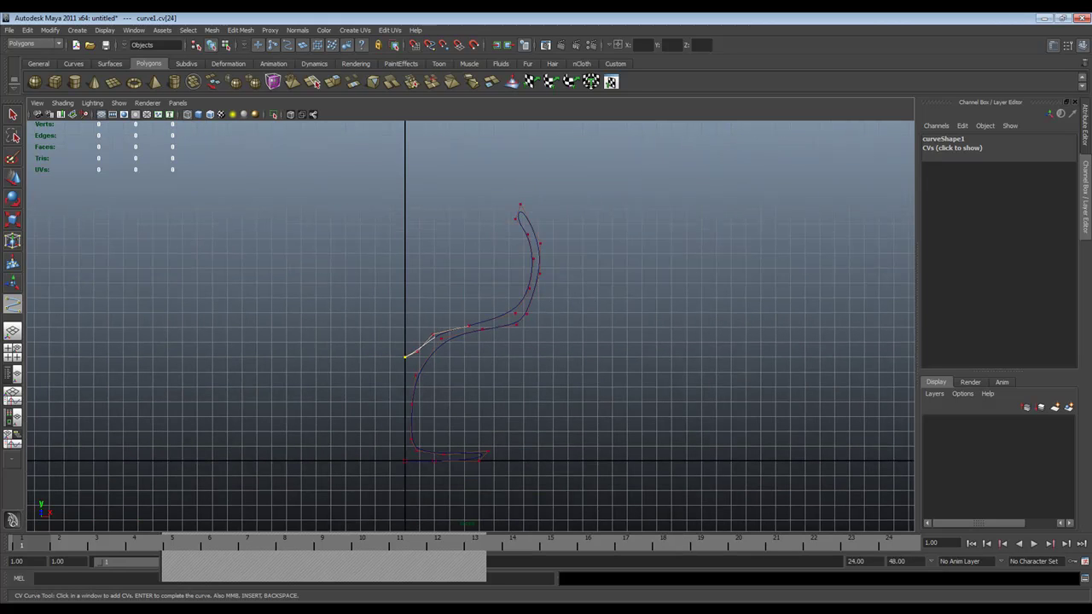
key("w")
- Raise the curve's end control vertex to Y 8 on the axis and its neighbour to about Y 8.07, then return to object selection
scroll(471, 325, "up", 4)
middle_click_drag(471, 325, 563, 275, "alt")
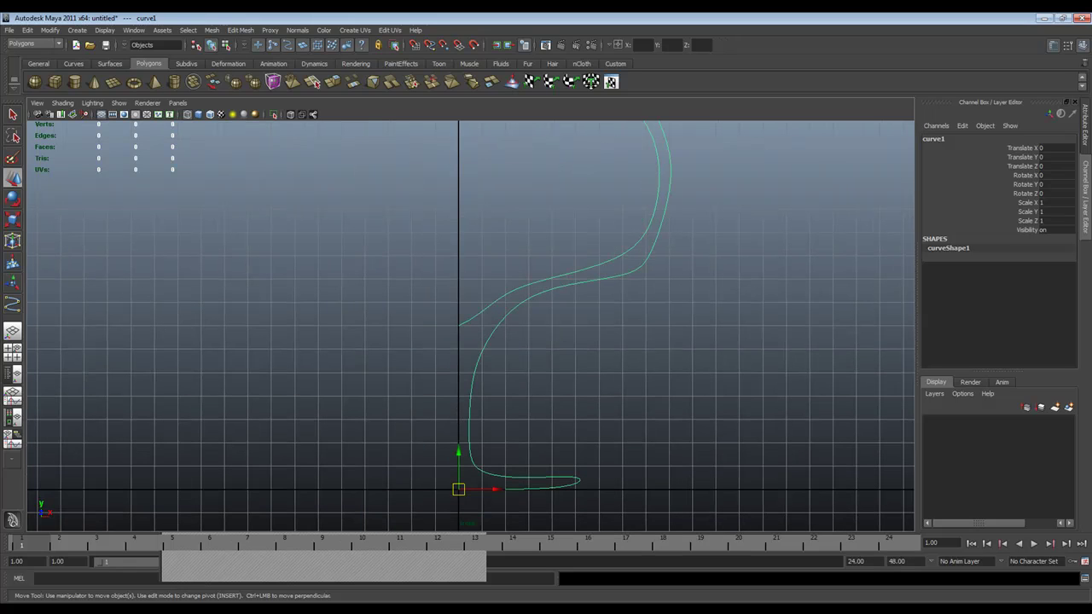
key("F8")
left_click(458, 325)
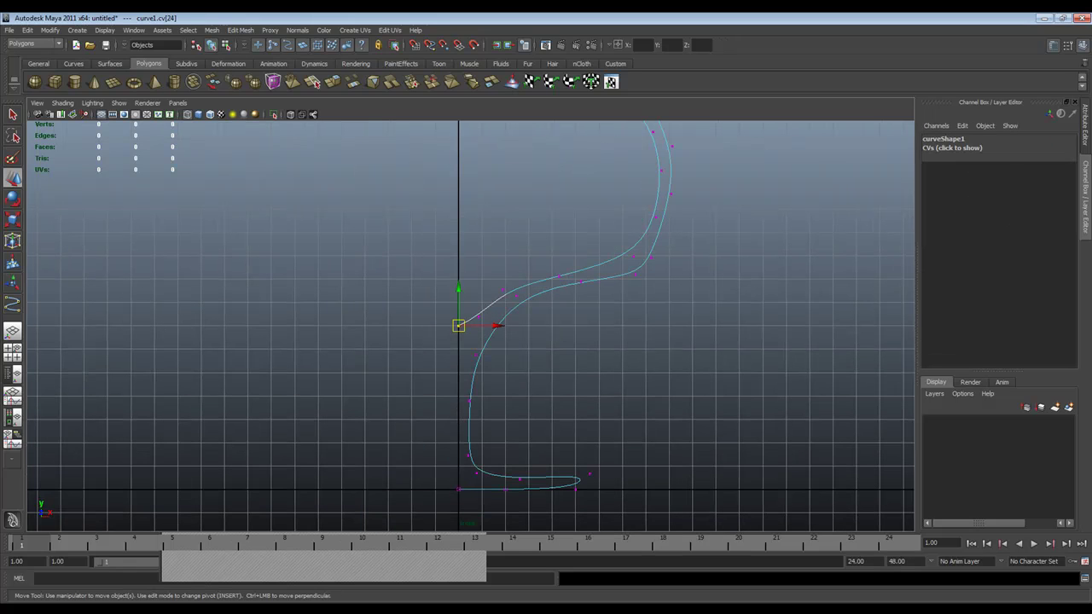
mouse_move(458, 299)
left_mouse_down()
mouse_move(458, 270)
mouse_move(458, 279)
left_mouse_up()
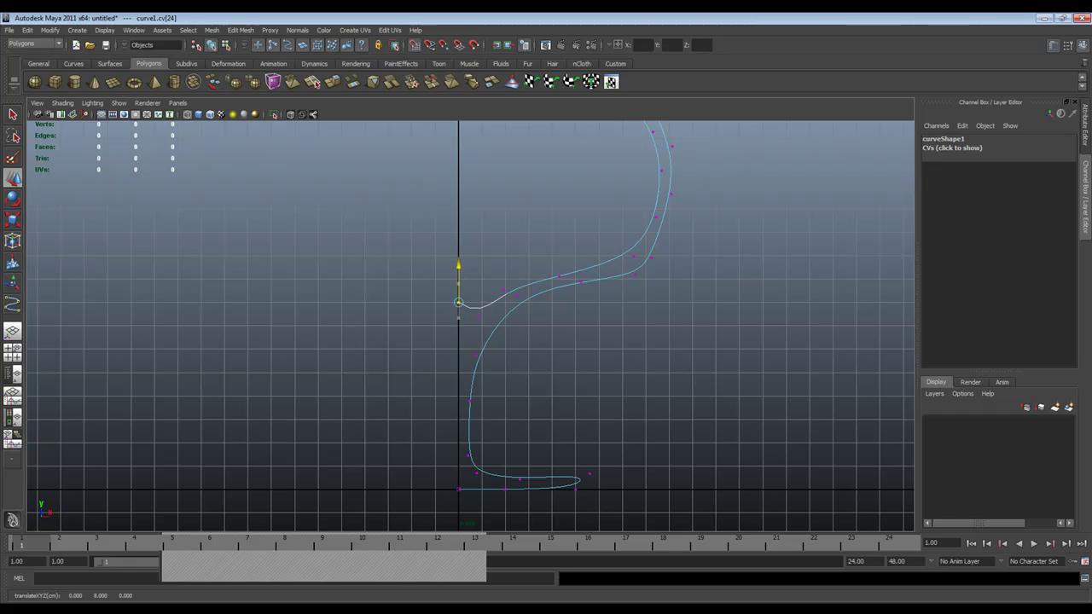
left_click(478, 313)
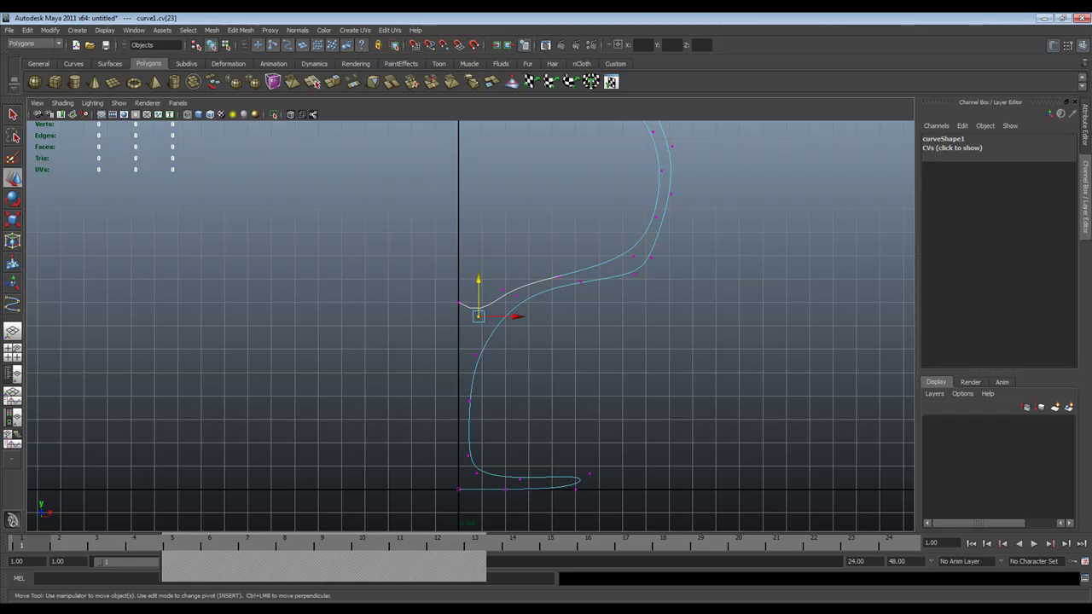
left_click_drag(477, 311, 478, 301)
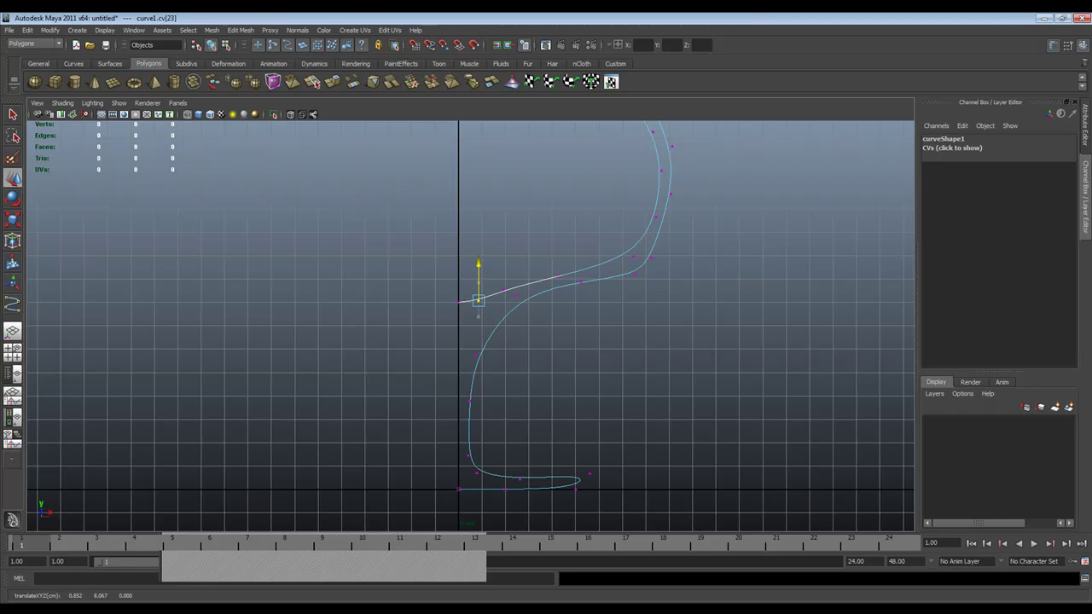
middle_click_drag(512, 298, 477, 369, "alt")
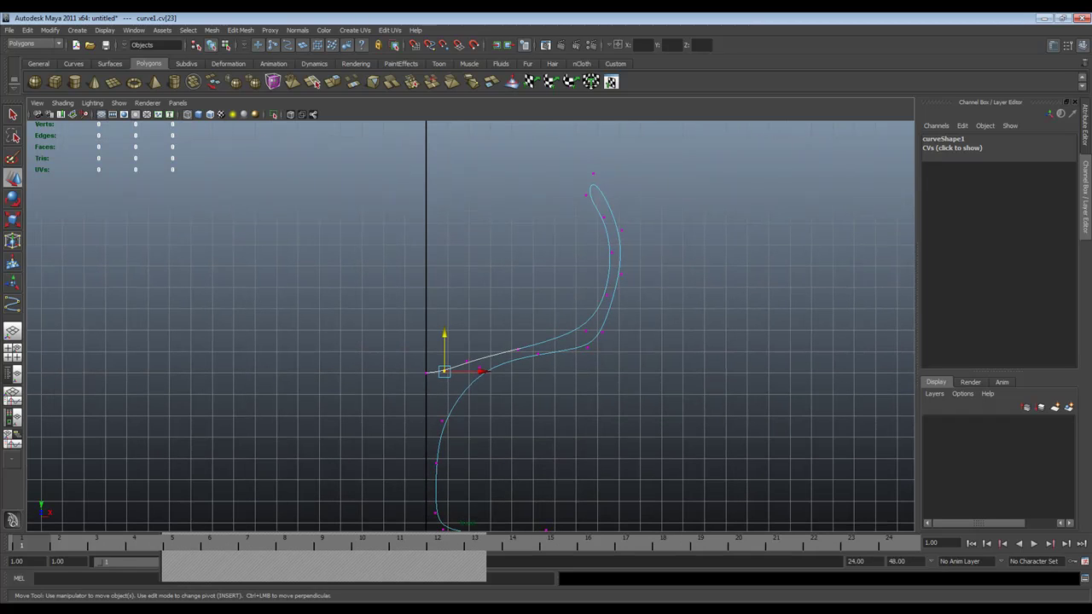
key("F8")
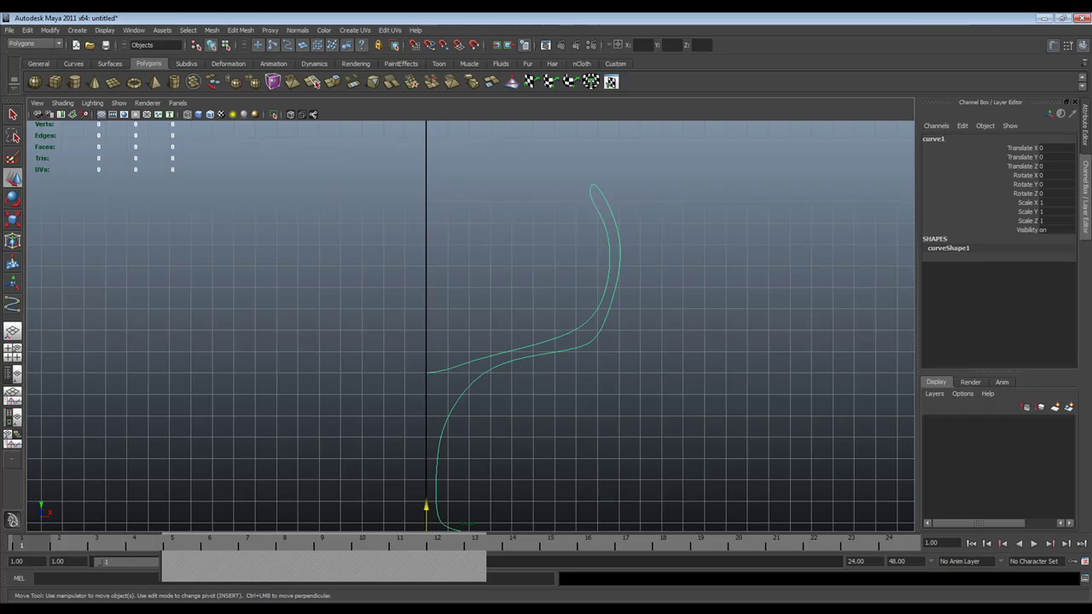
- Switch to a maximized perspective view and look at the finished profile curve from an angle
middle_click_drag(480, 371, 455, 507, "alt")
scroll(457, 444, "down", 2)
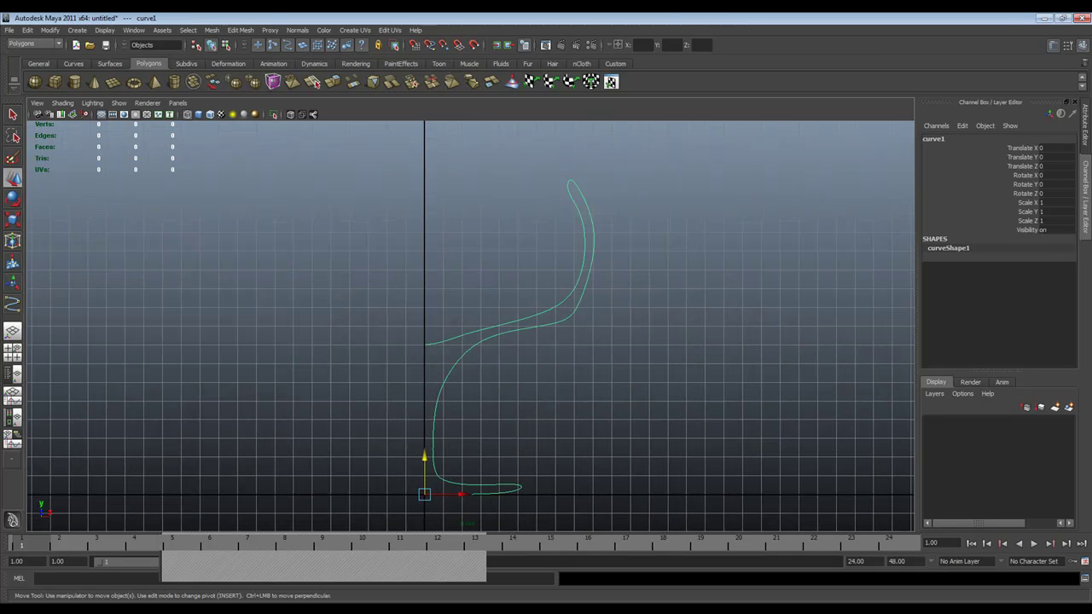
key("space")
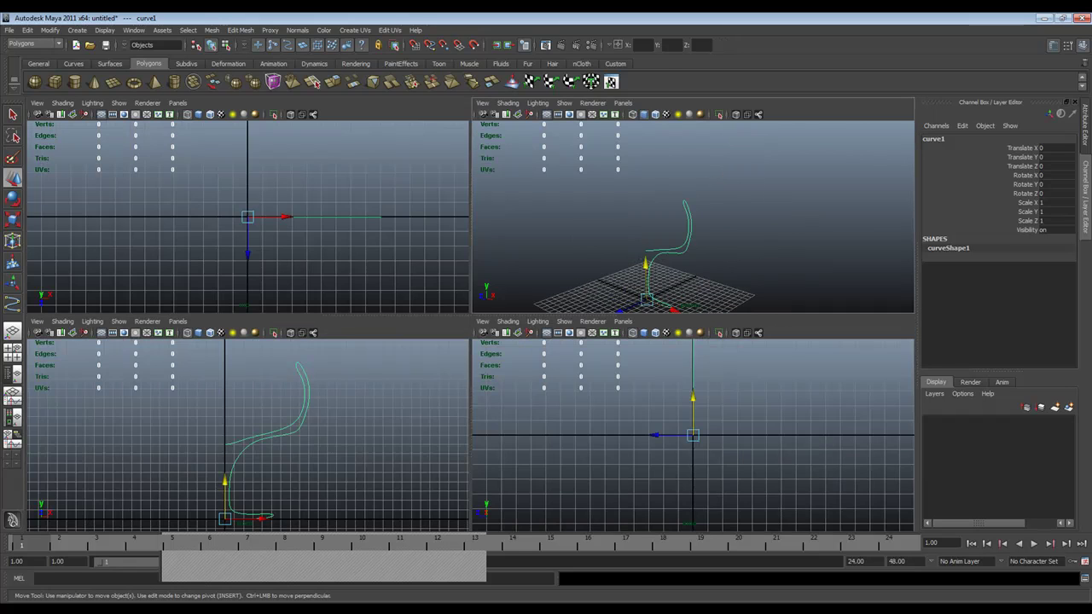
key("space")
left_click_drag(589, 255, 619, 243, "alt")
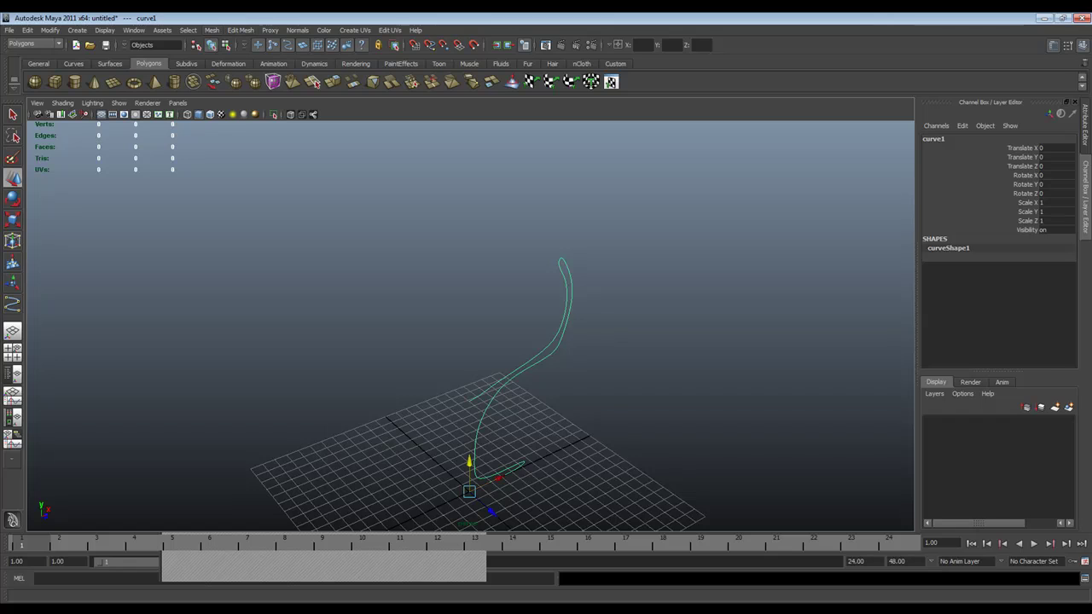
- Change to the Surfaces menu set, keep its surface commands in a floating palette, and open the Revolve options beside the curve
left_click(34, 43)
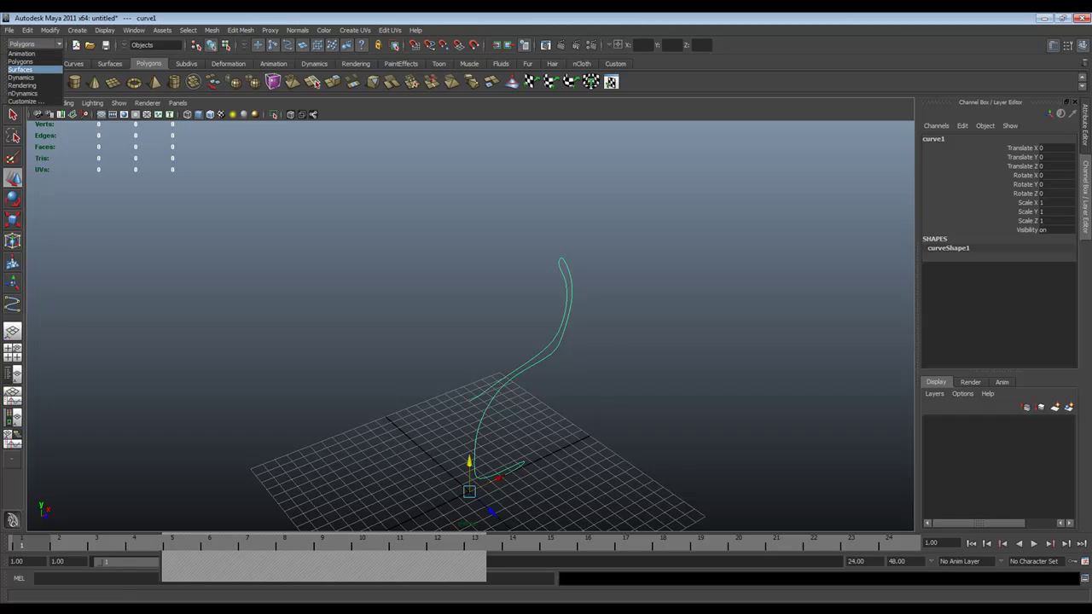
left_click(21, 69)
left_click(231, 30)
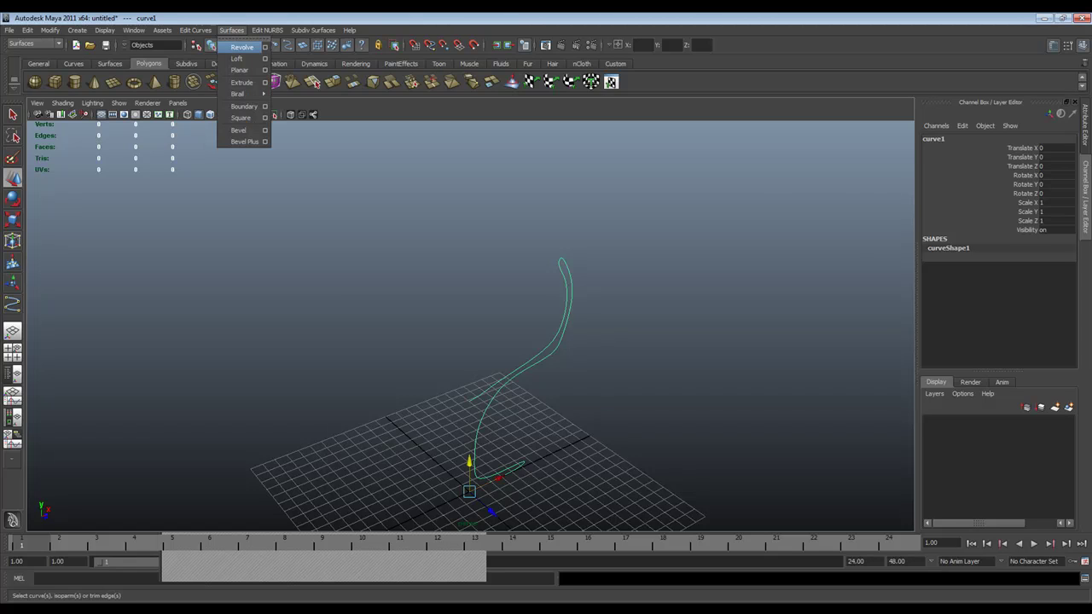
left_click(244, 39)
left_click_drag(242, 31, 810, 91)
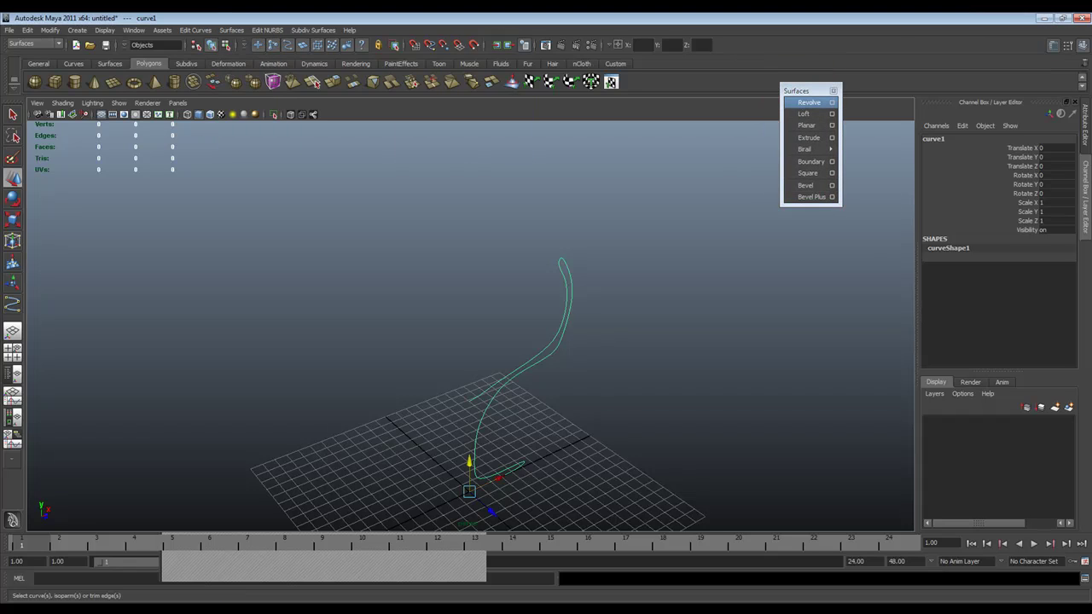
left_click(832, 102)
left_click_drag(631, 42, 735, 201)
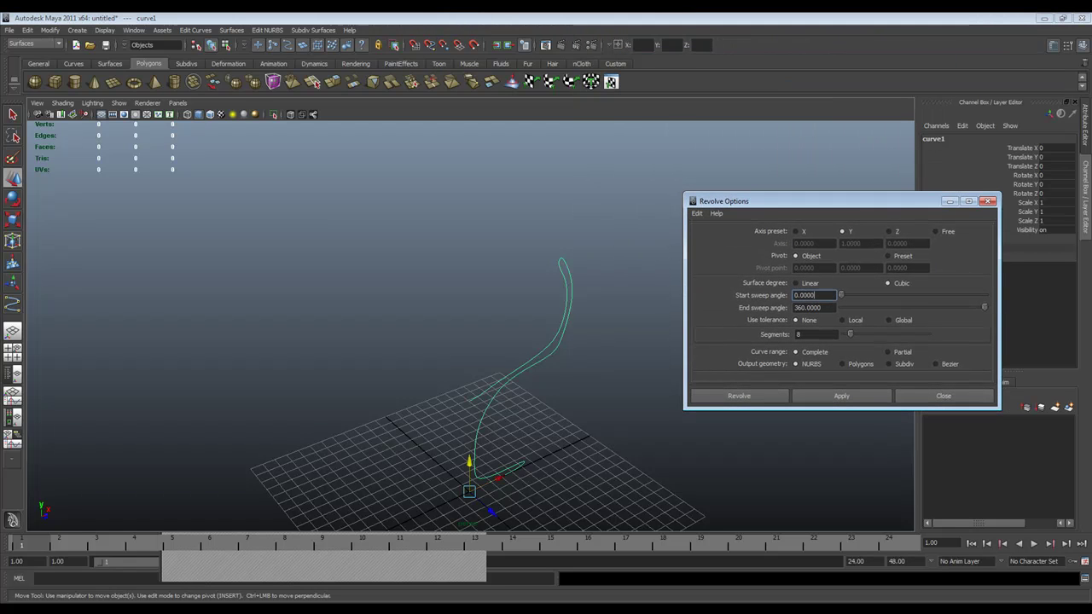
left_click_drag(751, 201, 719, 111)
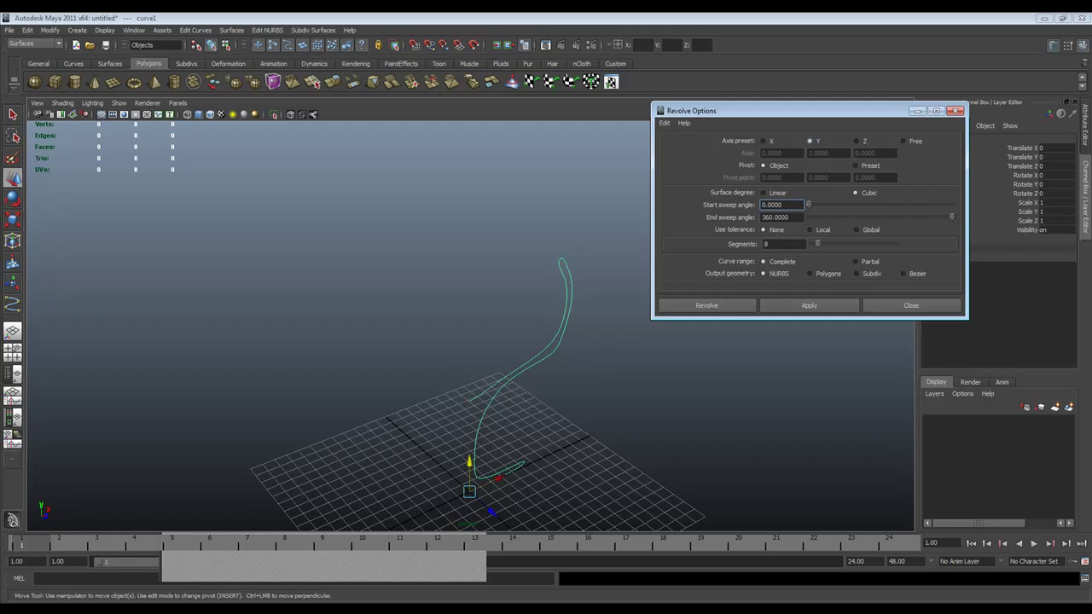
- Revolve the profile curve 360 degrees around the Y axis with 8 segments, cubic degree and NURBS output
left_click_drag(478, 341, 519, 344, "alt")
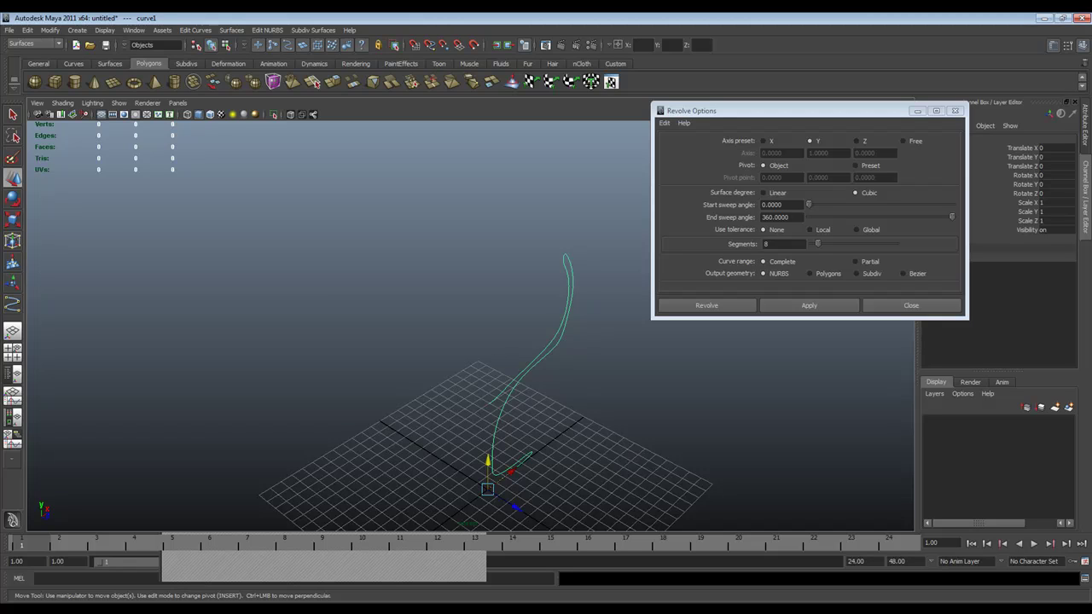
left_click(764, 274)
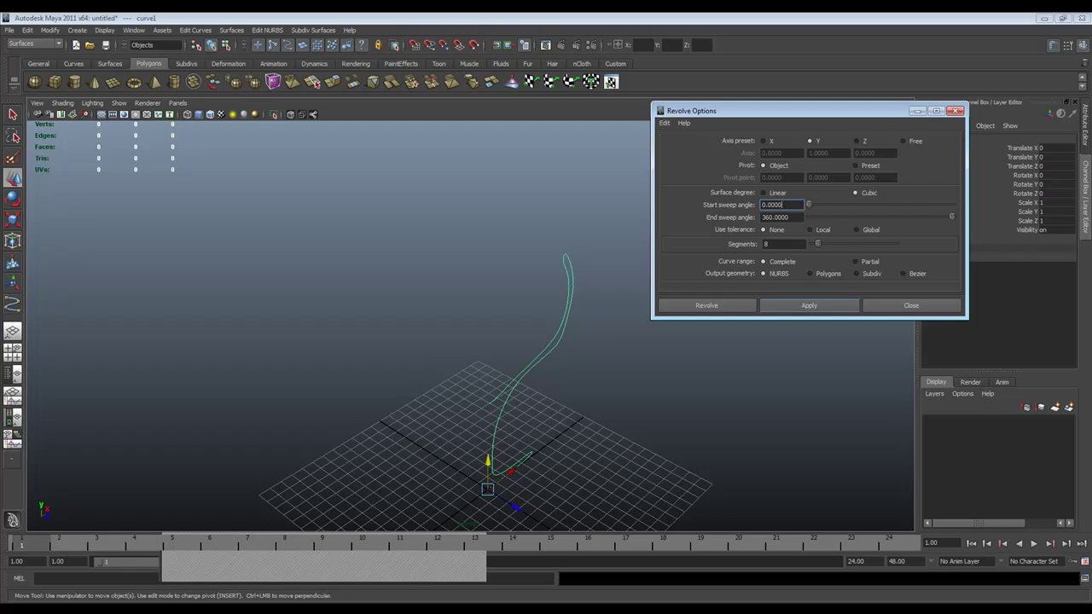
left_click(808, 305)
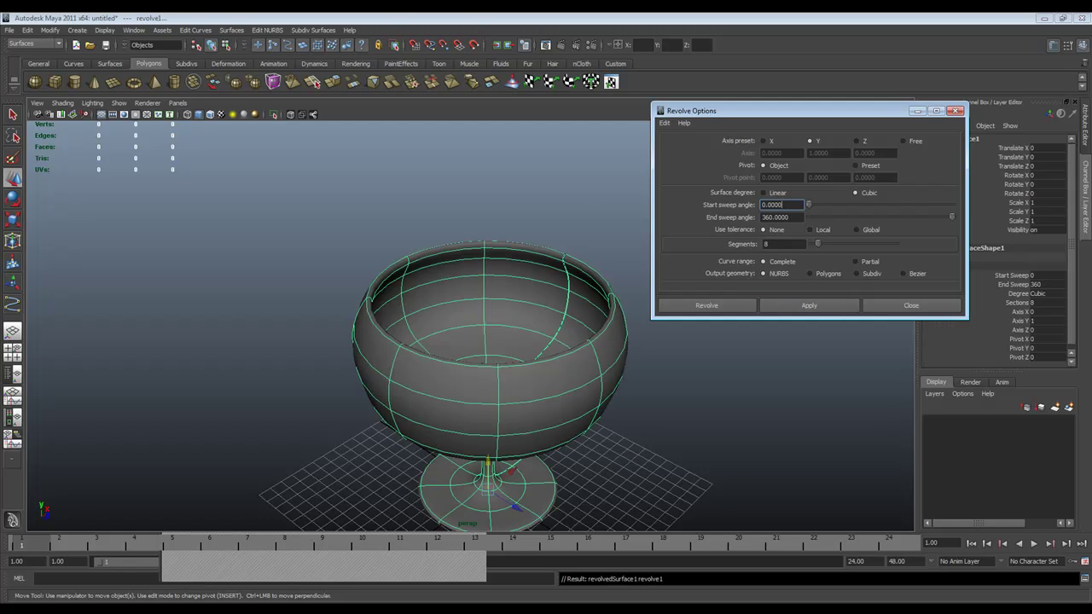
- Examine the revolved goblet from the side, then return to the maximized front view and clear the selection
left_click_drag(511, 359, 447, 300, "alt")
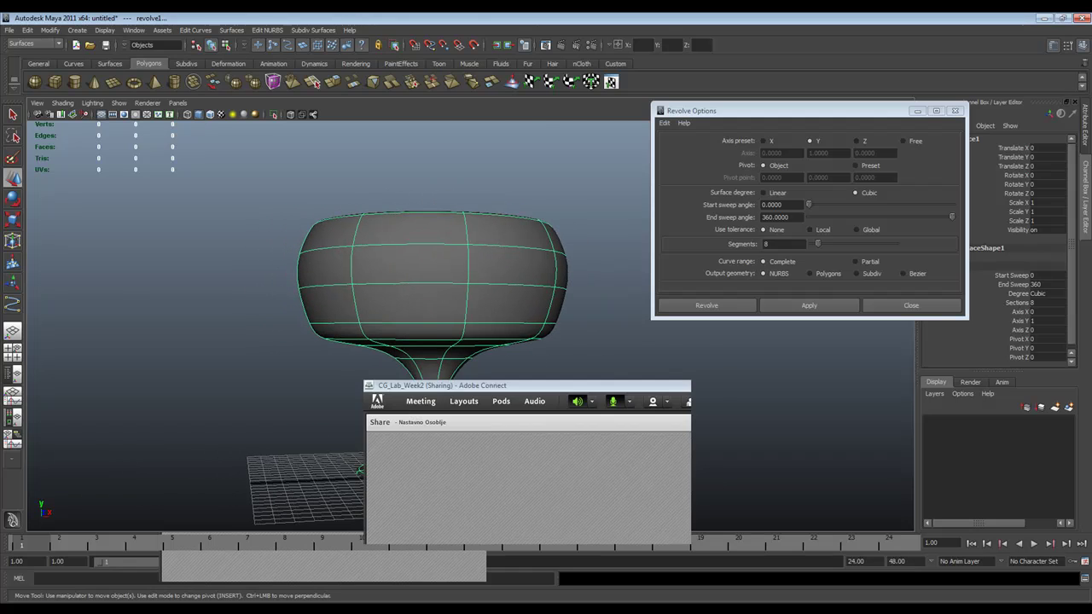
key("space")
key("space")
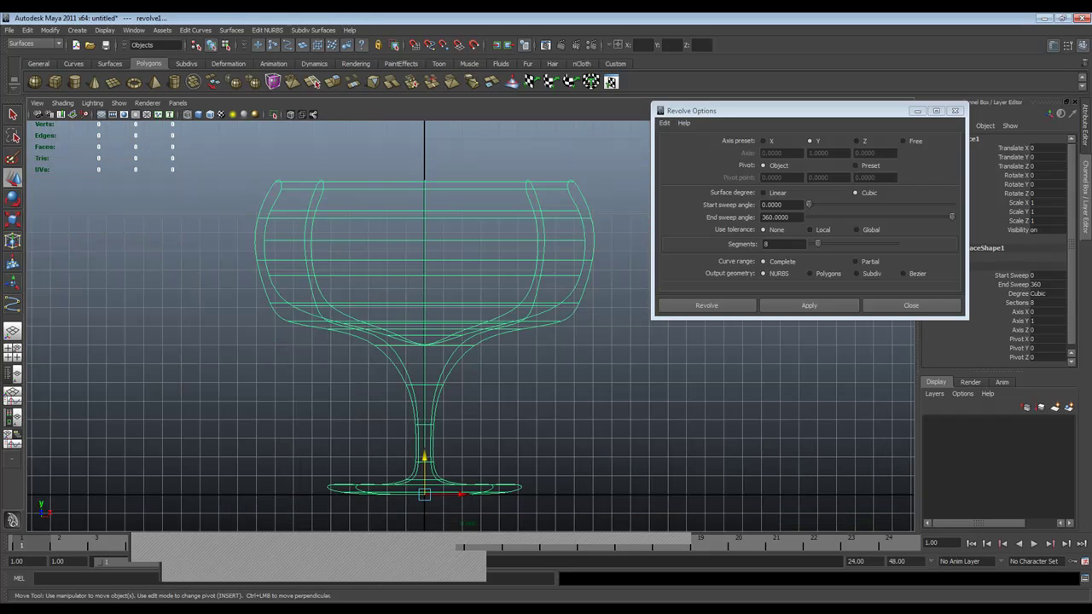
scroll(471, 326, "up", 1)
left_click(580, 375)
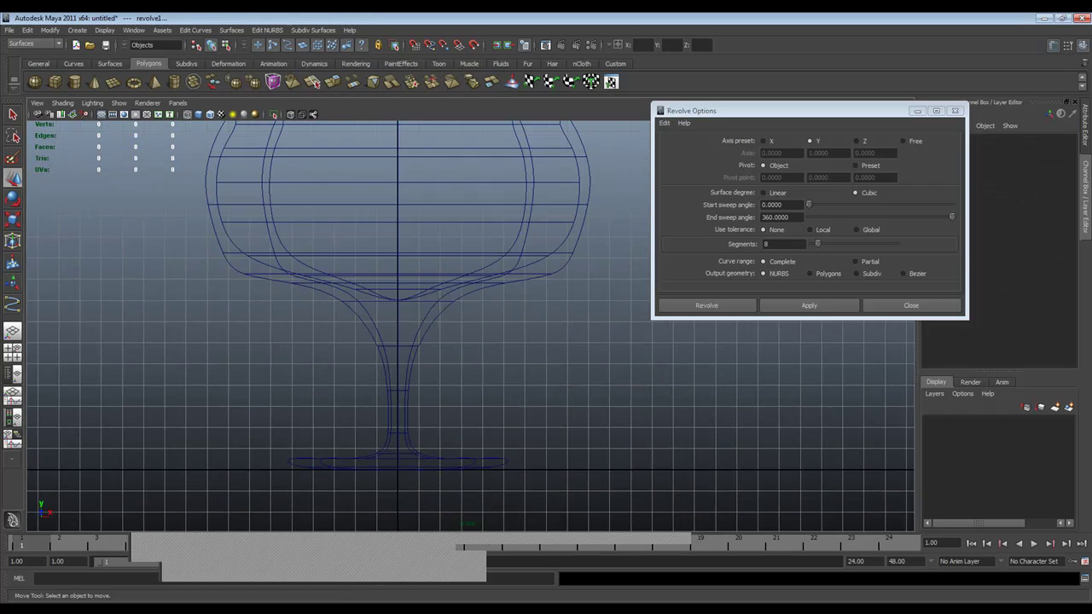
middle_click_drag(478, 256, 463, 378, "alt")
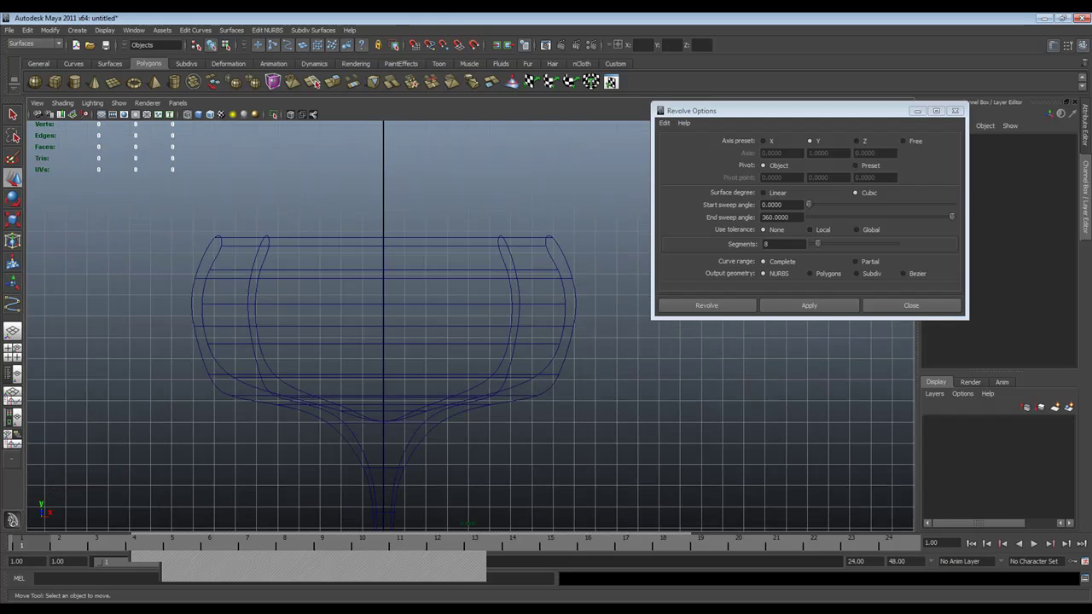
- Select the profile curve of the revolved goblet, display its control vertices, and close the Revolve options
left_click(463, 376)
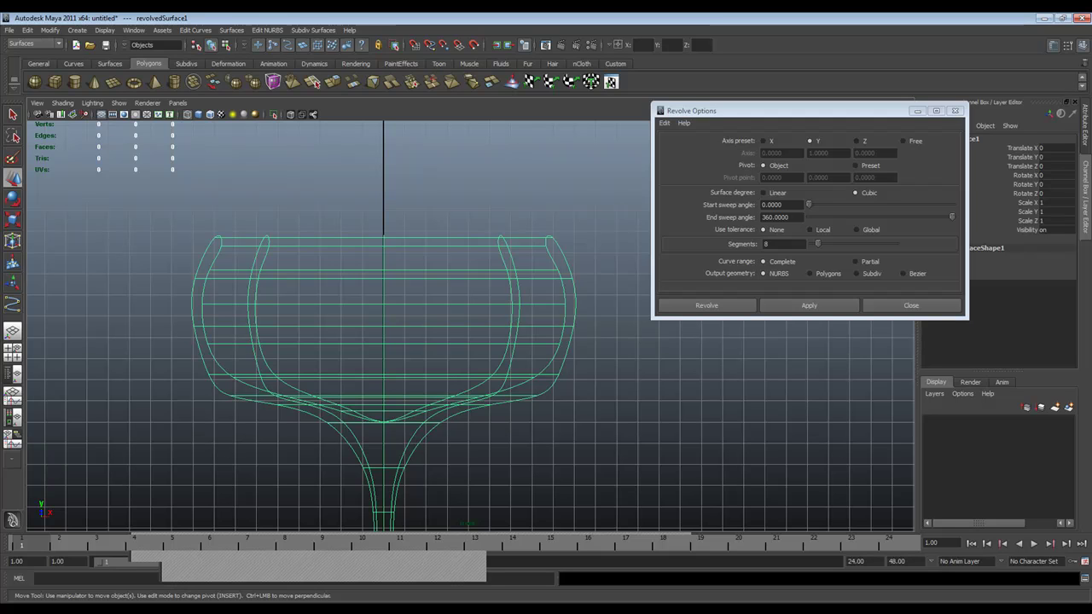
left_click_drag(602, 256, 490, 362)
middle_click_drag(491, 363, 490, 341, "alt")
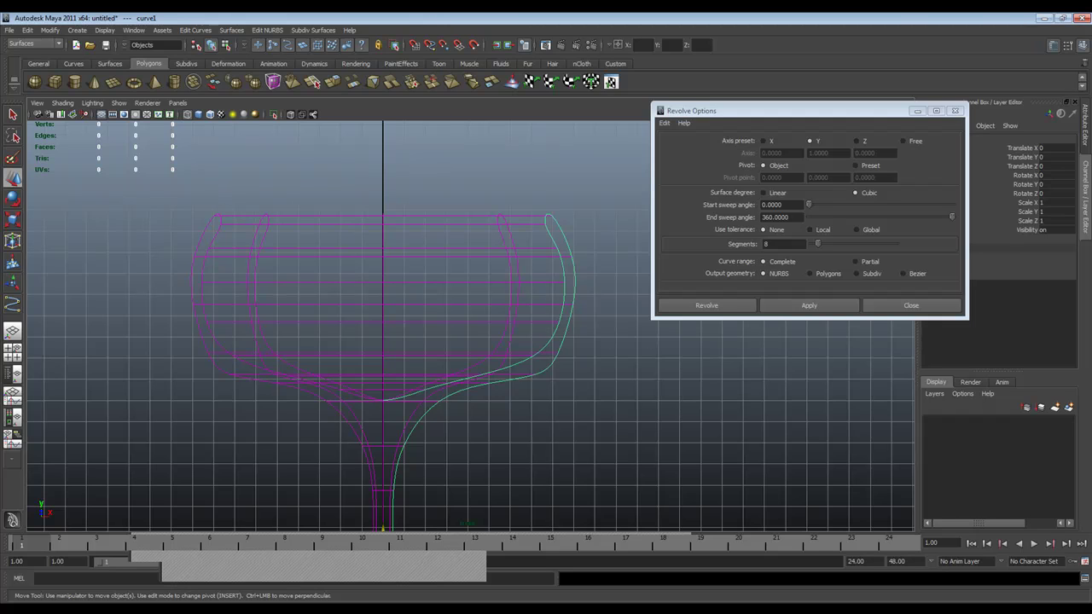
key("F8")
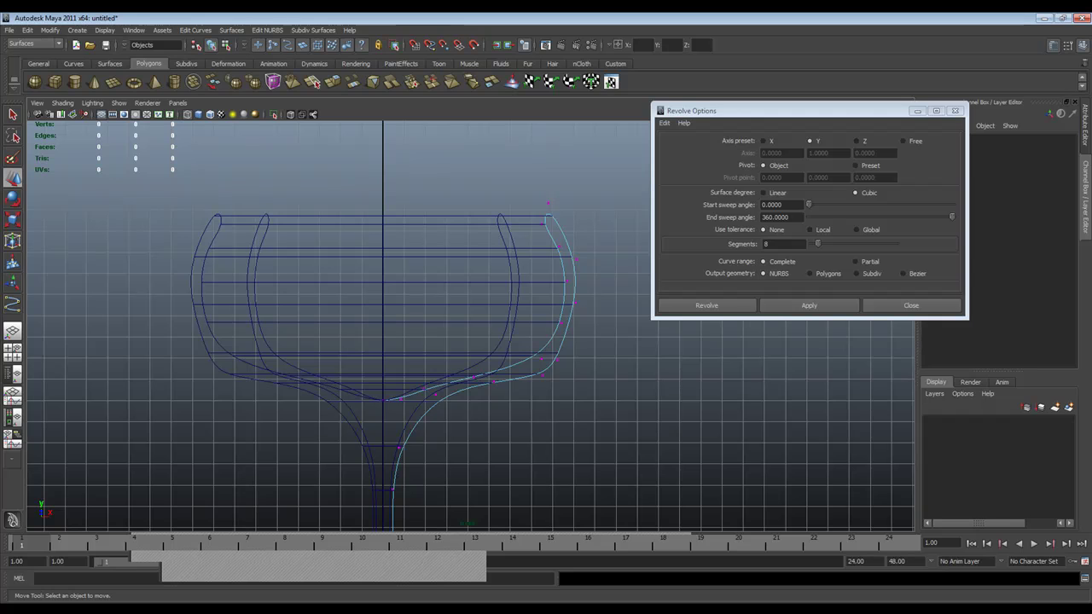
left_click_drag(802, 111, 746, 171)
left_click(898, 171)
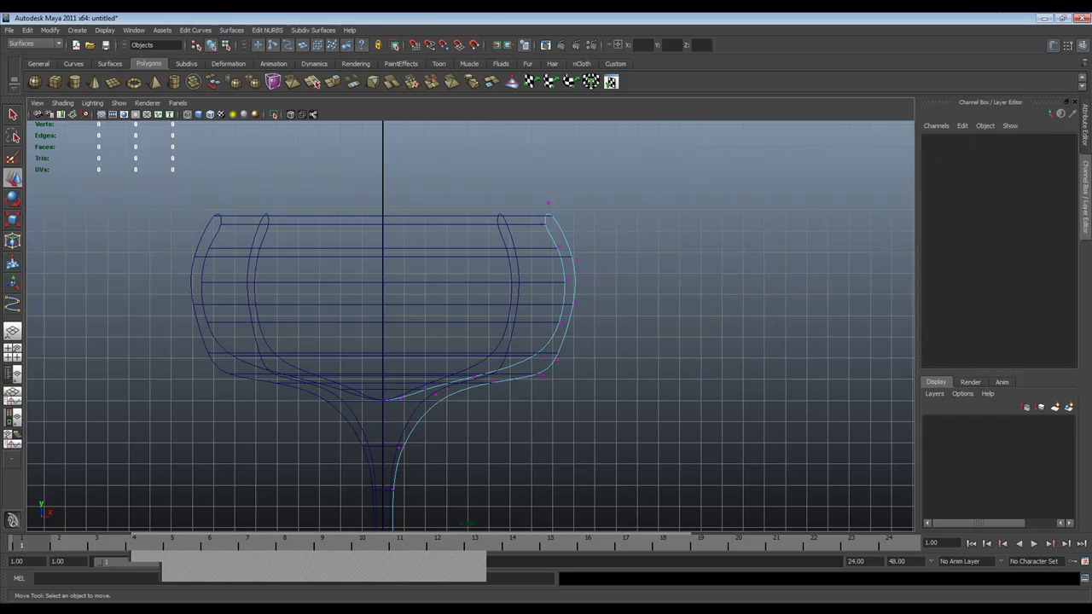
- In the four-view layout, move the profile curve's bowl control vertices inward to straighten and narrow the goblet's wall
key("space")
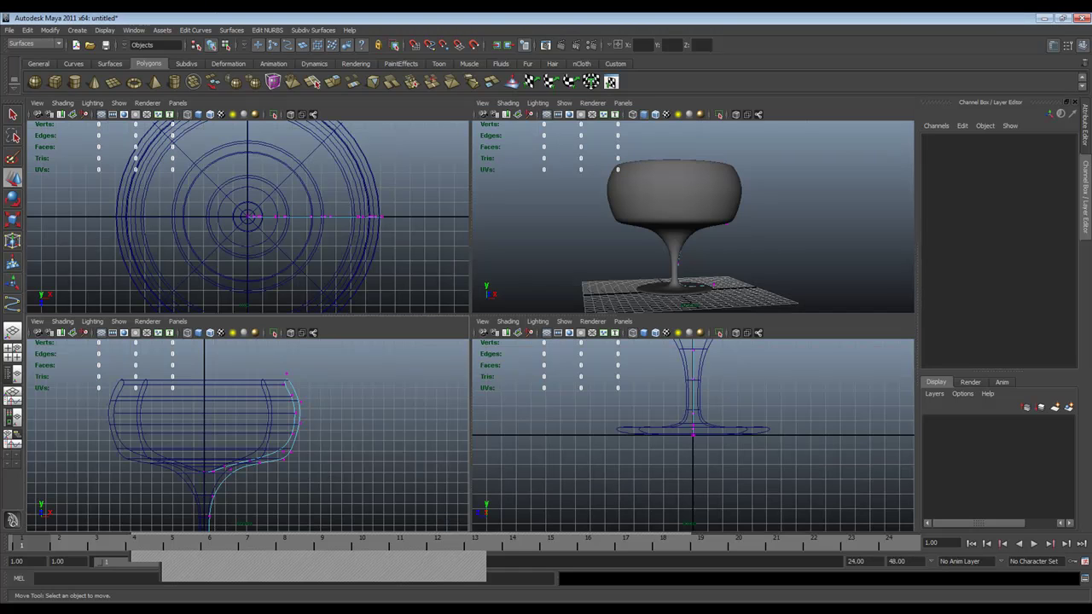
middle_click_drag(247, 435, 299, 430, "alt")
right_click_drag(673, 222, 767, 222, "alt")
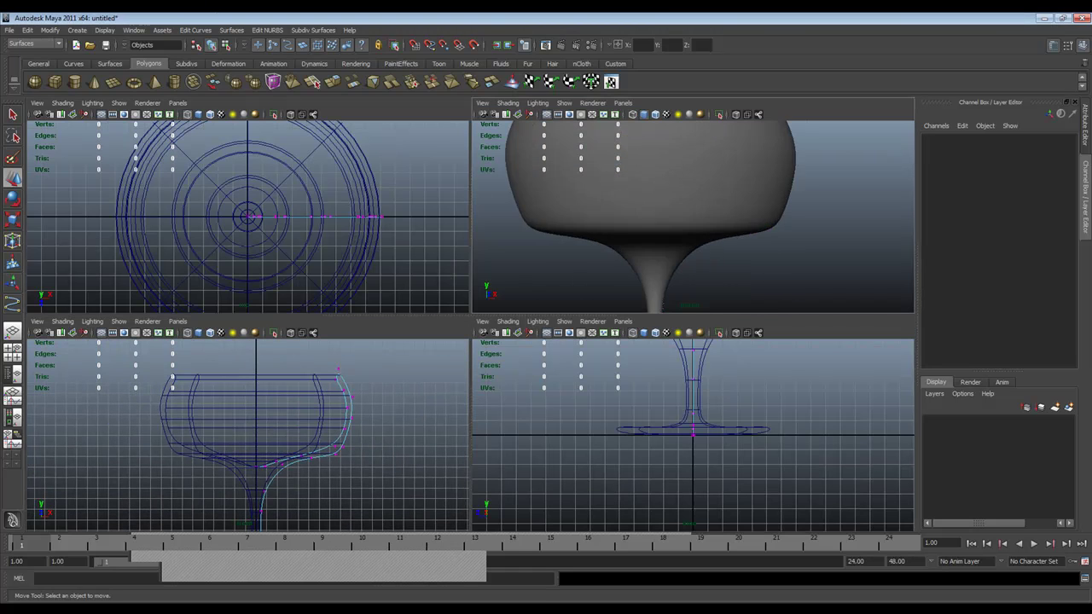
left_click_drag(690, 188, 683, 248, "alt")
right_click_drag(684, 239, 640, 239, "alt")
left_click_drag(665, 239, 653, 230, "alt")
middle_click_drag(652, 231, 657, 236, "alt")
left_click_drag(656, 235, 665, 230, "alt")
key("w")
left_click(724, 141)
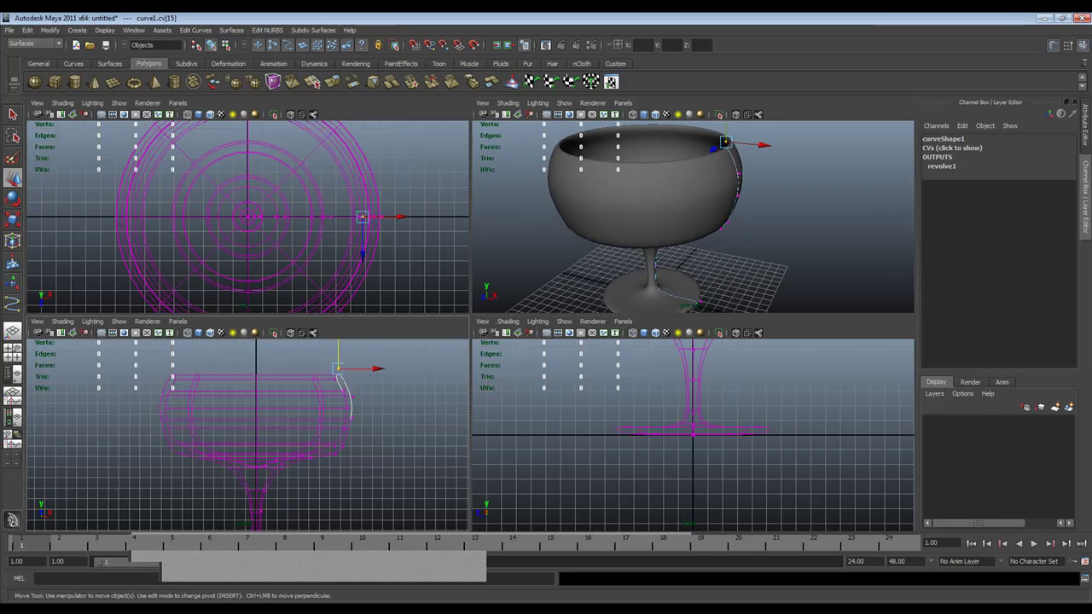
left_click(335, 378, "shift")
left_click_drag(336, 374, 347, 423)
left_click(311, 457, "shift")
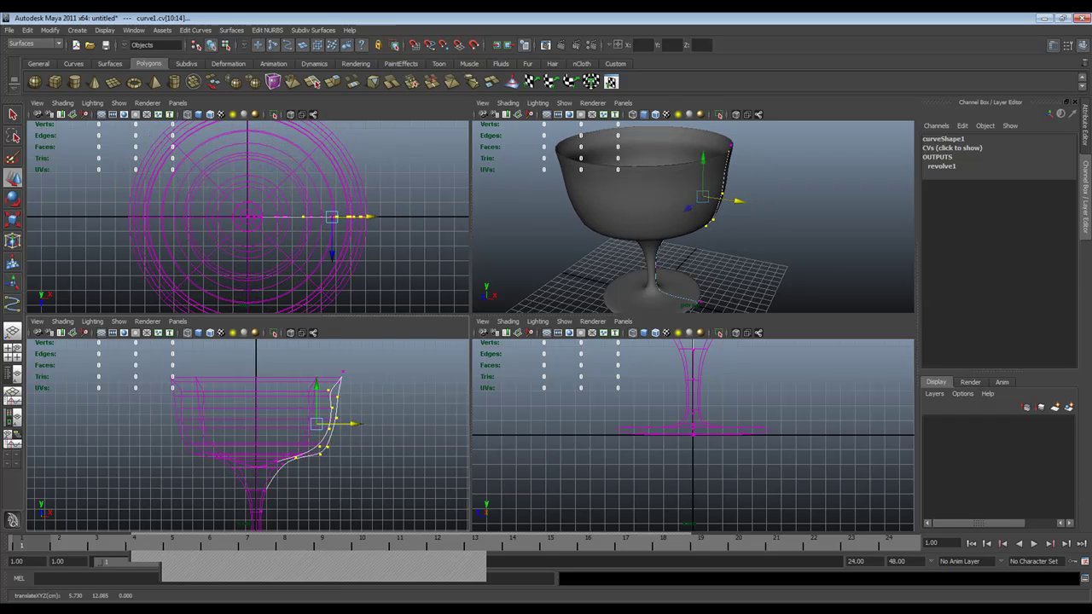
- Shift the profile curve's rim control vertex to round the lip, and raise the vertices along the bowl's base and stem
left_click(319, 371)
mouse_move(320, 372)
left_mouse_down()
mouse_move(352, 379)
mouse_move(331, 368)
left_mouse_up()
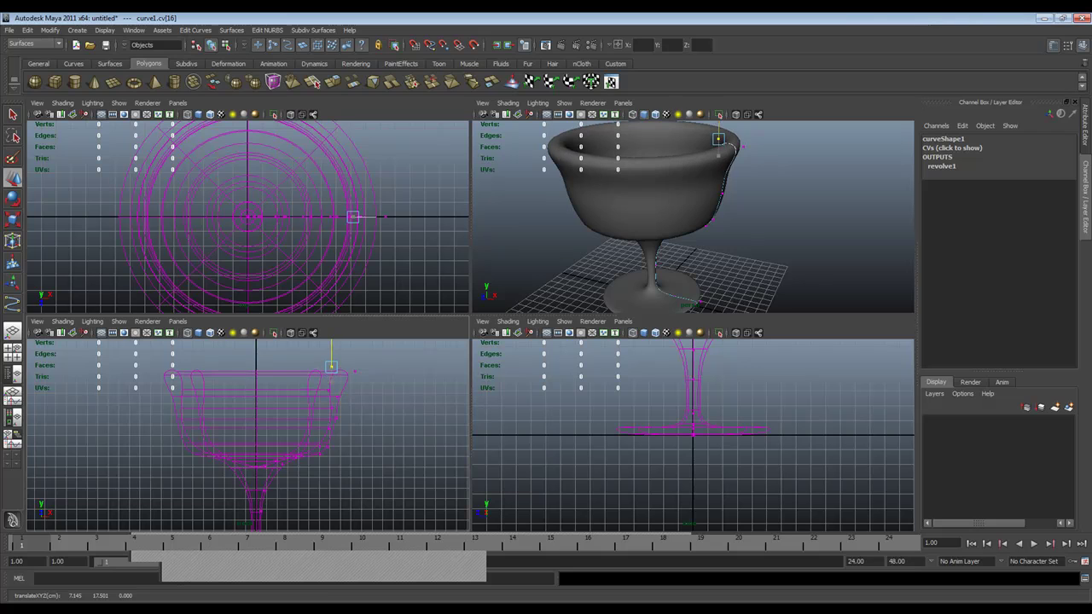
middle_click_drag(337, 376, 348, 347, "alt")
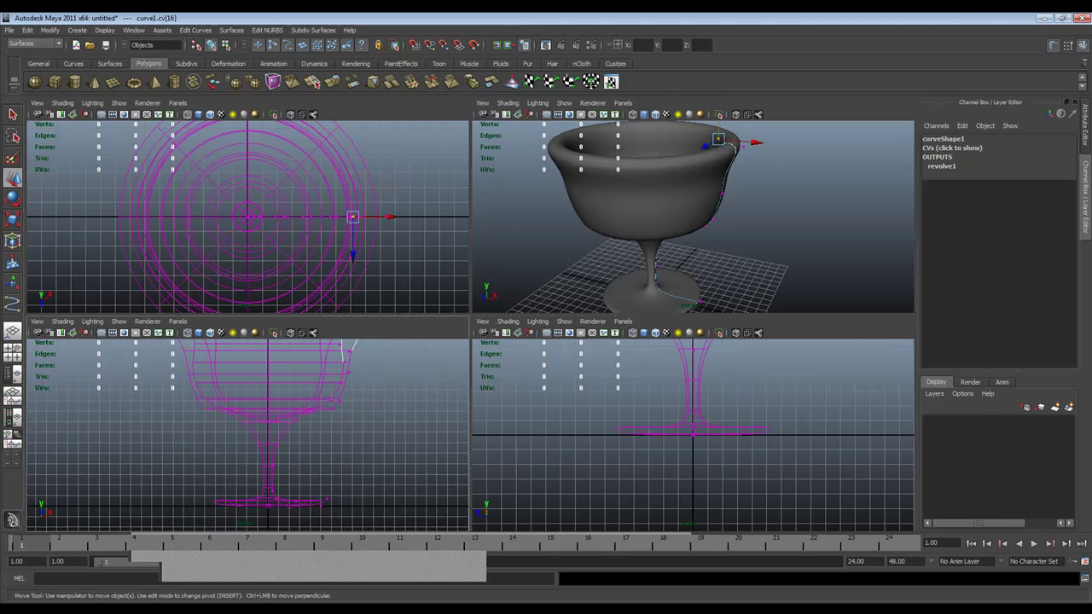
left_click_drag(364, 393, 192, 476)
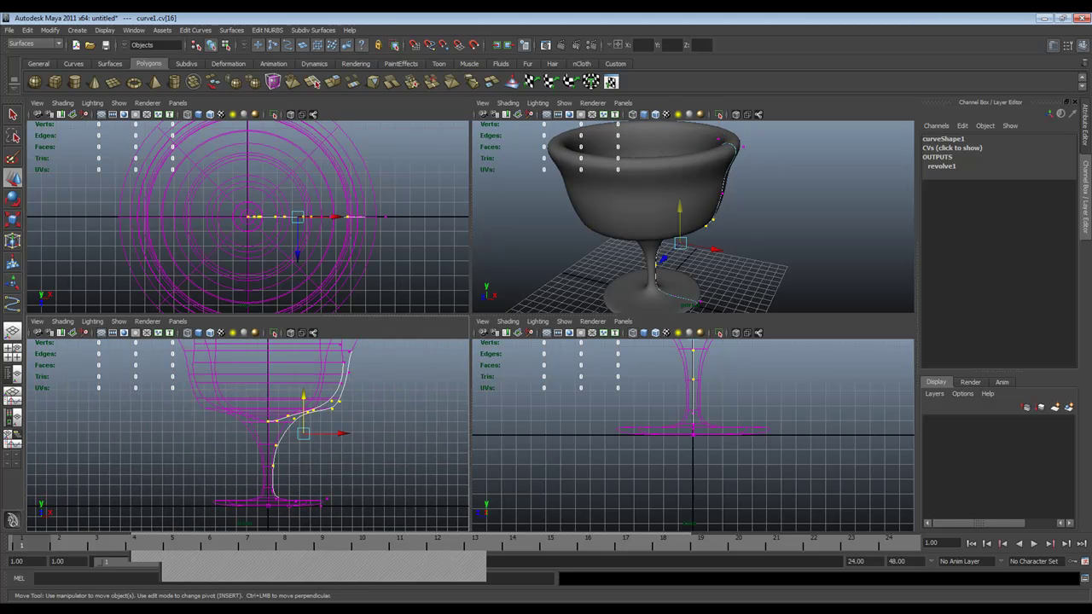
mouse_move(302, 395)
left_mouse_down()
mouse_move(303, 352)
mouse_move(303, 384)
left_mouse_up()
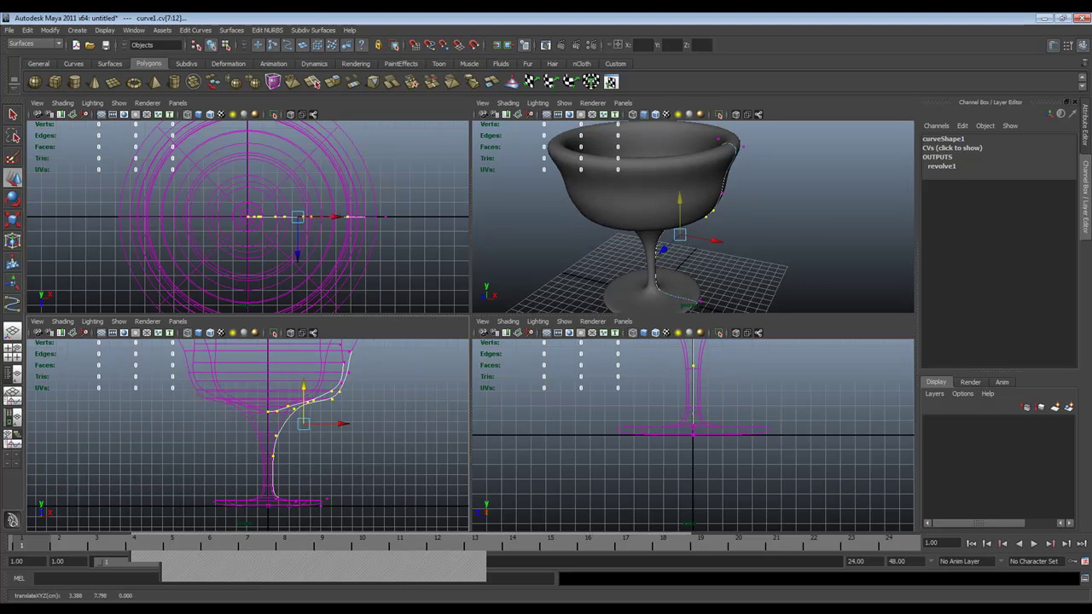
- Move the foot's control vertices inward to narrow the goblet's base, and clear the selection
left_click_drag(362, 455, 312, 487)
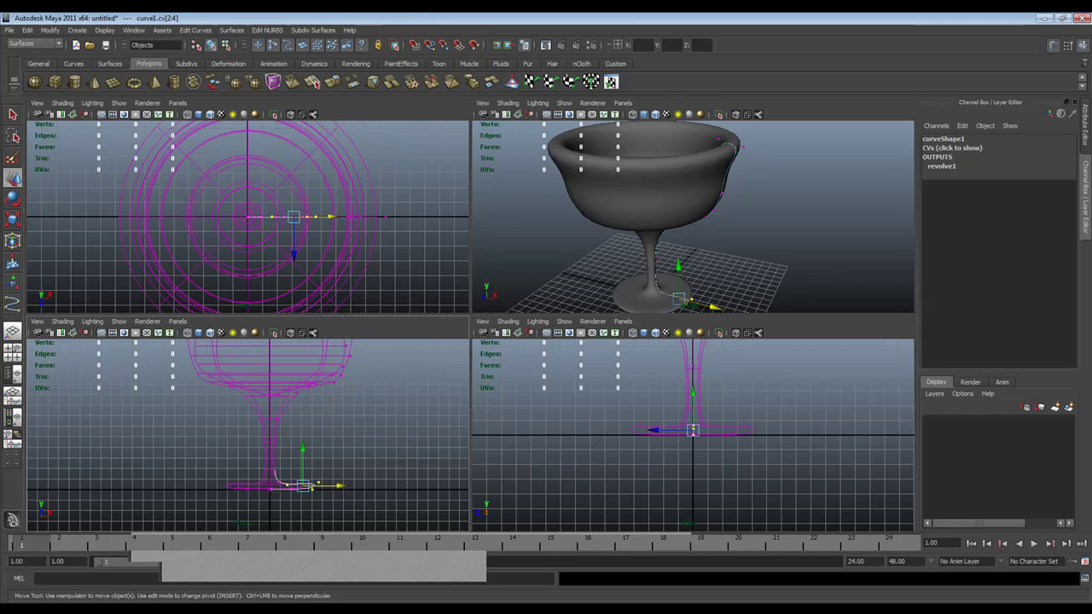
left_click(303, 485)
left_click(819, 192)
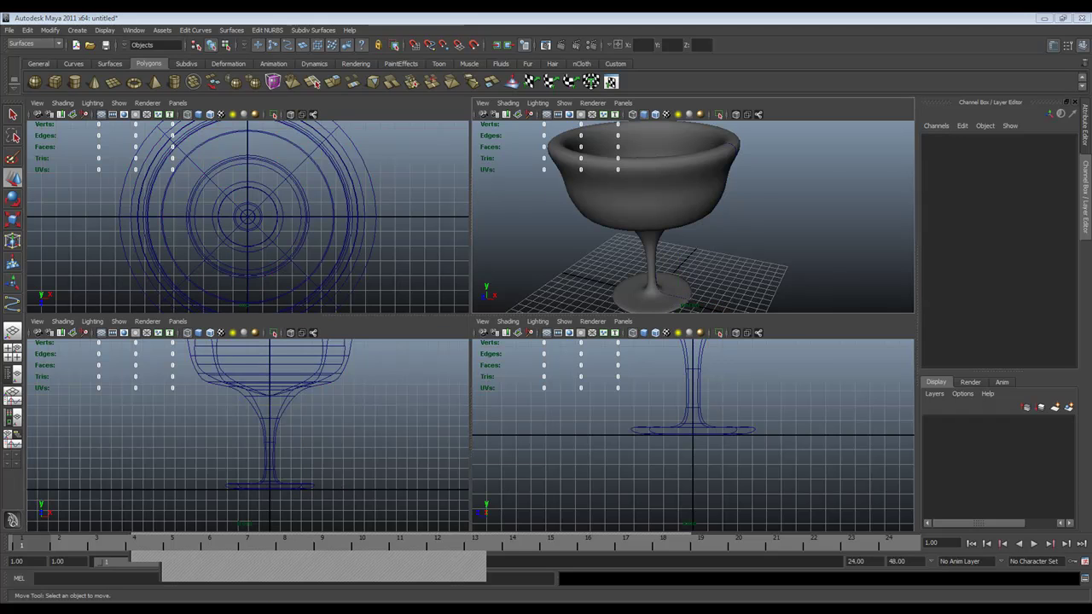
- In the maximized perspective view, try moving the profile curve about 10 and about 6 units along X, undoing each move
key("space")
left_click_drag(469, 324, 503, 300, "alt")
middle_click_drag(503, 300, 504, 267, "alt")
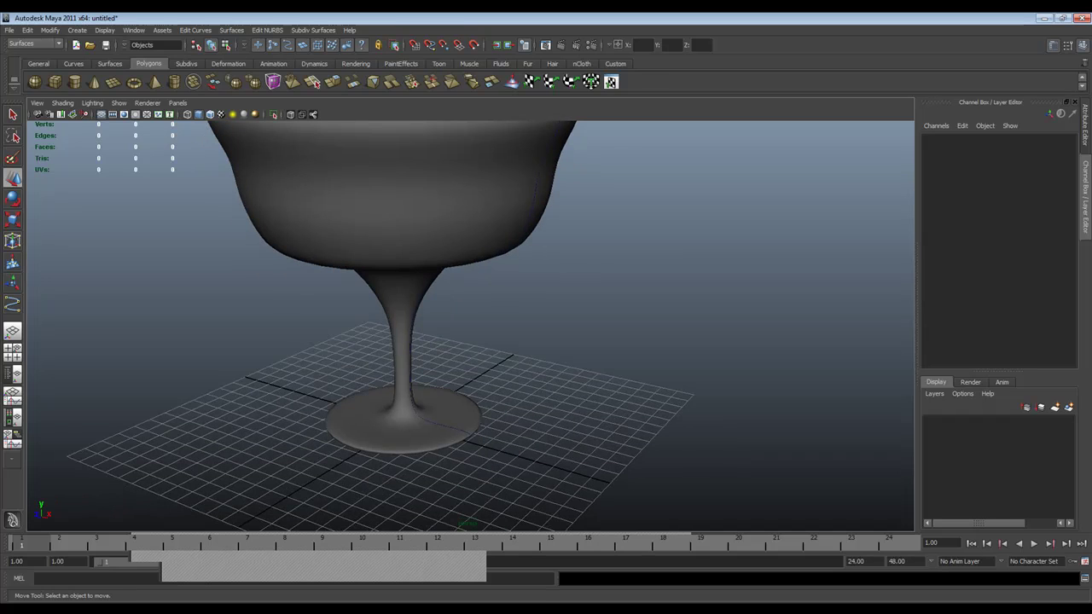
left_click(465, 431)
left_click_drag(444, 415, 522, 450)
scroll(503, 375, "down", 5)
left_click_drag(503, 375, 592, 413, "alt")
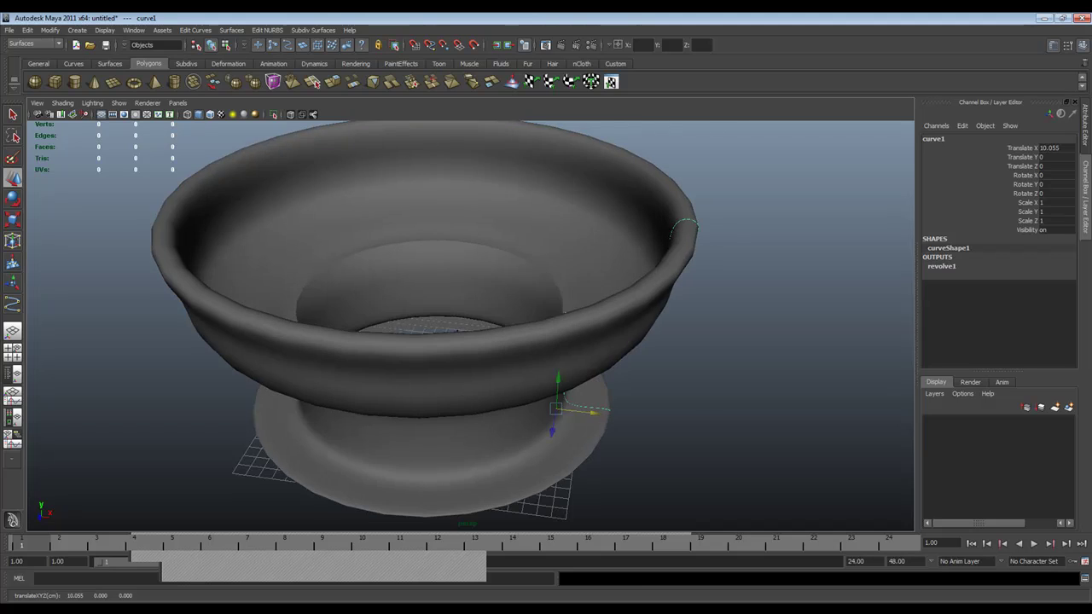
key("ctrl+z")
left_click_drag(465, 395, 537, 410)
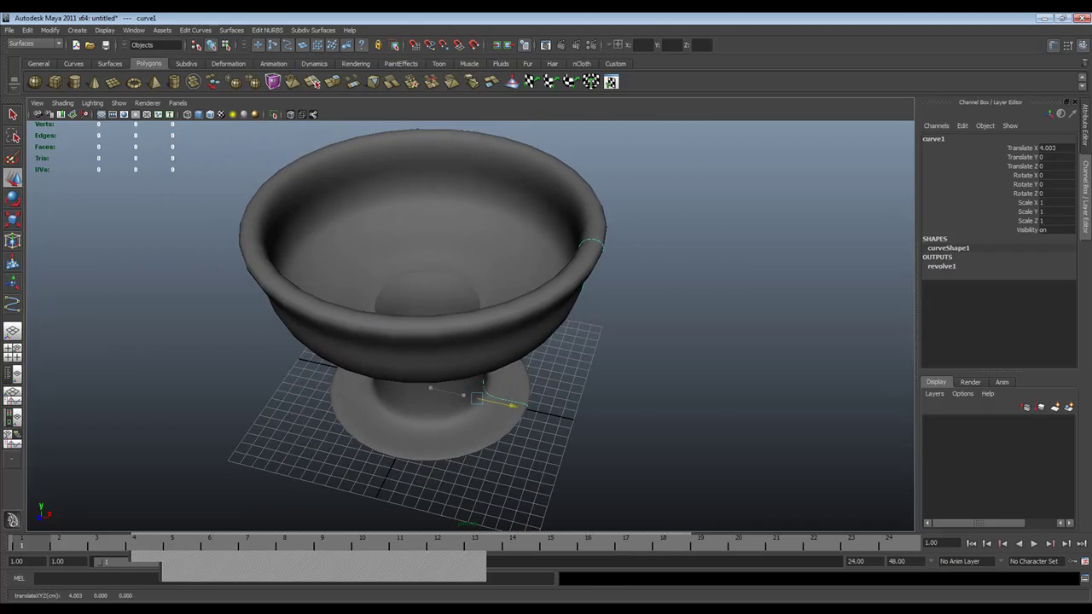
key("ctrl+z")
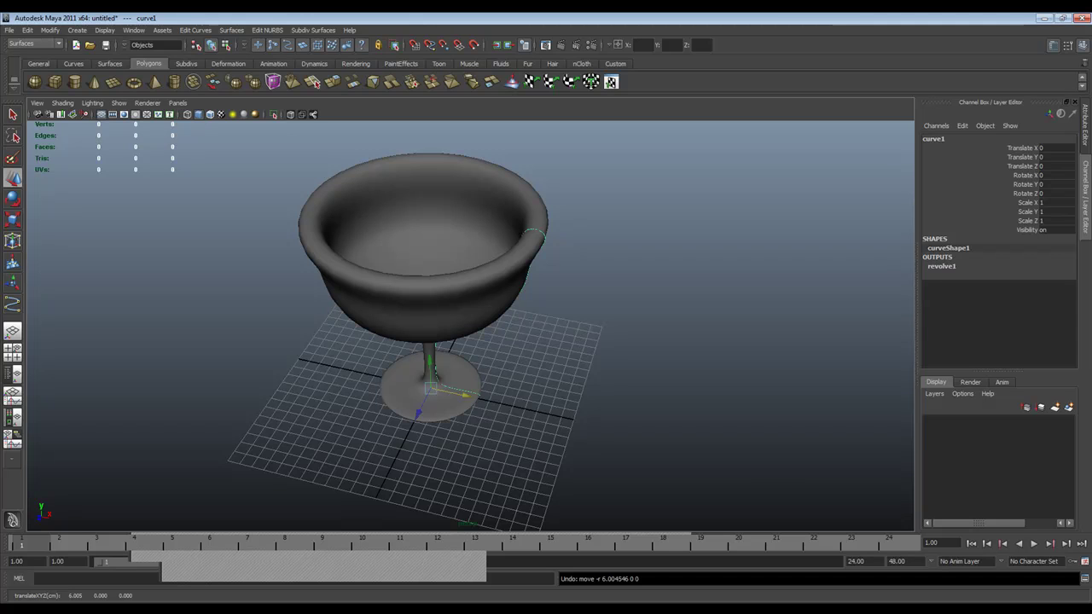
- Undo the control vertex edits and the revolve, back to the original profile curve alone
key("ctrl+z")
key("ctrl+z")
key("ctrl+z")
key("ctrl+z")
key("ctrl+z")
key("ctrl+z")
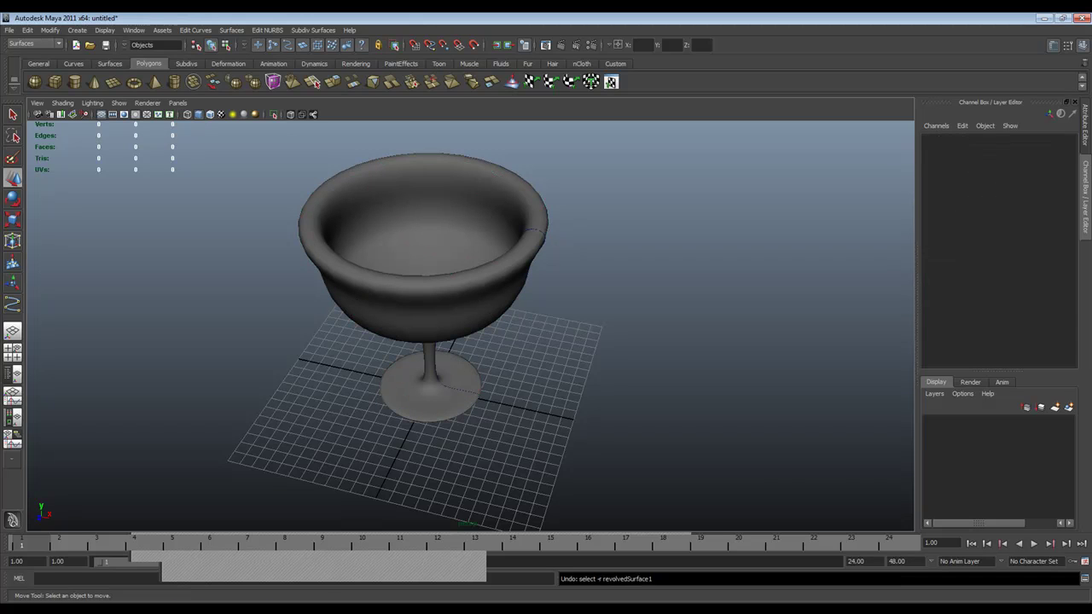
key("ctrl+z")
key("ctrl+z")
key("ctrl+z")
key("ctrl+z")
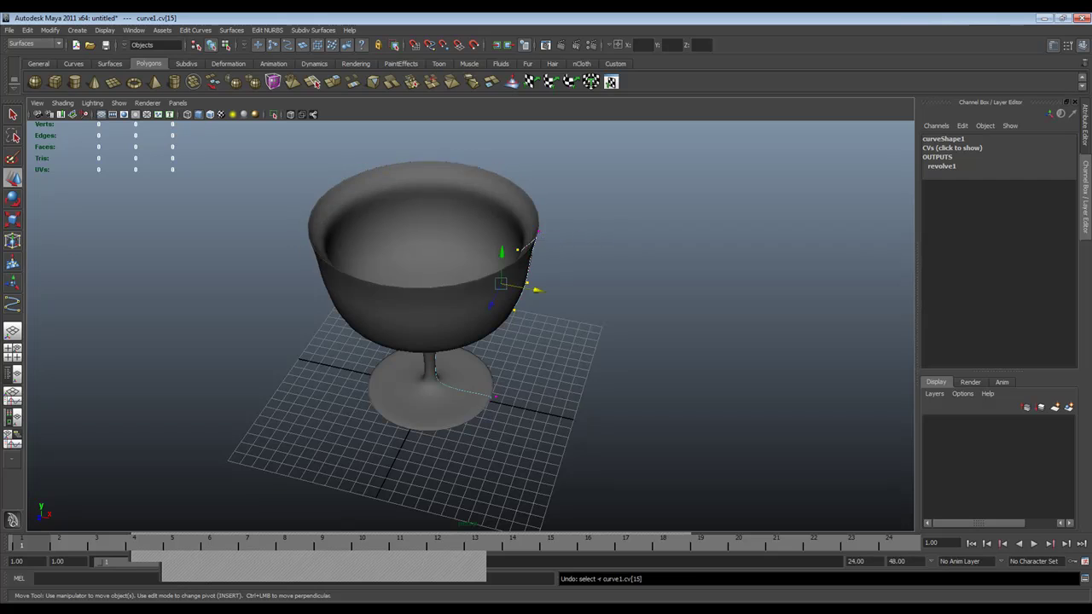
key("ctrl+z")
key("ctrl+z")
key("ctrl+z")
key("ctrl+z")
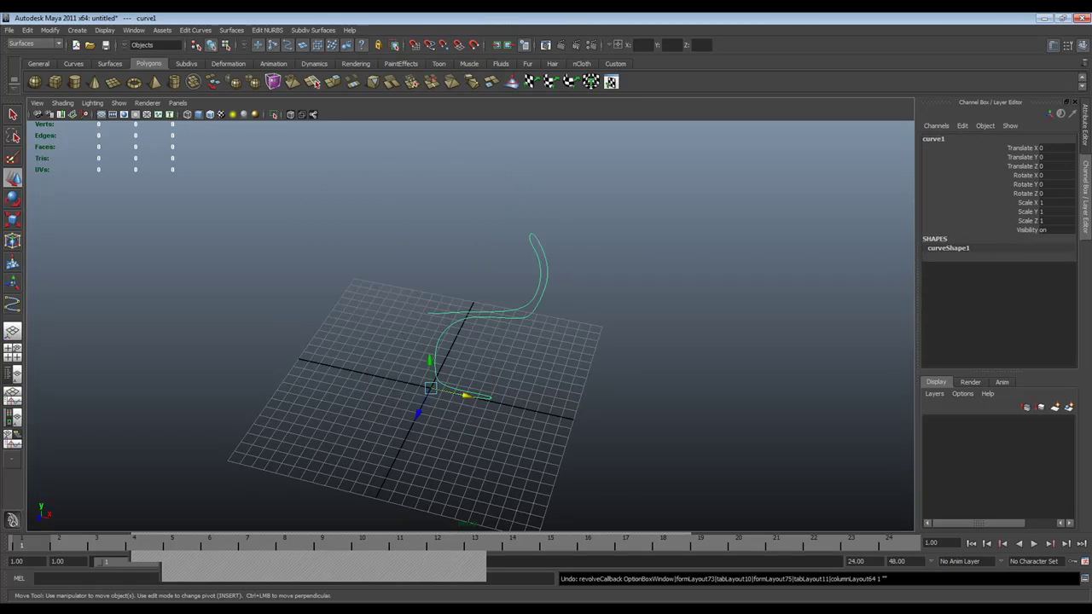
- Revolve the profile curve 360 degrees around the Z axis with 8 segments, cubic degree and NURBS output
left_click_drag(443, 358, 537, 360, "alt")
left_click_drag(512, 324, 527, 425, "alt")
left_click_drag(521, 375, 530, 288, "alt")
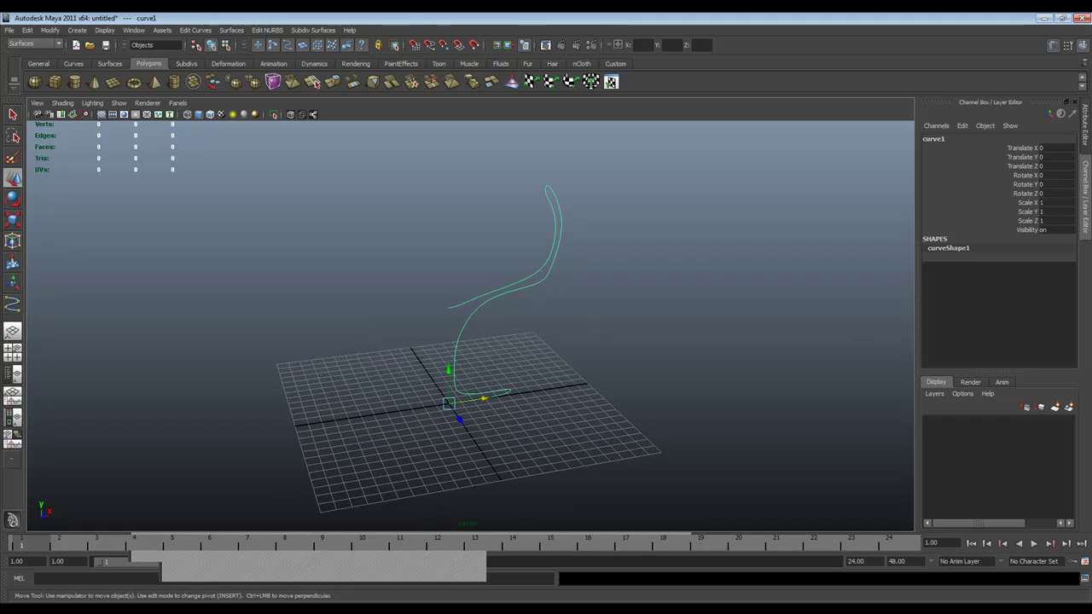
left_click(195, 30)
mouse_move(231, 29)
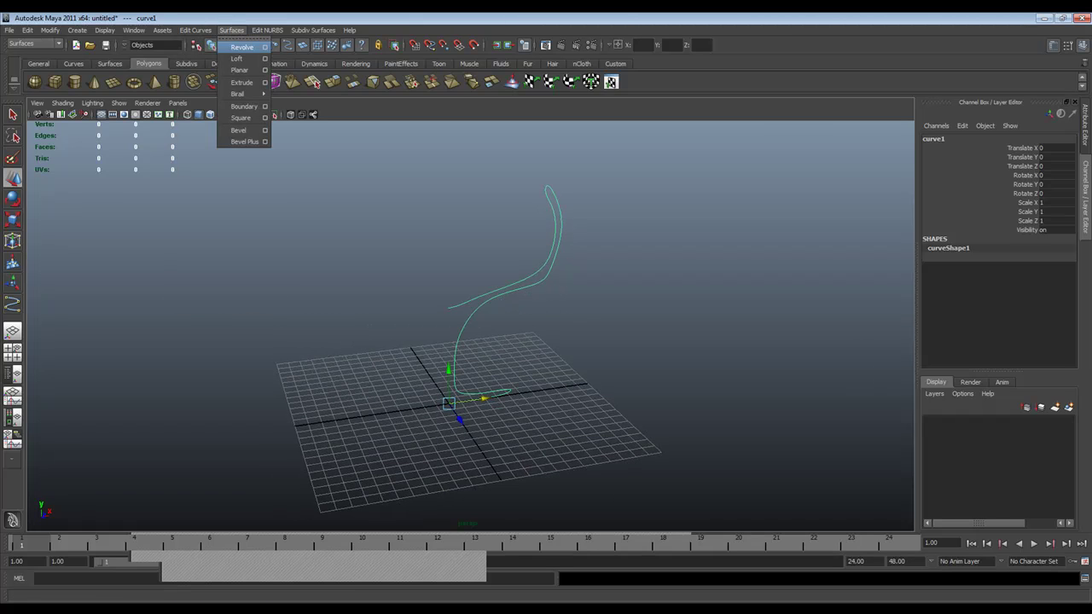
left_click(264, 47)
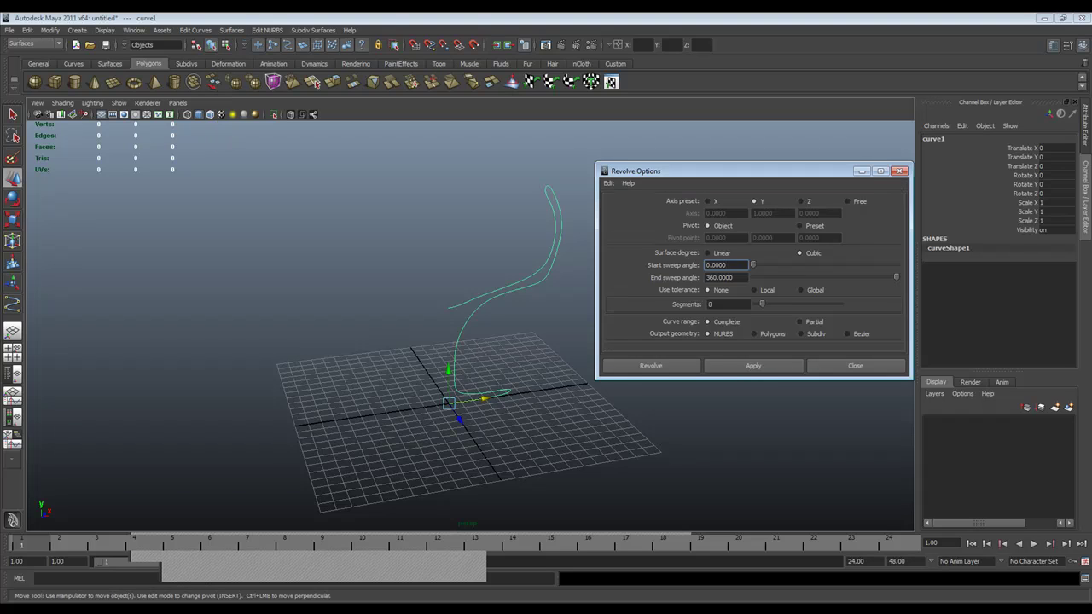
left_click_drag(733, 171, 732, 101)
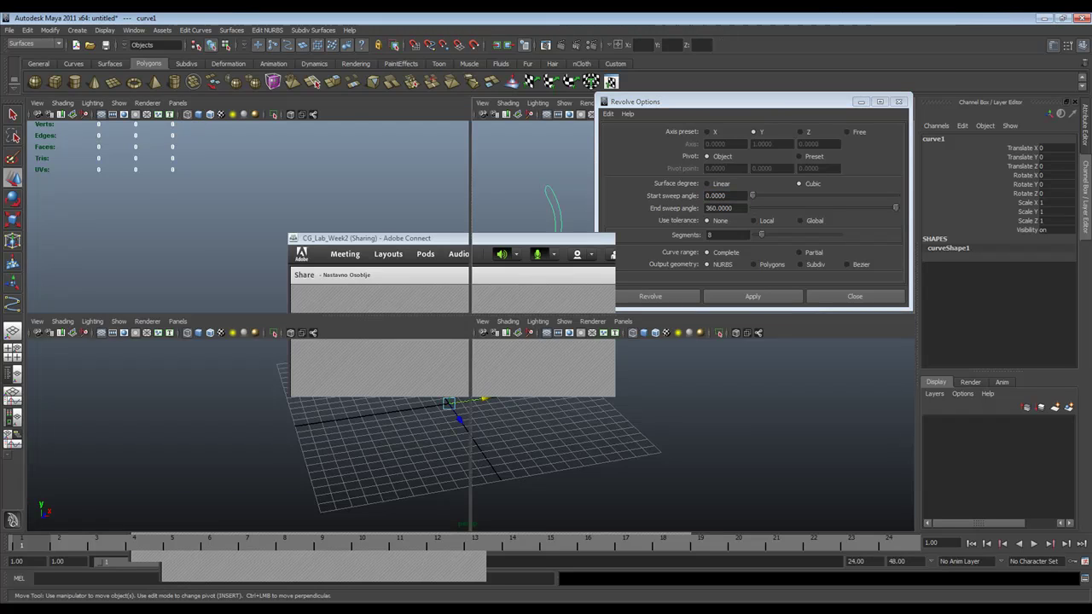
key("space")
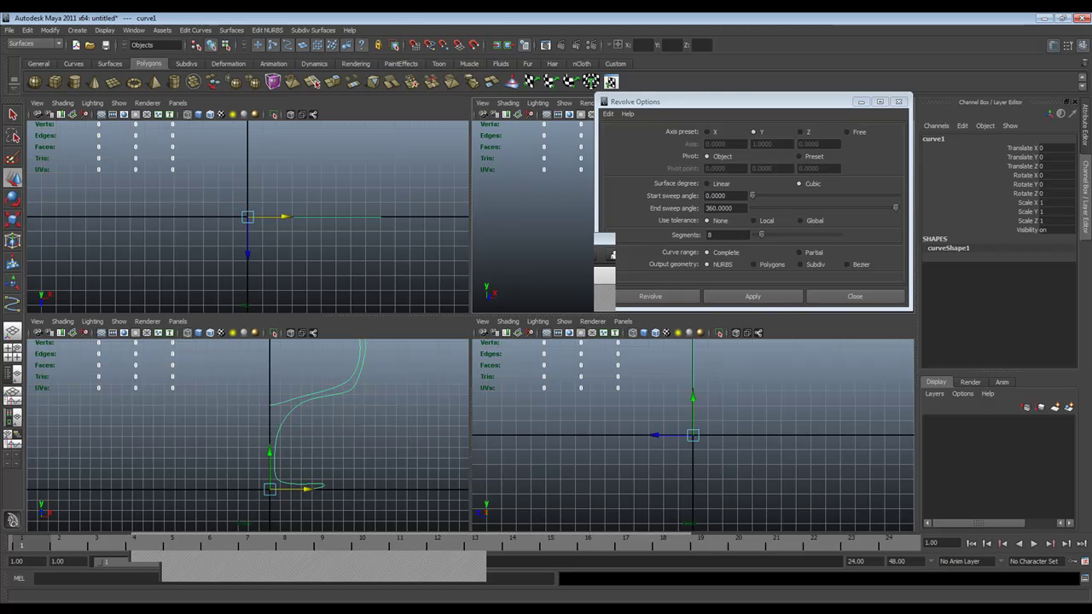
key("space")
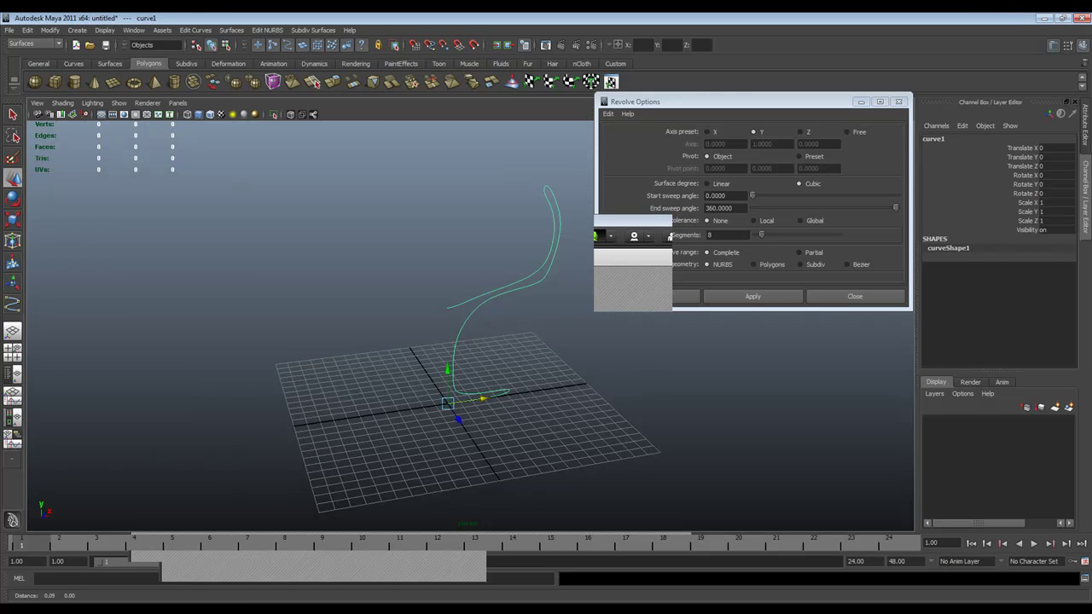
left_click(800, 132)
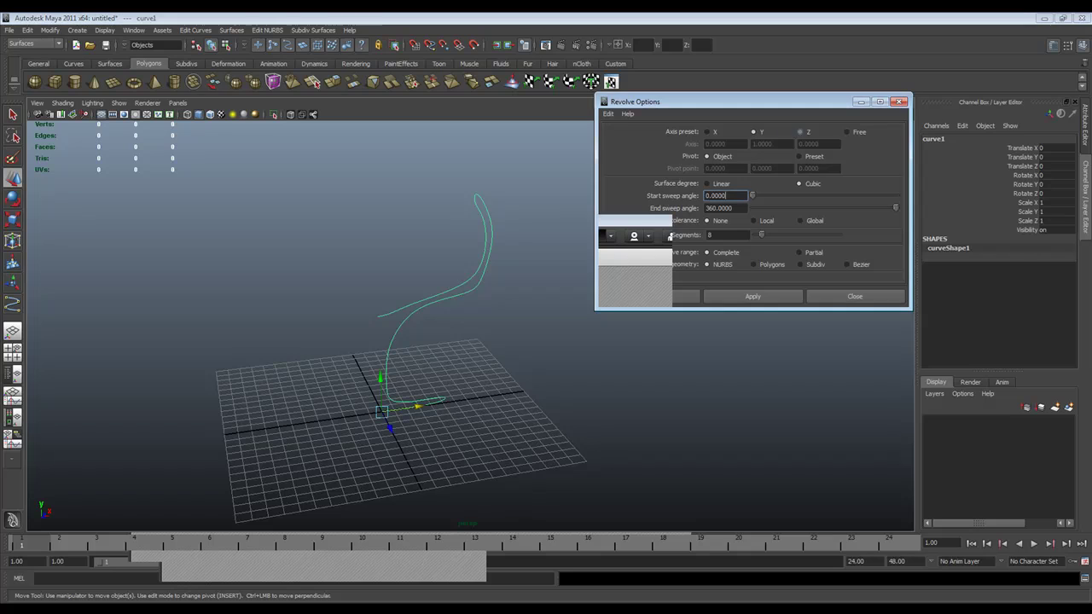
left_click(752, 296)
mouse_move(409, 358)
left_mouse_down("alt")
mouse_move(456, 336)
mouse_move(529, 328)
mouse_move(447, 324)
mouse_move(410, 397)
mouse_move(401, 456)
mouse_move(405, 358)
left_mouse_up("alt")
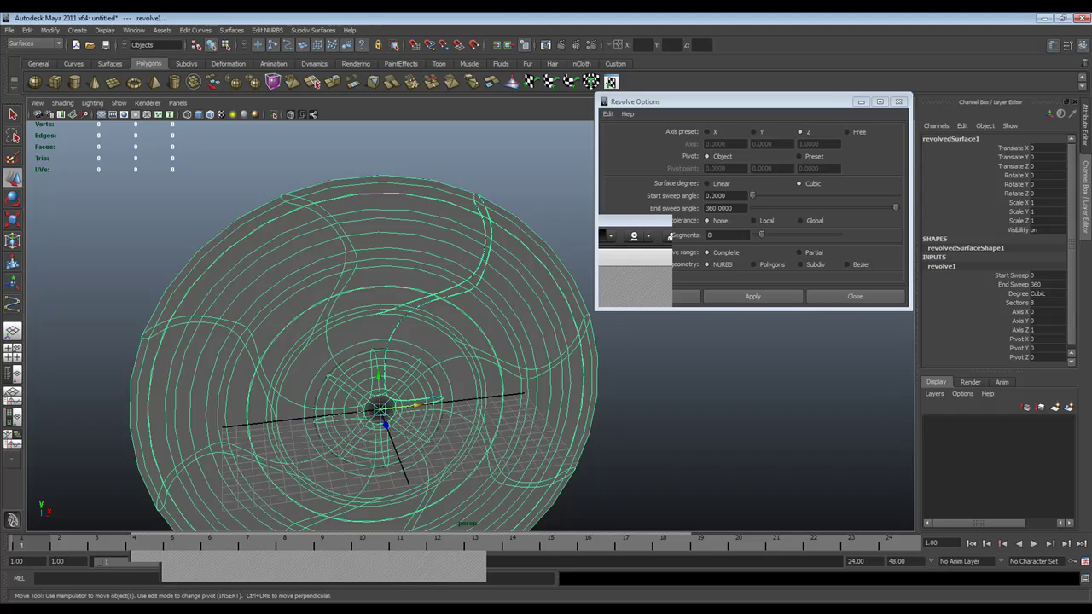
- Undo the revolve around Z, view the profile curve from the side, and close the Revolve options
key("ctrl+z")
left_click_drag(392, 366, 524, 397, "alt")
middle_click_drag(525, 396, 363, 362, "alt")
left_click_drag(363, 363, 384, 363, "alt")
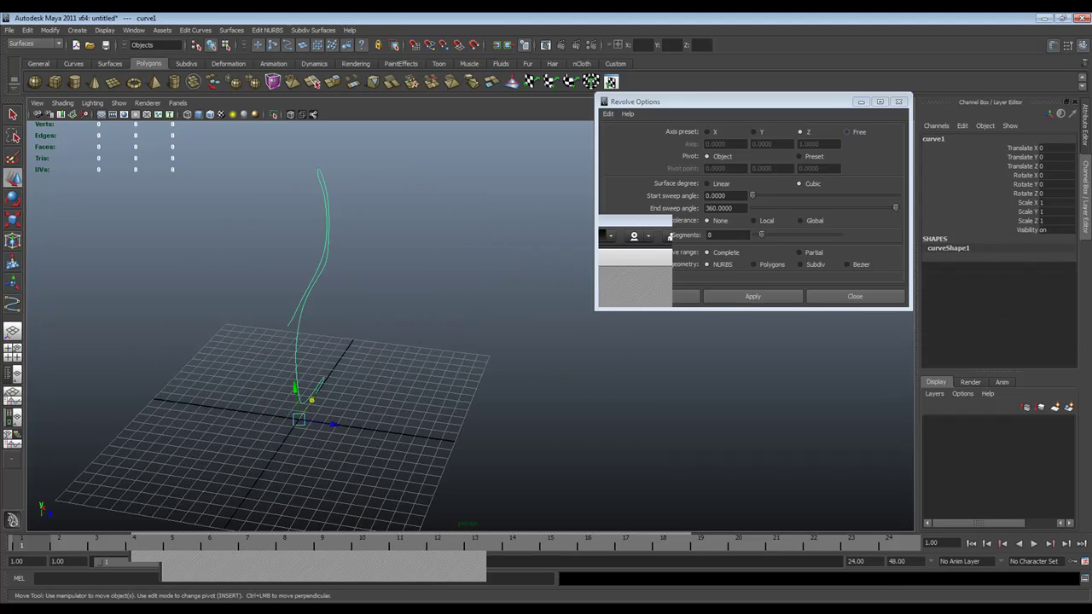
left_click(899, 101)
- Duplicate the profile curve and move the copy about 9.7 units along Z
left_click_drag(333, 424, 309, 420)
key("ctrl+z")
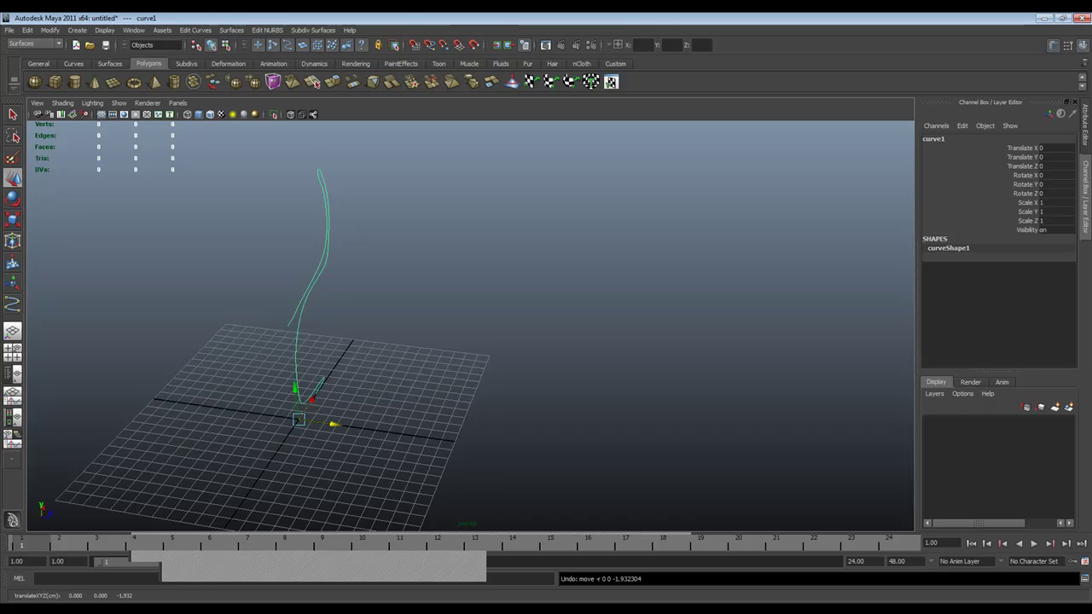
key("ctrl+d")
left_click_drag(333, 424, 527, 425)
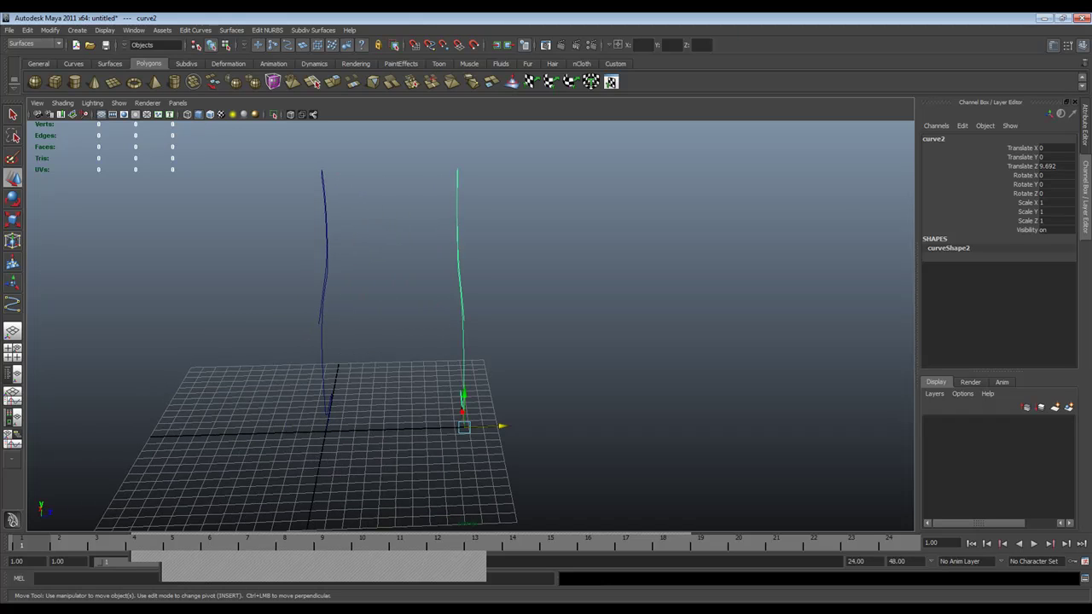
- Loft a surface between the original profile curve and its moved copy
left_click(323, 341)
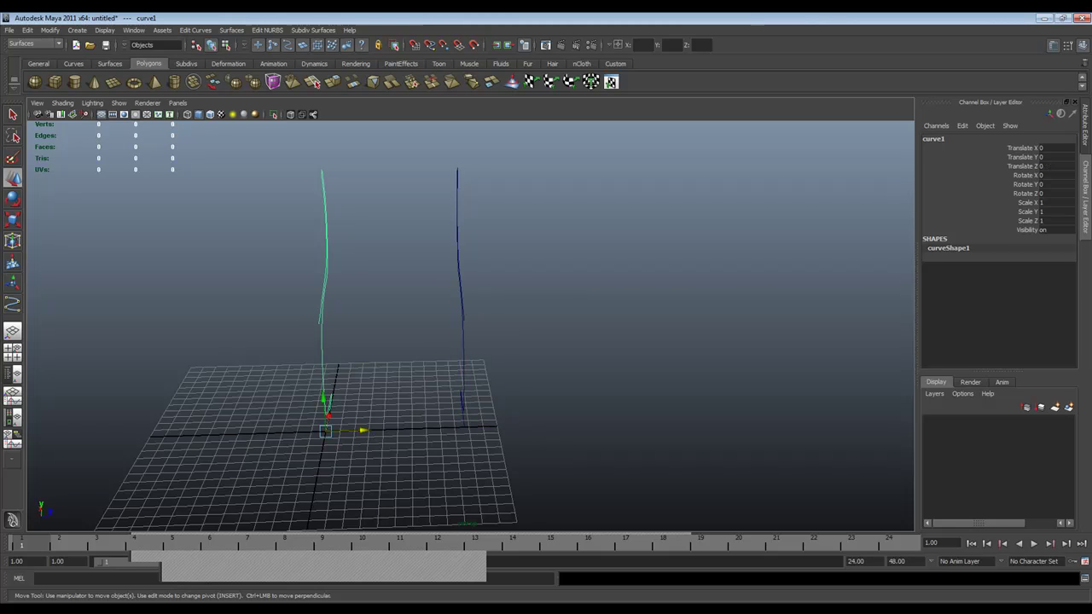
left_click(462, 307, "shift")
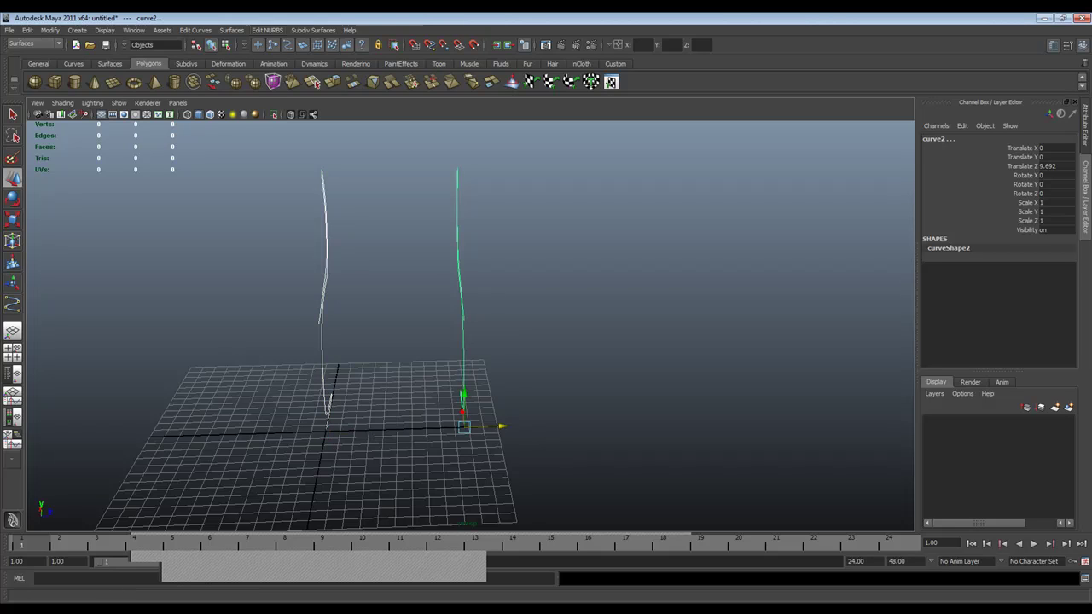
left_click(231, 30)
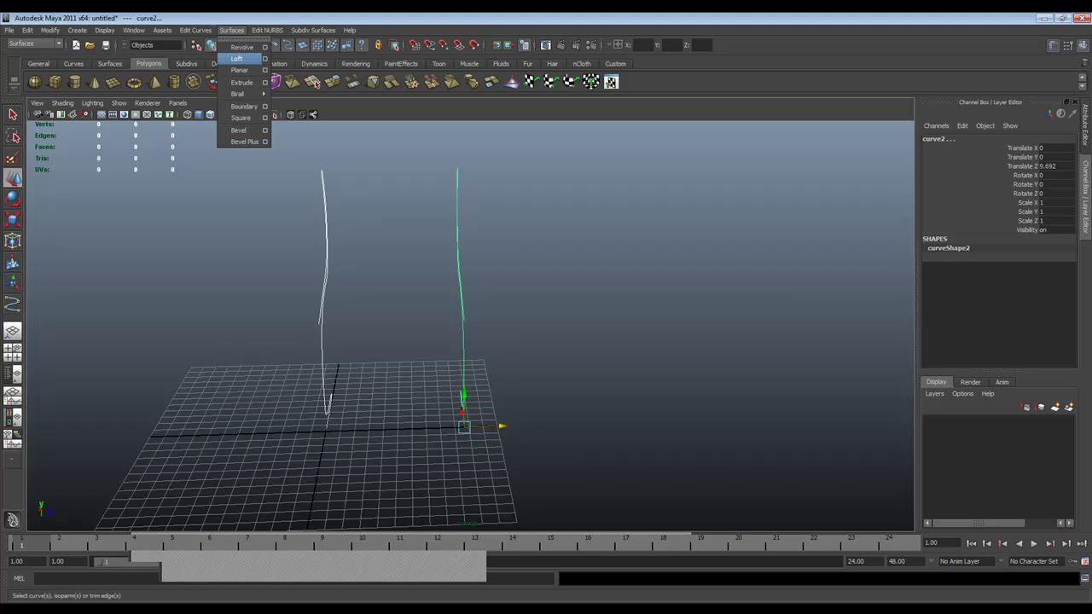
left_click(238, 58)
left_click_drag(546, 324, 321, 358, "alt")
scroll(324, 330, "up", 4)
left_click_drag(478, 358, 384, 299, "alt")
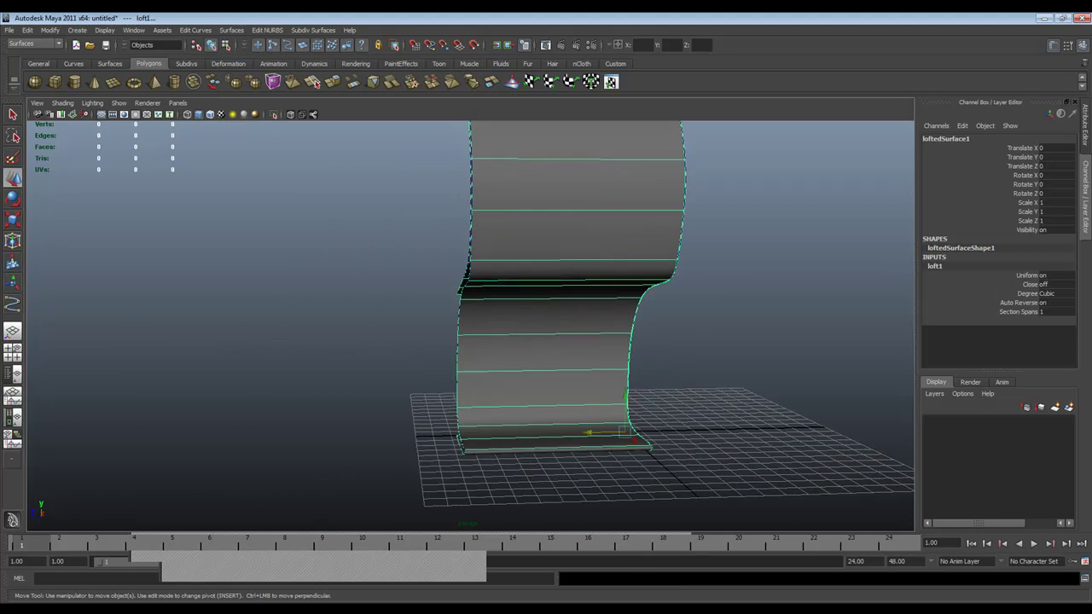
middle_click_drag(383, 299, 324, 413, "alt")
left_click_drag(324, 413, 409, 375, "alt")
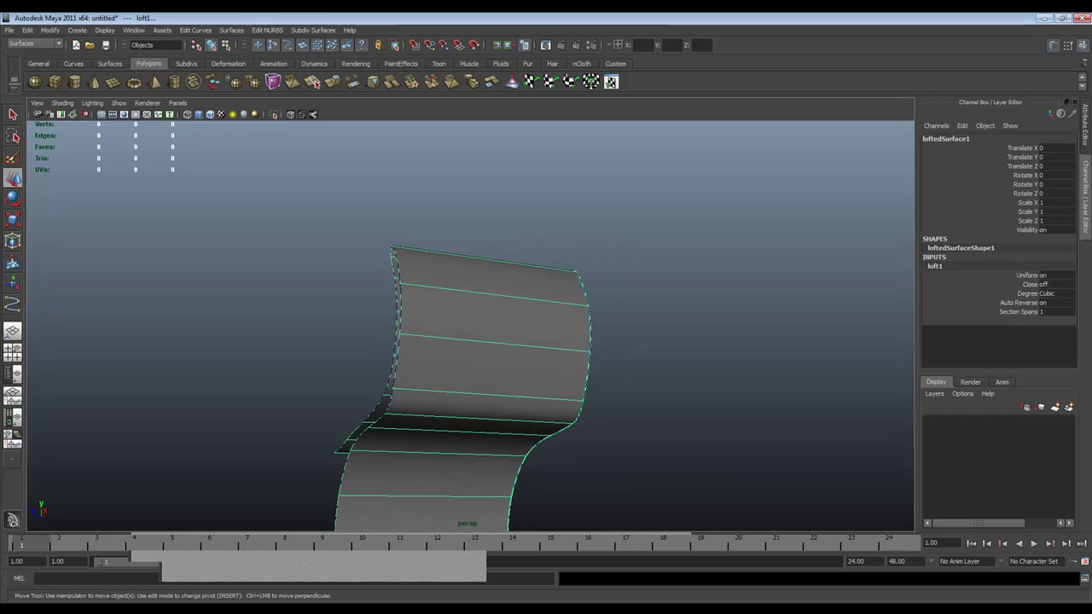
- Delete the lofted surface together with both profile curves to empty the scene
left_click(665, 358)
left_click_drag(545, 359, 725, 363, "alt")
left_click_drag(529, 358, 384, 367, "alt")
middle_click_drag(529, 384, 324, 191, "alt")
left_click_drag(367, 324, 439, 341, "alt")
left_click(439, 341)
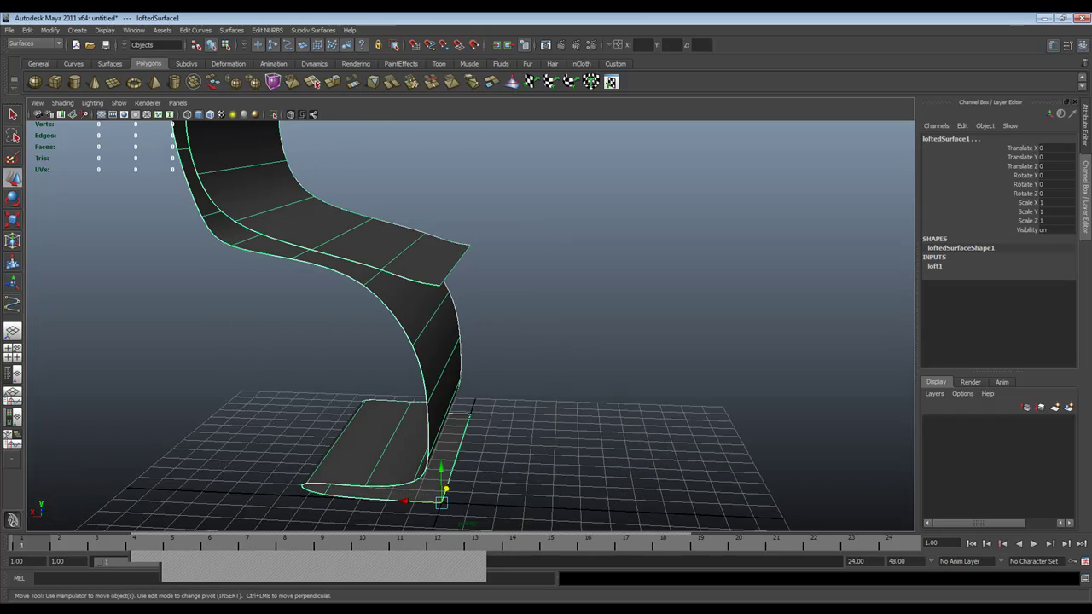
key("Delete")
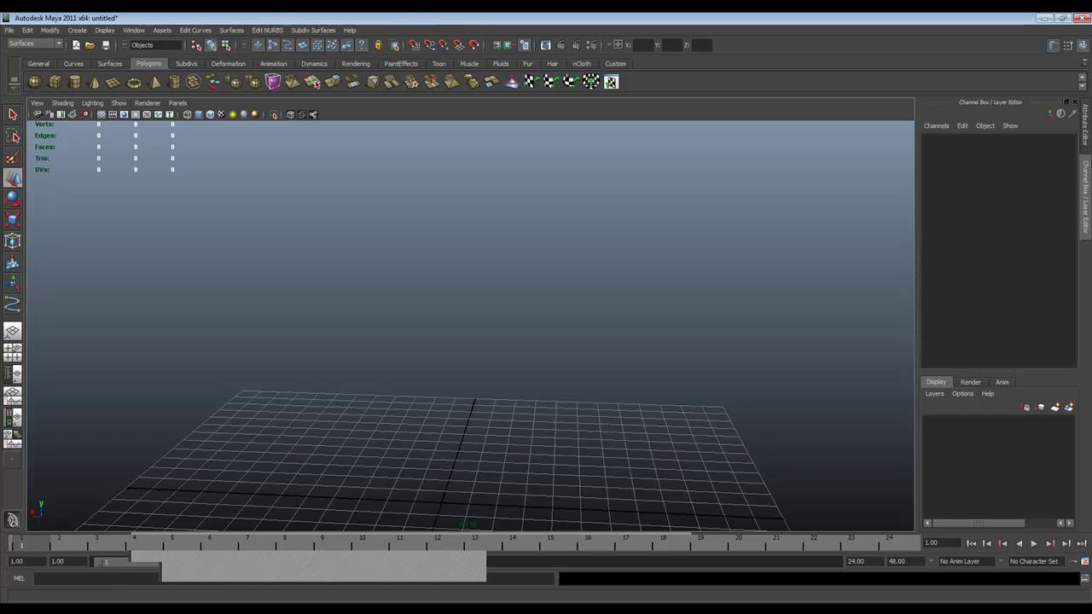
- Detach the NURBS Primitives creation list as a floating palette and place it in the upper part of the viewport
left_click(77, 30)
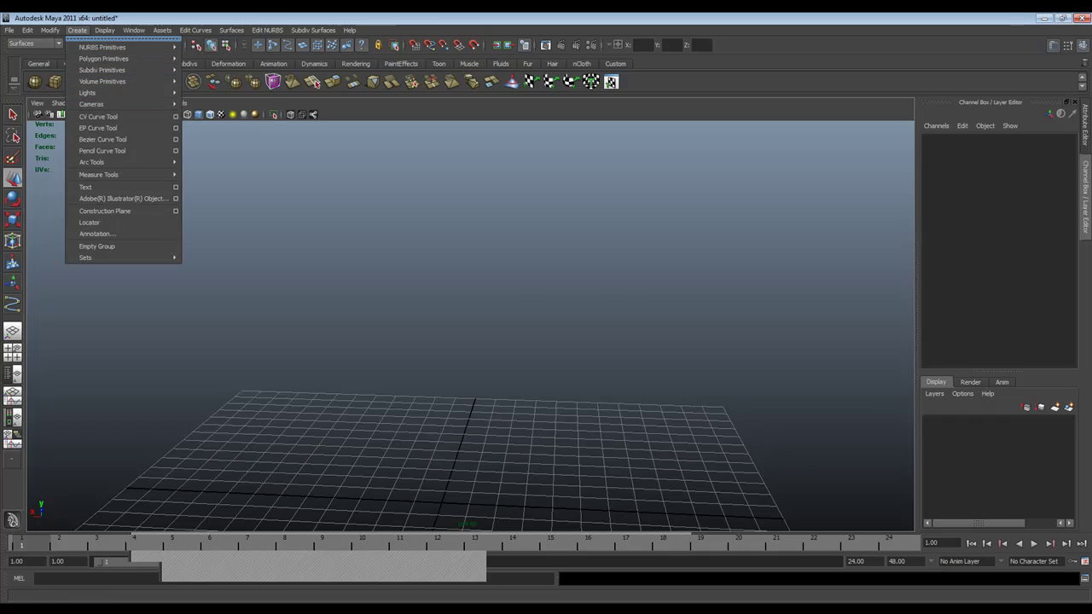
left_click(123, 37)
mouse_move(124, 42)
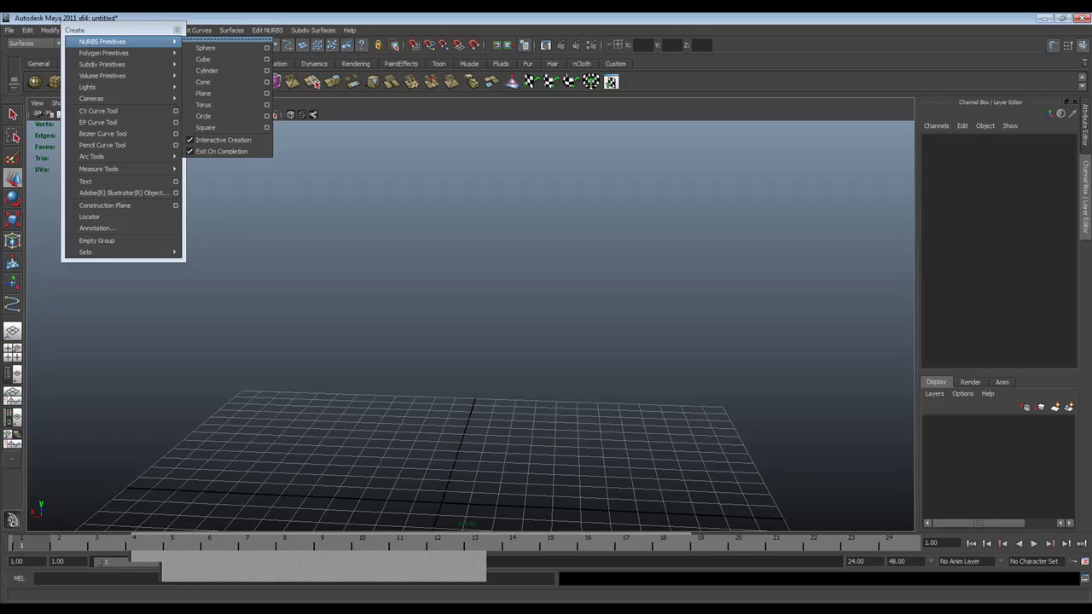
left_click(223, 39)
left_click_drag(128, 30, 120, 30)
left_click_drag(207, 30, 822, 147)
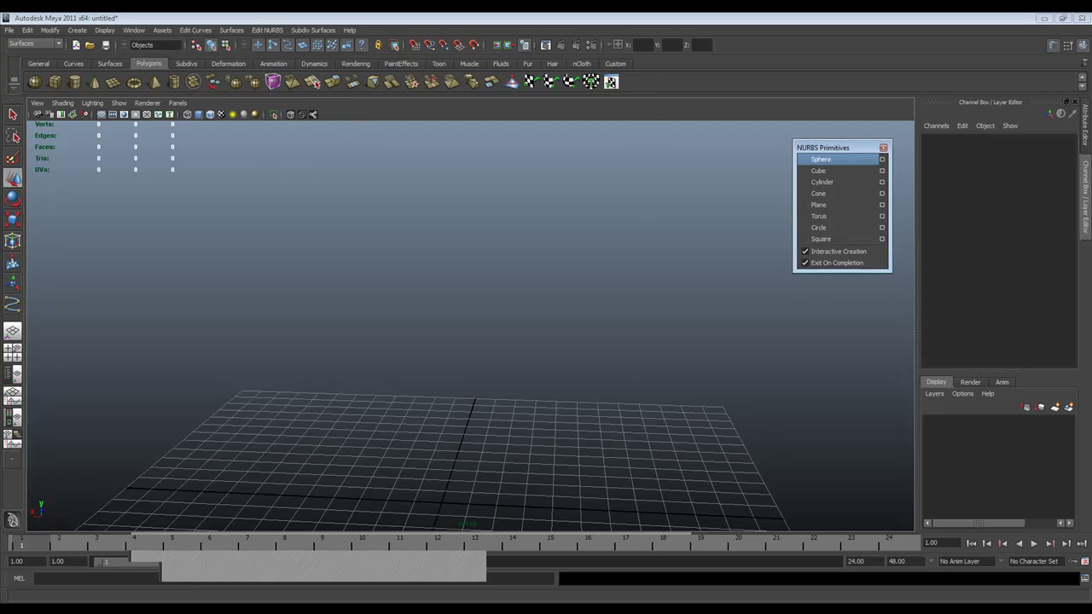
- Draw a large NURBS circle in the front view, centred close to the grid origin
key("space")
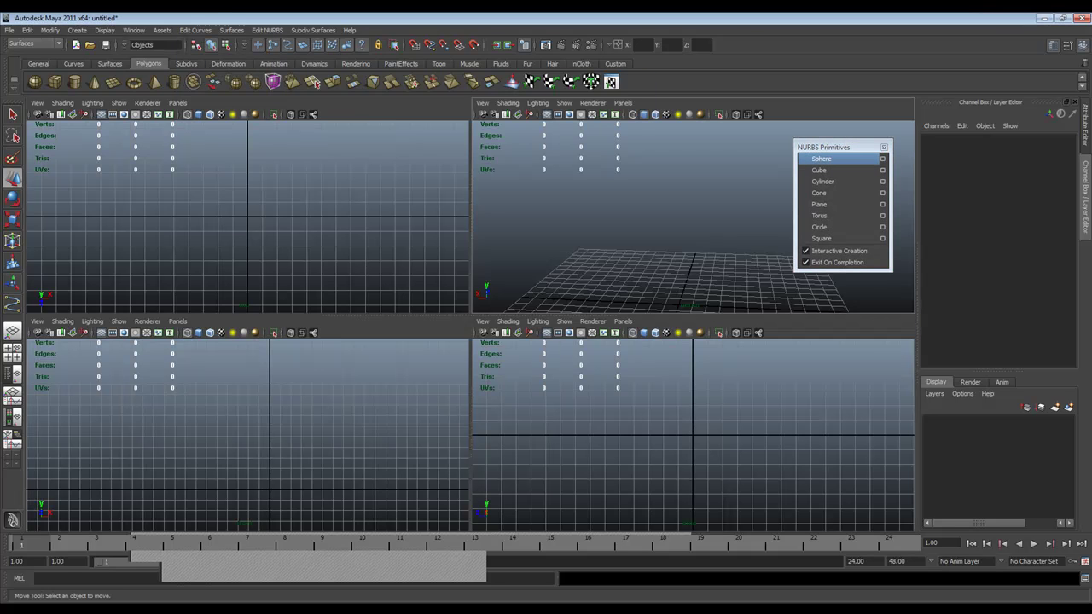
middle_click_drag(256, 460, 256, 413, "alt")
key("space")
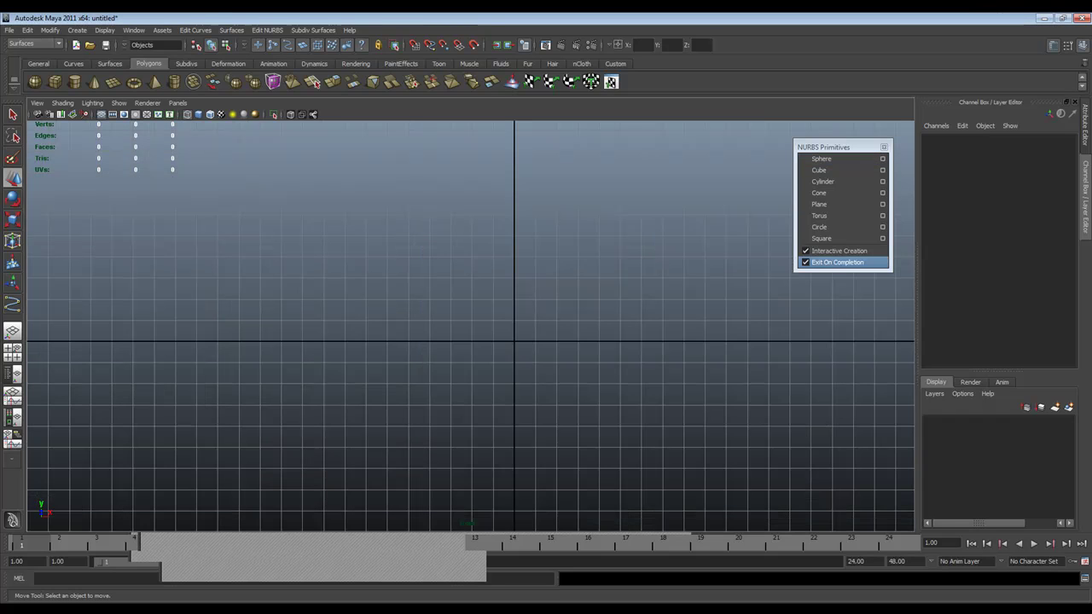
left_click(819, 227)
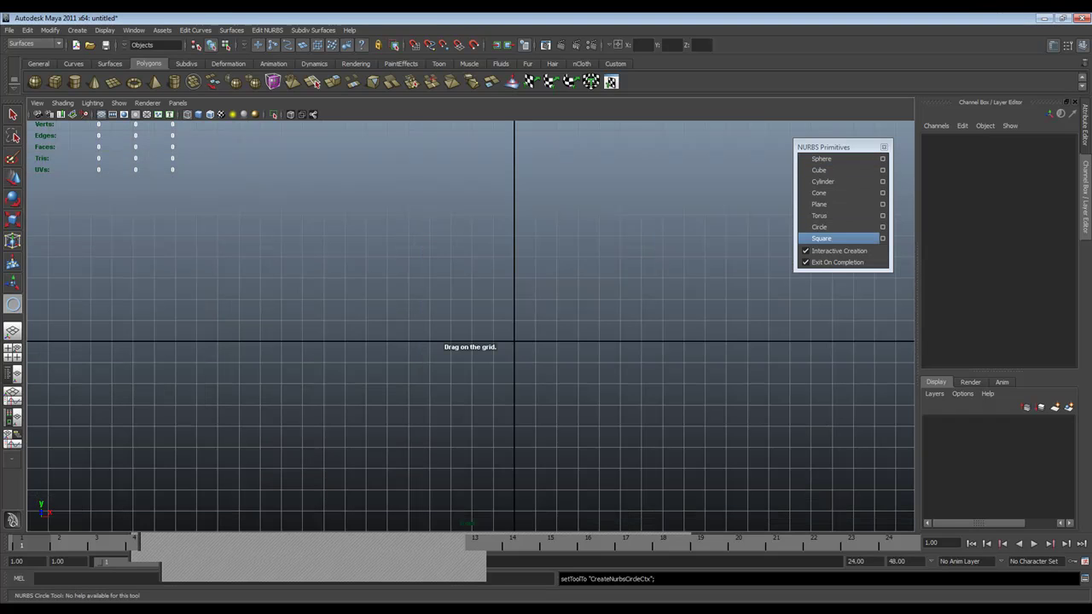
left_click_drag(498, 339, 668, 339)
- Duplicate the circle in the perspective view, move the copy to about -0.74 along Z and scale it uniformly to about 0.63
key("space")
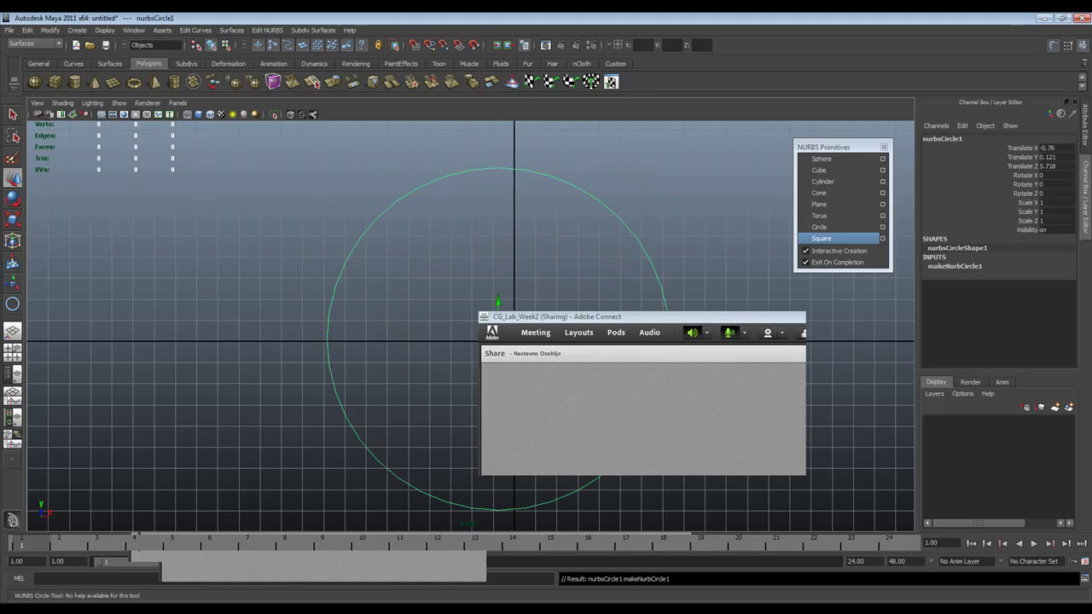
left_click_drag(683, 213, 568, 247, "alt")
key("space")
left_click_drag(426, 342, 520, 333, "alt")
key("ctrl+d")
left_click_drag(449, 310, 250, 351)
key("r")
middle_click_drag(427, 384, 468, 356, "alt")
left_click_drag(512, 341, 477, 341, "alt")
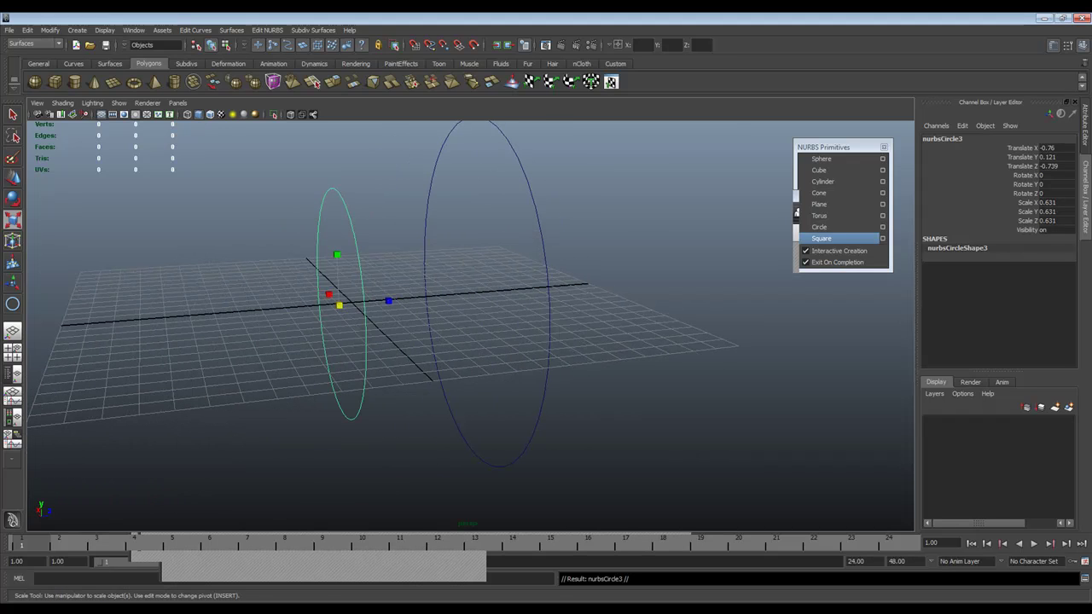
- Move another copy of the reduced circle to about -4.78 along Z and scale it uniformly to about 0.36
key("w")
left_click_drag(373, 302, 204, 312)
key("e")
key("r")
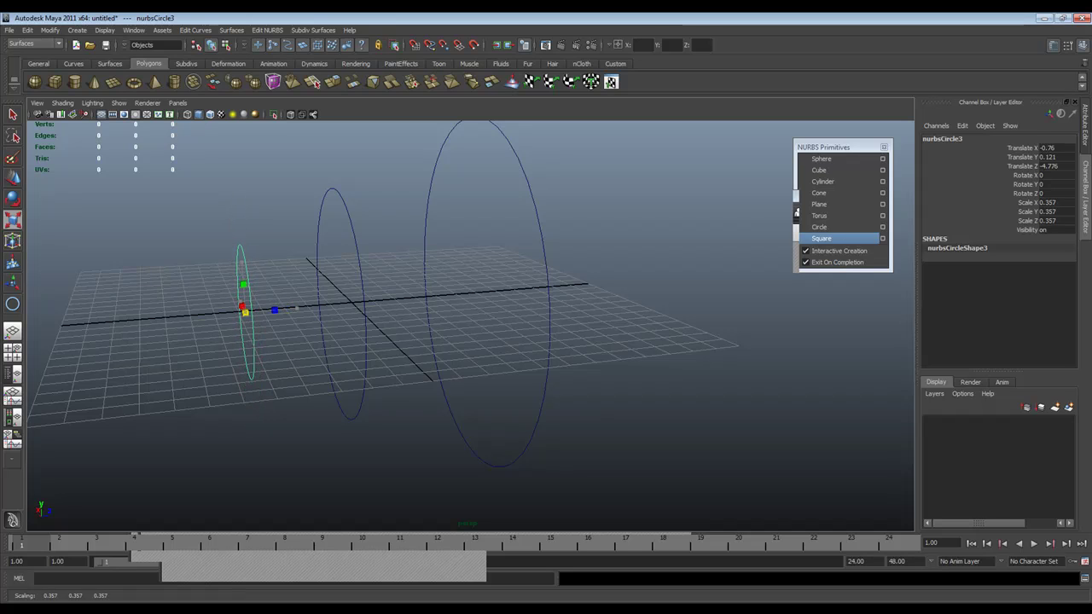
- Duplicate the end circle, move the copy back to about -2.3 along Z and scale it uniformly to about 0.21
key("ctrl+d")
key("w")
mouse_move(281, 308)
left_mouse_down()
mouse_move(342, 304)
mouse_move(271, 308)
left_mouse_up()
key("r")
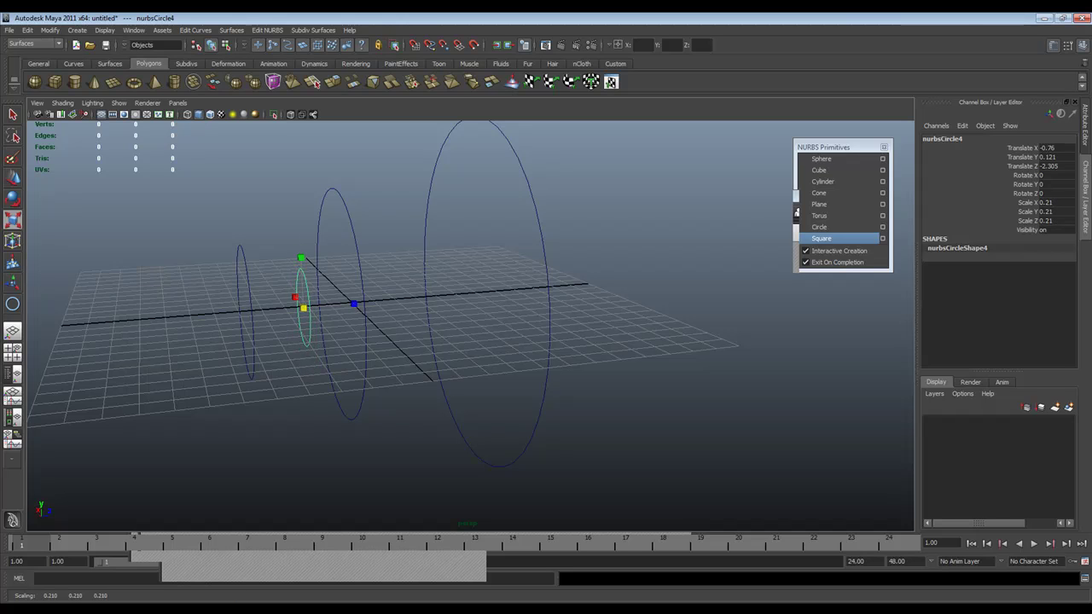
- Duplicate the smallest circle, move the copy to about 2.15 along Z and scale it uniformly to about 0.07
key("w")
left_click_drag(341, 304, 398, 300)
key("r")
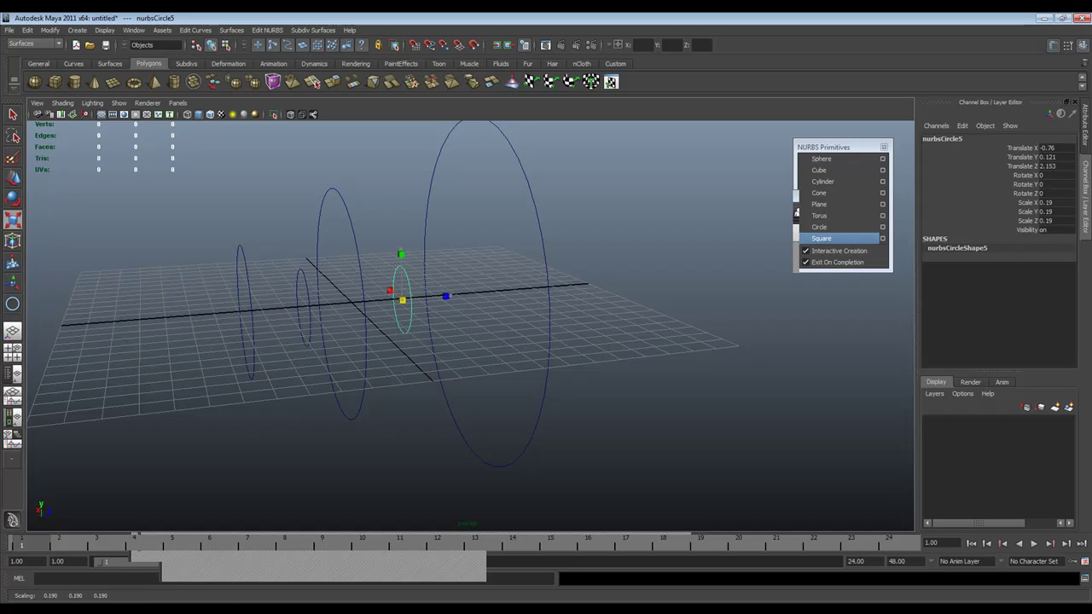
left_click_drag(401, 341, 311, 346, "alt")
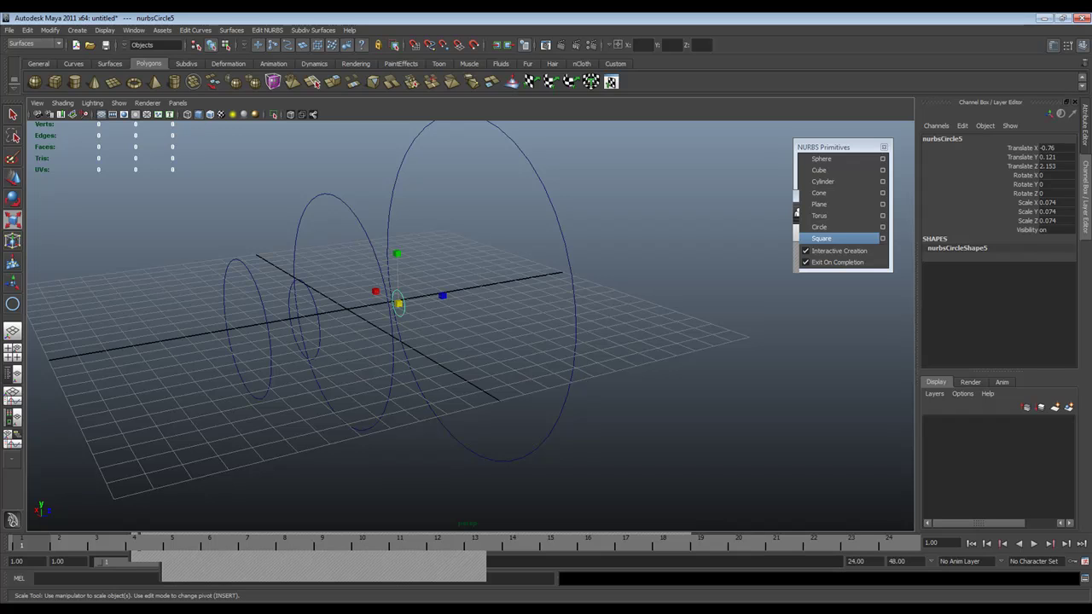
- Loft a surface through all five circles, from the largest along the outer shell and back through the small inner circles
left_click(574, 324)
left_click_drag(512, 358, 444, 362, "alt")
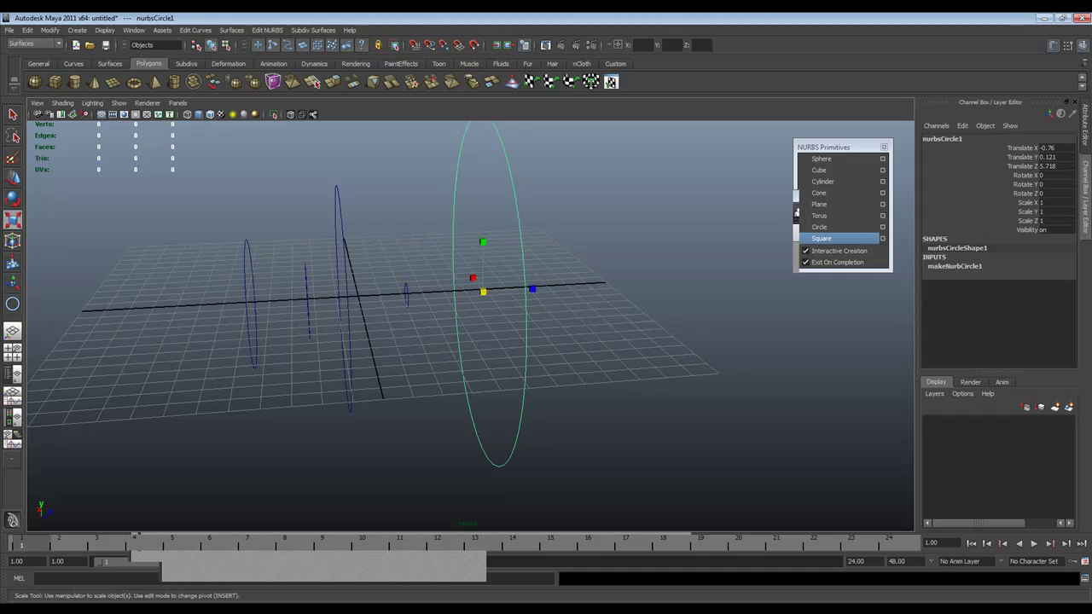
key("w")
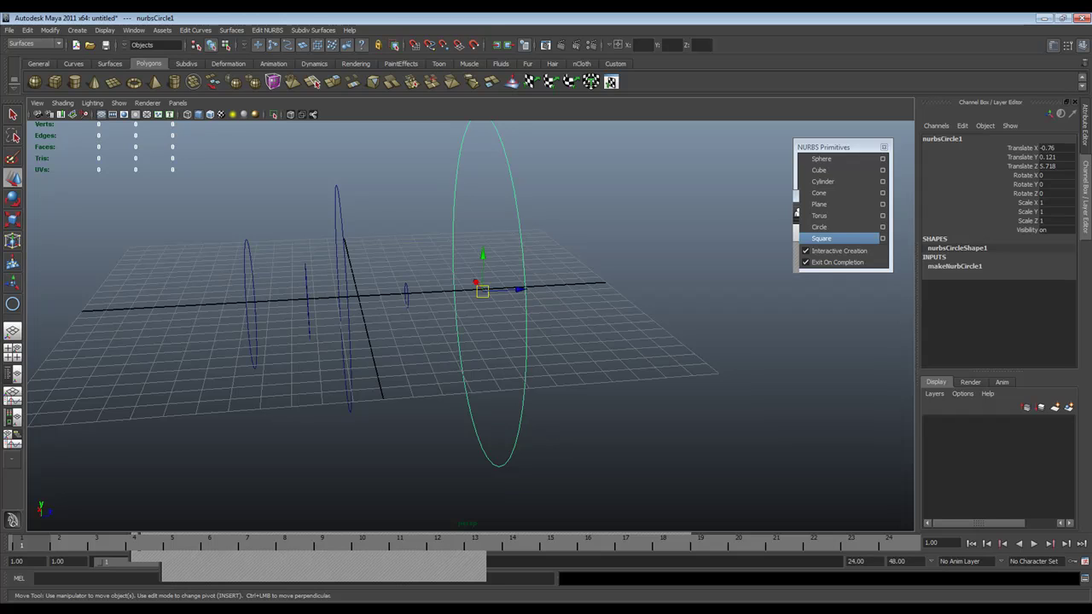
left_click(337, 209)
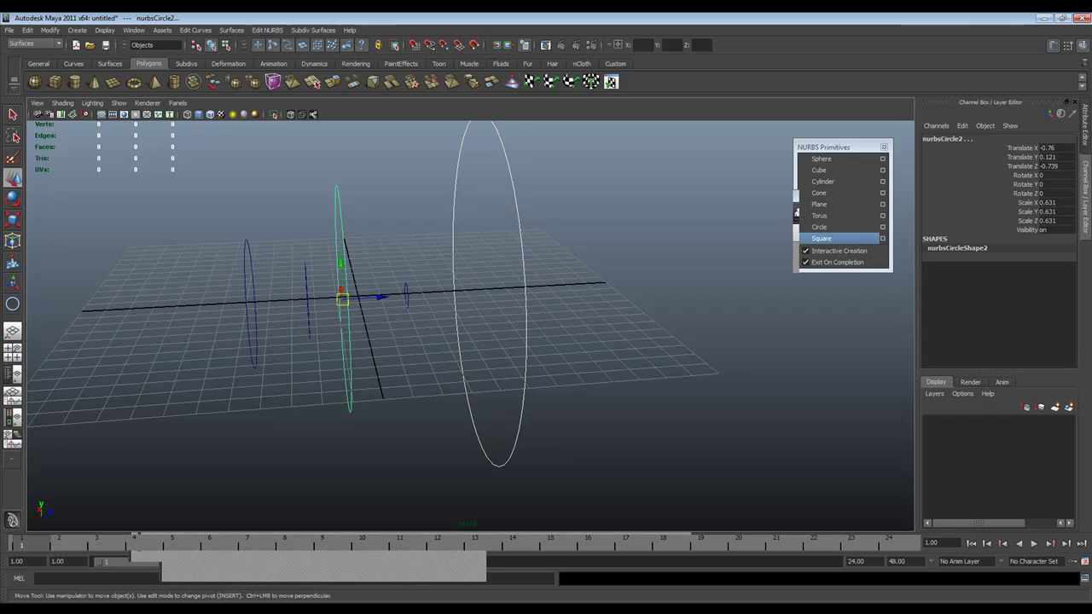
left_click(247, 290, "shift")
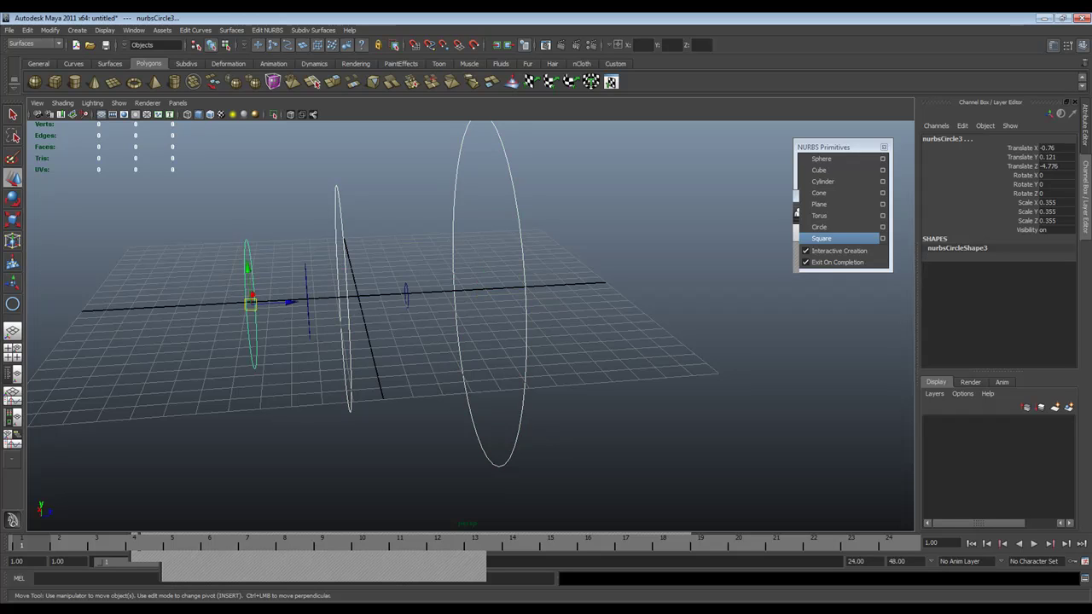
key("shift+d")
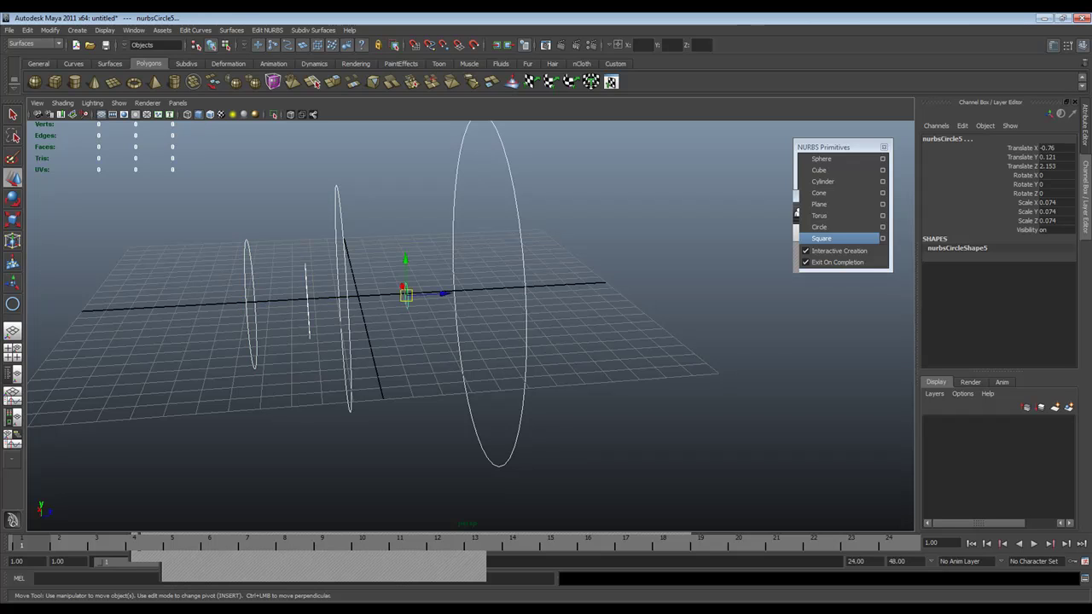
left_click(195, 29)
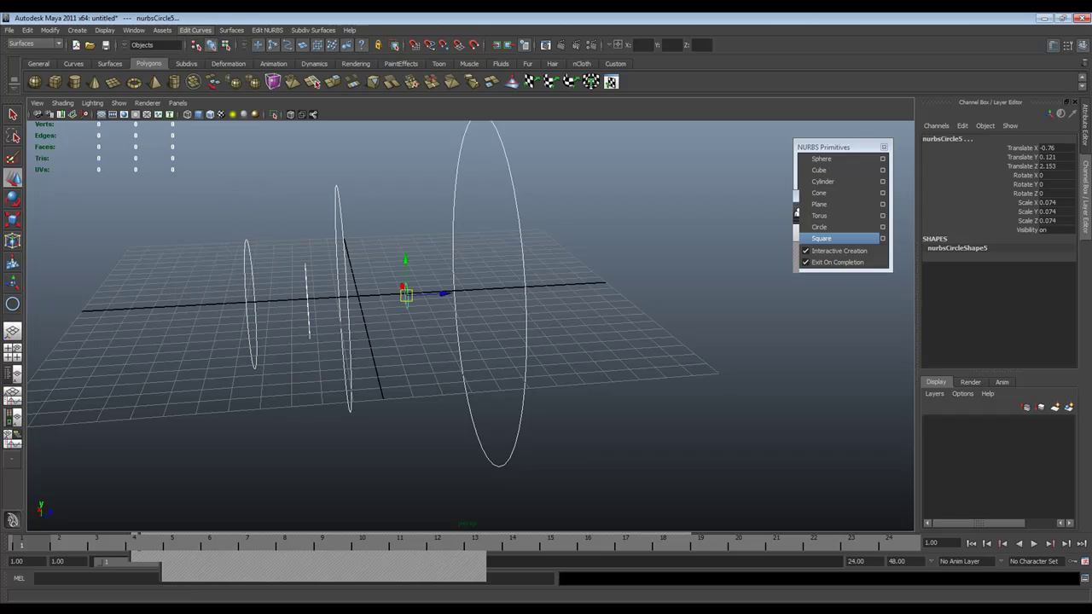
left_click(162, 30)
mouse_move(231, 31)
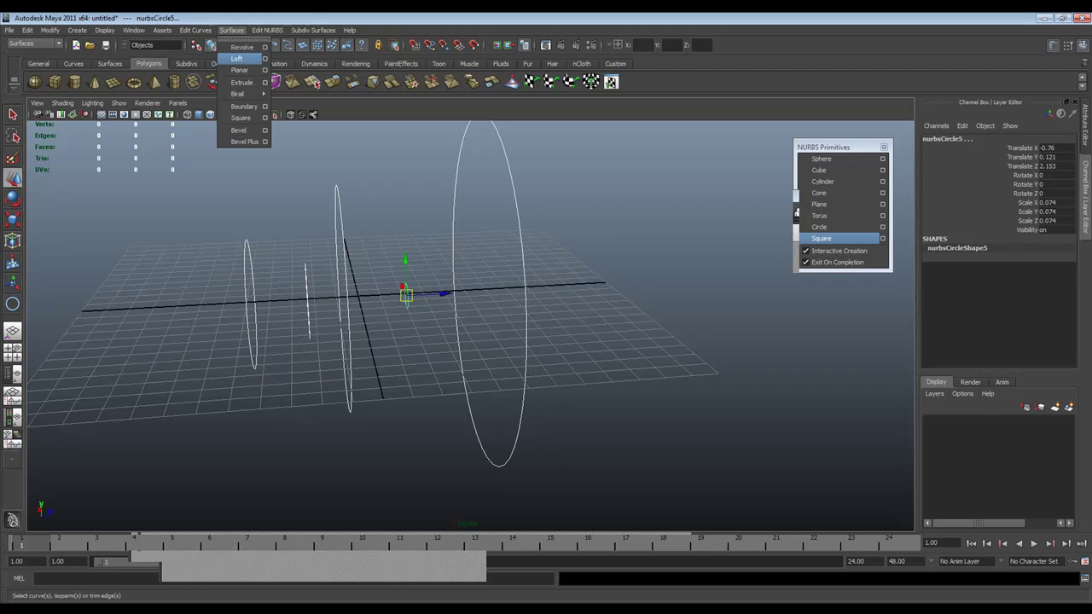
left_click(237, 58)
left_click_drag(384, 332, 419, 341, "alt")
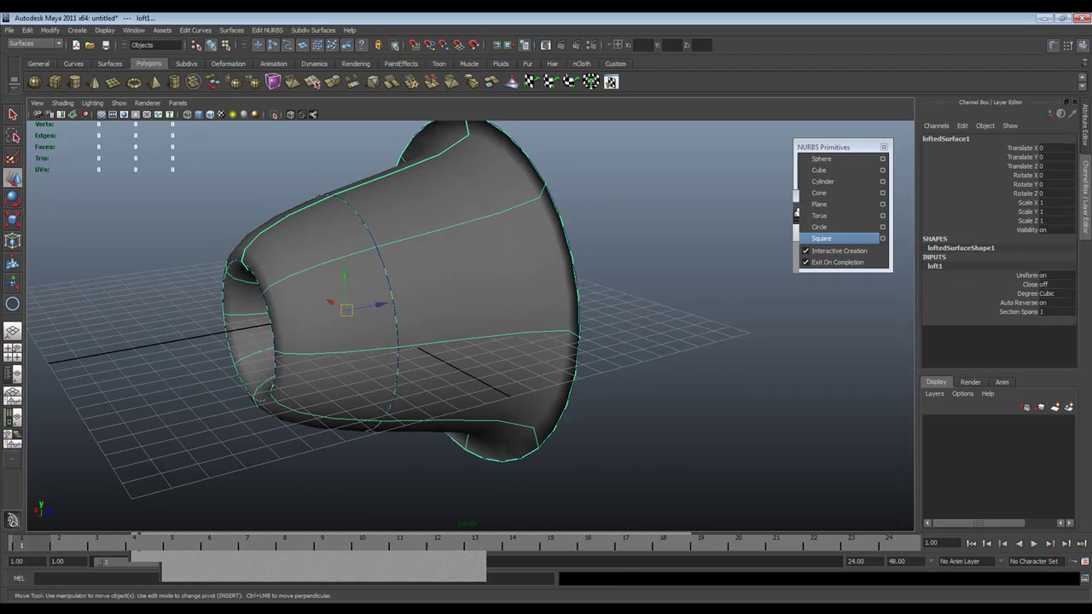
left_click_drag(512, 333, 158, 290, "alt")
scroll(426, 315, "up", 4)
scroll(546, 350, "up", 4)
scroll(512, 328, "down", 10)
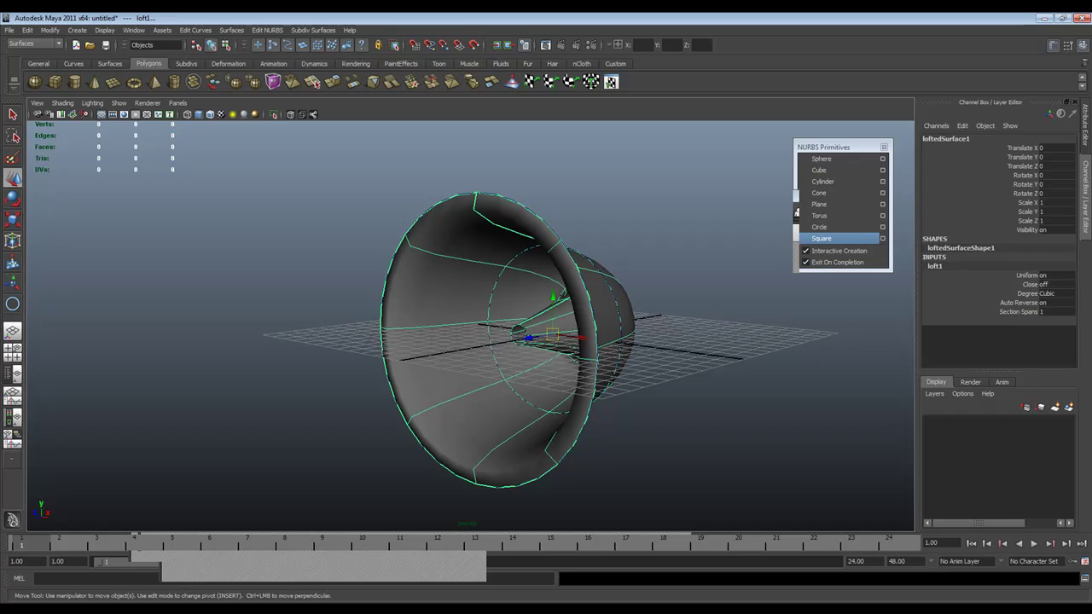
- Move the lofted surface up along Y, well clear of its source circles
left_click(934, 266)
left_click_drag(552, 303, 551, 145)
scroll(529, 341, "down", 2)
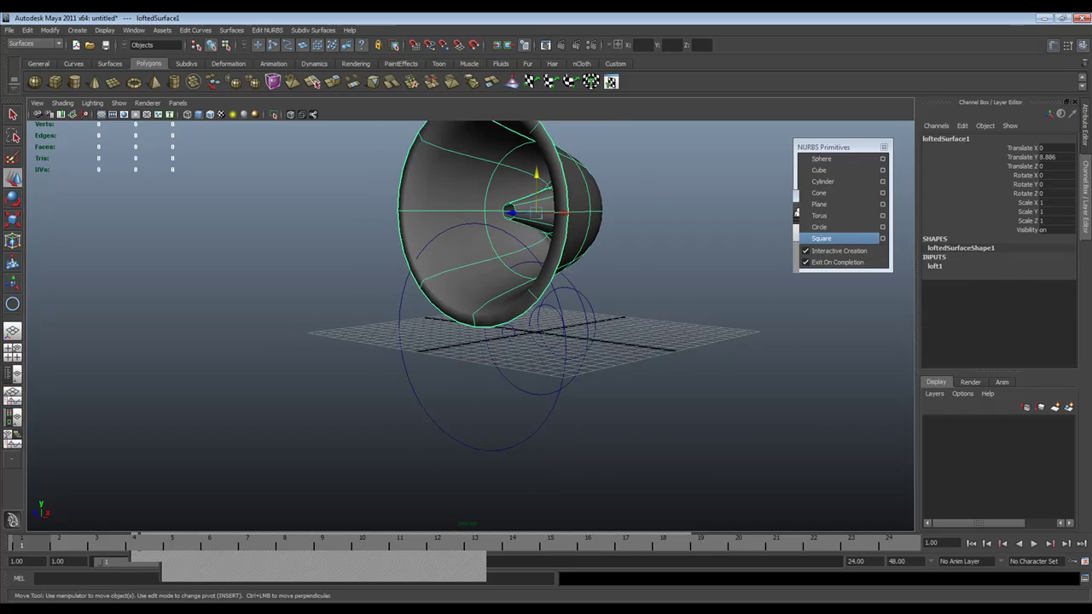
middle_click_drag(529, 341, 528, 409, "alt")
left_click_drag(536, 177, 534, 124)
left_click_drag(495, 341, 682, 351, "alt")
- Try moving the largest circle back along Z to about -0.35 to reshape the loft, and undo the latest move
left_click(600, 349)
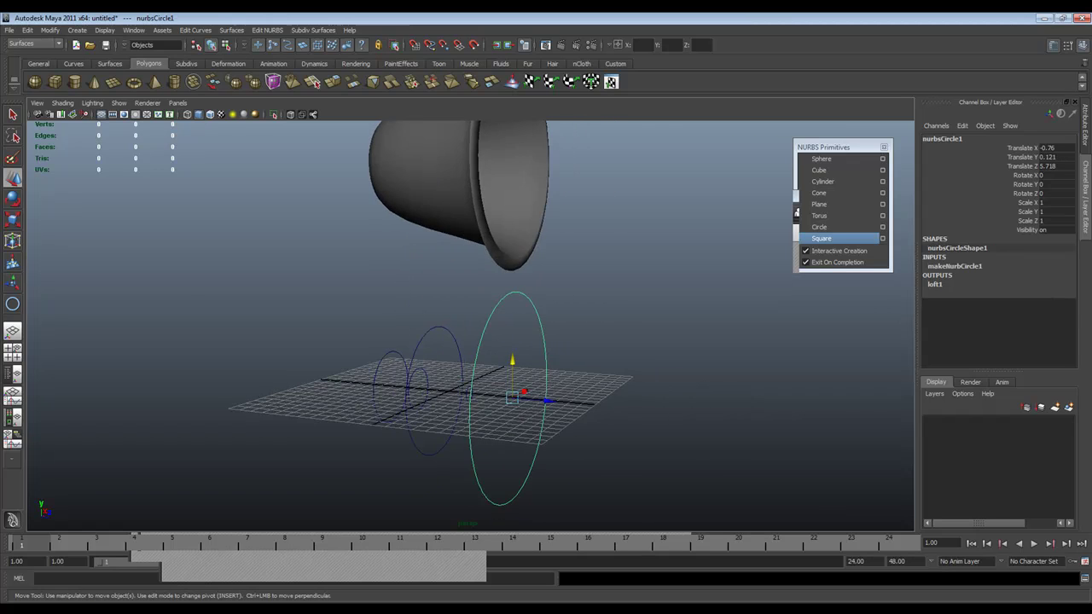
scroll(546, 358, "down", 3)
left_click_drag(531, 376, 481, 371)
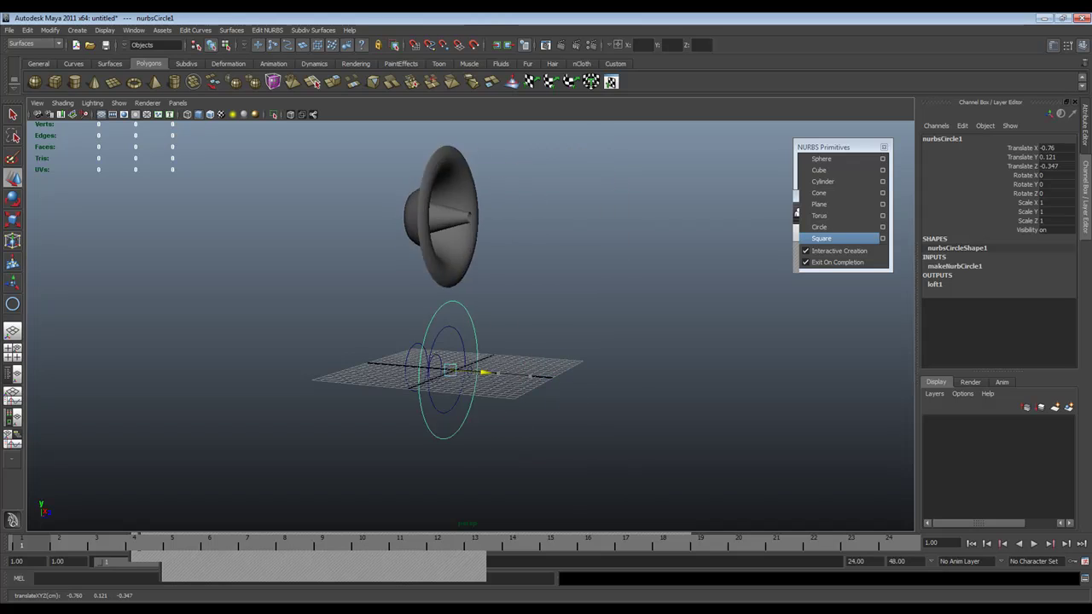
left_click_drag(486, 422, 363, 370)
key("ctrl+z")
- Try moving the largest circle far out to about 19.7 in X and 29.5 in Z to stretch the lofted surface
left_click_drag(512, 375, 341, 375, "alt")
left_click_drag(481, 381, 622, 580)
left_click_drag(554, 503, 512, 316, "alt")
scroll(546, 358, "up", 4)
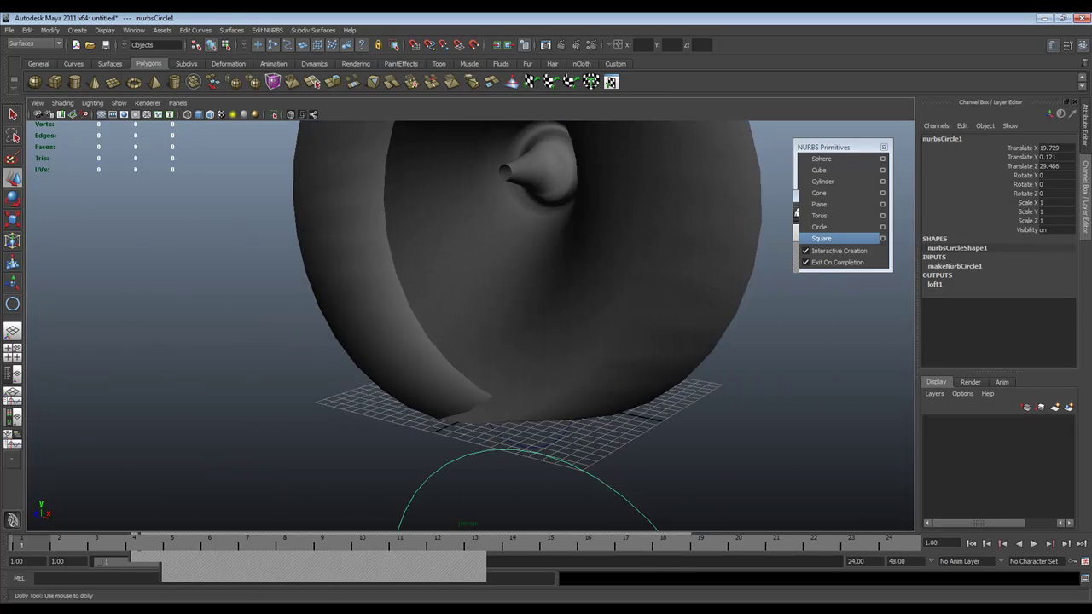
- Undo the moves of the largest circle, back to its original place in front of the other circles
key("z")
key("z")
key("z")
key("z")
key("z")
key("z")
key("z")
key("z")
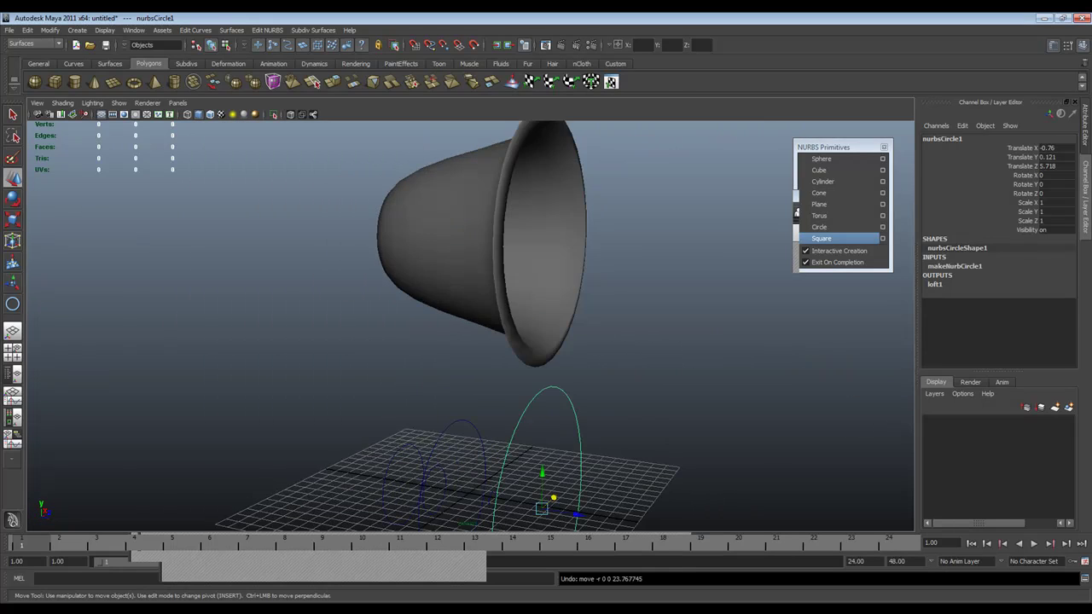
- Display the largest circle's control vertices and pull one upper vertex back toward the smaller circles to deform the loft's rim
scroll(546, 359, "down", 4)
left_click_drag(555, 358, 490, 320, "alt")
scroll(490, 320, "up", 4)
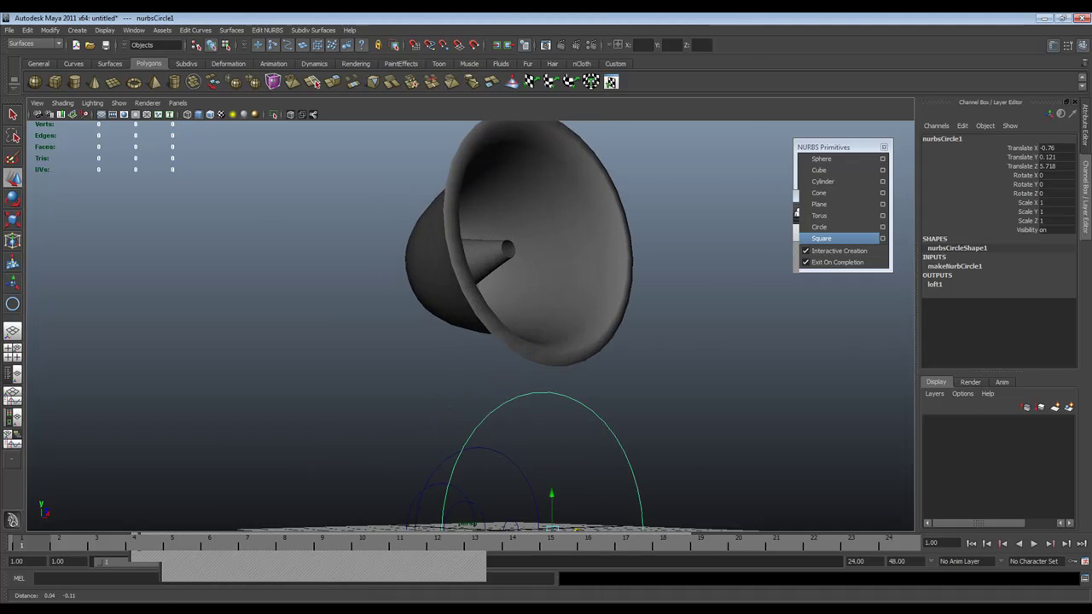
middle_click_drag(512, 358, 487, 304, "alt")
right_click_drag(509, 337, 469, 337)
left_click_drag(490, 303, 551, 232, "alt")
scroll(495, 315, "down", 4)
left_click(561, 357)
left_click_drag(560, 356, 452, 456)
scroll(452, 456, "down", 1)
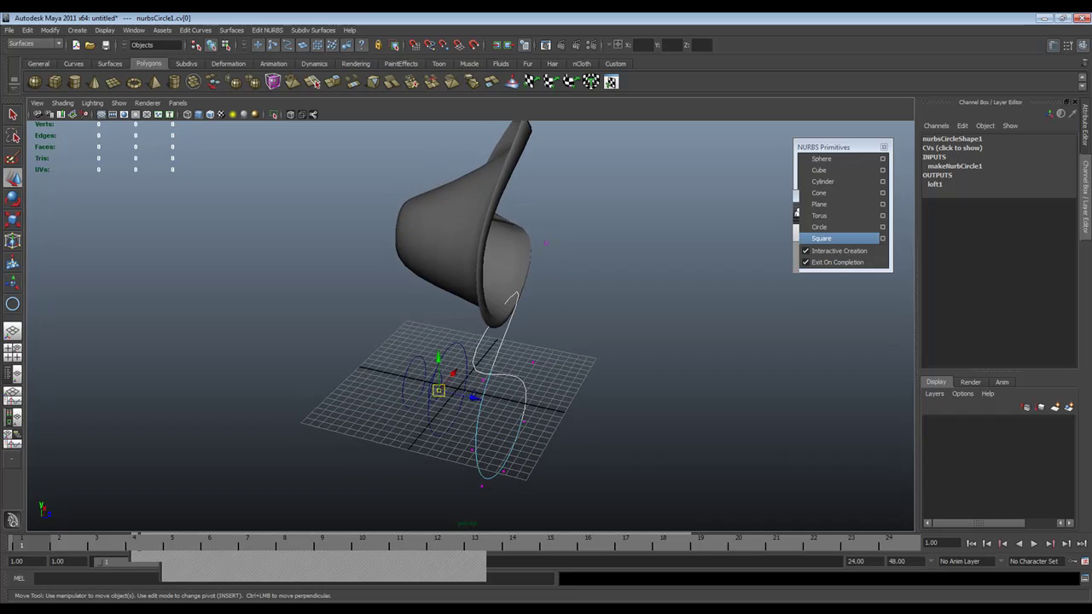
- Delete the lofted surface together with all circles in the scene, and close the floating NURBS Primitives list
left_click(444, 243)
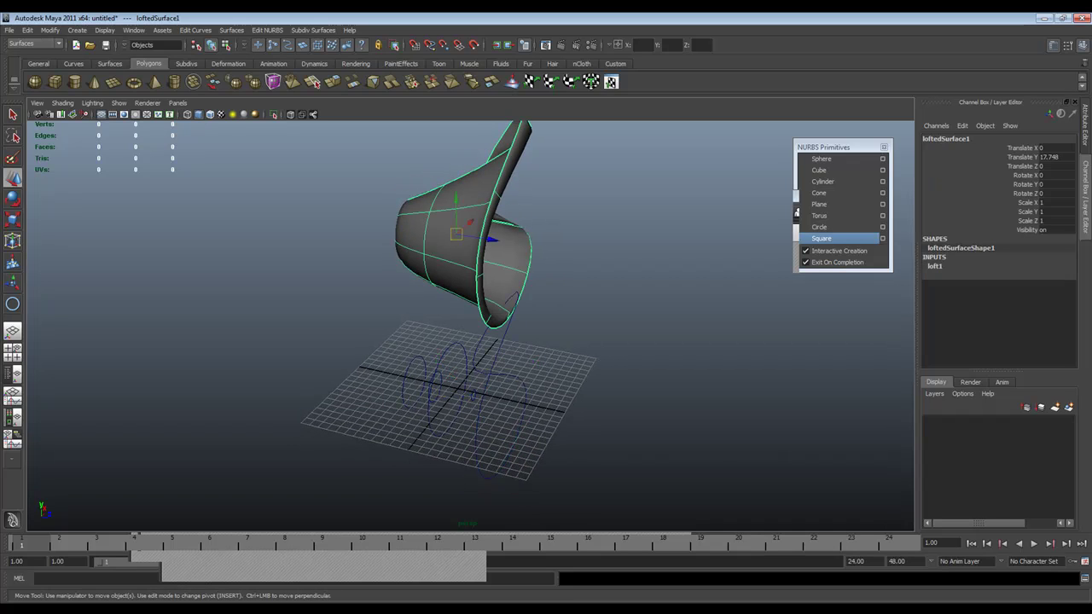
left_click_drag(585, 421, 585, 367)
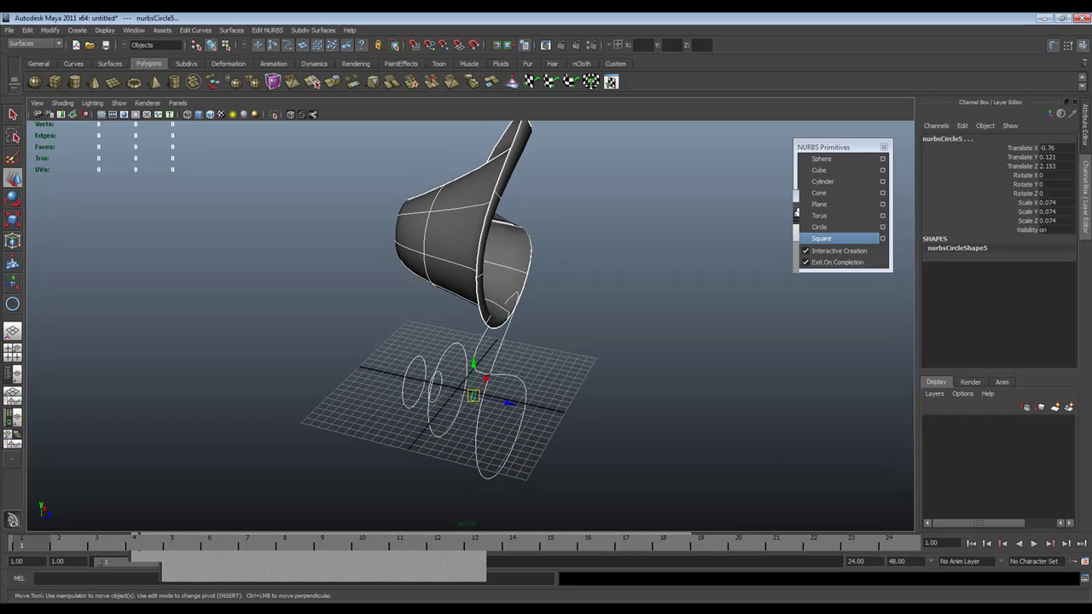
key("Delete")
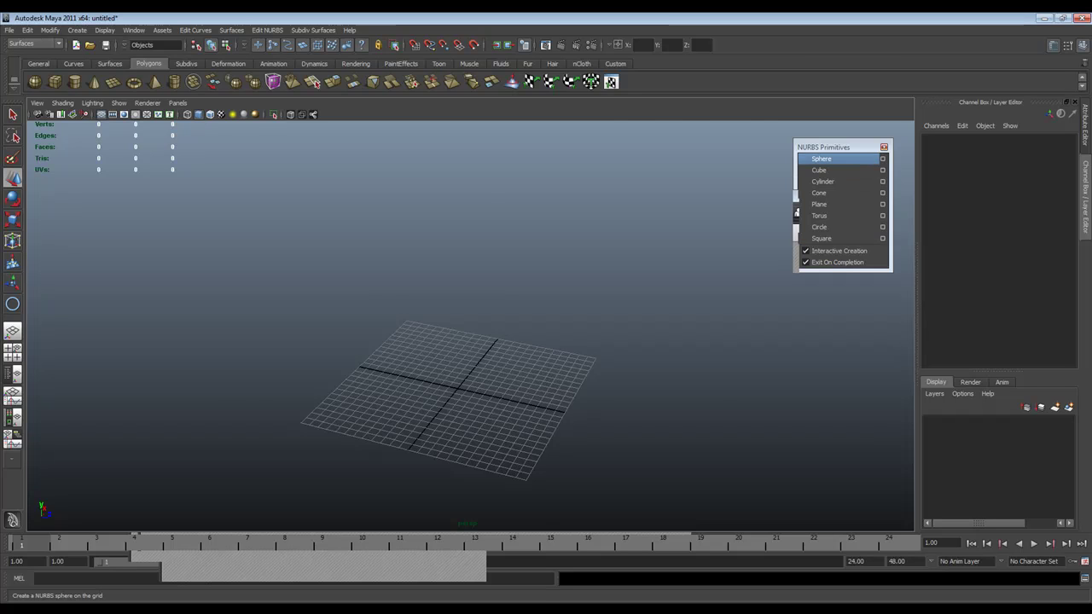
left_click(884, 147)
- Create a polygon cube about 6 units wide, resting on the grid close to the origin
key("space")
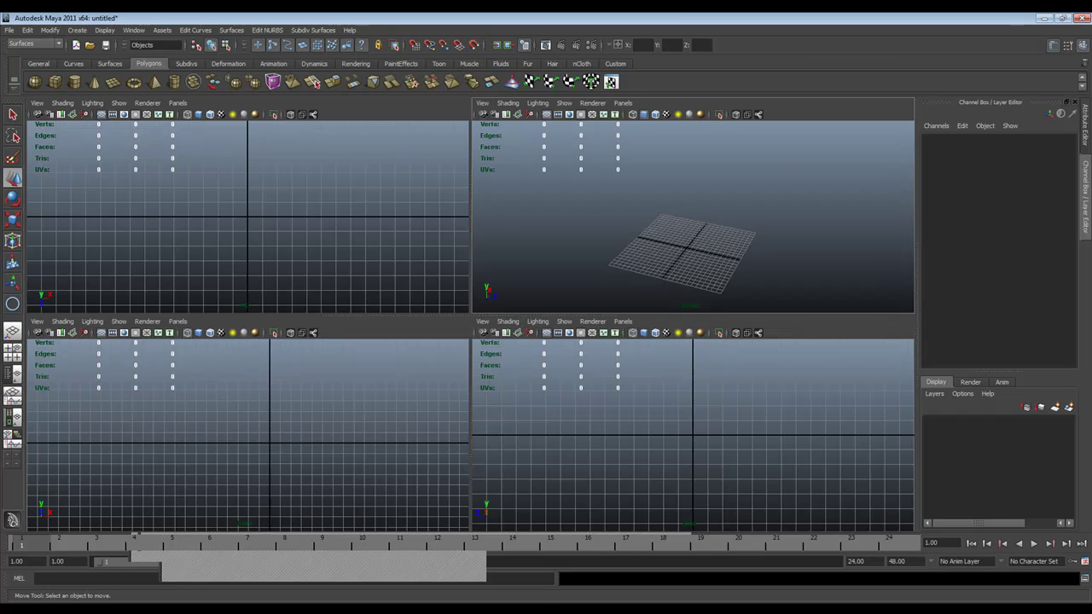
key("space")
middle_click_drag(508, 338, 348, 426, "alt")
scroll(314, 433, "down", 5)
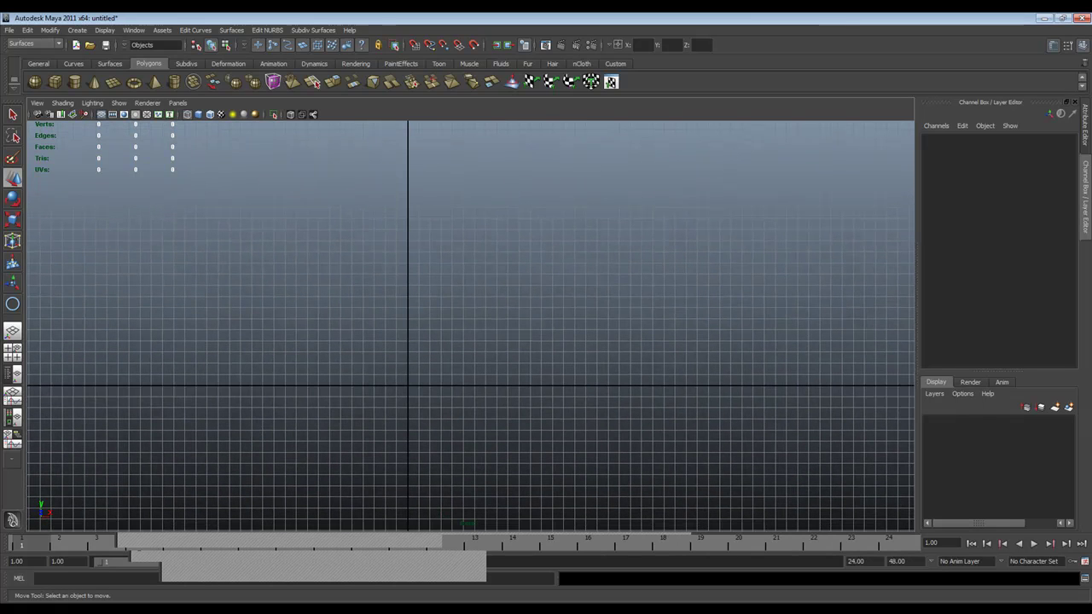
key("space")
key("space")
left_click_drag(503, 341, 444, 341, "alt")
right_click_drag(444, 341, 520, 358, "alt")
left_click_drag(520, 358, 571, 363, "alt")
middle_click_drag(571, 363, 512, 316, "alt")
left_click_drag(511, 315, 522, 295, "alt")
left_click(54, 82)
- Start a CV curve in the front view with four points rising from just above the cube and arching over to the right
key("space")
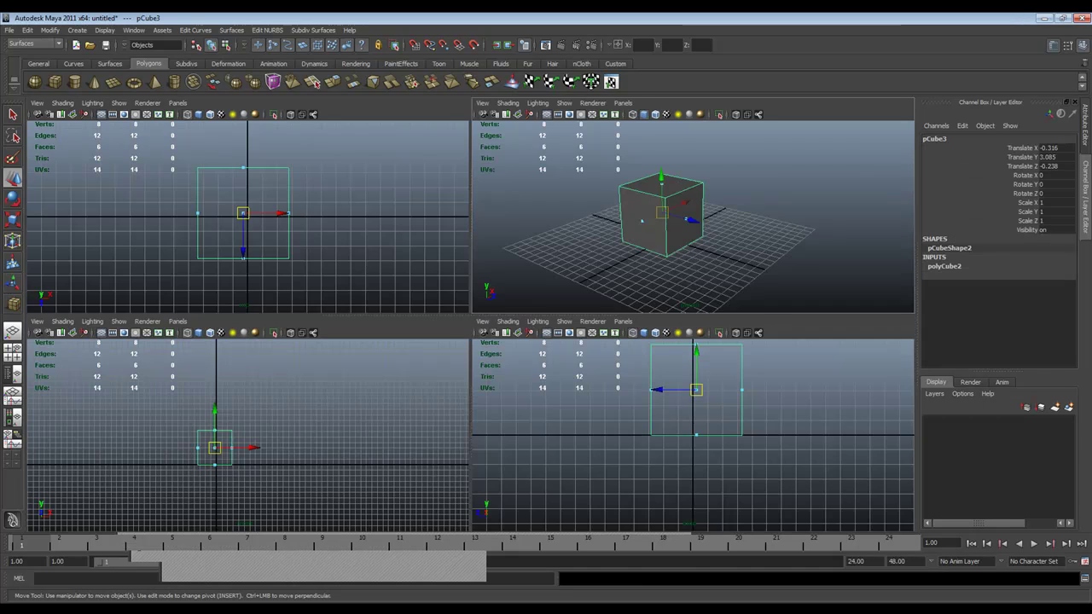
key("space")
middle_click_drag(341, 392, 307, 410, "alt")
scroll(307, 409, "up", 2)
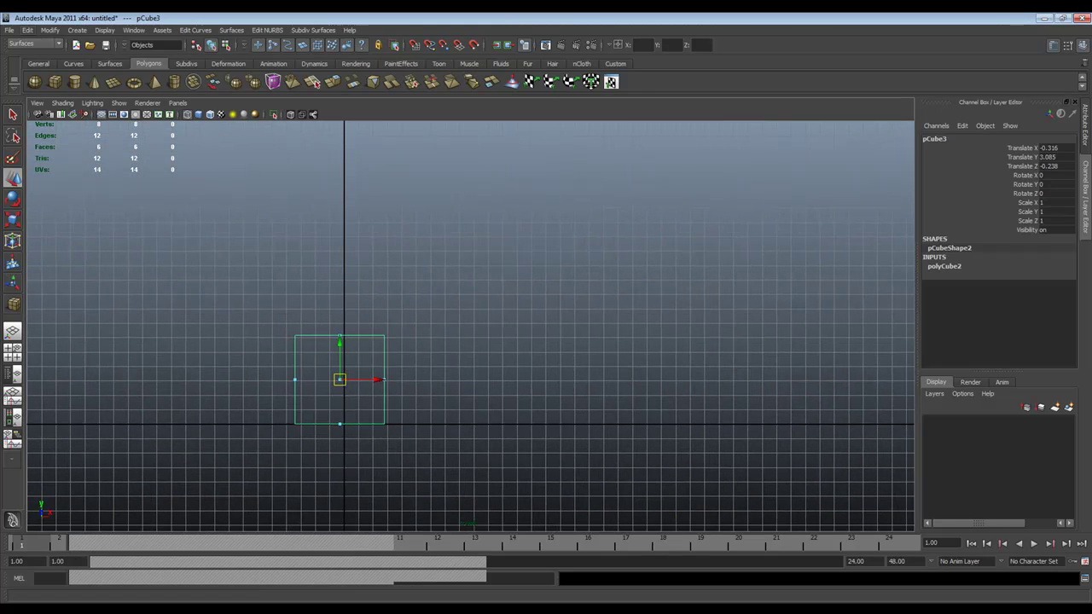
left_click(8, 30)
mouse_move(77, 30)
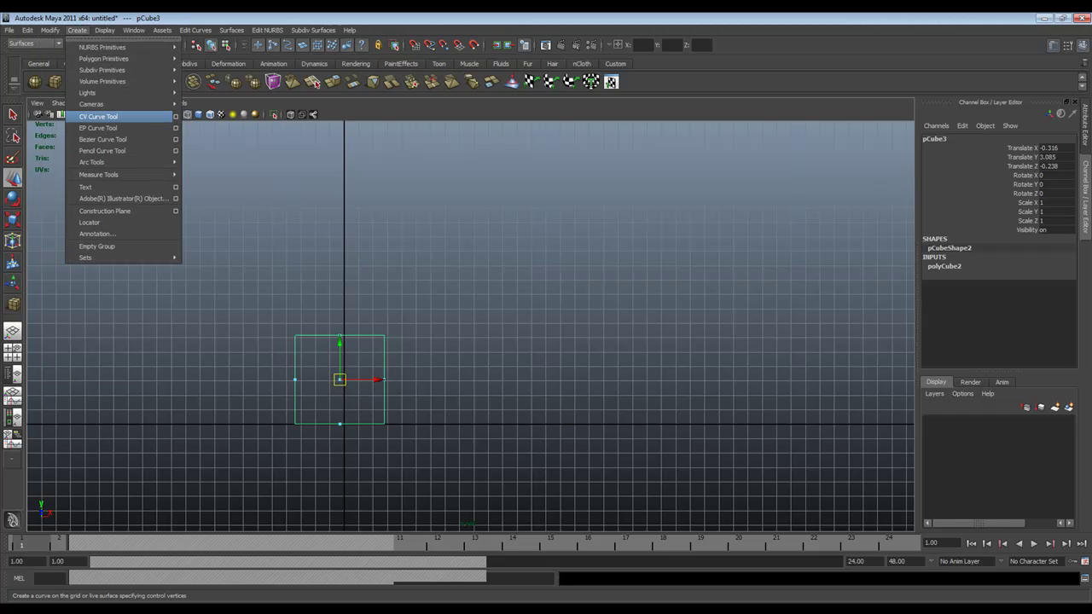
left_click(98, 116)
middle_click_drag(426, 298, 353, 375, "alt")
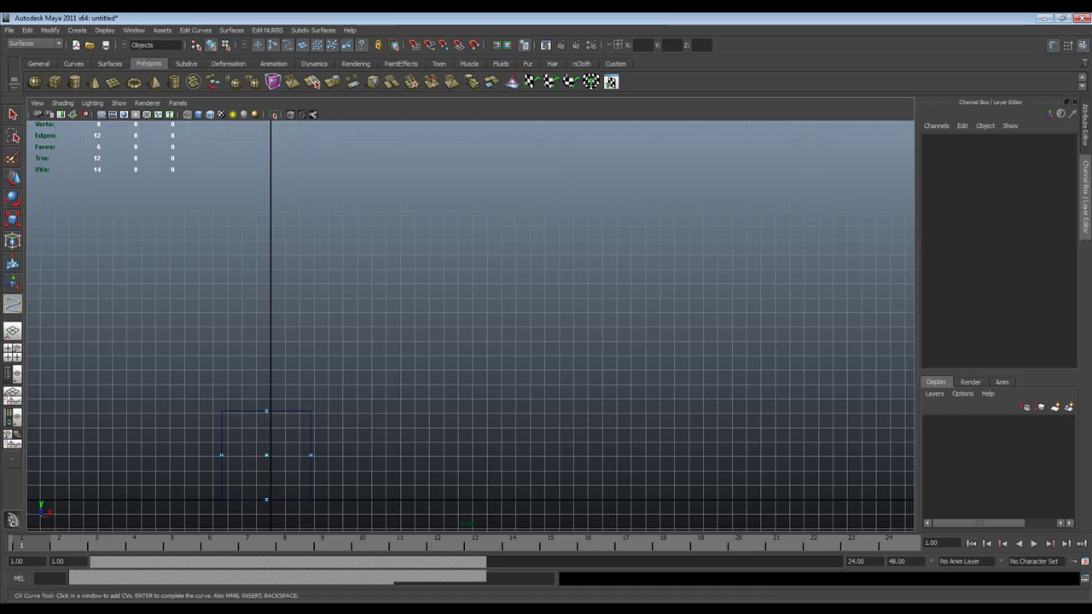
left_click(269, 384)
left_click(282, 276)
left_click(323, 206)
left_click(391, 162)
- Try extending the curve over and down to the right of the cube, and remove the last two points
left_click_drag(553, 230, 479, 192)
left_click_drag(432, 289, 444, 295)
left_click(417, 375)
left_click(425, 398)
left_click_drag(441, 455, 468, 453)
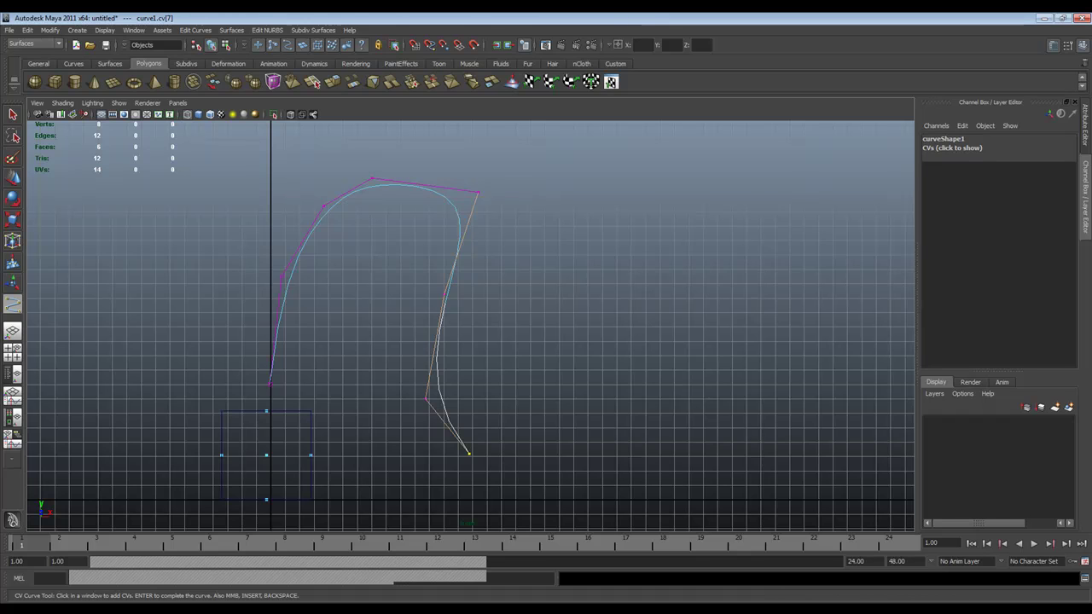
key("BackSpace")
key("BackSpace")
- Try continuing the curve as a wavy S shape, and remove every point after the first four
left_click_drag(440, 261, 399, 280)
left_click_drag(398, 323, 398, 356)
left_click(423, 394)
left_click(500, 401)
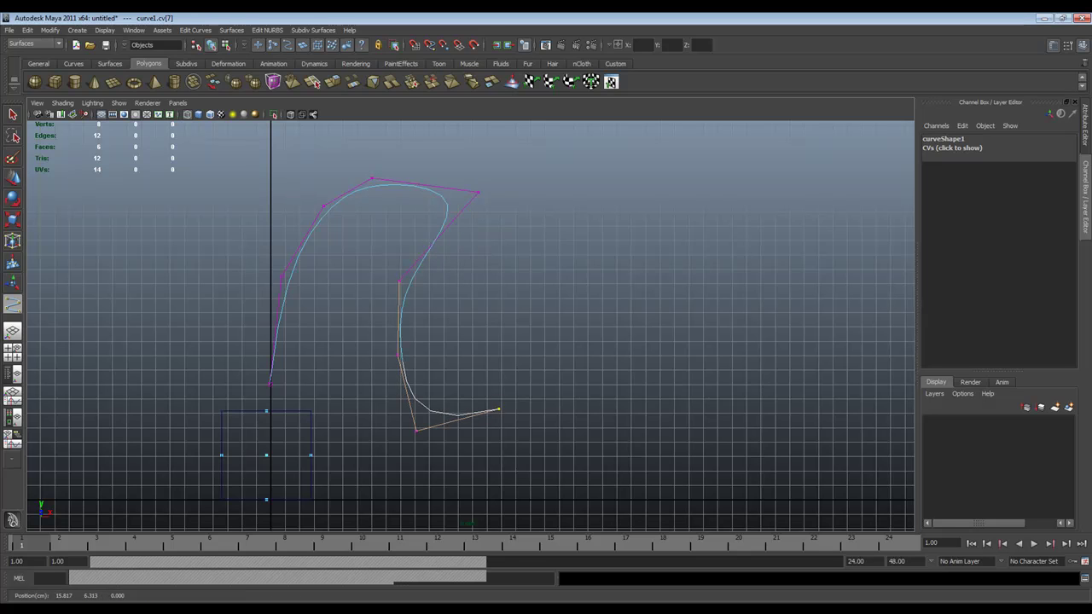
left_click(494, 319)
left_click(495, 236)
left_click(586, 241)
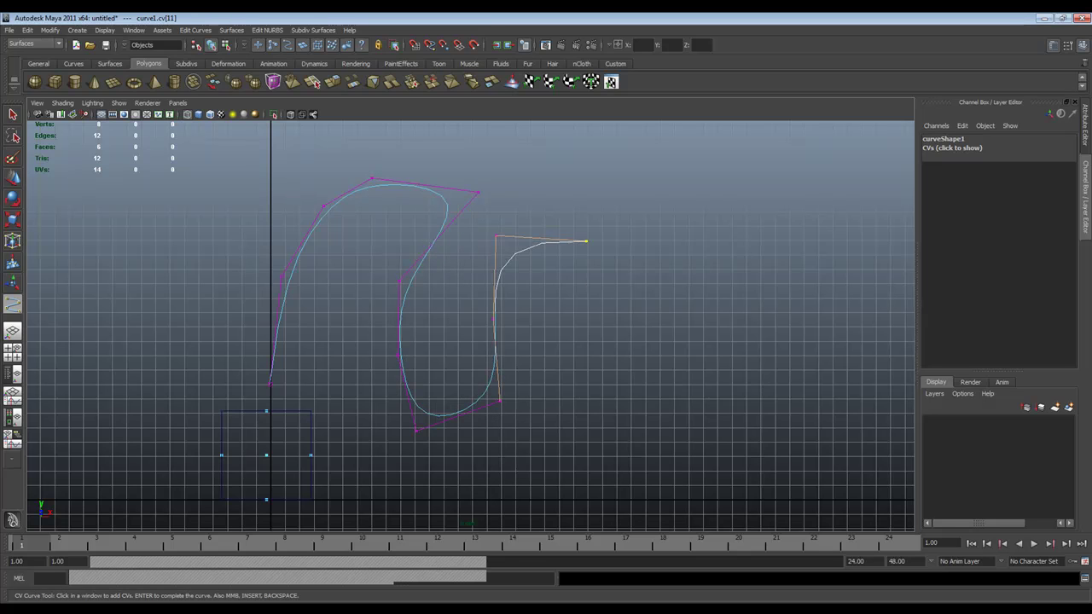
key("BackSpace")
key("BackSpace")
key("BackSpace")
key("BackSpace")
key("BackSpace")
key("BackSpace")
key("BackSpace")
key("BackSpace")
- Continue the curve as an inward clockwise spiral of about two turns and finish it
left_click(424, 192)
left_click(427, 272)
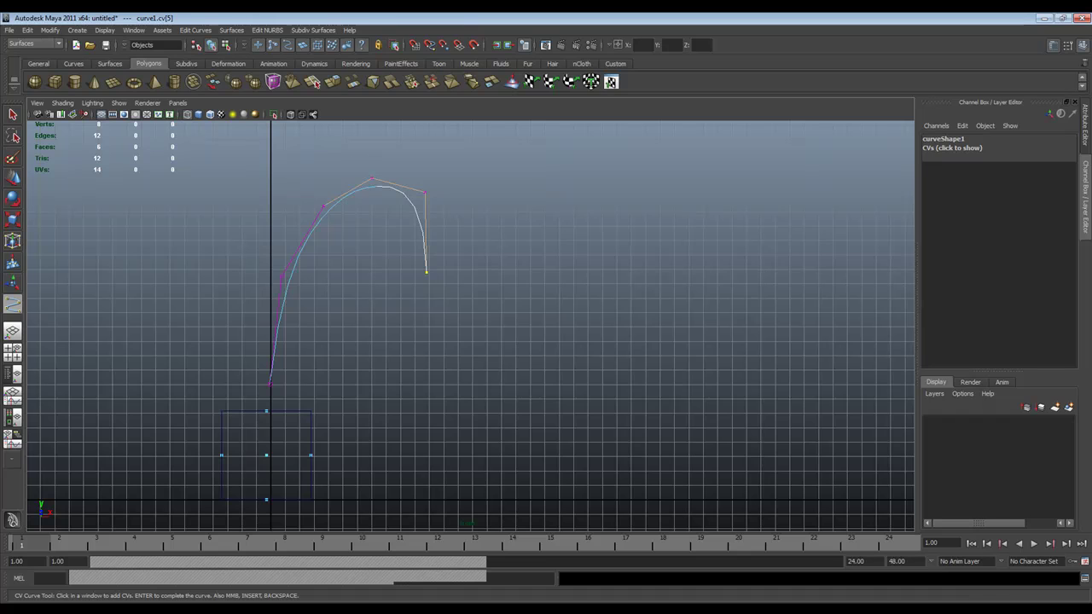
left_click(539, 294)
left_click(565, 352)
left_click(460, 429)
left_click(379, 331)
left_click(396, 249)
left_click(421, 231)
left_click(471, 256)
left_click(512, 302)
left_click(517, 343)
left_click(419, 324)
left_click(440, 305)
left_click(463, 322)
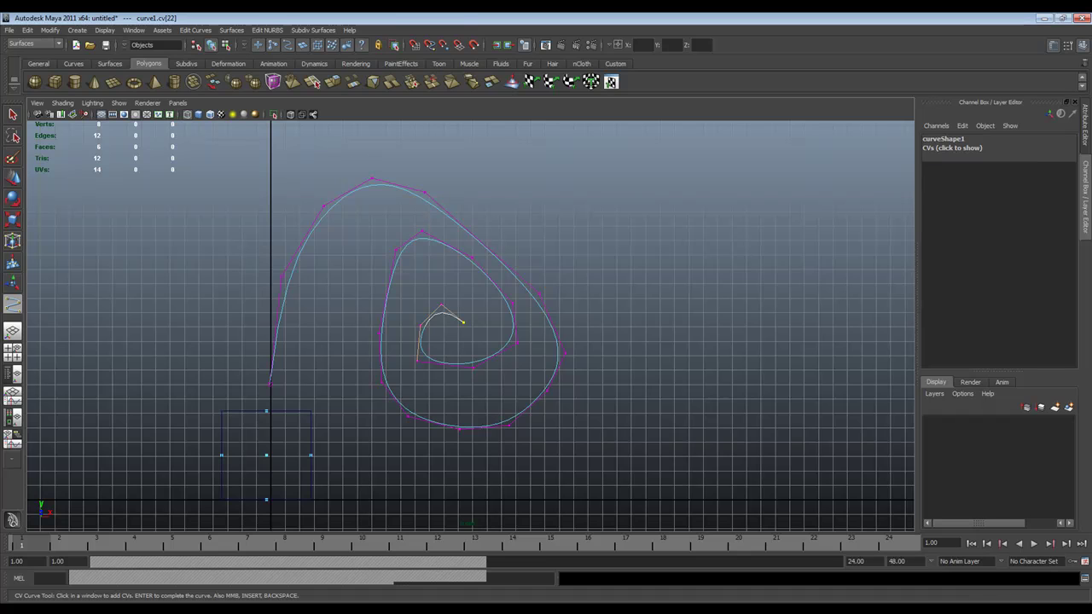
key("Return")
- Move the control vertices along the outer coil's upper and right side outward to round it
key("w")
key("F9")
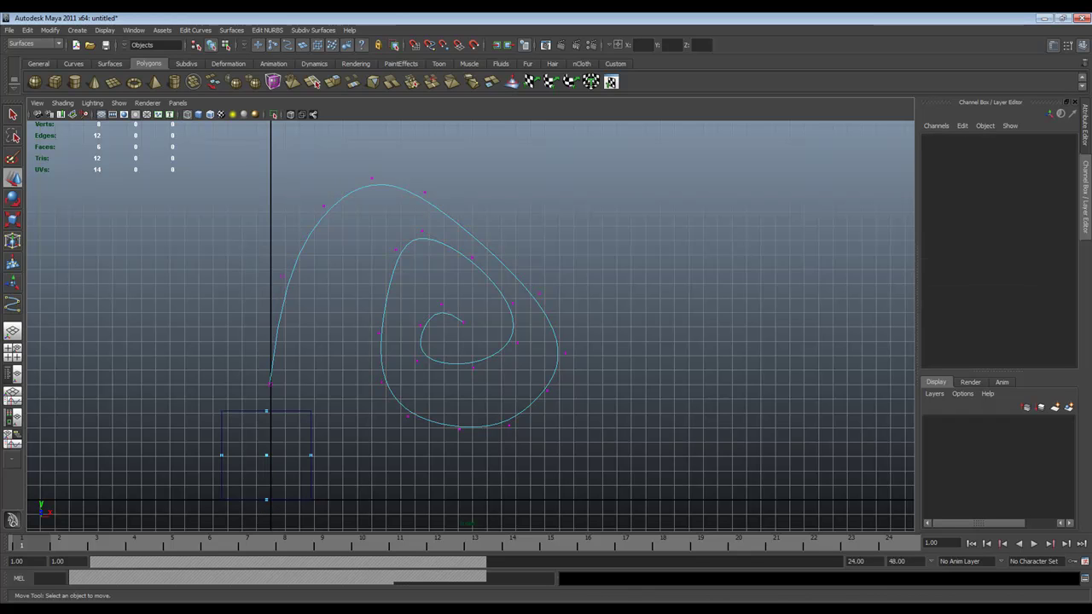
left_click(425, 192)
left_click_drag(425, 191, 491, 168)
left_click_drag(507, 285, 528, 308)
left_click_drag(539, 293, 580, 233)
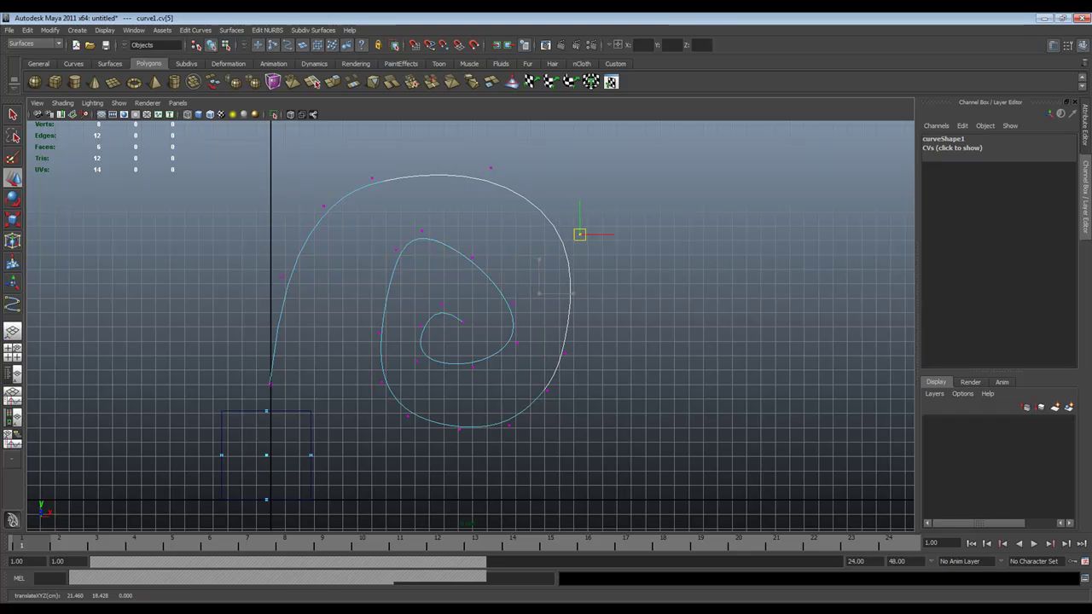
left_click_drag(585, 331, 552, 365)
left_click_drag(565, 352, 596, 359)
left_click(546, 391)
left_click_drag(546, 390, 553, 410)
left_click(508, 425)
- Spread the control vertices across the upper and left side of the middle coil outward into a rounder arc
left_click(512, 303)
left_click_drag(513, 303, 533, 271)
left_click(472, 257)
left_click_drag(471, 258, 364, 271)
left_click(421, 231)
left_click(398, 250)
left_click(378, 333)
left_click_drag(378, 334, 352, 334)
- Reposition the control vertices along the bottom and right side of the outer coil to make it more circular
left_click(382, 382)
left_click_drag(381, 382, 557, 416)
left_click(408, 417)
left_click(459, 429)
left_click(508, 434)
left_click(553, 411)
left_click(595, 357)
left_click_drag(594, 357, 598, 359)
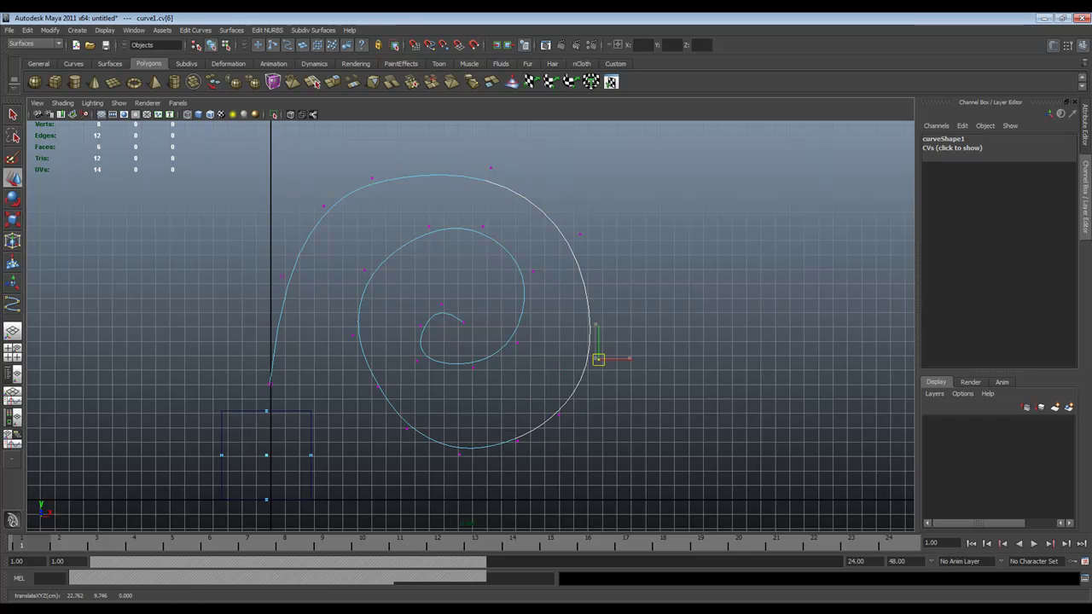
- Adjust the control vertices of the innermost coil so it widens evenly and curls in at its end
left_click(461, 320)
left_click_drag(461, 321, 431, 292)
left_click(397, 321)
left_click(417, 360)
left_click_drag(417, 360, 480, 383)
left_click(473, 366)
left_click(517, 342)
left_click_drag(516, 342, 528, 355)
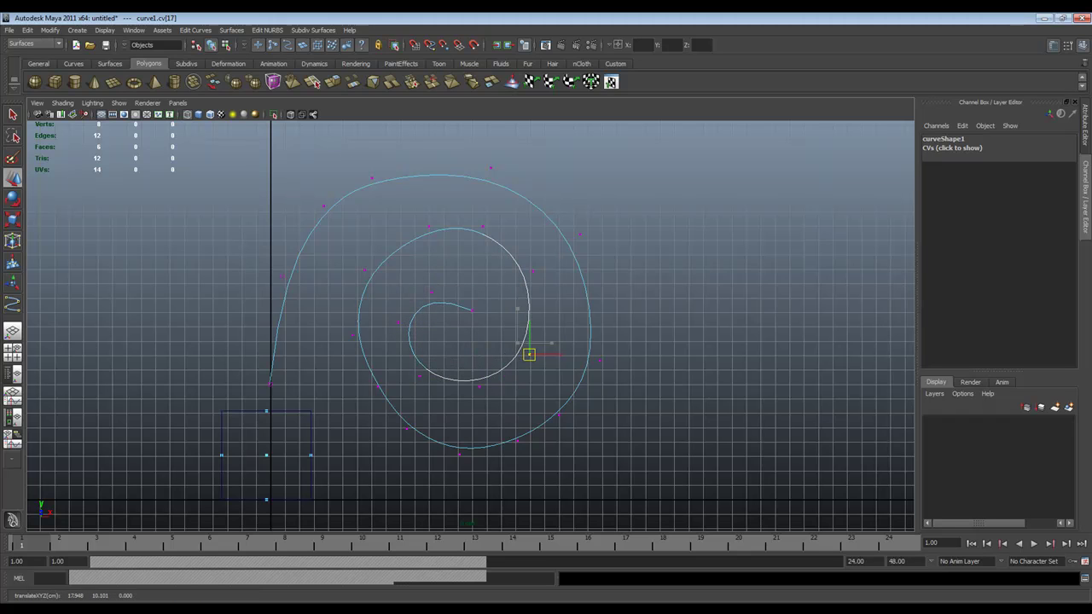
left_click(471, 310)
mouse_move(470, 310)
left_mouse_down()
mouse_move(433, 284)
mouse_move(459, 315)
left_mouse_up()
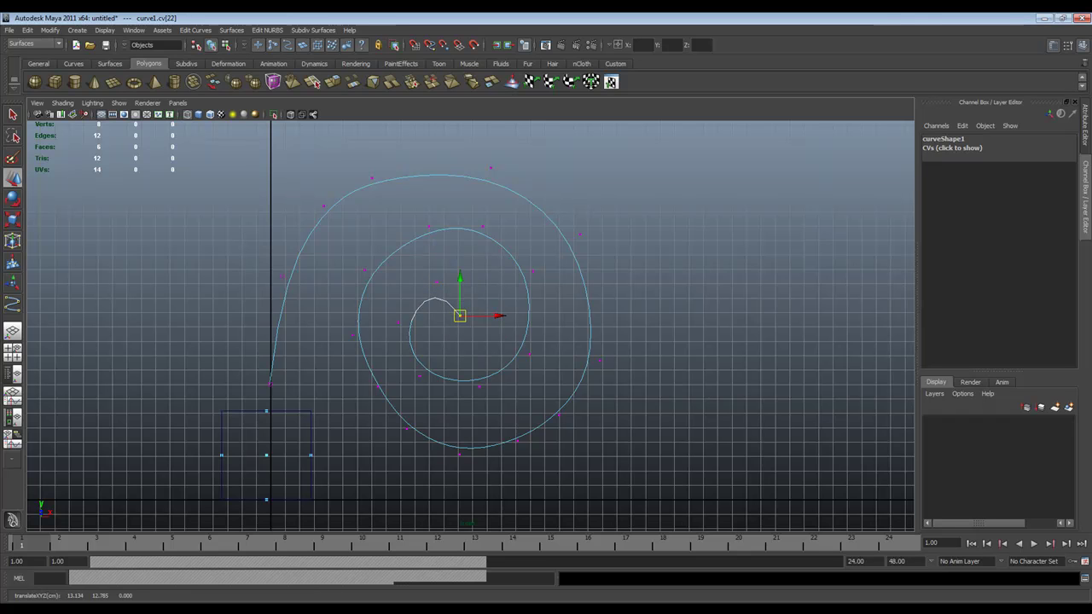
- Push the two control vertices at the spiral's lower-left bend outward to smooth it
left_click(364, 271)
left_click(351, 381)
left_click(376, 388)
left_click(368, 396)
left_click_drag(376, 388, 363, 401)
left_click(406, 428)
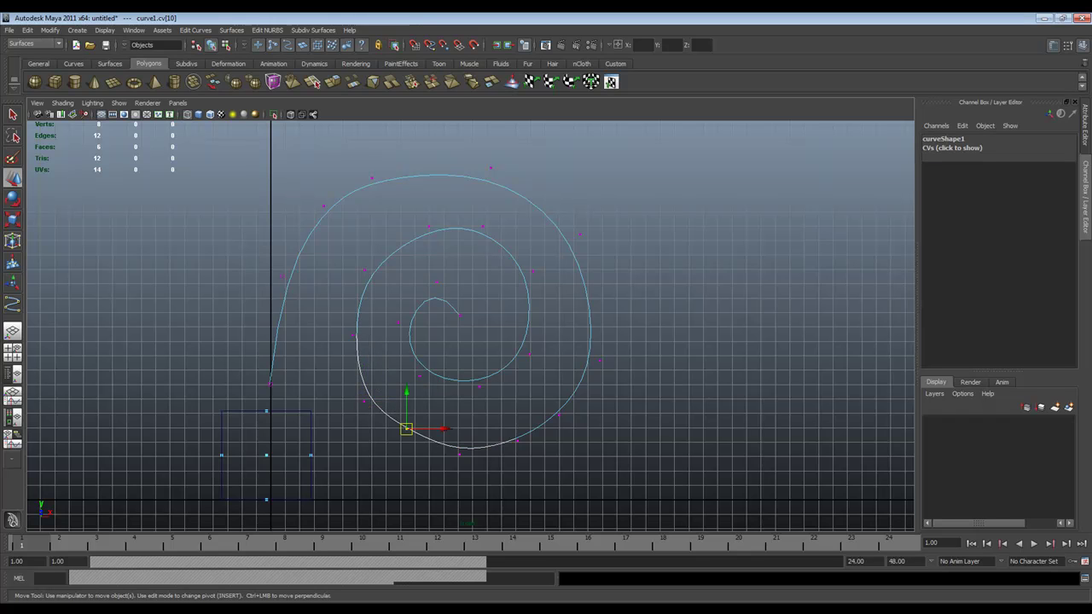
left_click_drag(406, 428, 398, 435)
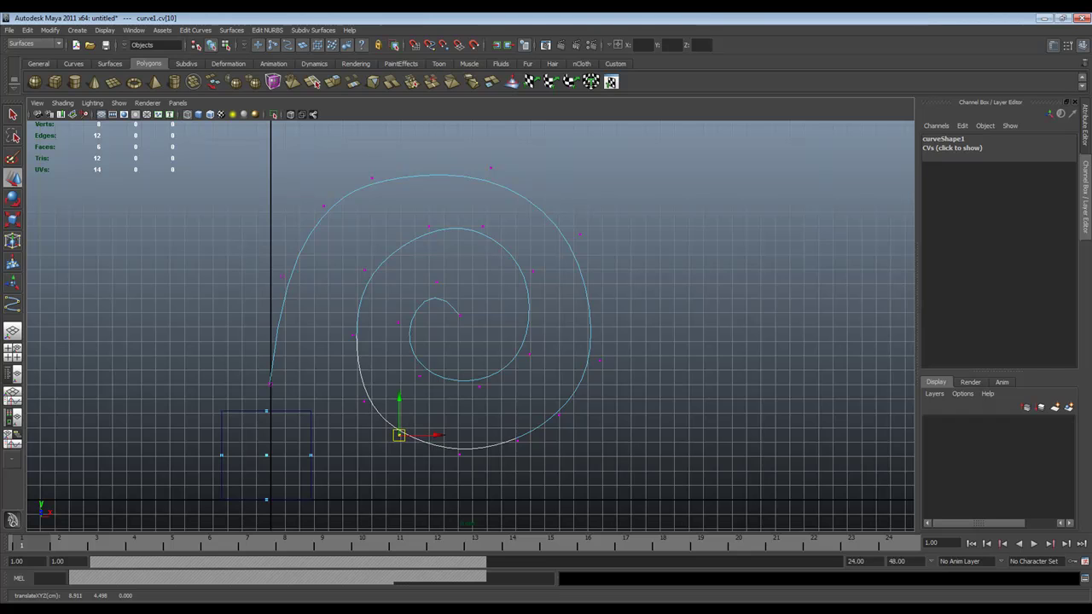
- Shift the outer coil's topmost control vertex up and to the right, and reposition the spiral's inner end vertices
left_click(459, 313)
left_click_drag(458, 310, 427, 281)
left_click(427, 227)
left_click(371, 177)
left_click_drag(372, 177, 402, 164)
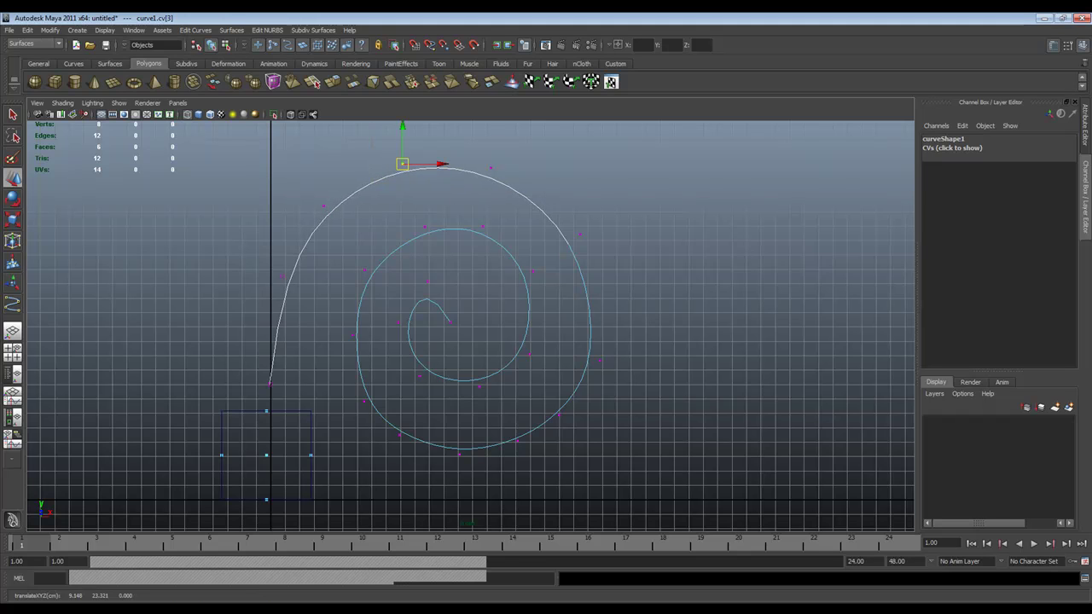
left_click(450, 321)
left_click_drag(450, 317, 459, 298)
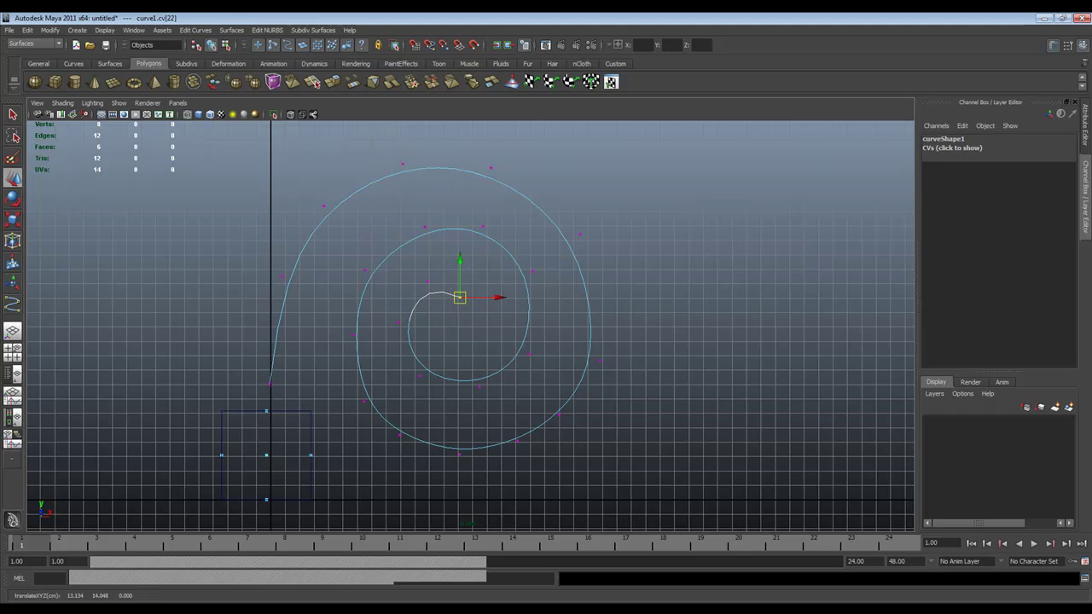
- Move the middle coil's leftmost control vertex outward and pull the outer coil's rightmost vertex slightly up and inward
left_click_drag(326, 329, 361, 343)
left_click_drag(353, 335, 342, 335)
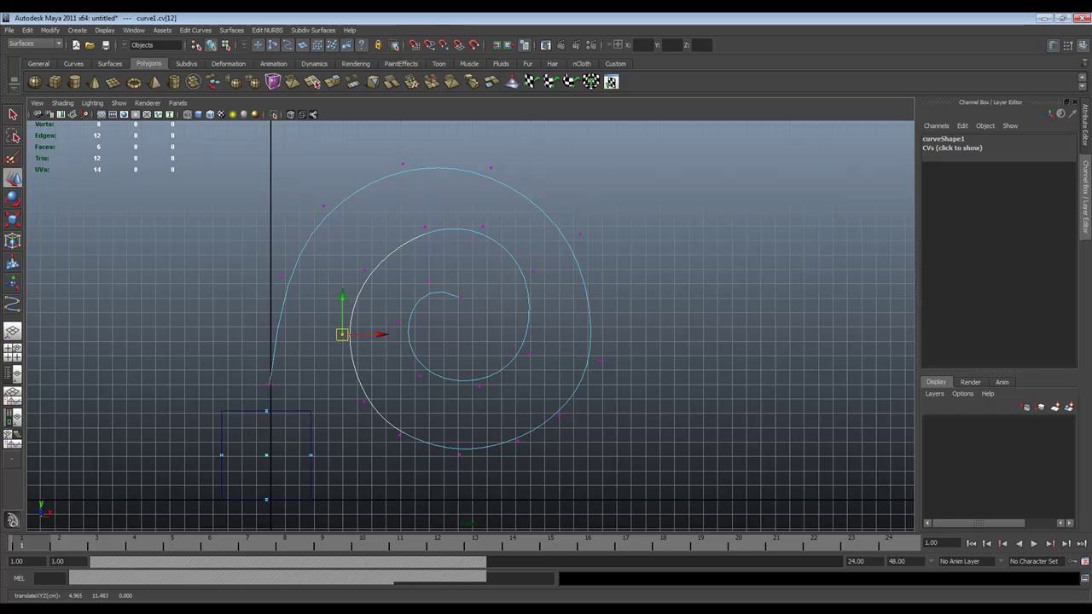
left_click(599, 360)
left_click_drag(599, 359, 594, 344)
left_click(559, 415)
left_click_drag(596, 416, 596, 415)
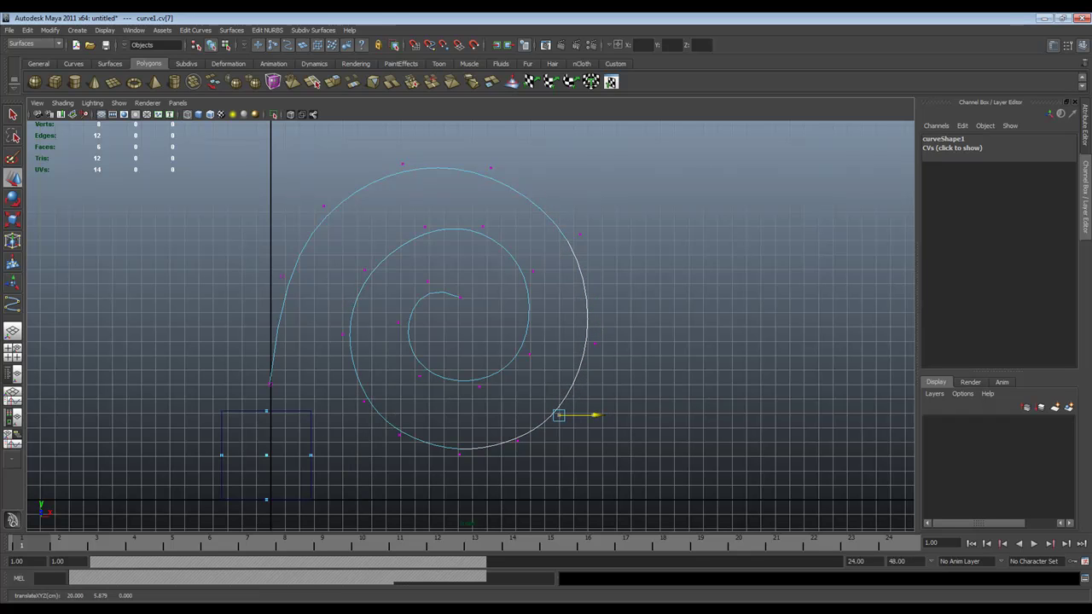
key("F8")
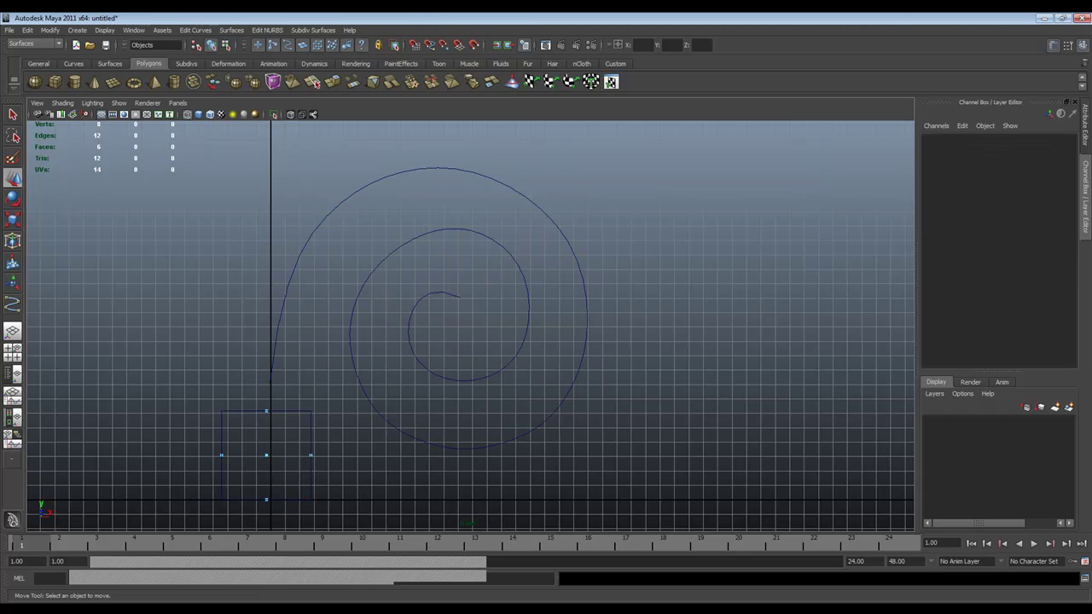
- Move the two control vertices at the middle coil's upper-left bend slightly outward
left_click(350, 328)
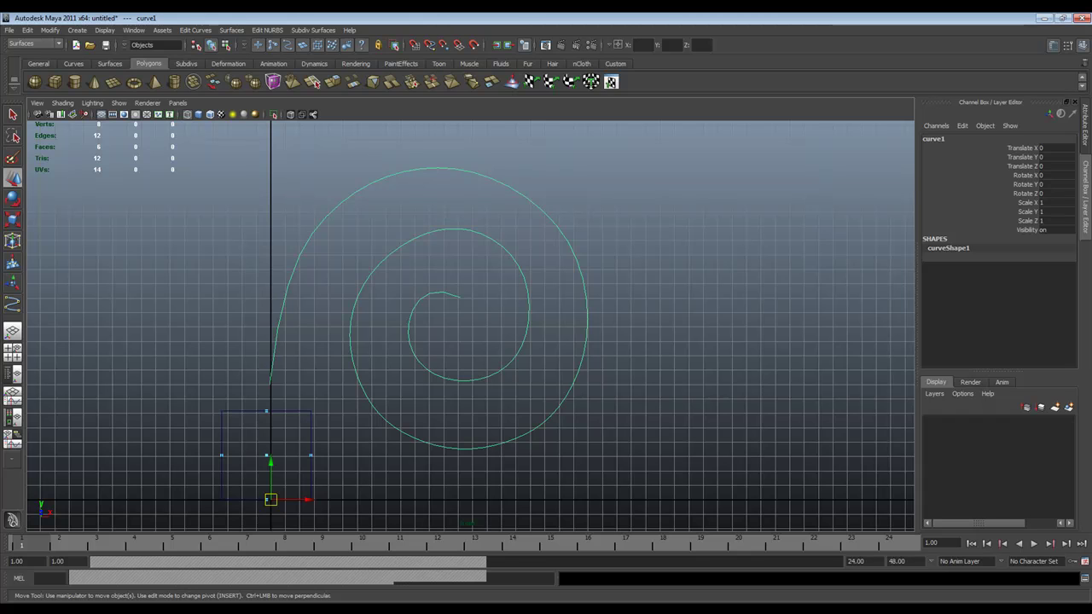
key("F8")
left_click(364, 269)
left_click_drag(364, 270, 359, 259)
left_click(424, 227)
left_click_drag(424, 227, 419, 220)
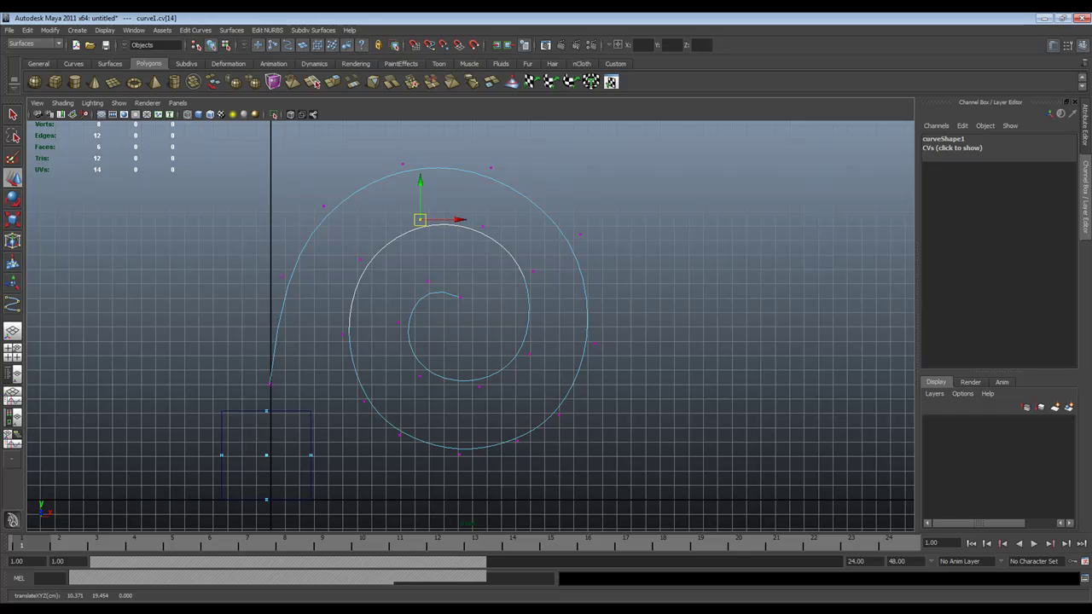
- Move the whole spiral curve down to about -1.26 in Y, bringing its start close to the cube's top
key("F8")
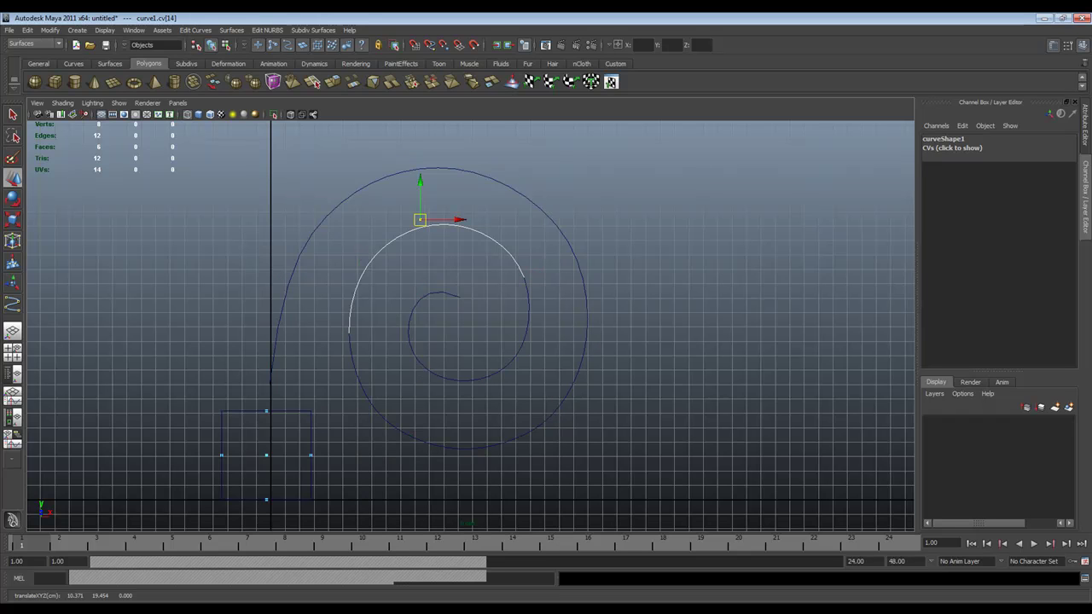
left_click(437, 225)
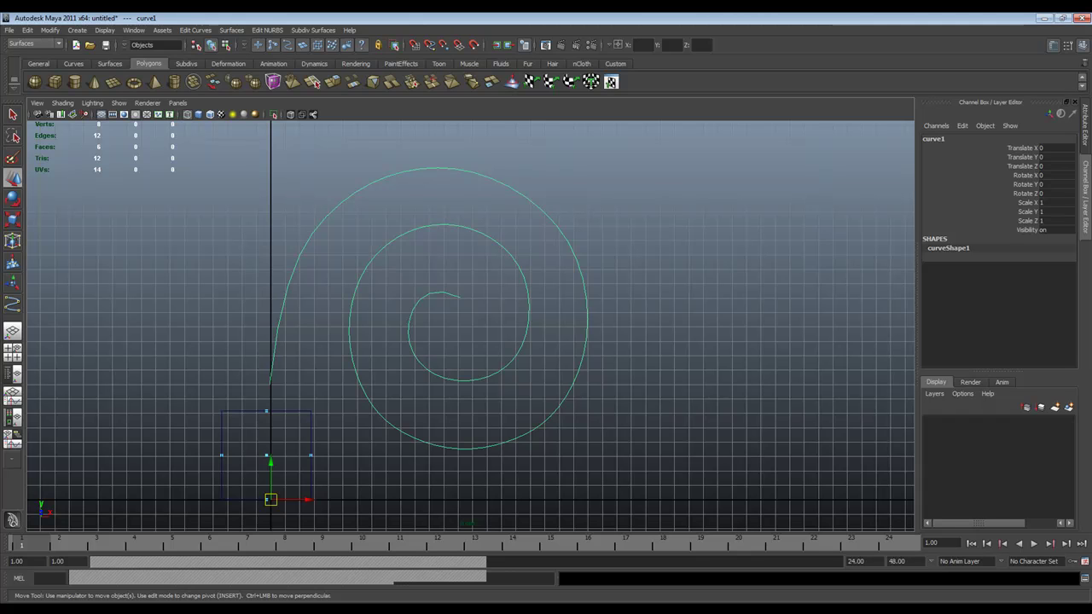
left_click_drag(269, 464, 269, 482)
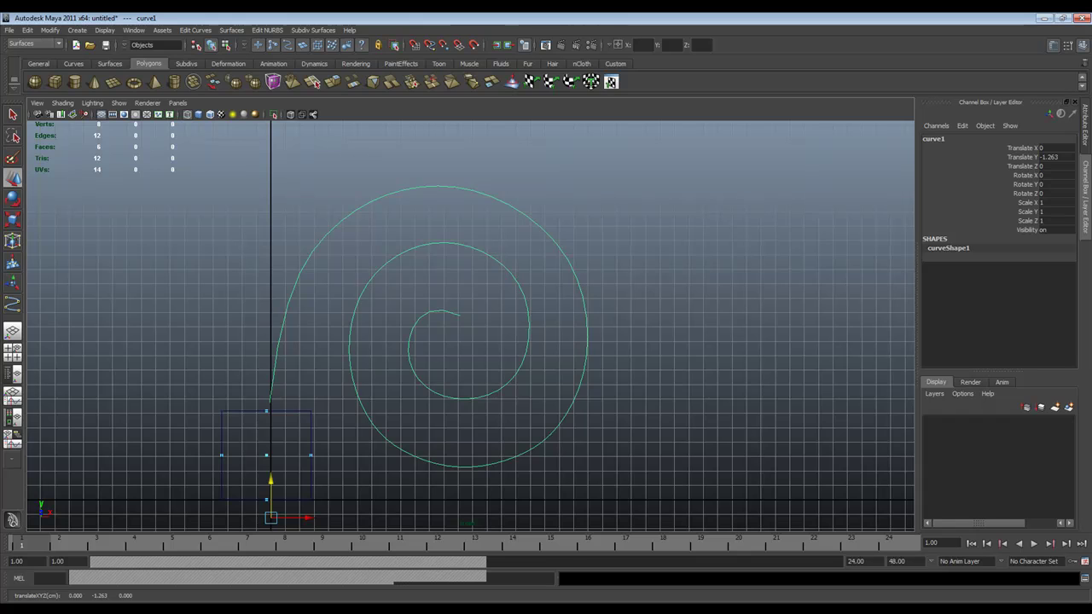
- Examine the curve's first three control vertices one by one, from its start above the cube up the outer coil
key("F8")
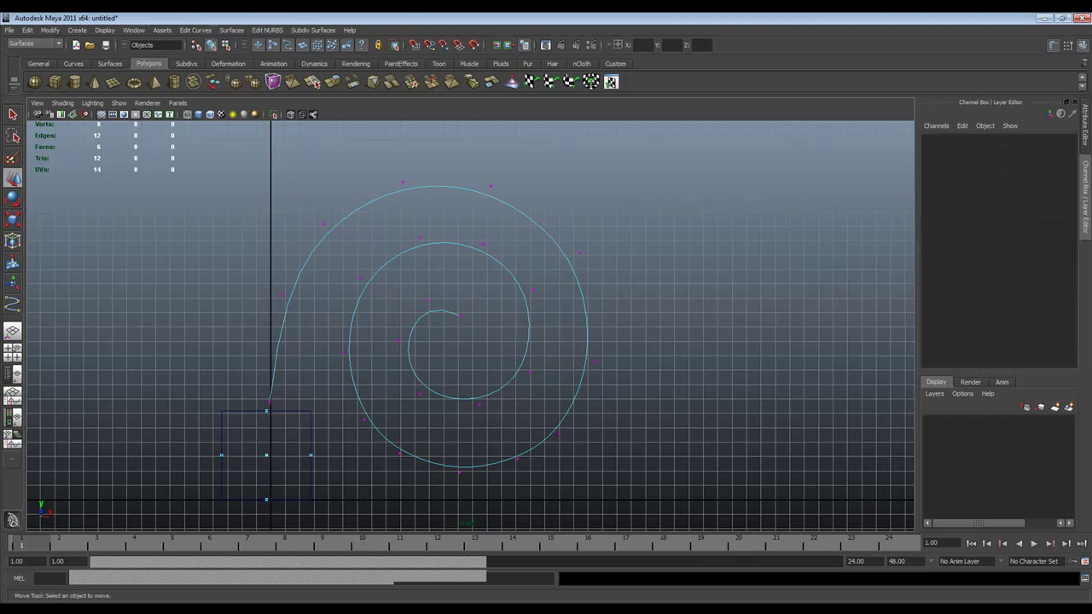
scroll(470, 327, "up", 4)
middle_click_drag(470, 326, 585, 313, "alt")
scroll(586, 313, "down", 1)
scroll(470, 327, "up", 3)
middle_click_drag(470, 327, 622, 241, "alt")
left_click_drag(202, 429, 244, 460)
scroll(470, 326, "down", 1)
middle_click_drag(471, 326, 474, 450, "alt")
left_click_drag(254, 266, 295, 295)
middle_click_drag(295, 295, 264, 461, "alt")
left_click_drag(331, 231, 377, 275)
scroll(377, 275, "down", 2)
middle_click_drag(377, 274, 370, 161, "alt")
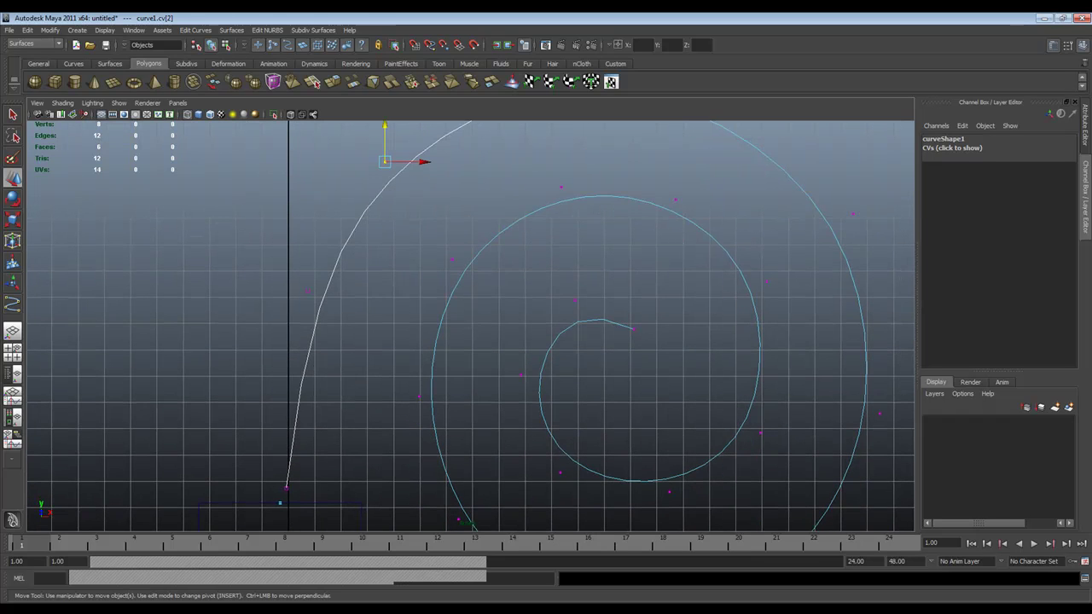
scroll(471, 327, "down", 1)
middle_click_drag(471, 326, 414, 339, "alt")
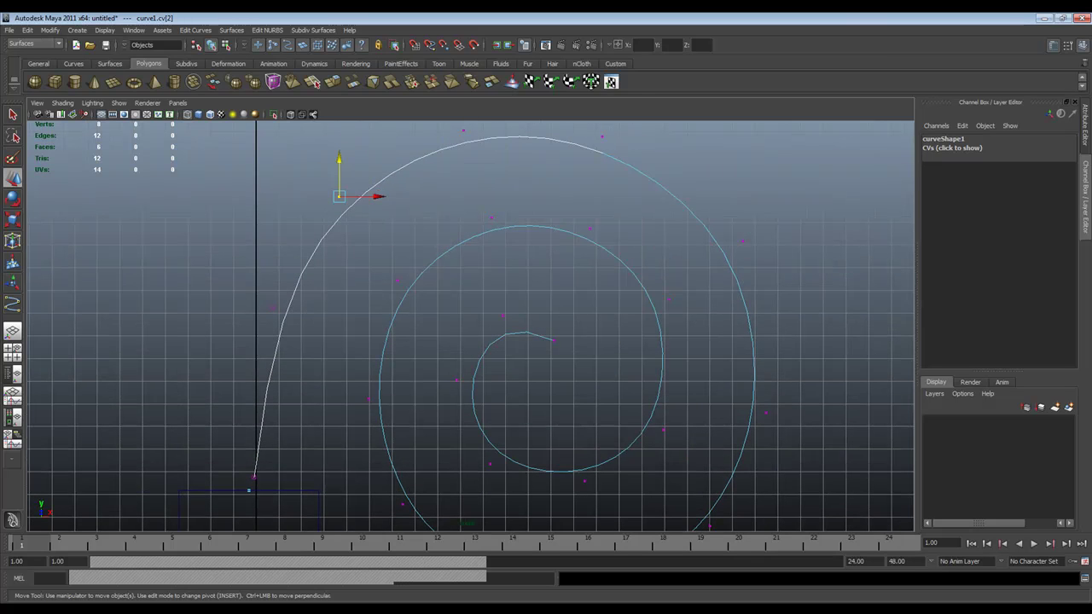
- Examine the three control vertices at the spiral curve's inner end
left_click(554, 339)
left_click_drag(480, 298, 514, 337, "shift")
left_click_drag(426, 369, 471, 400, "shift")
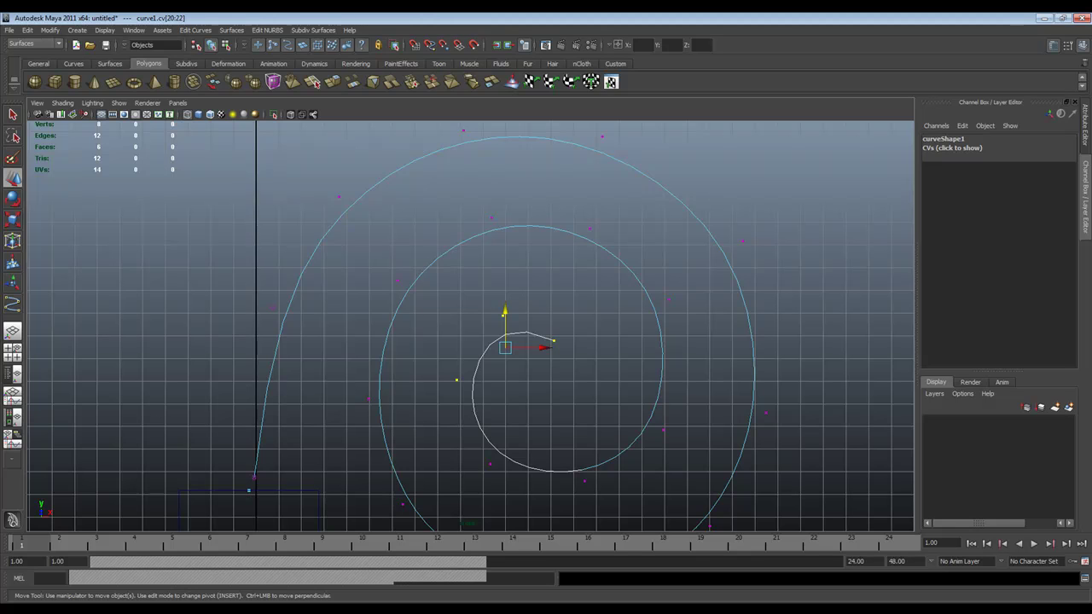
key("F8")
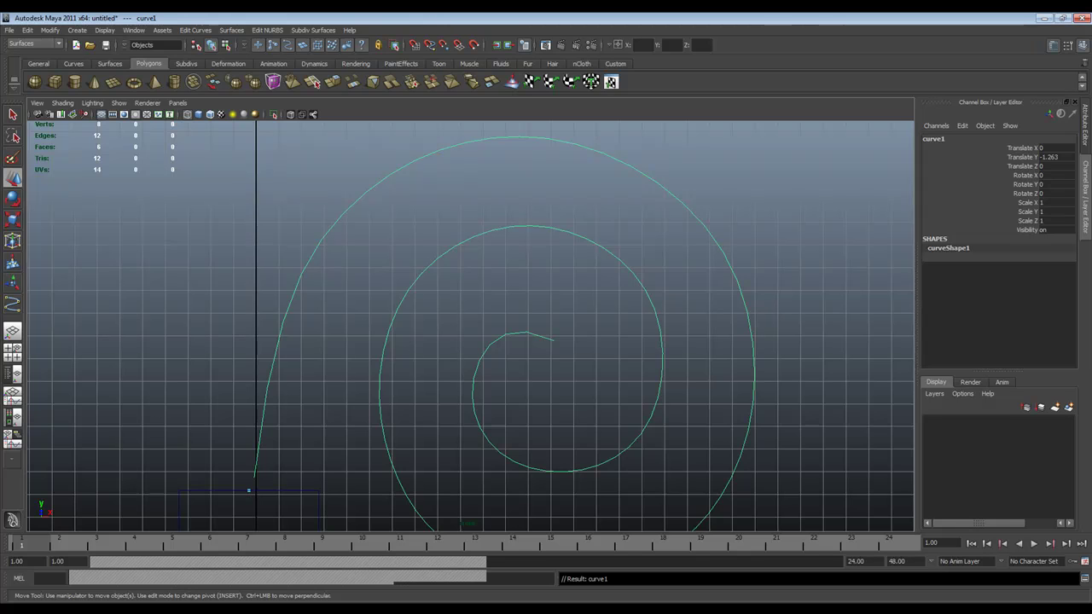
key("F8")
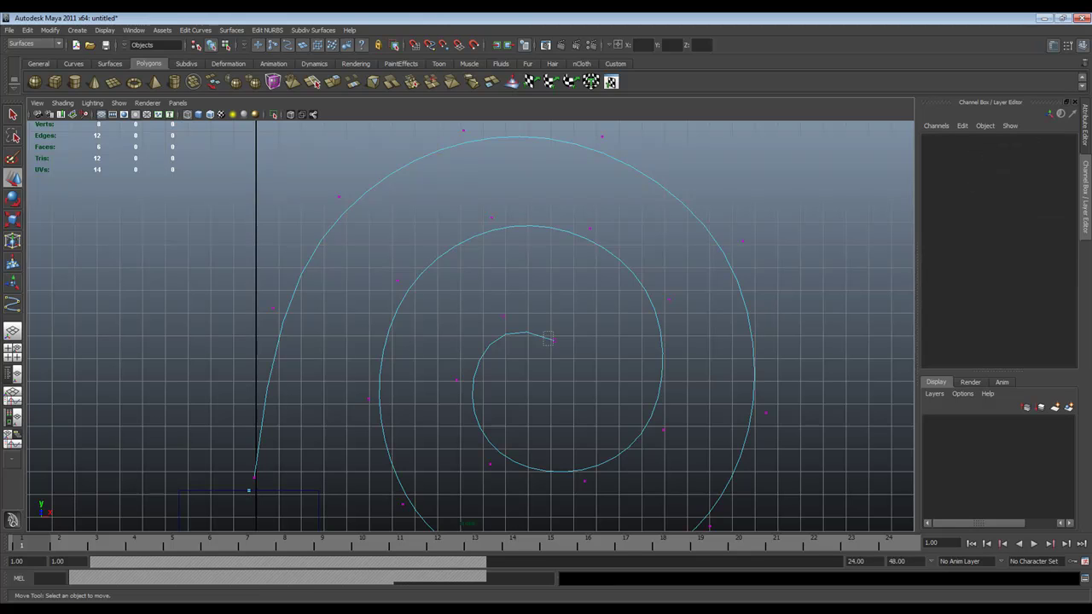
left_click_drag(573, 377, 474, 299)
left_click(457, 379, "shift")
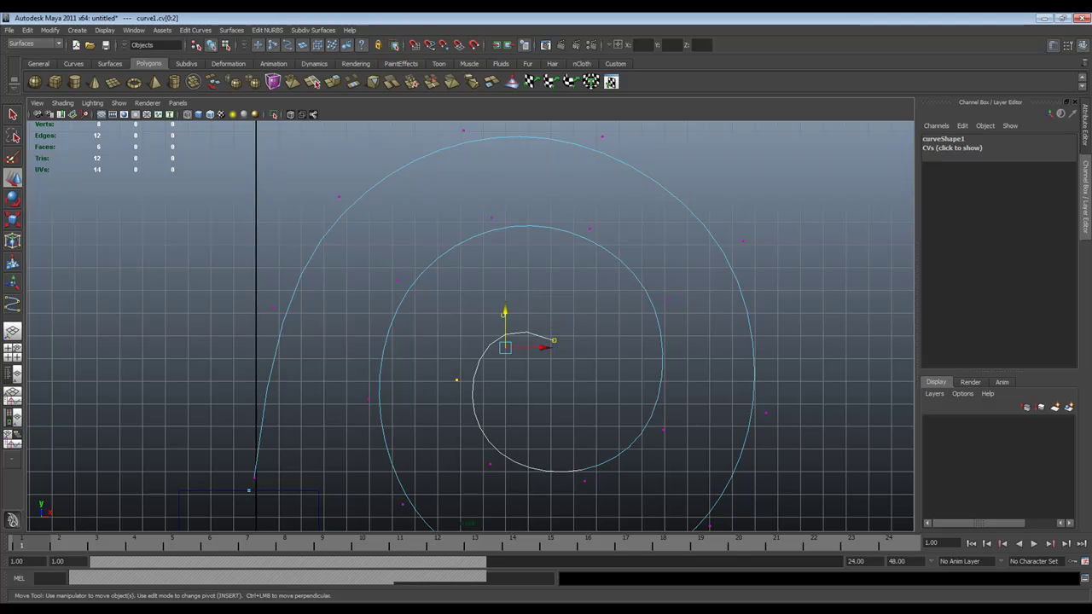
key("F8")
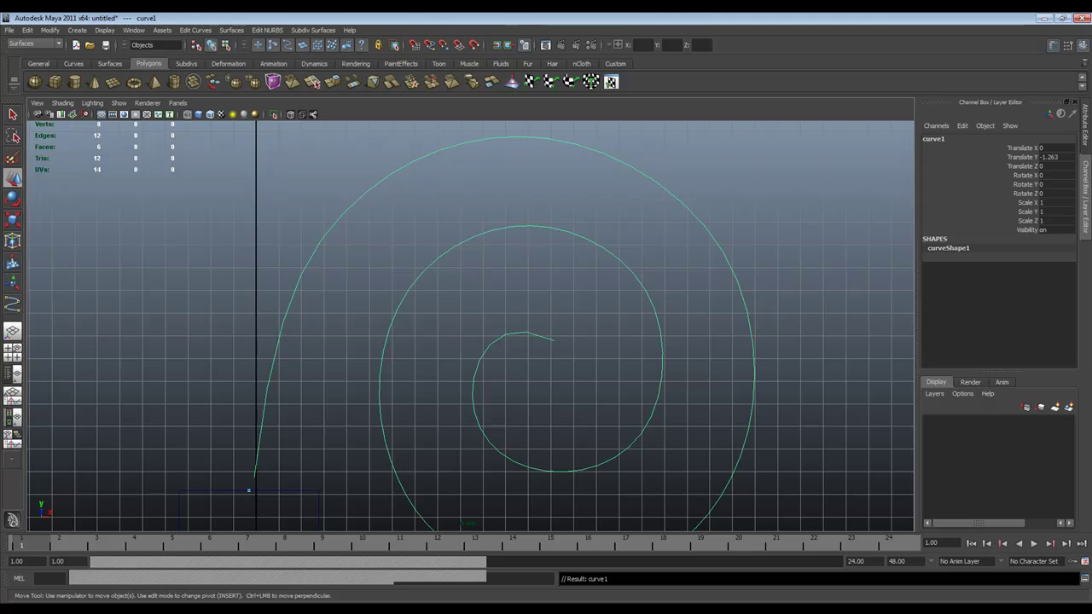
- Examine the three control vertices at the curve's outer start above the cube, and return to object selection
key("F8")
left_click(254, 476)
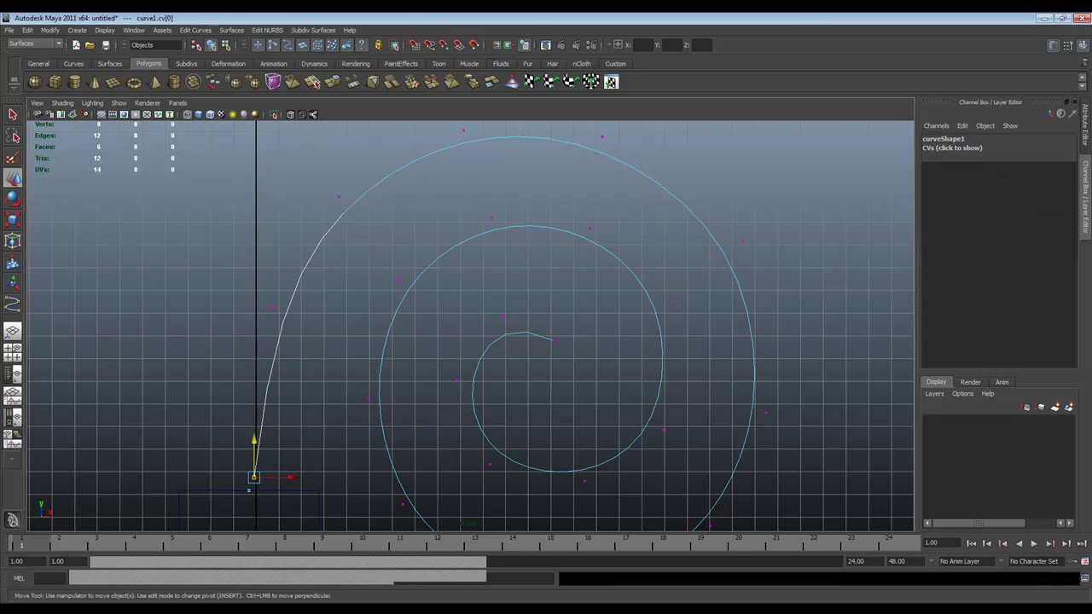
left_click_drag(243, 283, 280, 313)
left_click(339, 197)
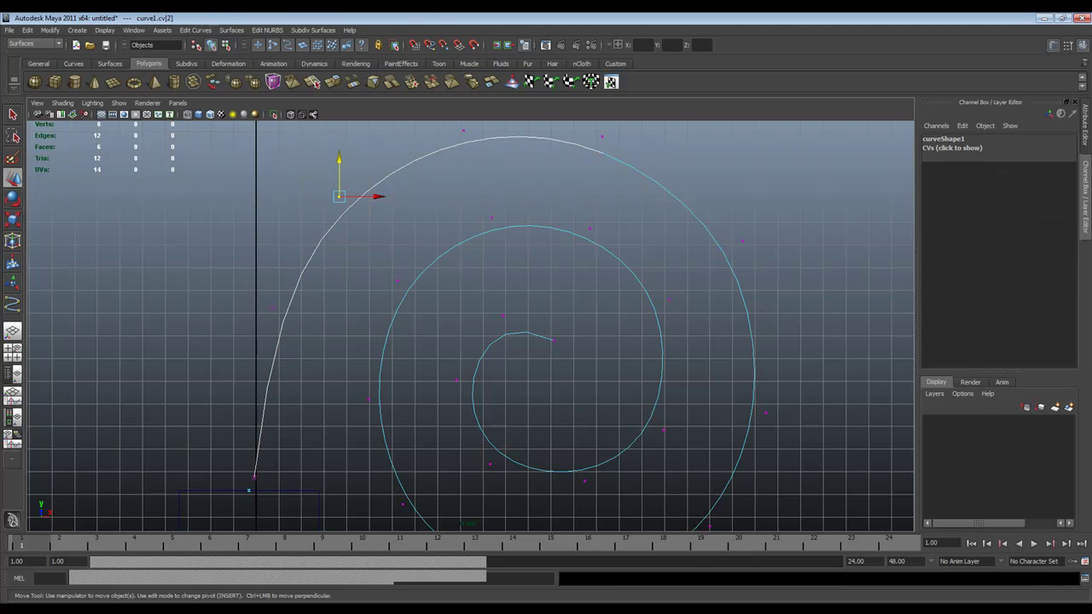
key("F8")
key("F8")
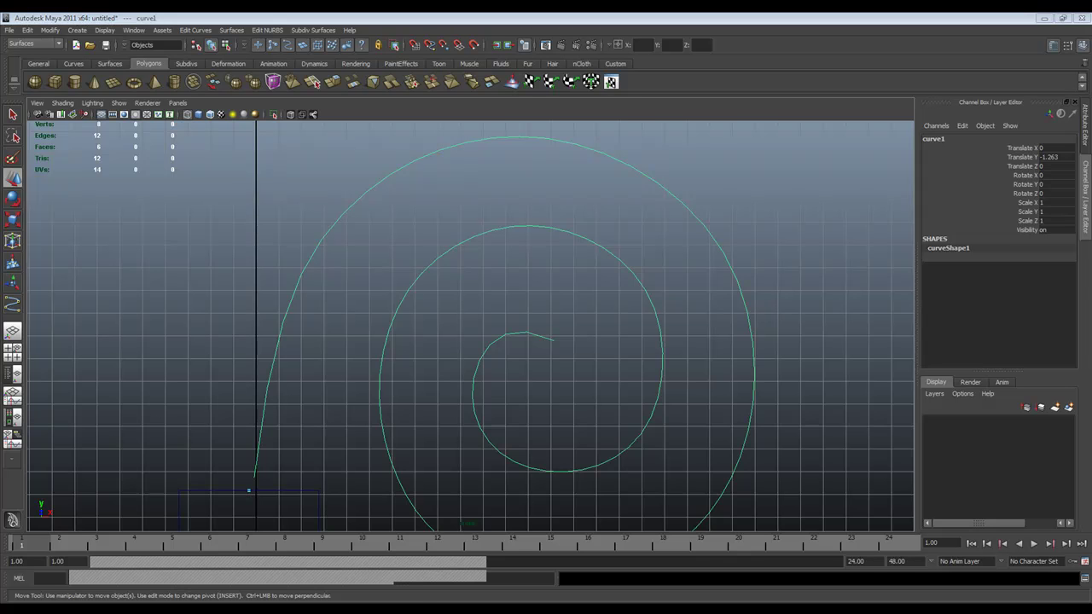
- Scale the polygon cube down in the perspective view so it becomes a smaller block
key("space")
key("space")
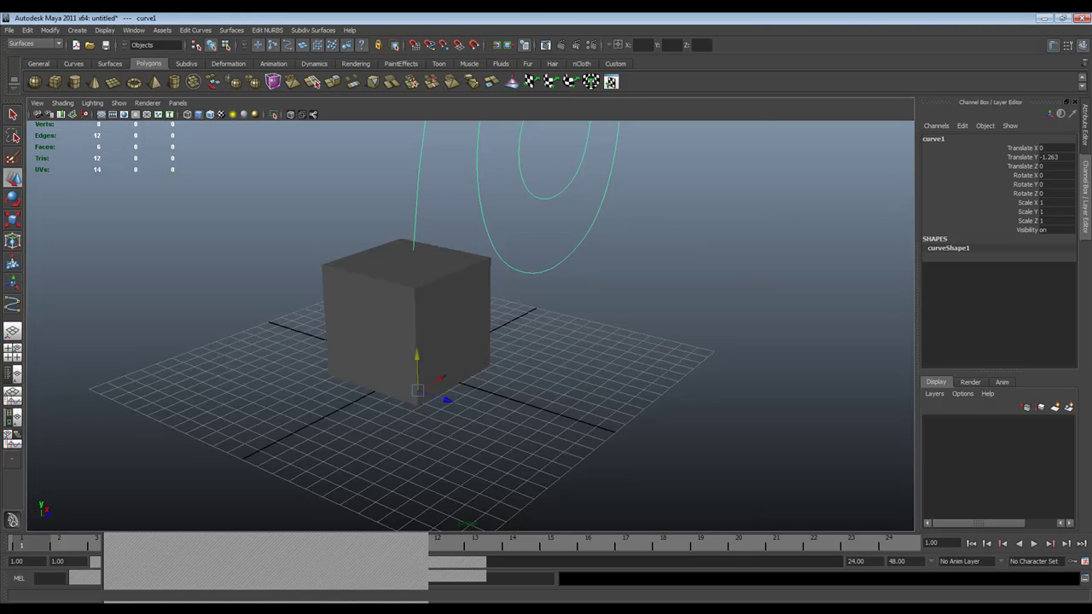
middle_click_drag(511, 282, 597, 319, "alt")
left_click_drag(443, 320, 474, 353, "alt")
left_click(469, 367)
key("r")
left_click_drag(546, 358, 486, 355, "alt")
left_click_drag(600, 367, 569, 370)
left_click_drag(568, 370, 611, 429, "alt")
left_click_drag(584, 320, 597, 299)
- Raise the block to the curve's start at about -0.078 in X and 5.336 in Y, scaled to about 0.28, 0.456, 0.809
key("w")
left_click_drag(584, 366, 569, 329)
right_click_drag(569, 329, 626, 341, "alt")
left_click_drag(626, 341, 629, 298, "alt")
middle_click_drag(629, 298, 568, 245, "alt")
key("r")
left_click_drag(580, 322, 503, 352)
key("w")
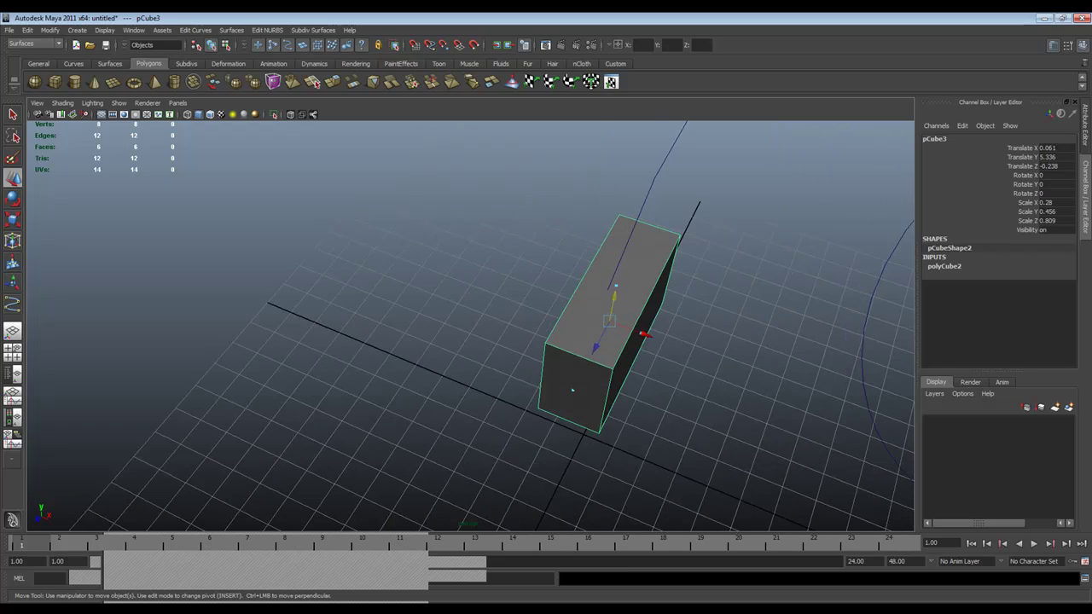
middle_click_drag(503, 351, 511, 401, "alt")
left_click_drag(649, 386, 718, 294)
- Rotate the block about -6.96 degrees in Z and move it to about X -0.29, Y 5.31, aligning its top with the curve's start
key("space")
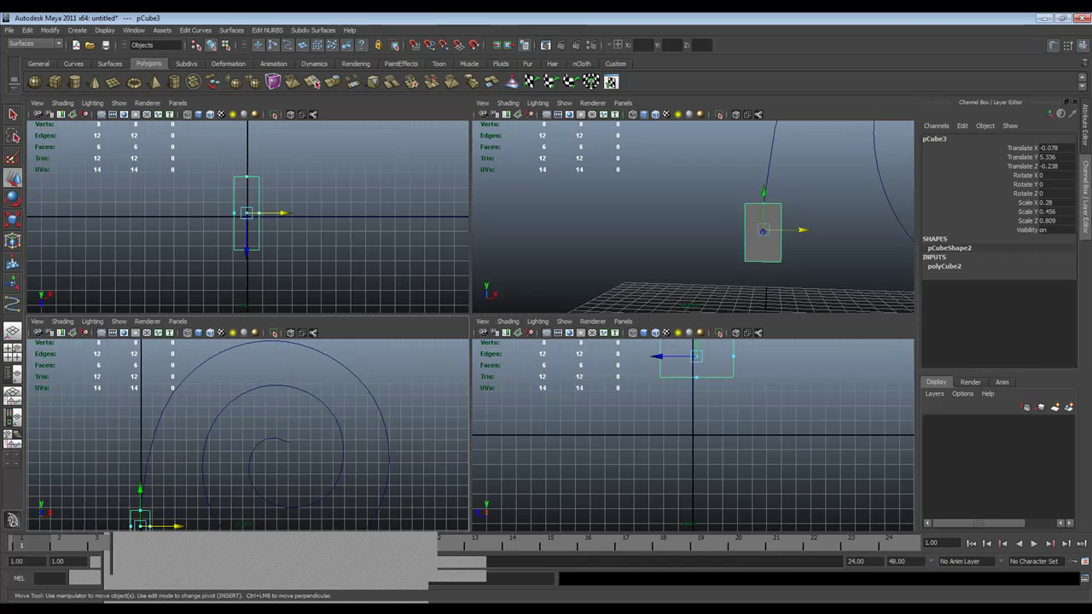
key("space")
key("f")
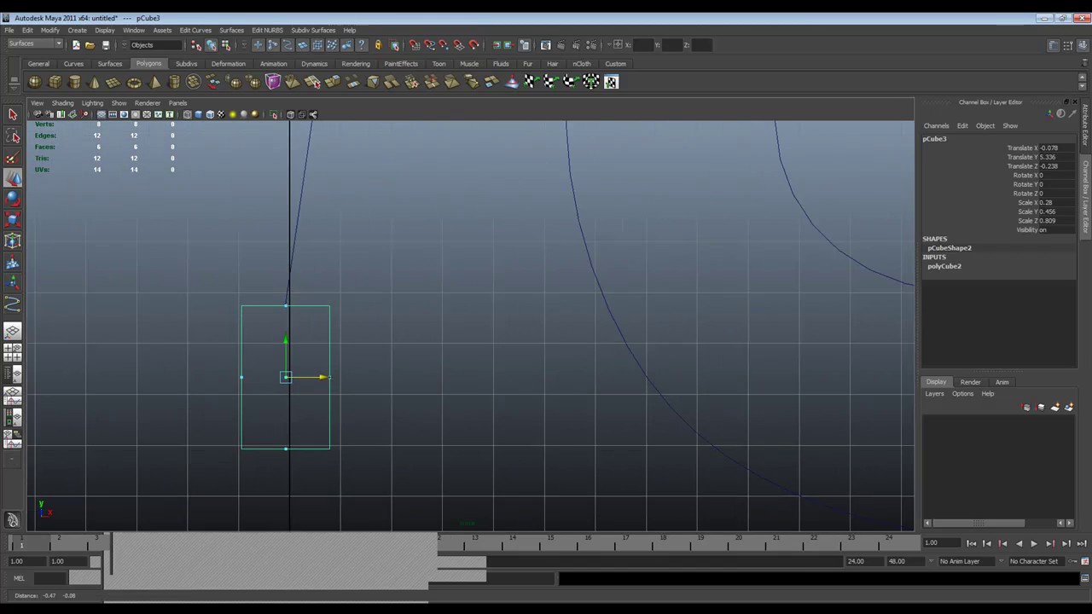
key("e")
left_click_drag(363, 303, 370, 304)
key("w")
left_click_drag(362, 361, 348, 363)
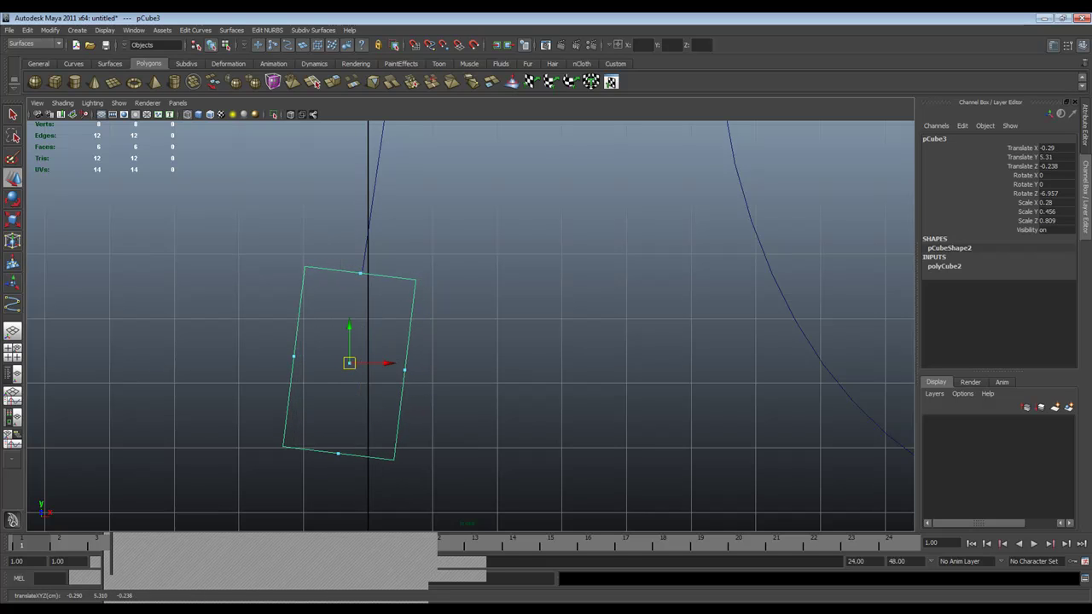
middle_click_drag(349, 363, 319, 493, "alt")
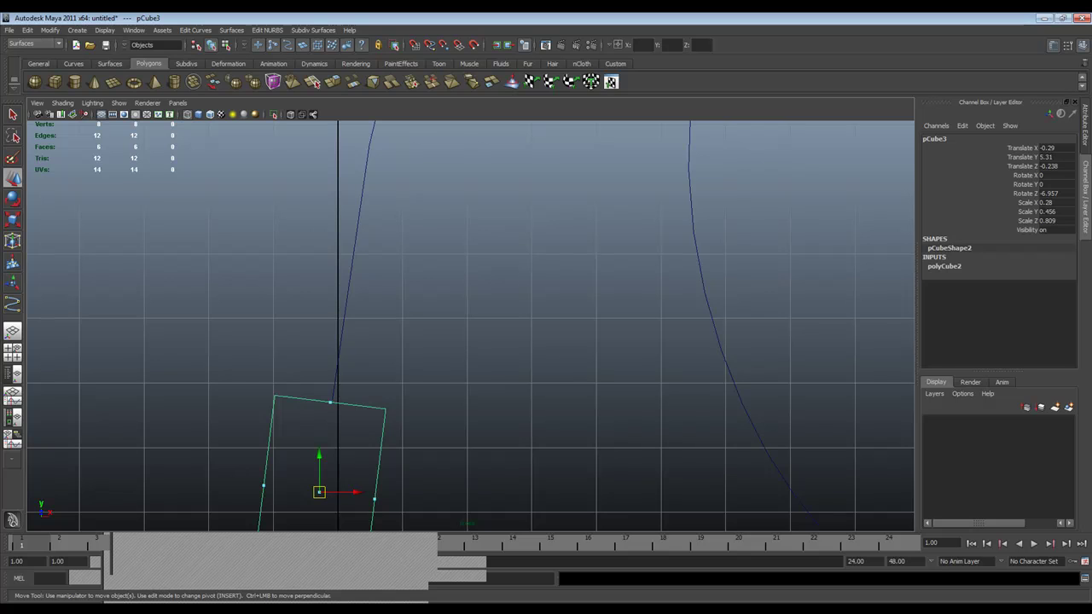
middle_click_drag(319, 492, 344, 390, "alt")
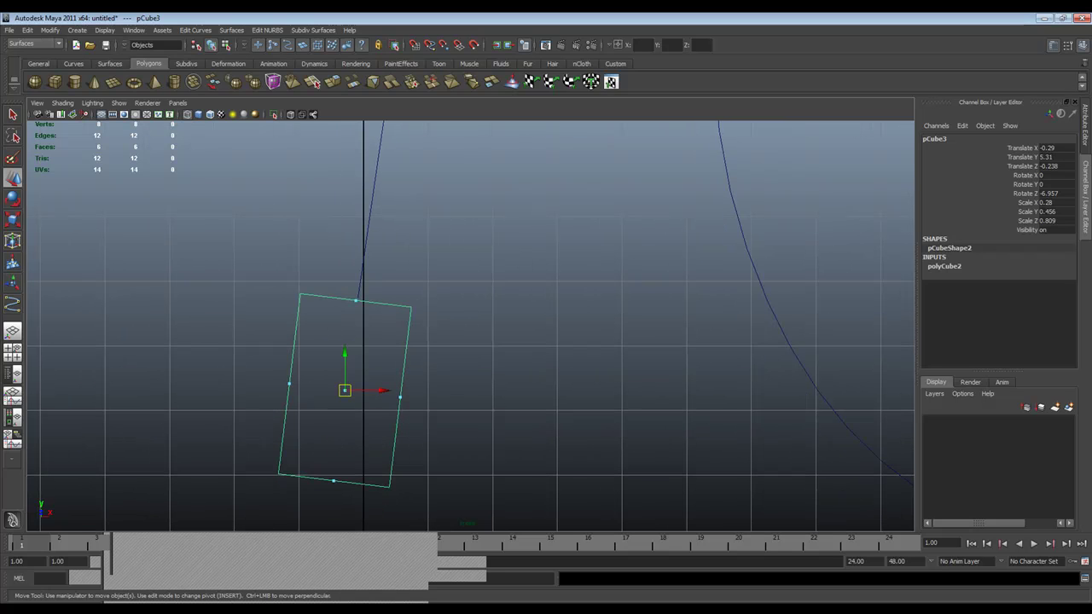
- Select the block's top face together with the spiral curve
key("space")
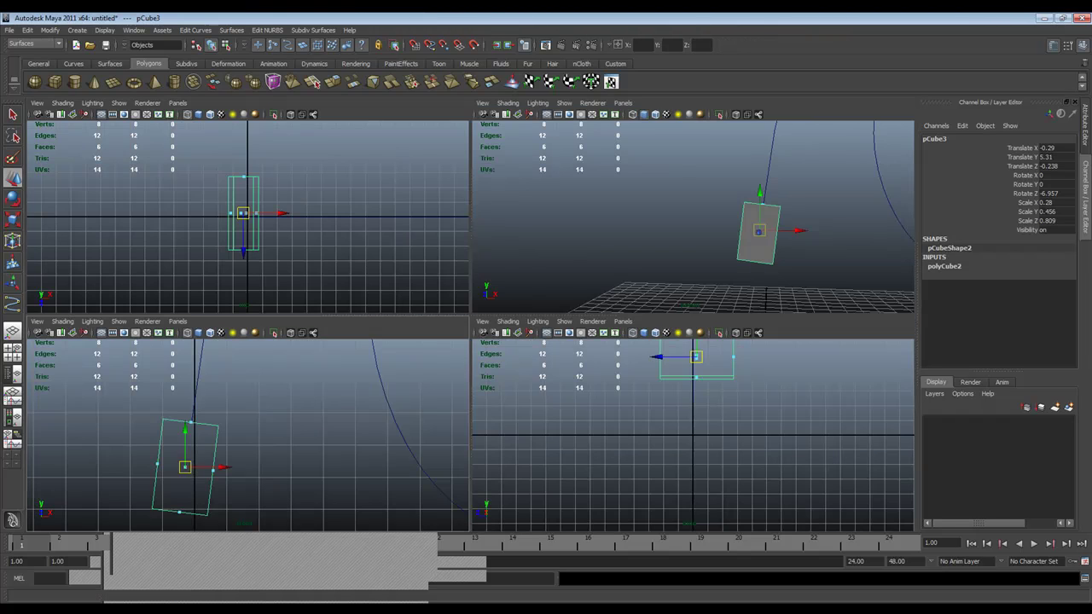
key("space")
middle_click_drag(604, 324, 585, 354, "alt")
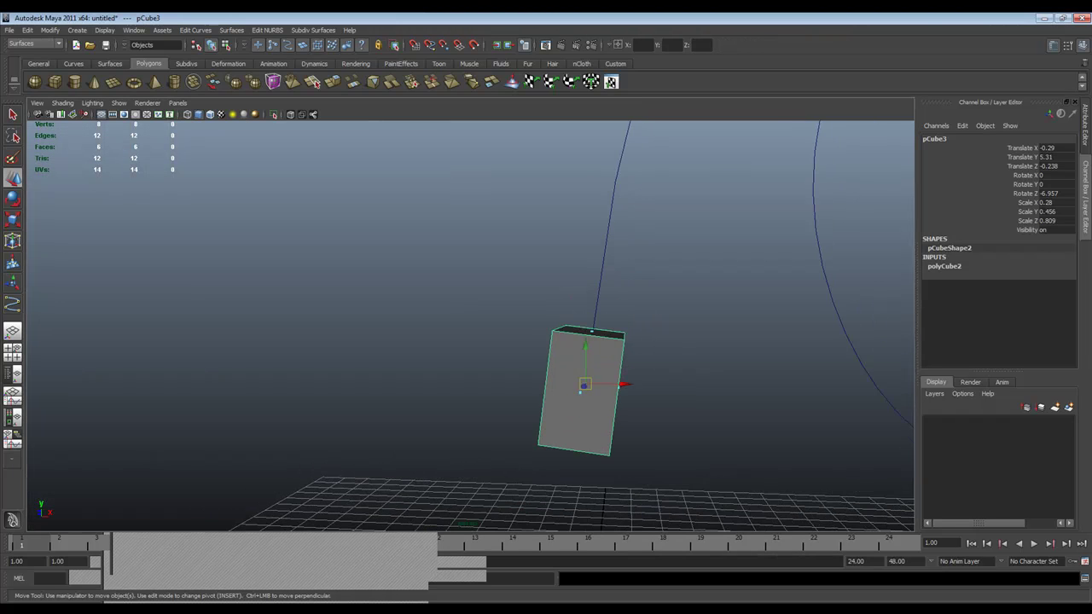
left_click_drag(585, 354, 585, 388, "alt")
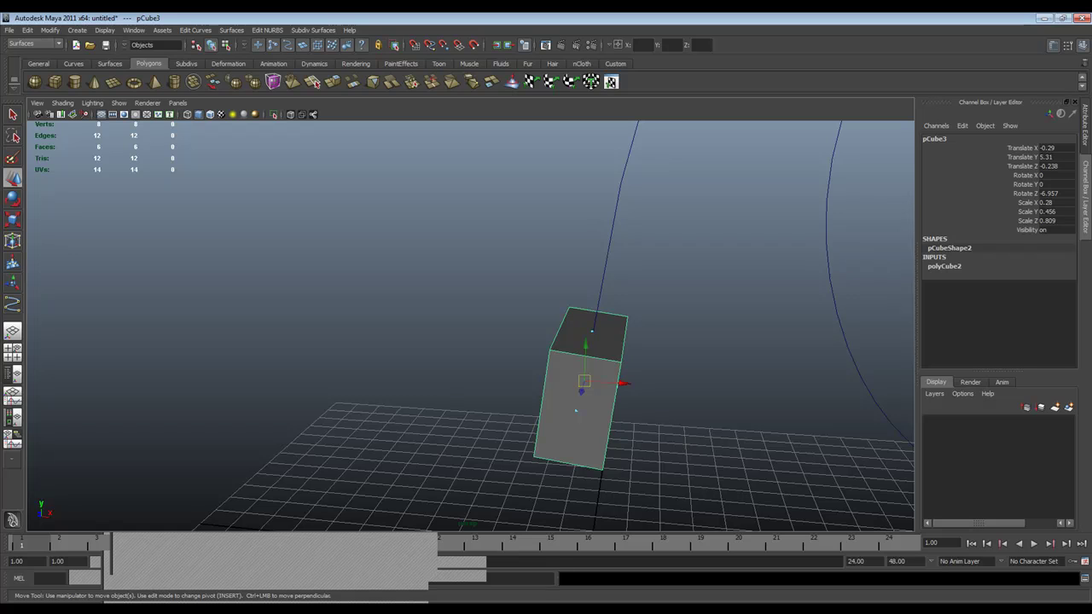
key("F11")
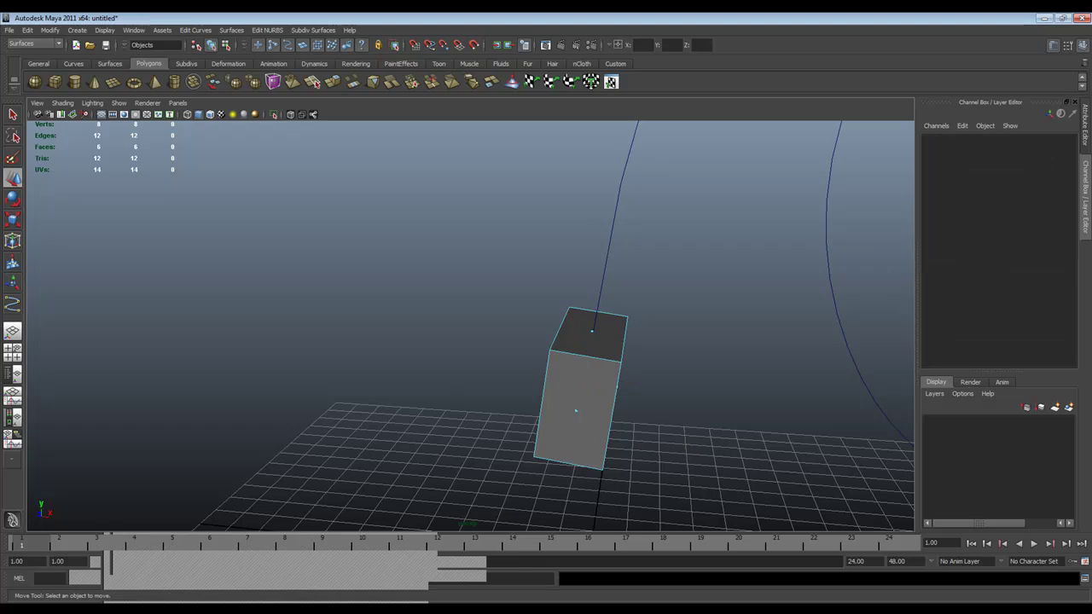
left_click(592, 331)
middle_click_drag(595, 317, 493, 434, "alt")
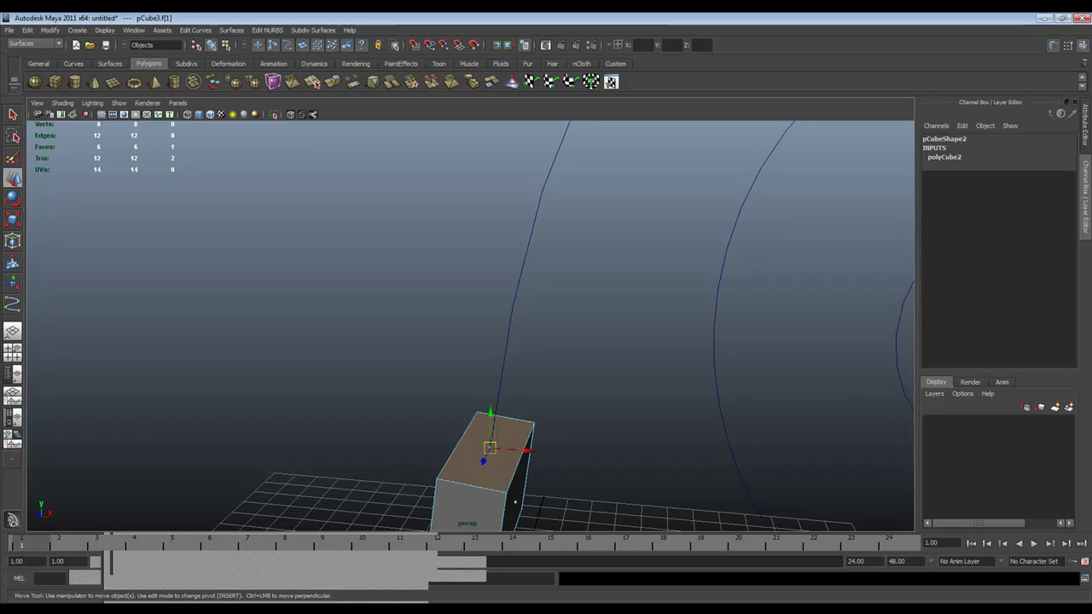
left_click(507, 341, "shift")
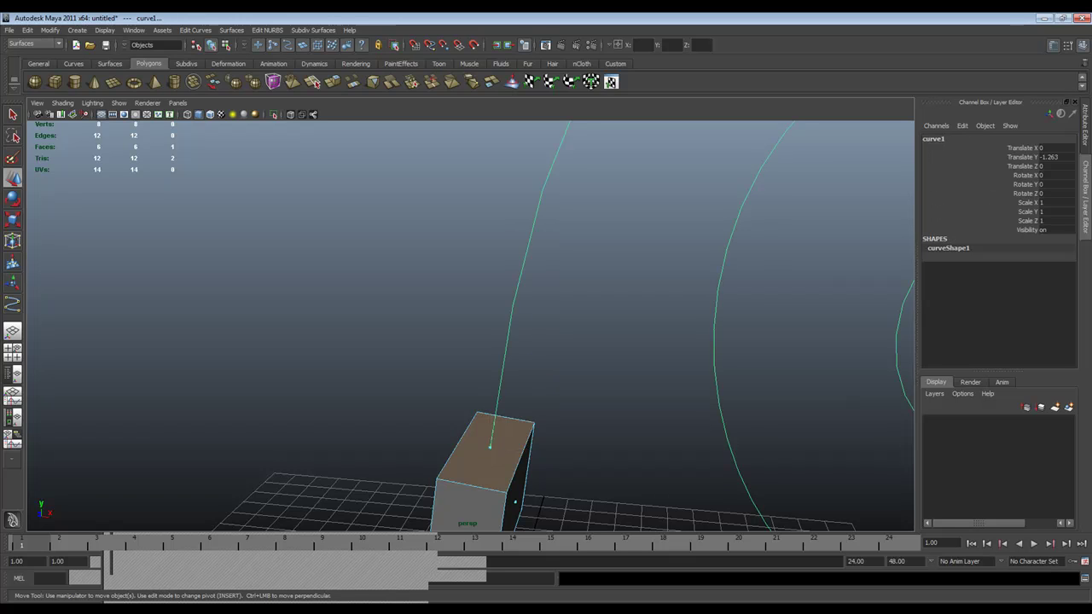
- Extrude the selected top face along the spiral curve
right_click_drag(531, 399, 489, 418, "alt")
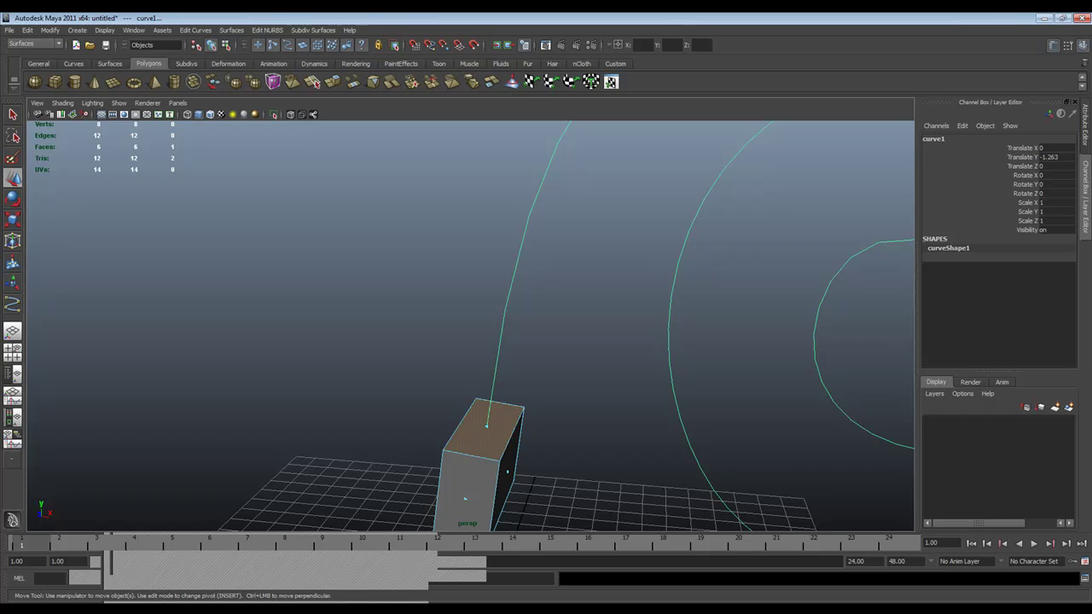
middle_click_drag(489, 418, 462, 345, "alt")
left_click_drag(462, 345, 516, 331, "alt")
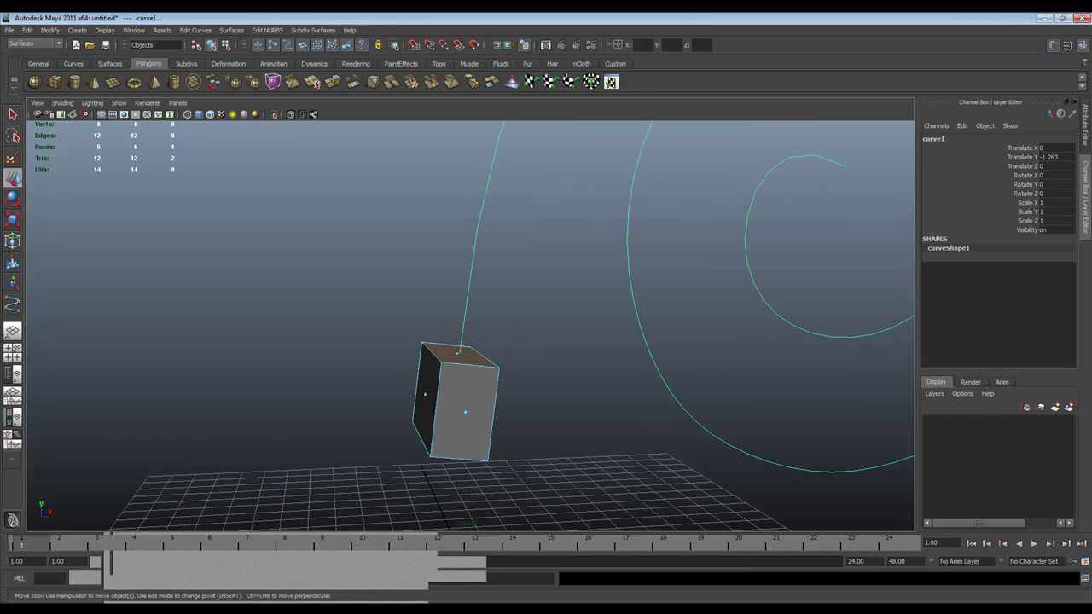
left_click(332, 82)
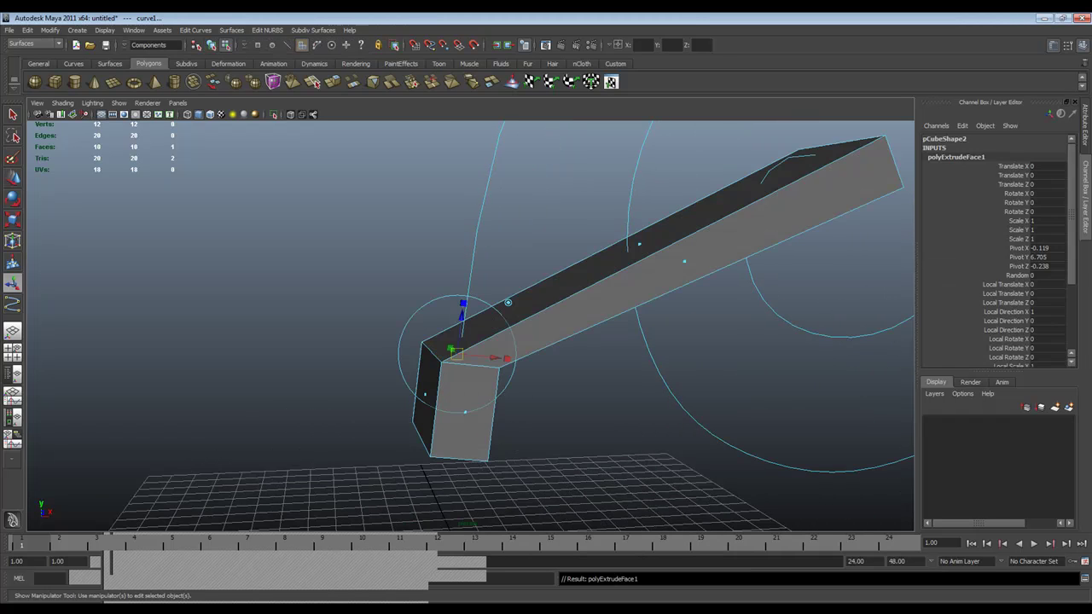
right_click_drag(546, 358, 470, 365, "alt")
middle_click_drag(470, 365, 362, 431, "alt")
left_click_drag(362, 431, 384, 440, "alt")
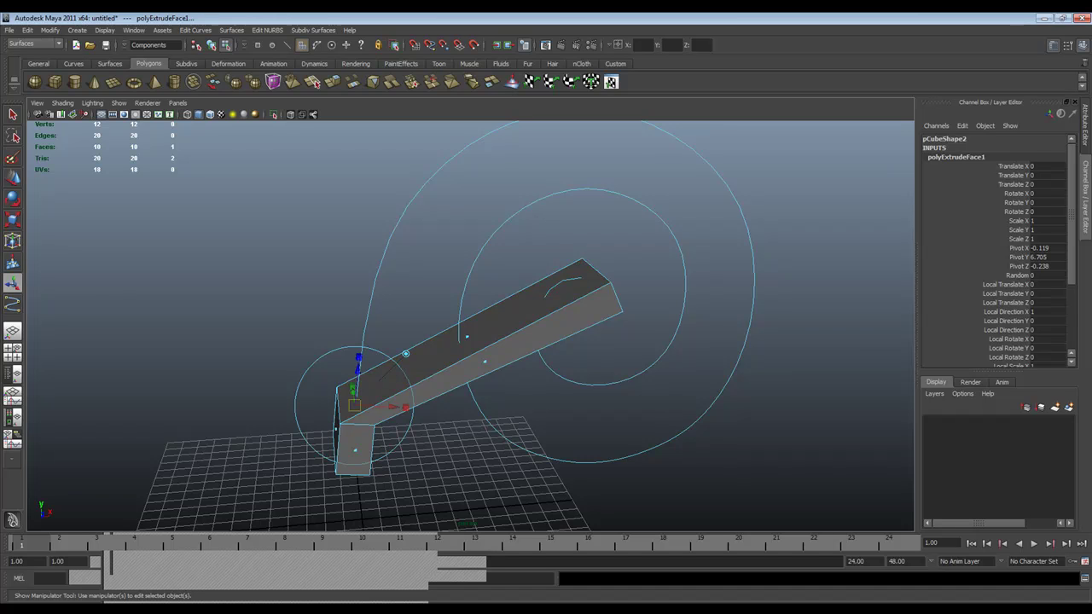
- Raise the face extrusion's divisions to 25
scroll(994, 248, "down", 5)
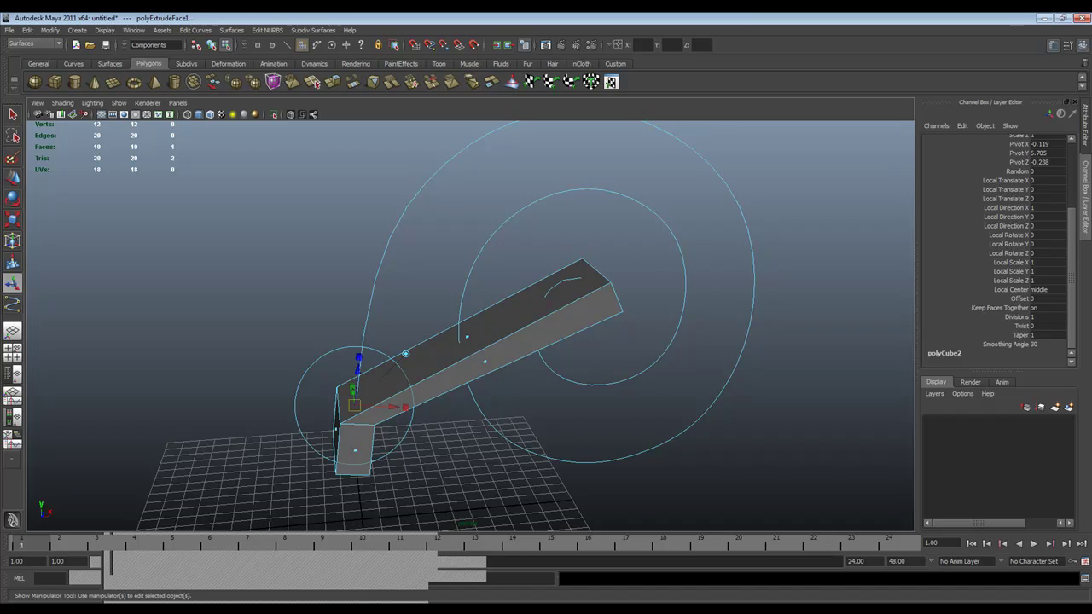
left_click(1017, 317)
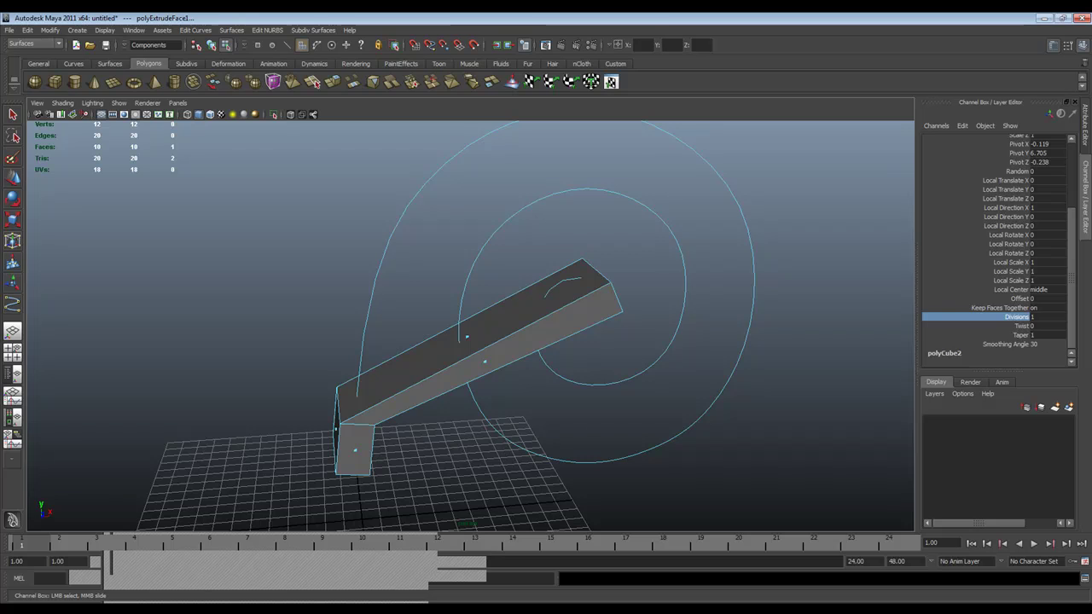
middle_click_drag(478, 341, 631, 341)
left_click_drag(563, 341, 844, 341, "alt")
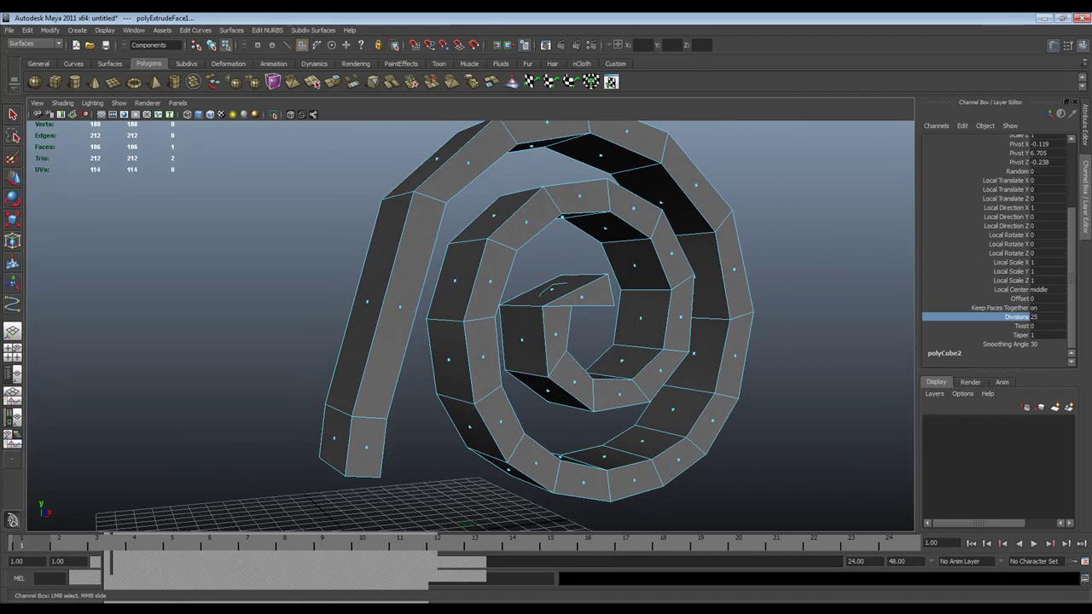
- Try 30 divisions on the face extrusion, and set the divisions to 100 for a smooth spiral
left_click(1035, 316)
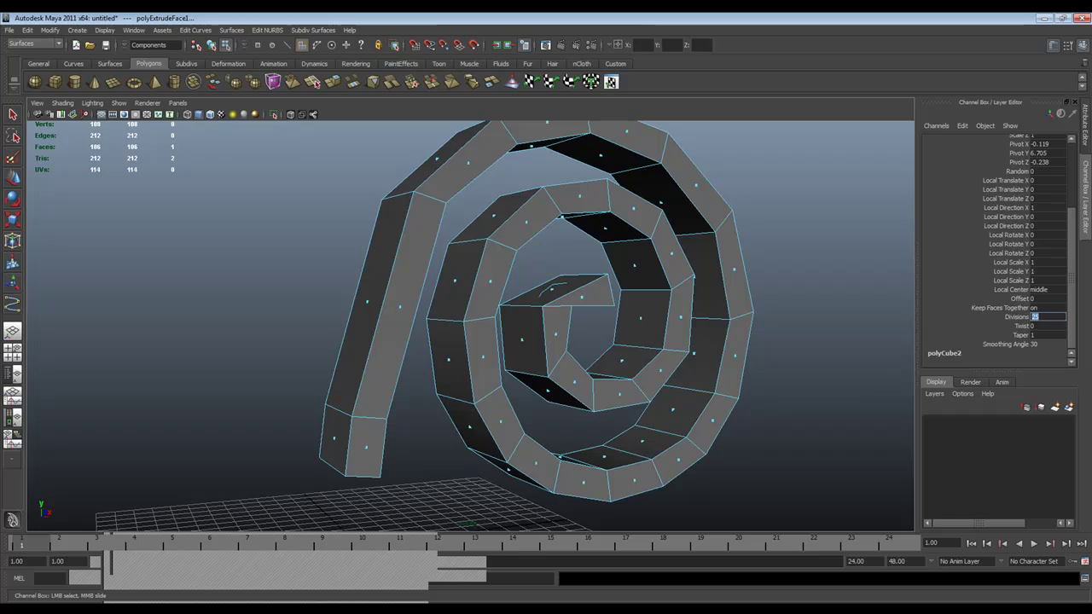
type("3")
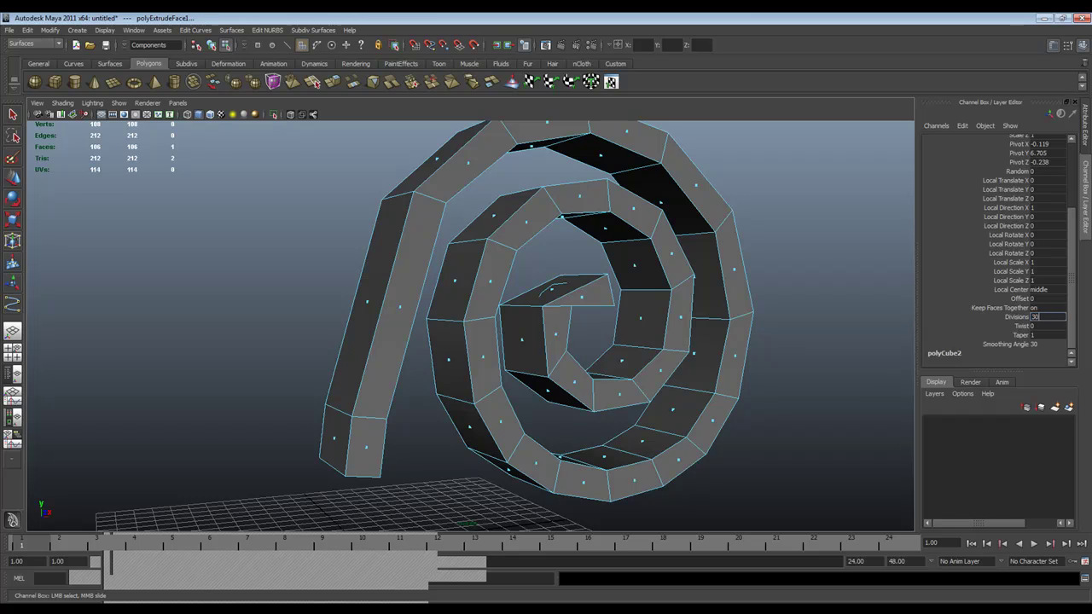
type("0")
key("Return")
type("100")
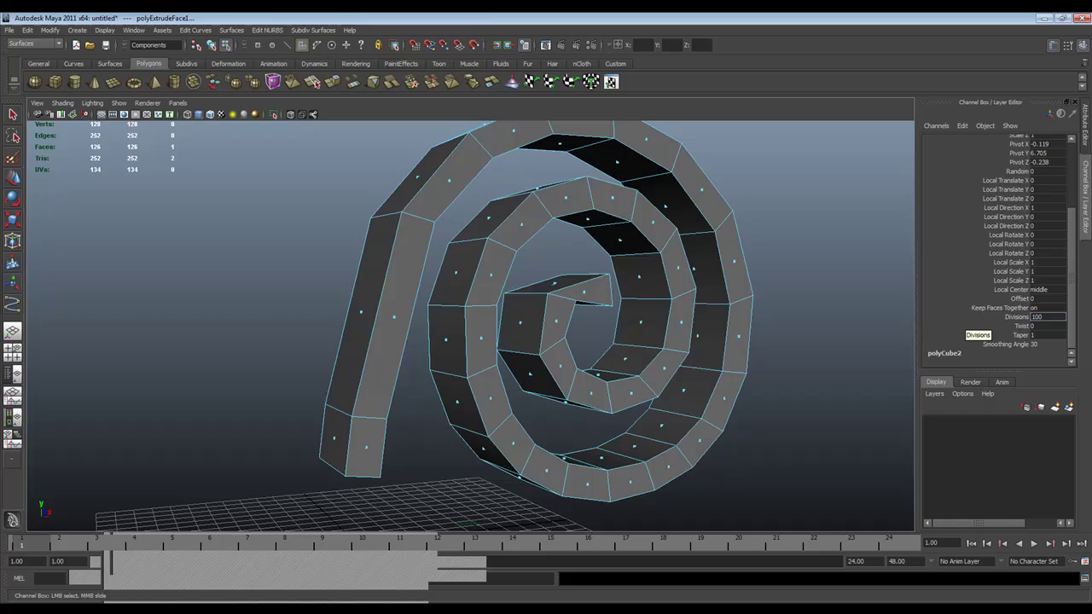
key("Return")
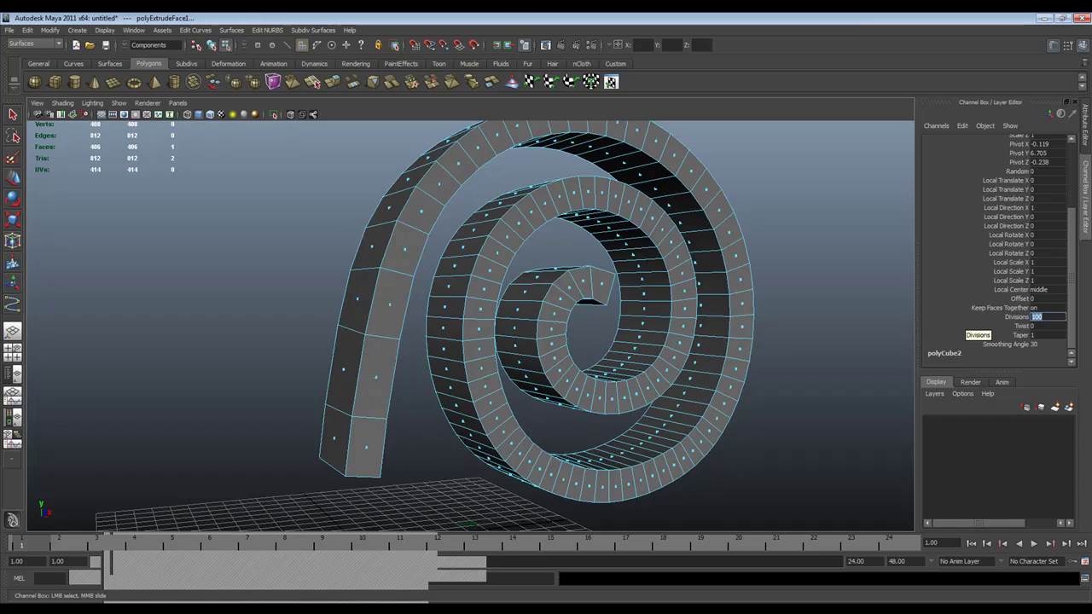
- Adjust the extrusion's twist to about -21.77 along the spiral
left_click_drag(597, 324, 379, 322, "alt")
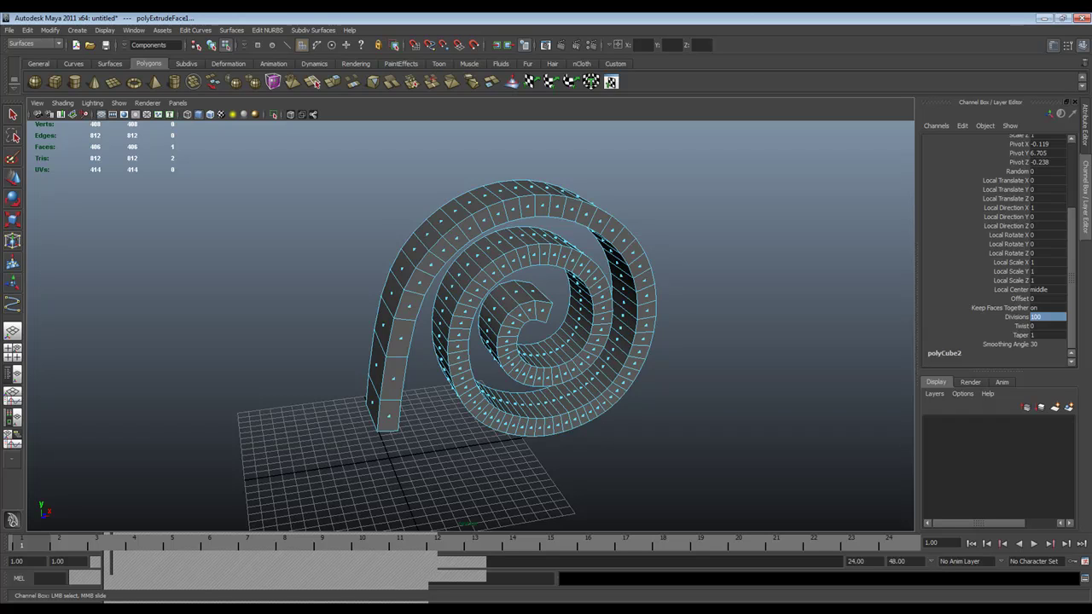
left_click_drag(384, 341, 350, 300, "alt")
right_click_drag(350, 300, 426, 305, "alt")
left_click_drag(426, 305, 354, 312, "alt")
middle_click_drag(563, 307, 474, 273, "alt")
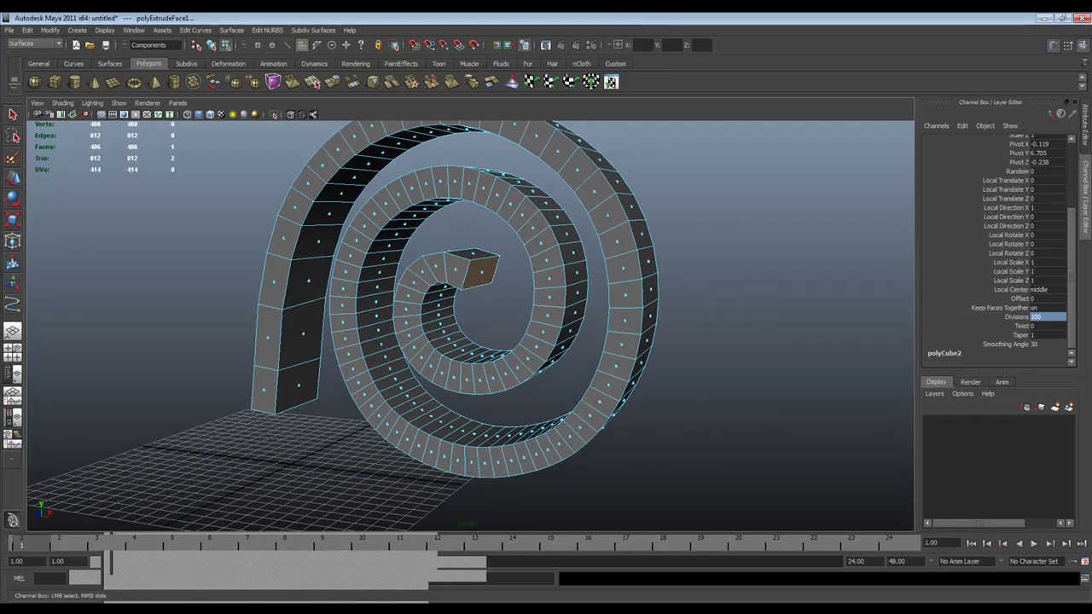
left_click(1022, 325)
mouse_move(1022, 326)
middle_mouse_down()
mouse_move(938, 326)
mouse_move(1045, 326)
mouse_move(1020, 326)
middle_mouse_up()
key("ctrl+z")
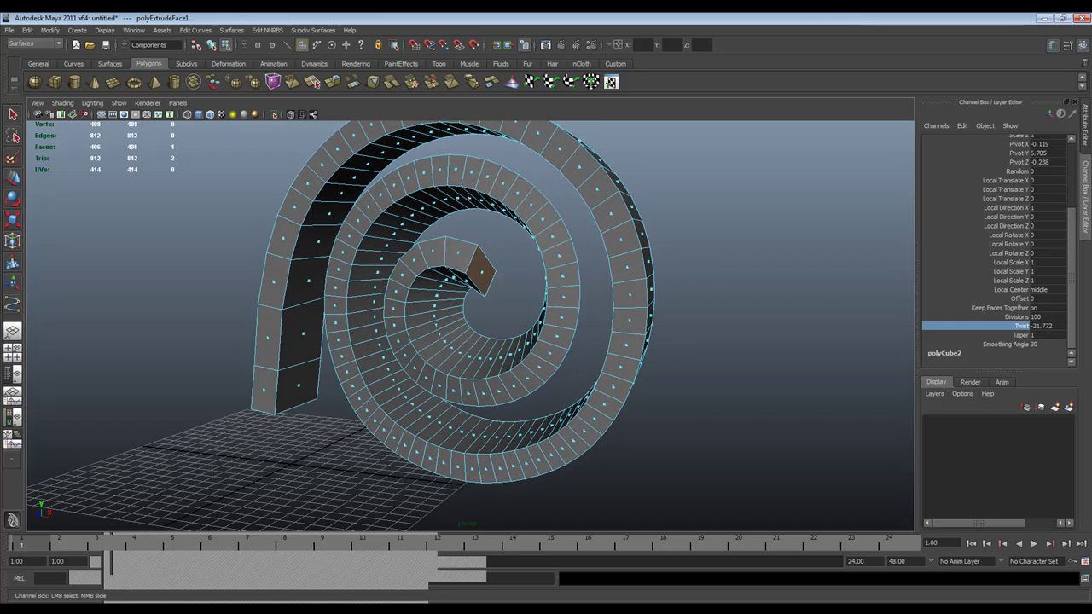
- Reset the extrusion's twist to 0
left_click(1046, 325)
type("0")
key("Return")
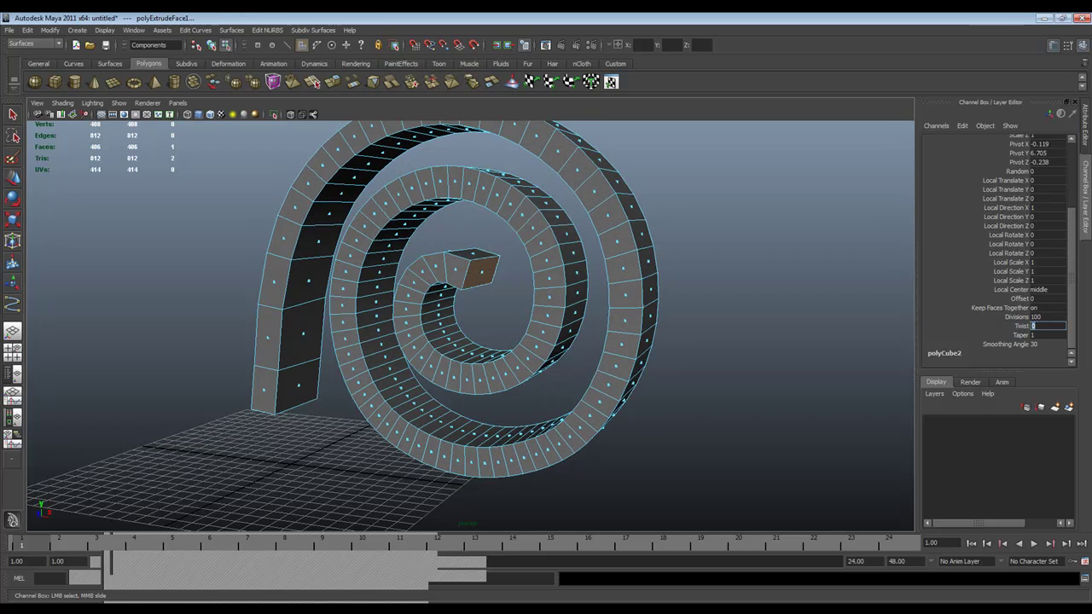
- Try taper values of 0.3, 0.1 and 0 on the face extrusion, and set the taper to 0.2
left_click(1021, 335)
middle_click_drag(1021, 336, 996, 335)
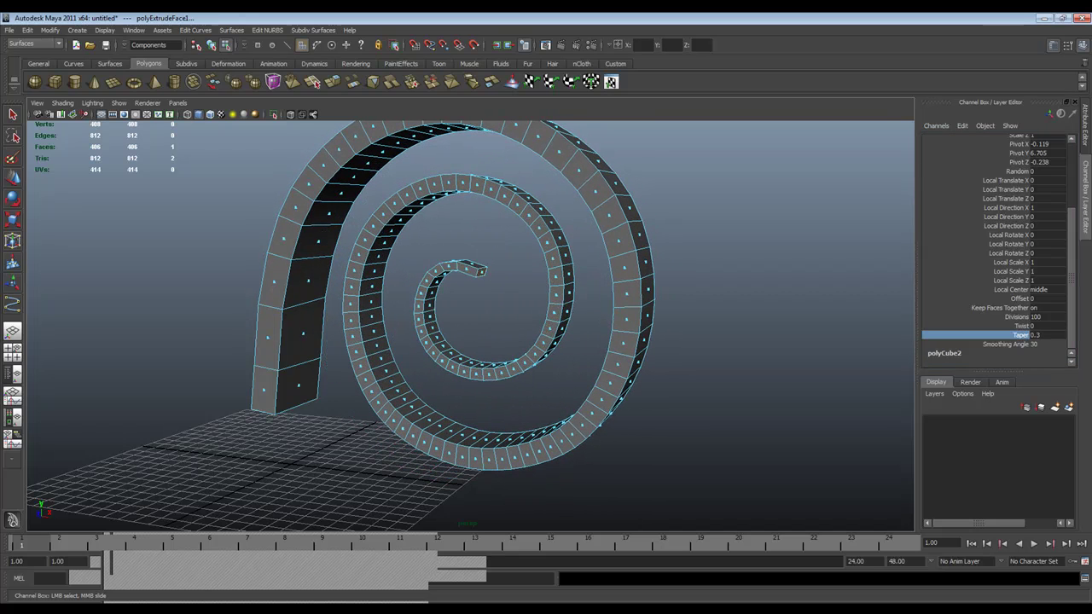
middle_click_drag(478, 290, 488, 326, "alt")
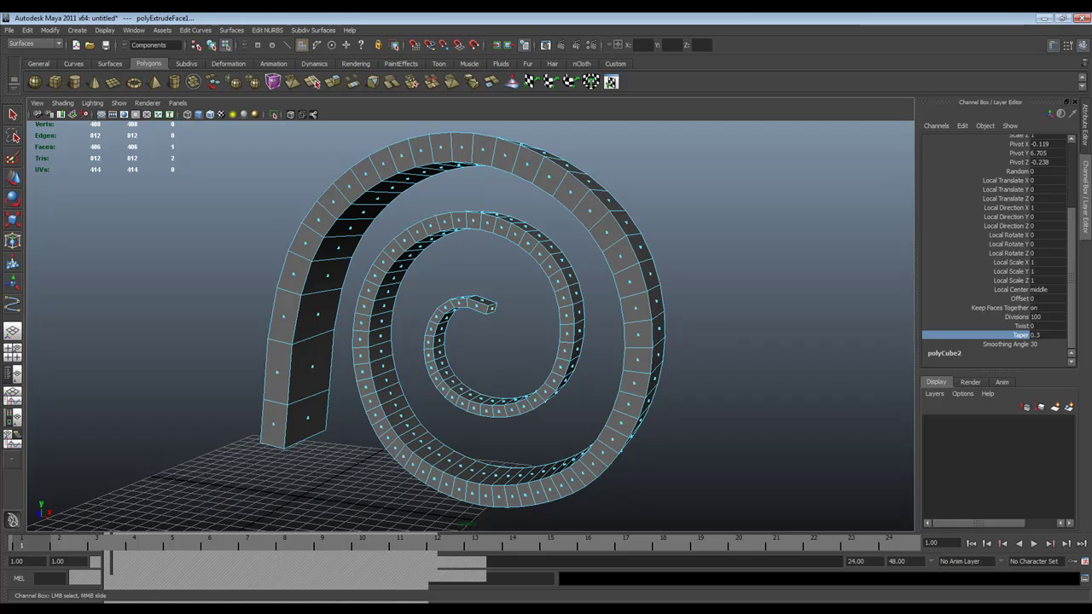
mouse_move(487, 325)
middle_mouse_down()
mouse_move(465, 326)
mouse_move(487, 326)
middle_mouse_up()
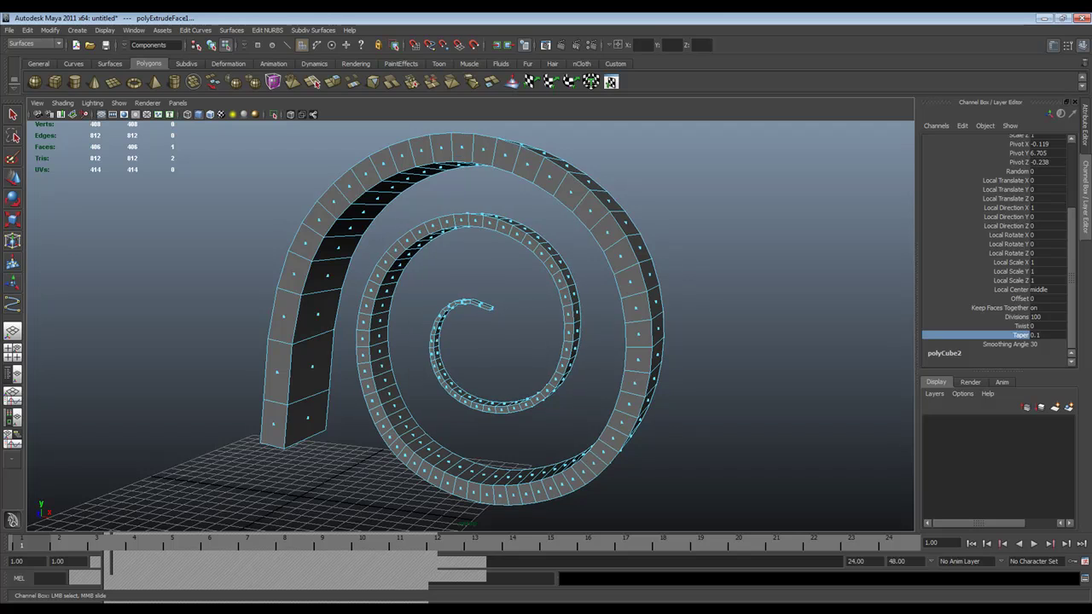
right_click_drag(488, 325, 623, 326, "alt")
middle_click_drag(487, 326, 465, 326)
mouse_move(470, 326)
right_mouse_down("alt")
mouse_move(588, 325)
mouse_move(478, 326)
right_mouse_up("alt")
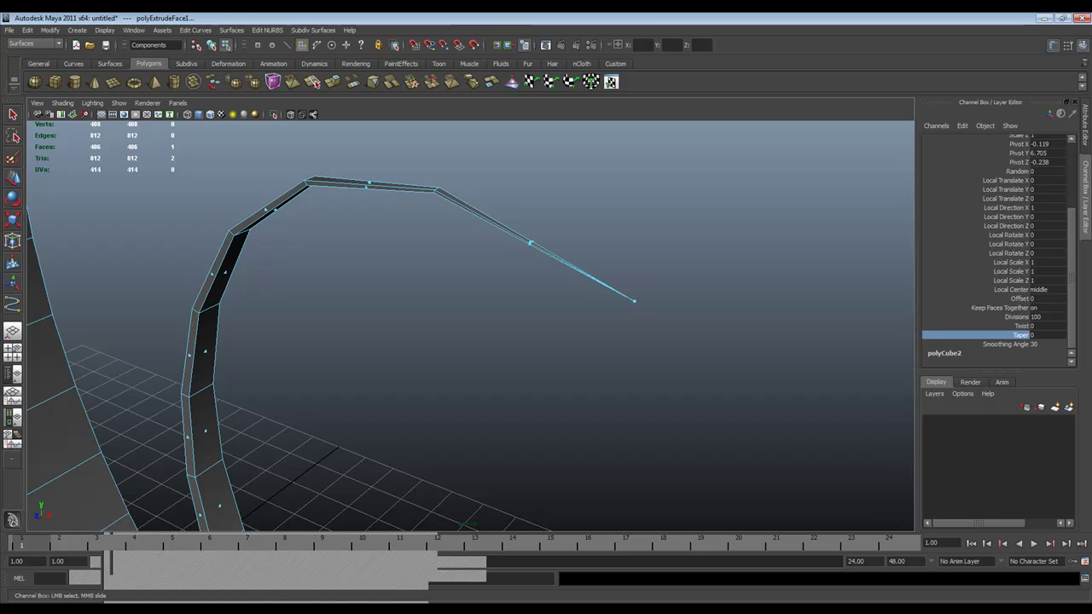
mouse_move(478, 326)
middle_mouse_down()
mouse_move(545, 326)
mouse_move(477, 326)
mouse_move(546, 326)
mouse_move(478, 326)
mouse_move(546, 326)
mouse_move(494, 326)
middle_mouse_up()
right_click_drag(529, 324, 341, 238, "alt")
left_click_drag(341, 239, 392, 222, "alt")
right_click_drag(392, 221, 246, 135, "alt")
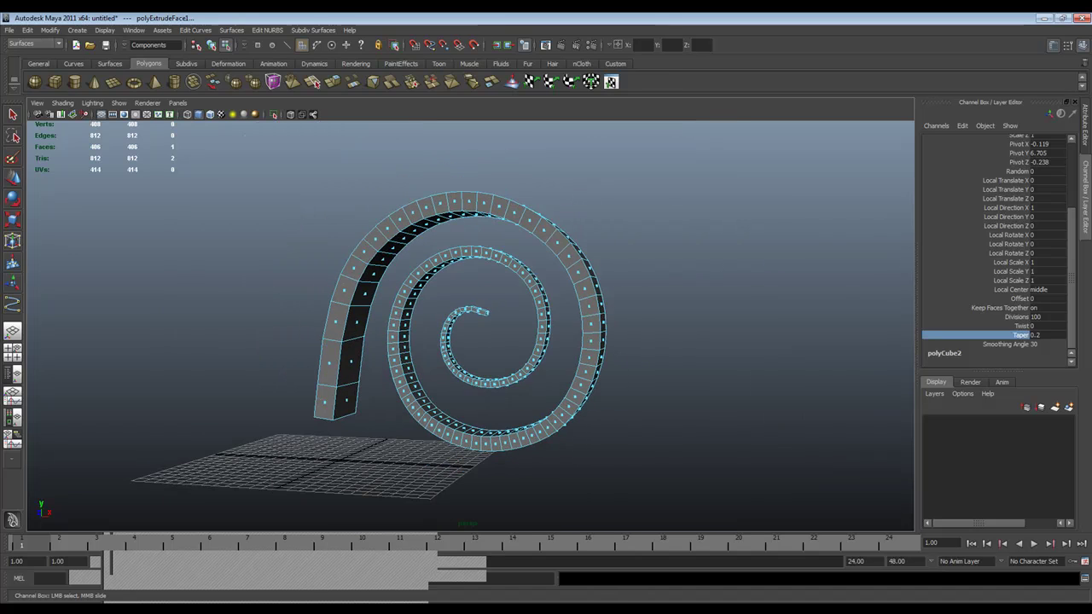
- Return the spiral mesh to object mode, turn on its smooth preview and deselect it
key("F8")
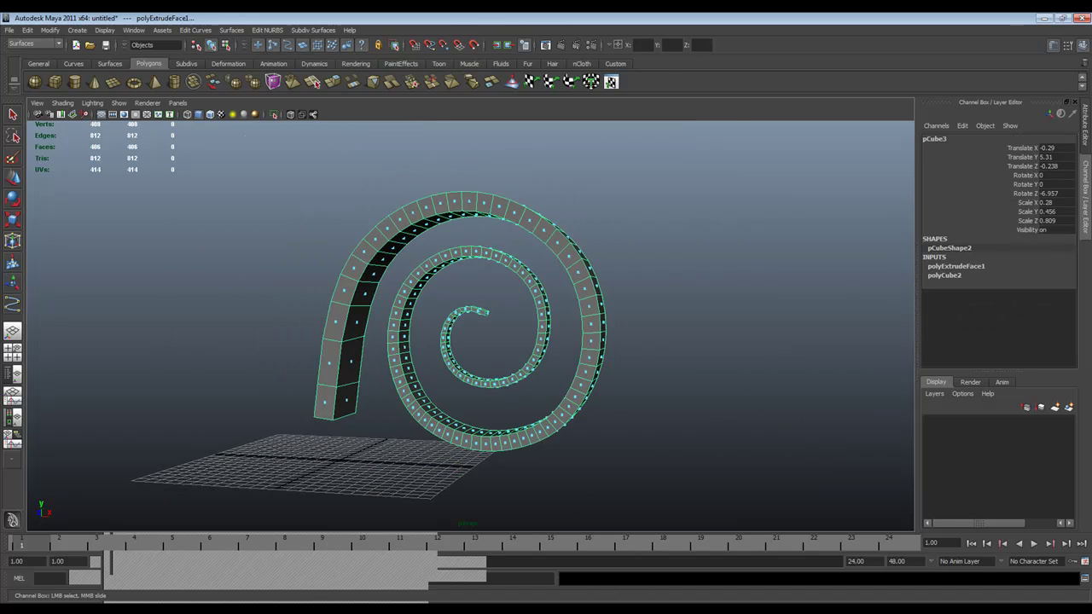
key("3")
left_click_drag(648, 290, 682, 261, "alt")
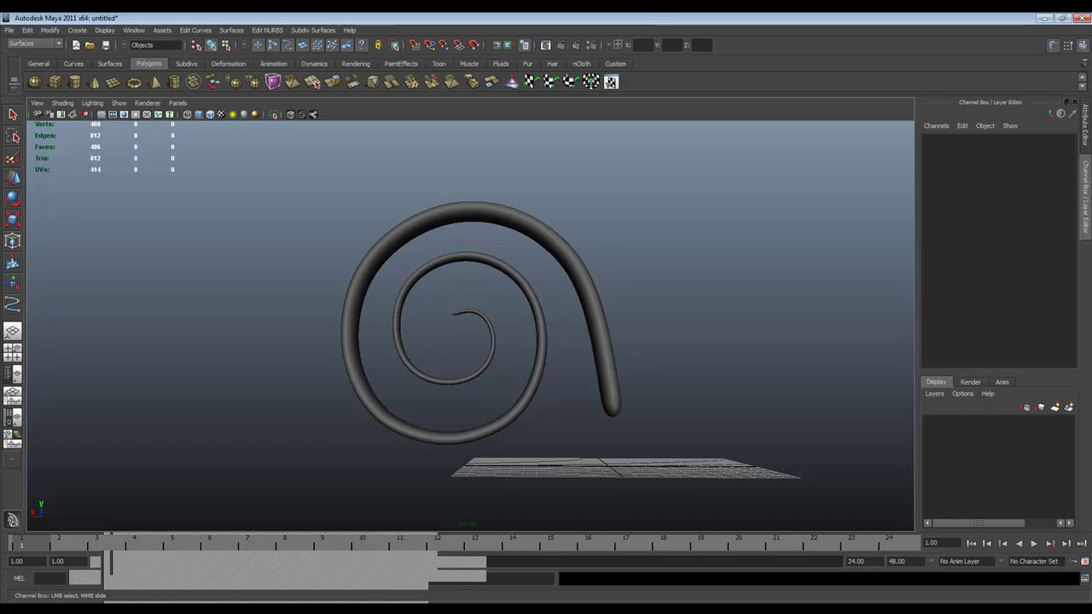
left_click(599, 328)
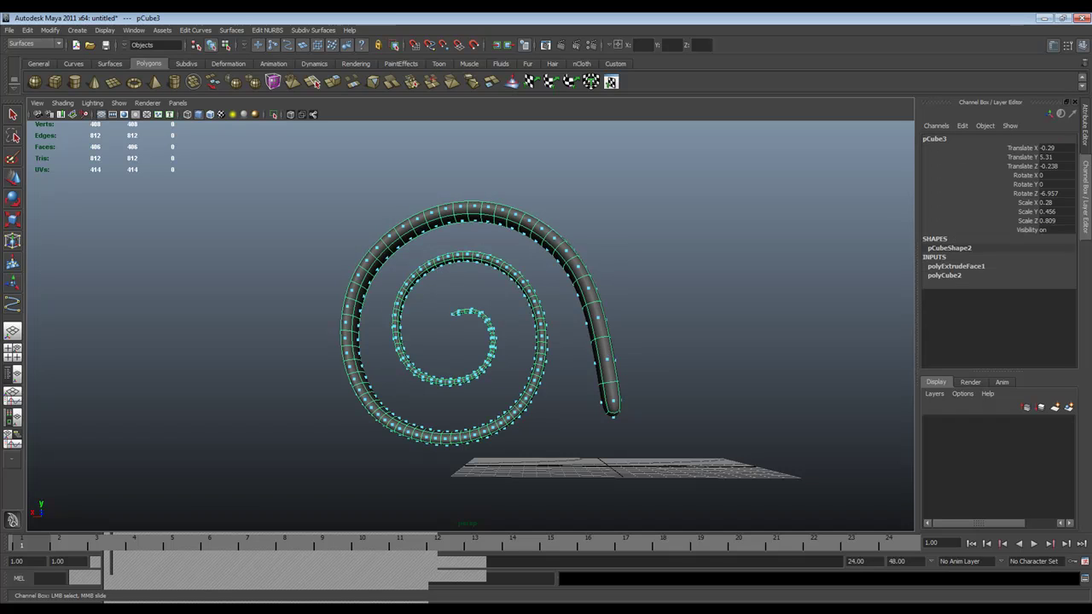
left_click(700, 316)
- Move the spiral mesh to about 25.33 in X, clear of its path curve
left_click_drag(699, 316, 443, 328, "alt")
left_click(436, 354)
key("w")
left_click_drag(354, 436, 584, 328)
- Show the path curve's control vertices and pull several CVs of its outer loop upward and outward
left_click(580, 256)
left_click(509, 322)
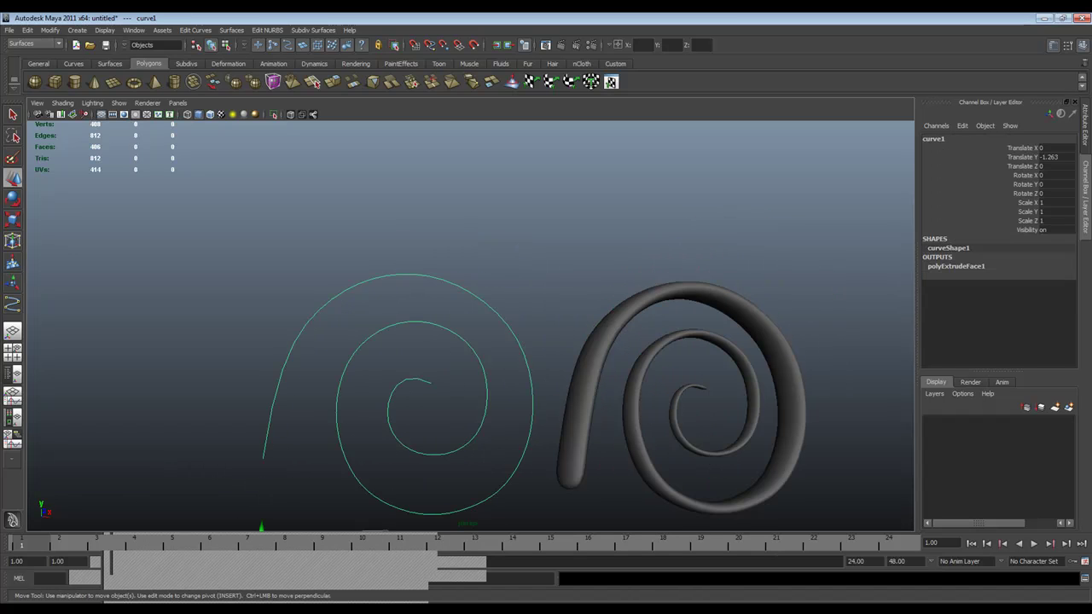
key("F8")
left_click(384, 268)
left_click_drag(385, 268, 386, 193)
left_click(458, 276)
left_click(460, 278)
left_click(458, 276)
left_click_drag(458, 276, 536, 223)
left_click(526, 332)
left_click_drag(526, 333, 597, 286)
- Offset the outer loop's upper CVs in depth to bend the spiral out of its plane
left_click_drag(477, 305, 390, 302)
left_click(509, 208)
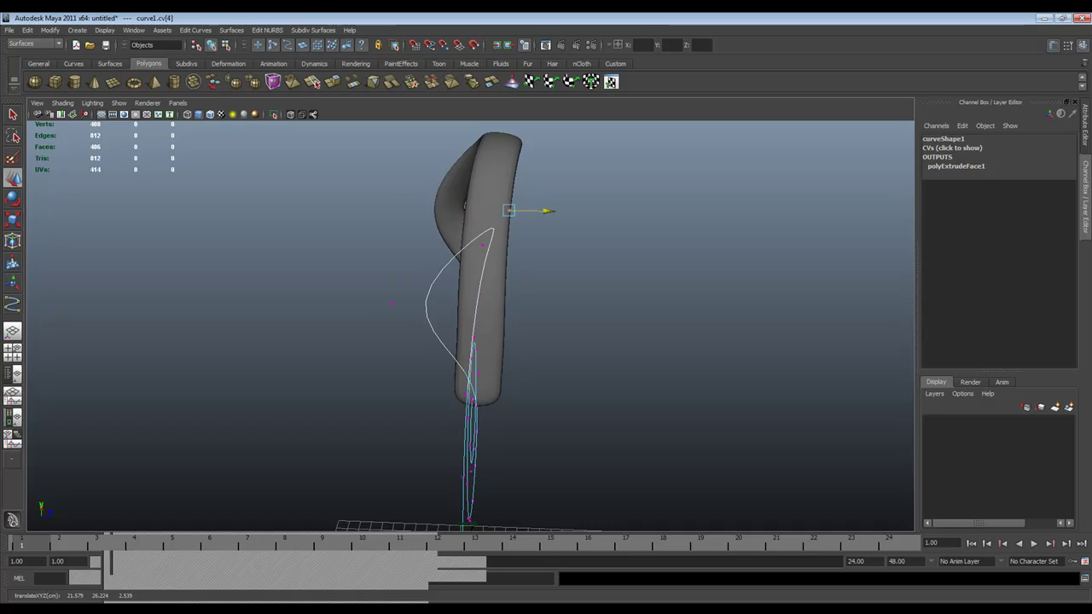
left_click_drag(547, 210, 425, 208)
left_click(482, 244)
left_click_drag(519, 246, 456, 333)
- Pull an inner-coil CV far out in depth, and shift the CV just above the curve's base
left_click(528, 290)
left_click(512, 218)
left_click(418, 312)
left_click(503, 405)
right_click_drag(503, 405, 456, 405)
left_click_drag(467, 312, 670, 333)
left_click(575, 394)
left_click_drag(603, 393, 478, 394)
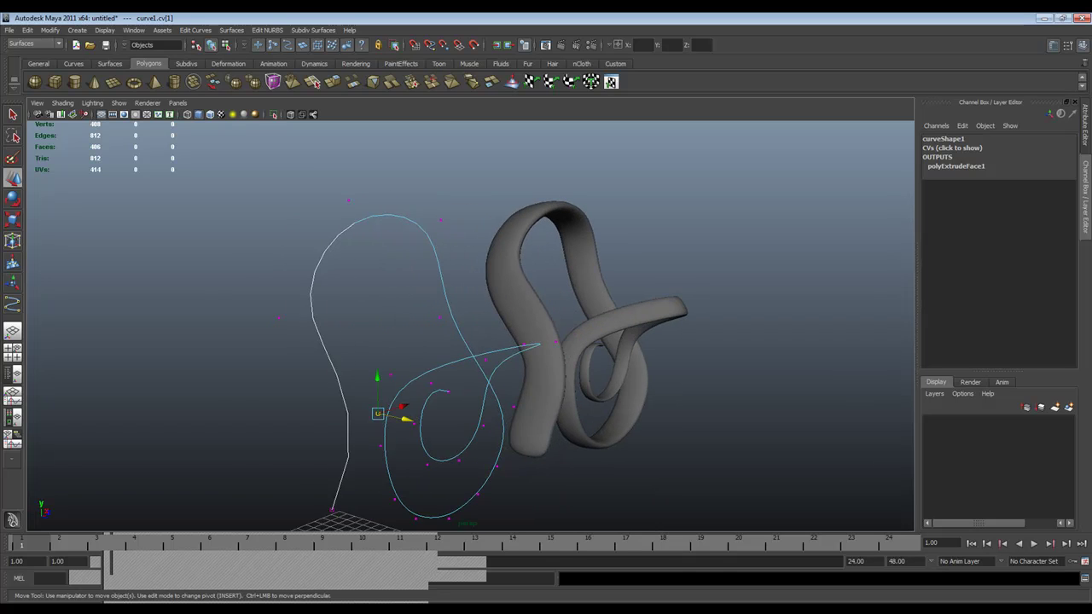
- Return the curve to object mode, and select the extruded mesh to inspect its bent shape
middle_click_drag(478, 394, 382, 415, "alt")
left_click_drag(382, 415, 218, 417, "alt")
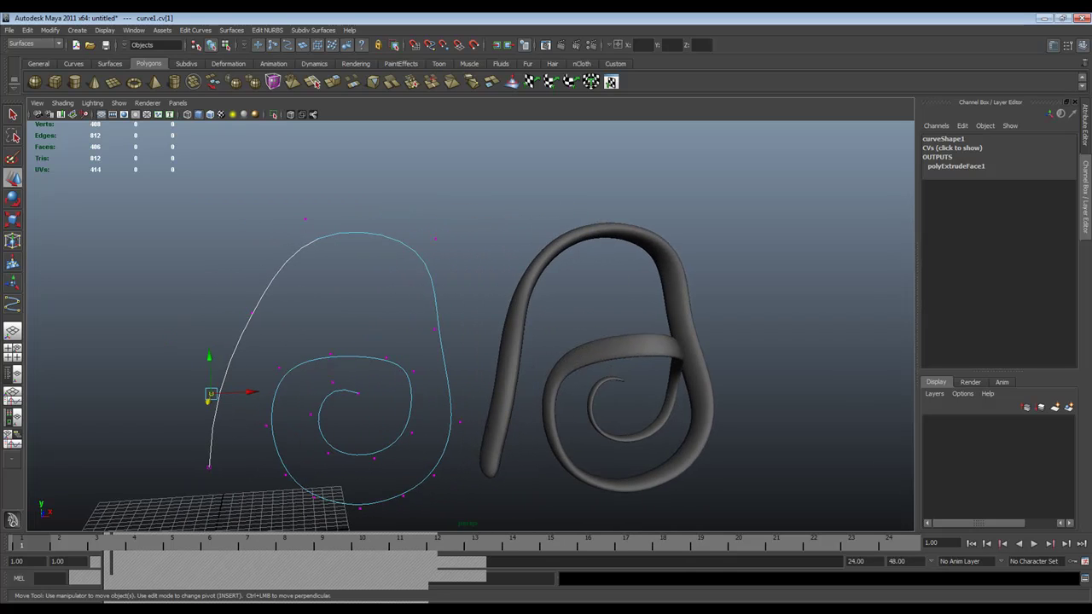
right_click_drag(218, 416, 256, 377)
left_click(256, 377)
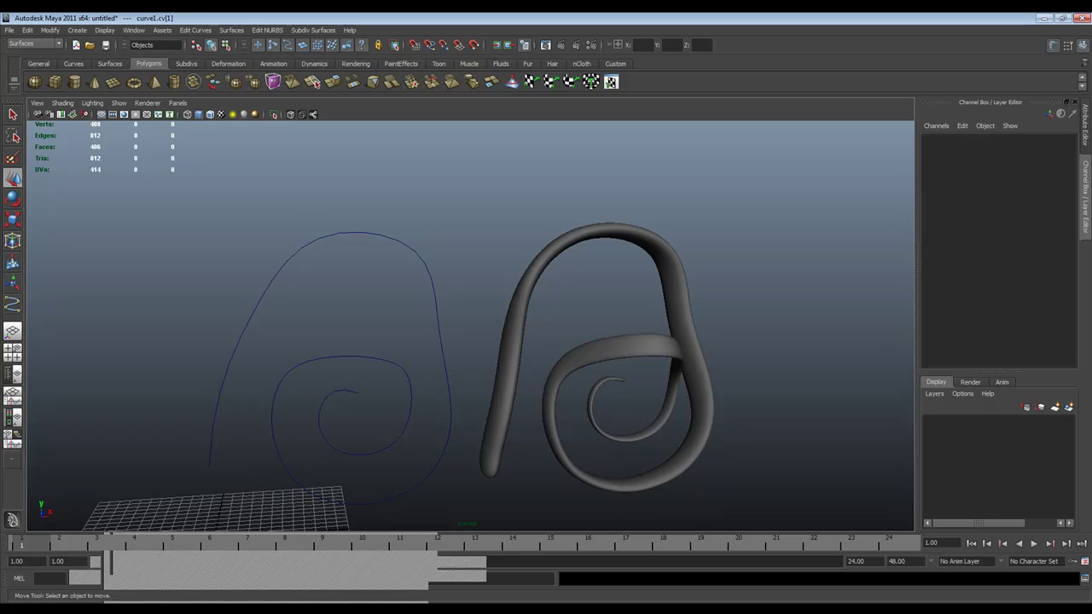
left_click(510, 365)
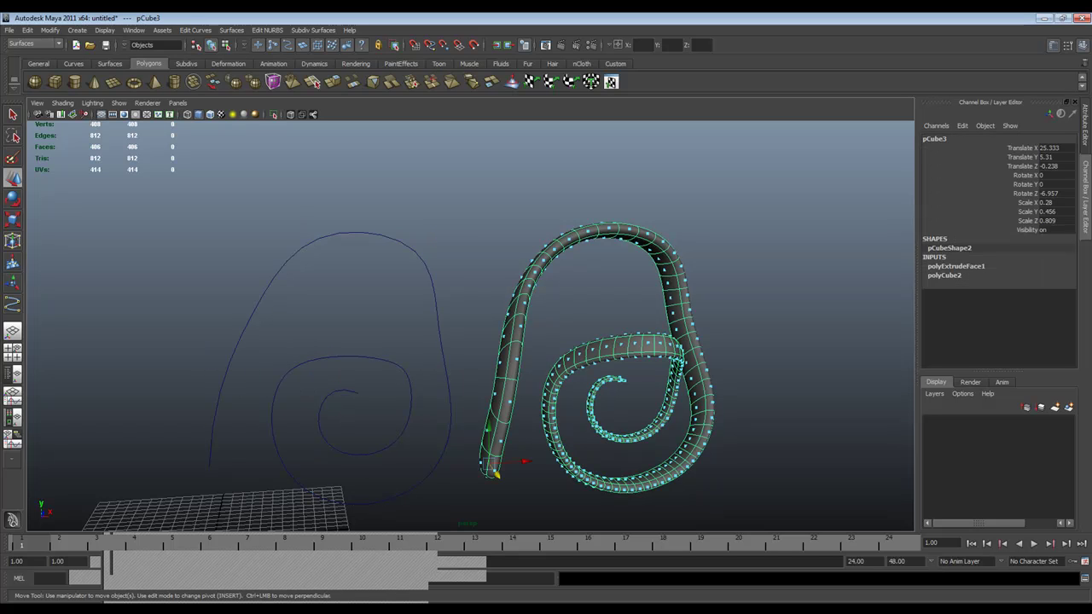
left_click_drag(511, 367, 367, 346, "alt")
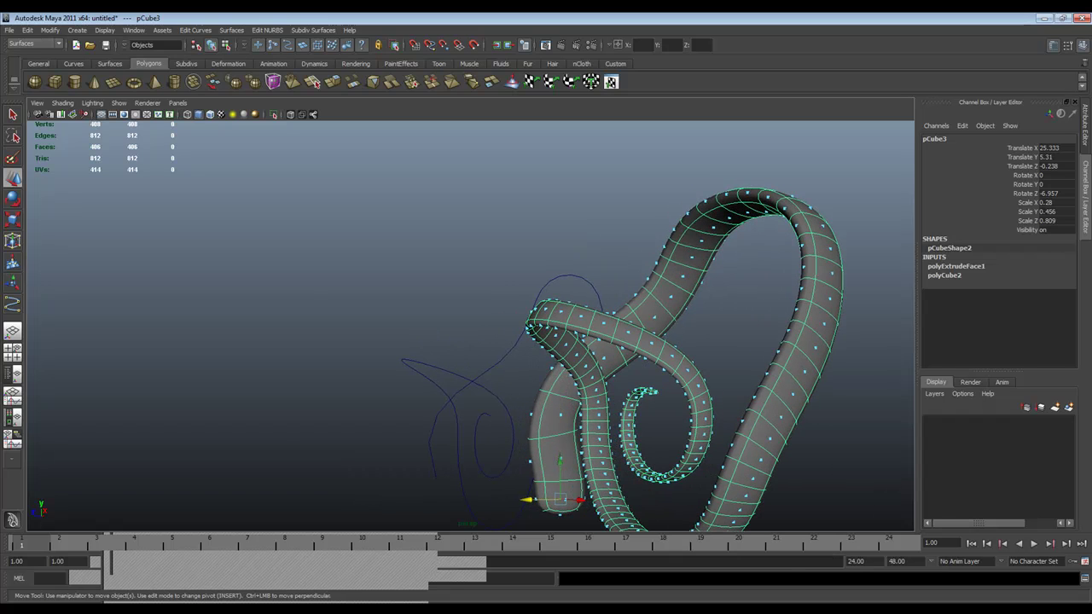
left_click_drag(367, 345, 465, 355, "alt")
- Try moving the whole path curve along X, and undo the moves
left_click(462, 351)
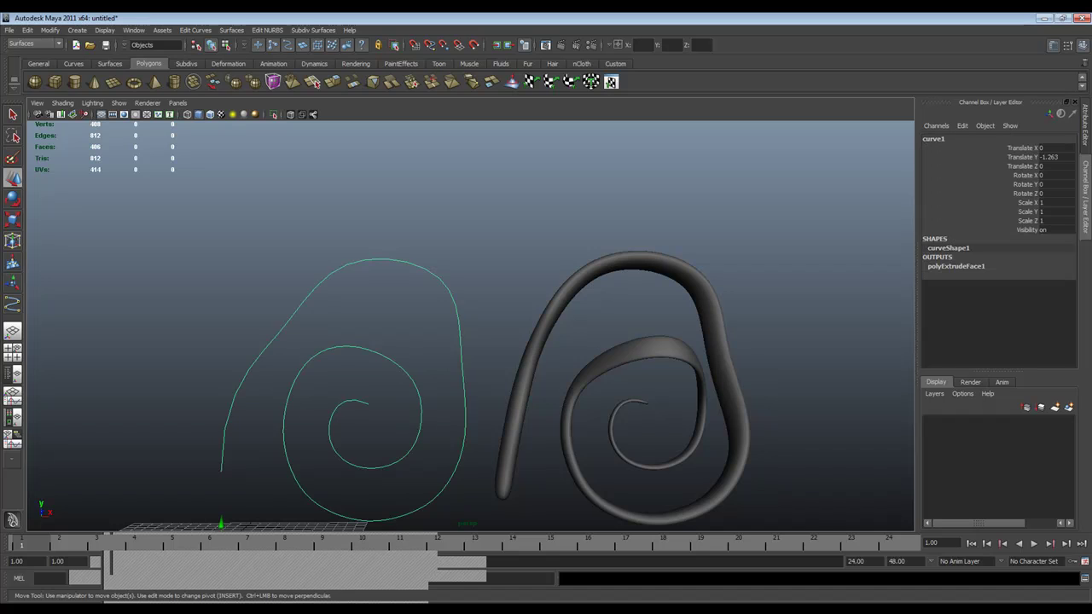
right_click_drag(462, 352, 400, 351, "alt")
left_click_drag(400, 351, 426, 400, "alt")
left_click_drag(340, 461, 442, 450)
key("ctrl+z")
key("ctrl+z")
key("ctrl+z")
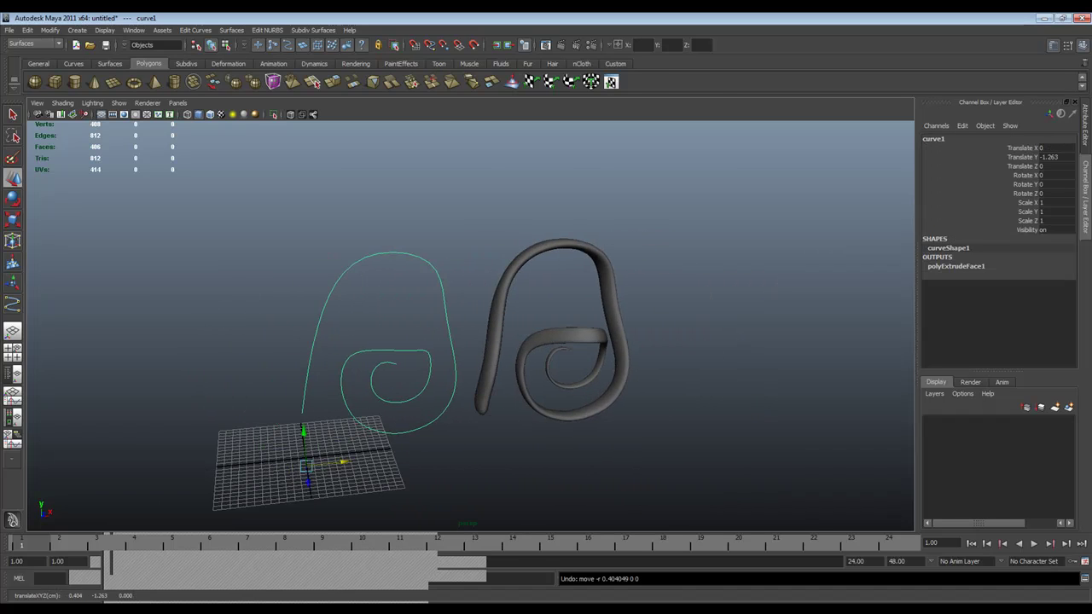
- Delete the construction history of the extruded spiral mesh
left_click(483, 376)
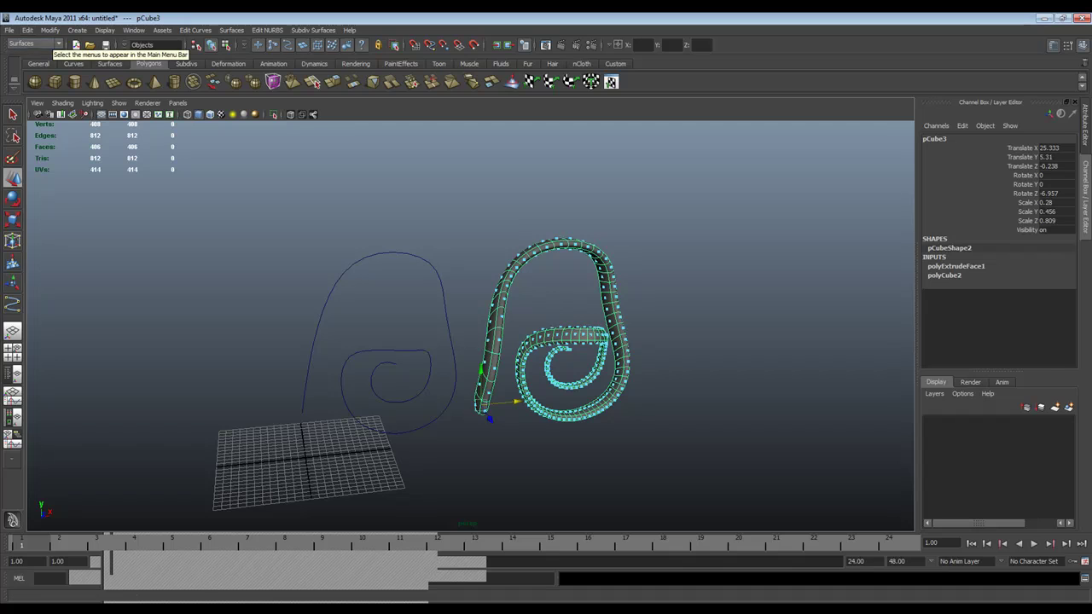
left_click(27, 30)
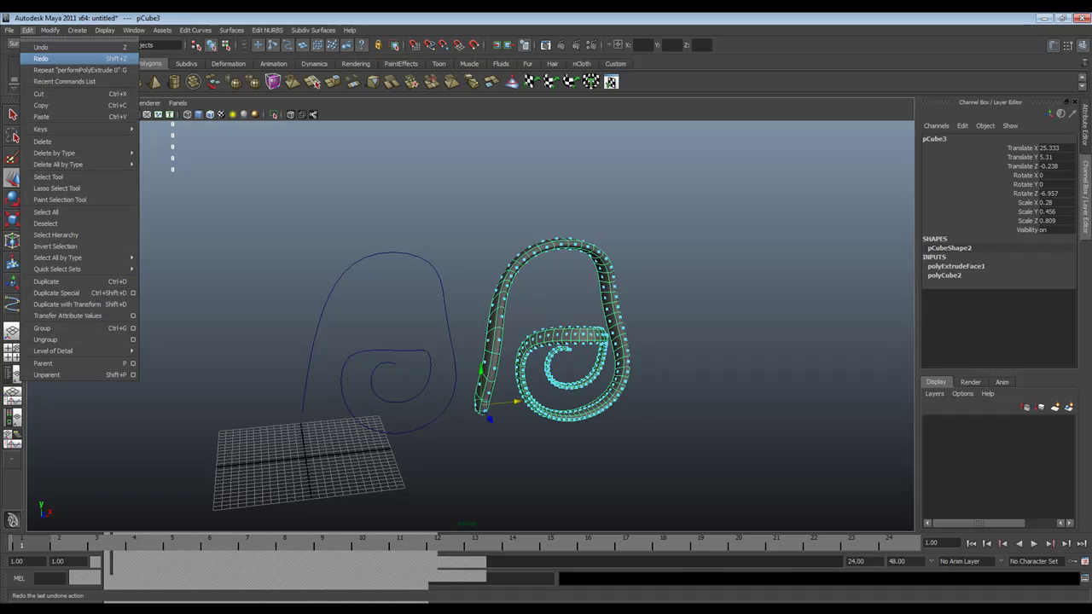
mouse_move(54, 153)
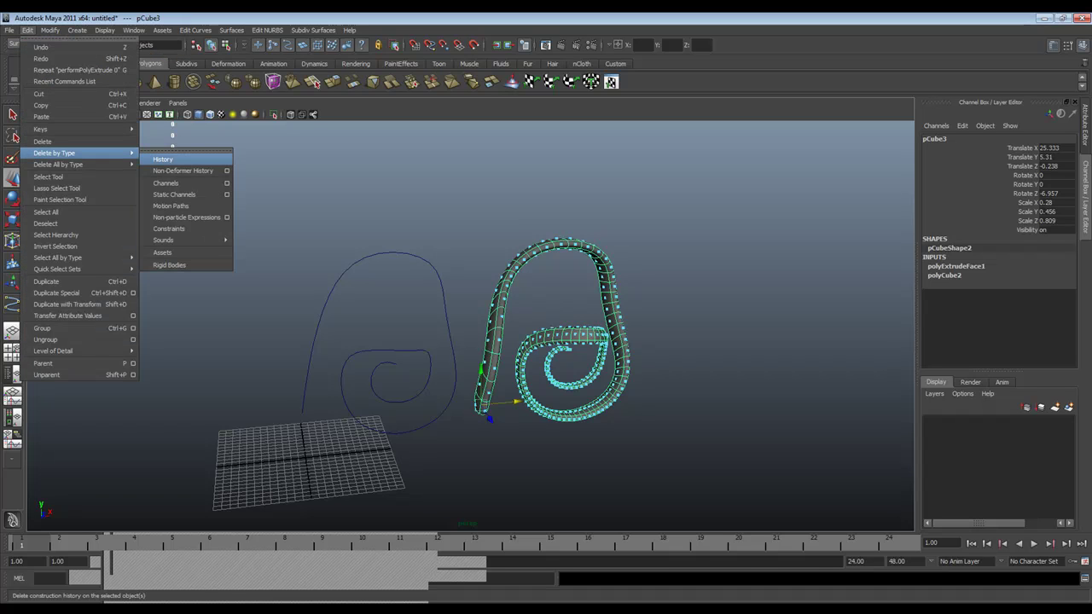
left_click(162, 160)
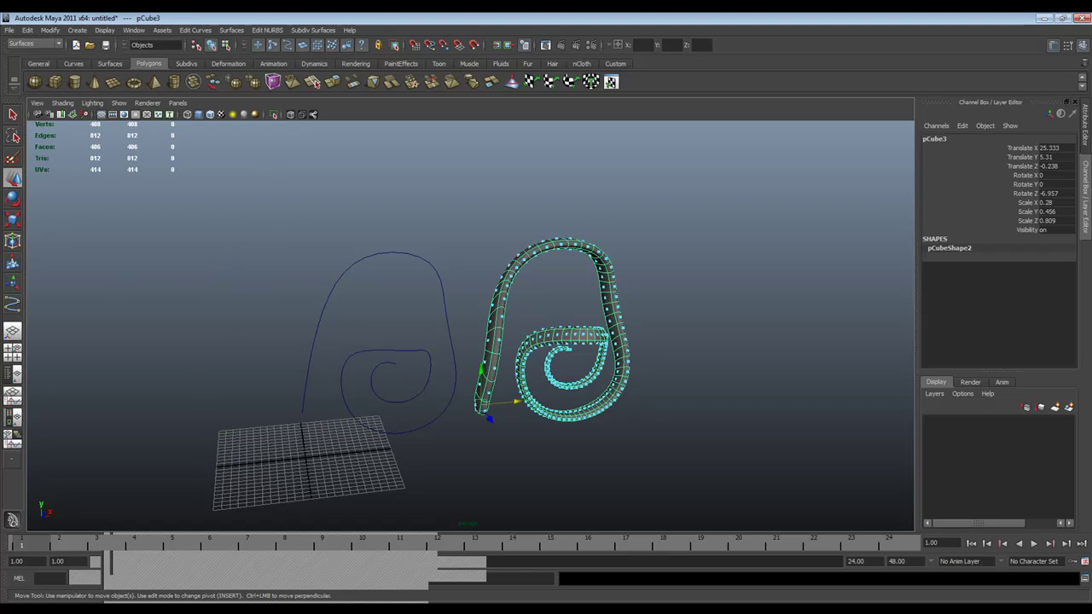
- Move the path curve to about -10.58 in X to test its independence from the mesh, and delete it
left_click(315, 337)
left_click_drag(306, 466, 282, 439)
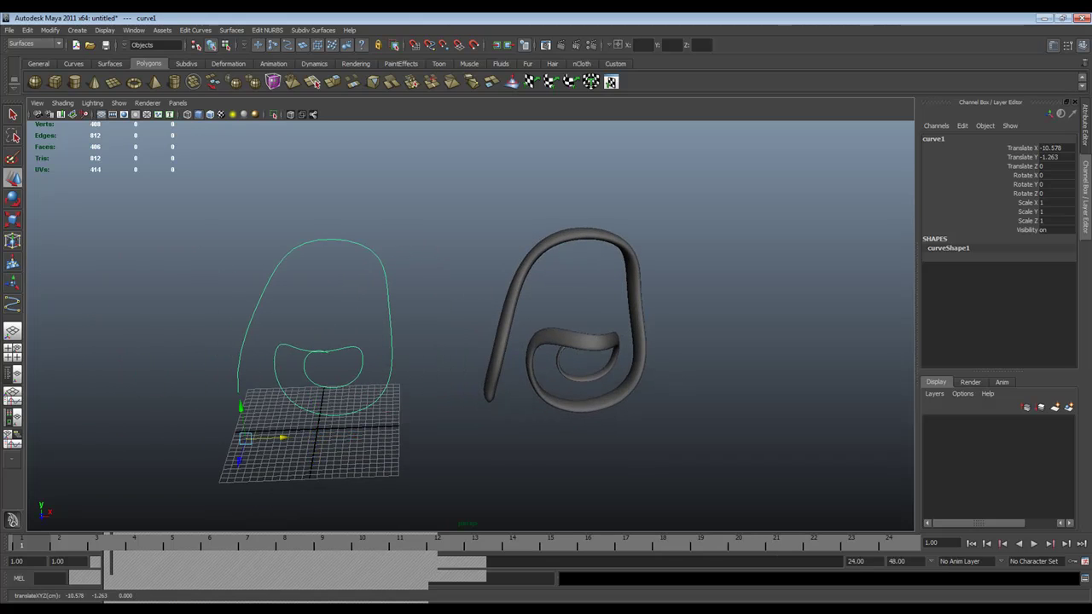
left_click_drag(367, 342, 563, 316, "alt")
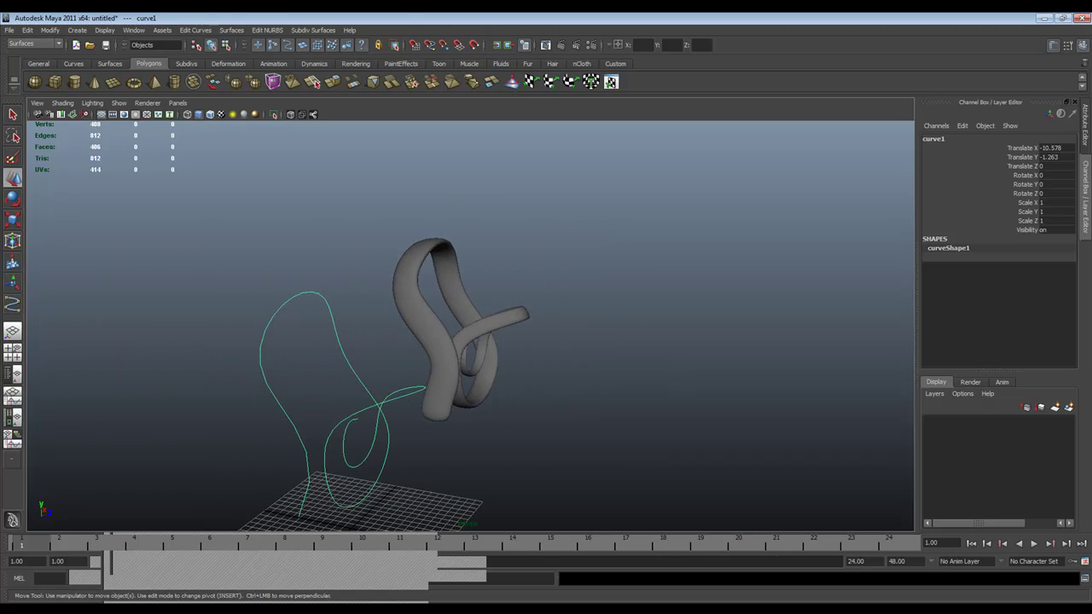
key("Delete")
- Move the spiral mesh to about -7.37 in X, back over the grid
left_click(438, 363)
left_click_drag(546, 367, 280, 458, "alt")
left_click_drag(409, 375, 435, 375, "alt")
middle_click_drag(435, 375, 383, 295, "alt")
left_click_drag(383, 324, 504, 354, "alt")
- Try pulling vertices of the spiral mesh, turn off its smooth preview, and undo the vertex edits
left_click(614, 342)
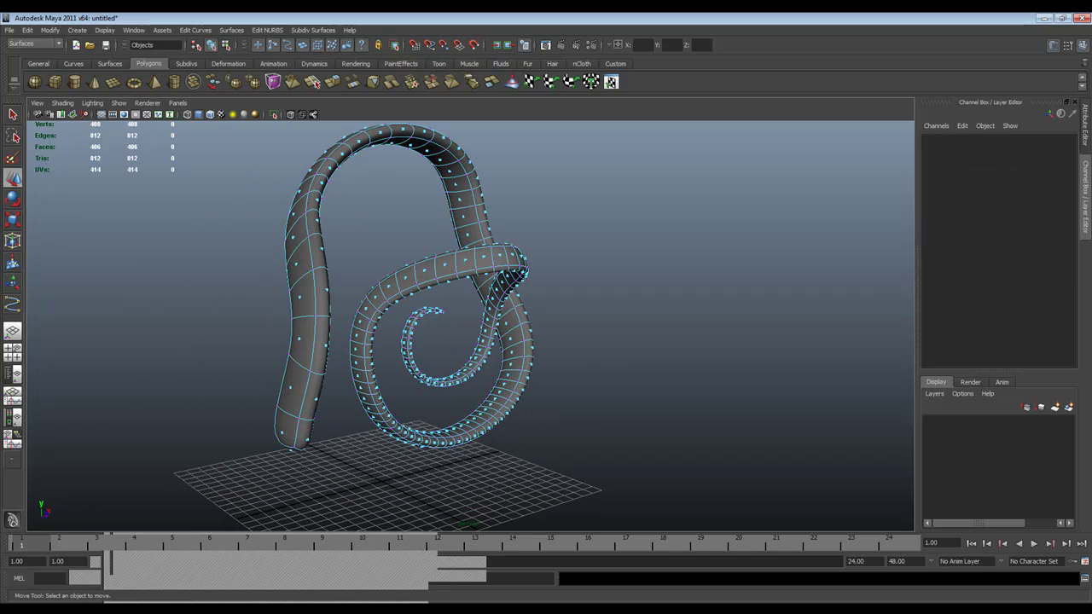
scroll(471, 326, "up", 10)
left_click_drag(328, 243, 387, 315)
left_click_drag(358, 315, 520, 328, "alt")
left_click_drag(431, 359, 699, 324)
key("1")
key("ctrl+z")
key("ctrl+z")
key("ctrl+z")
- Try moving the vertices at the spiral's inner tip upward, and undo the move
left_click_drag(629, 231, 512, 322)
left_click_drag(512, 321, 597, 405, "alt")
left_click_drag(599, 282, 542, 91)
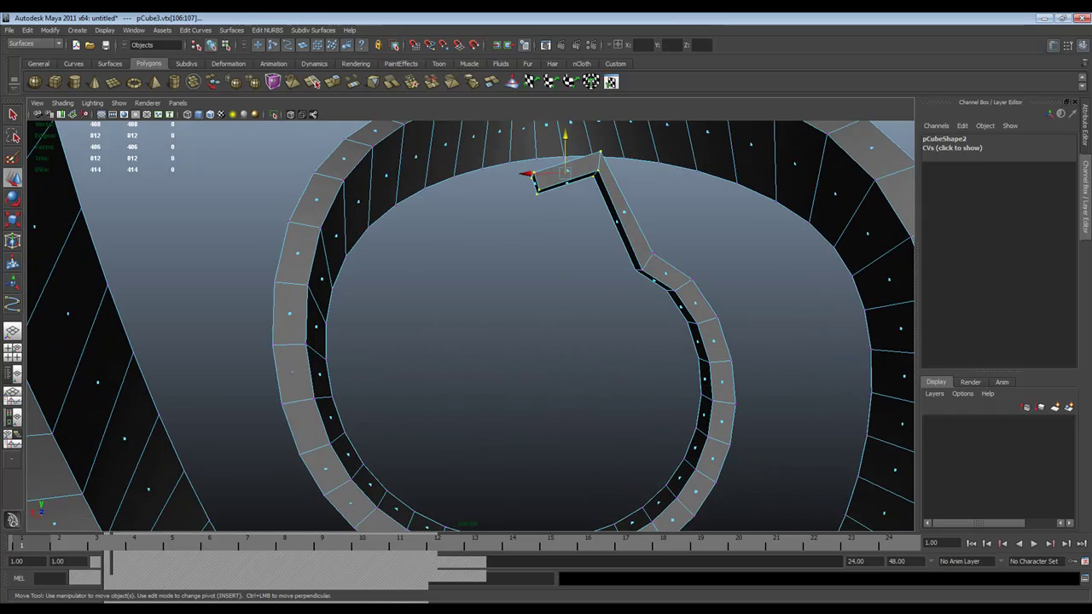
key("ctrl+z")
scroll(542, 213, "down", 7)
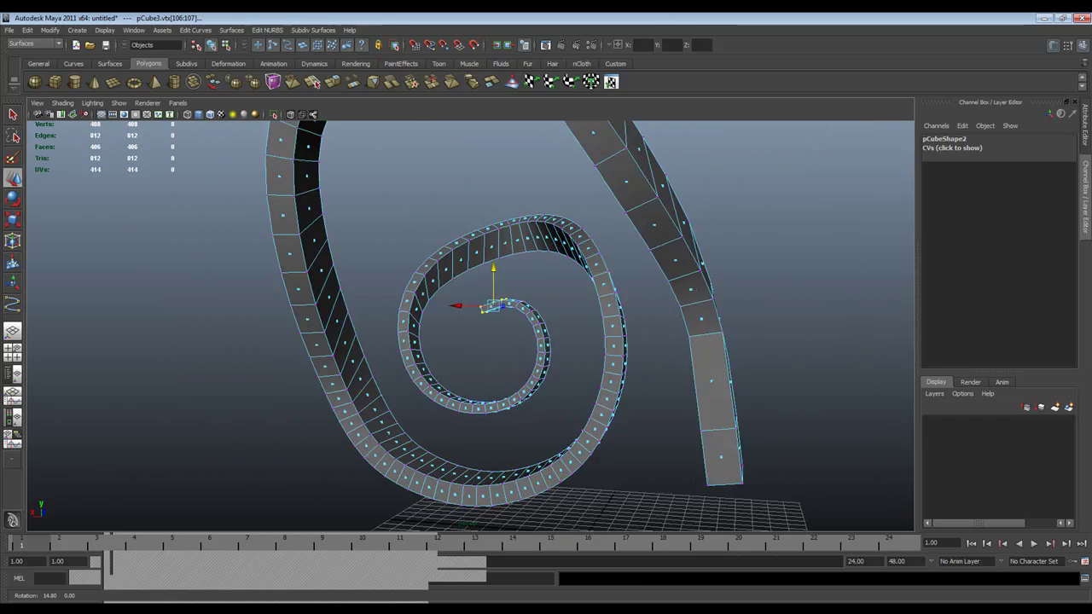
- Return the spiral mesh to object mode and deselect it
left_click_drag(542, 213, 384, 267, "alt")
right_click_drag(477, 324, 537, 273)
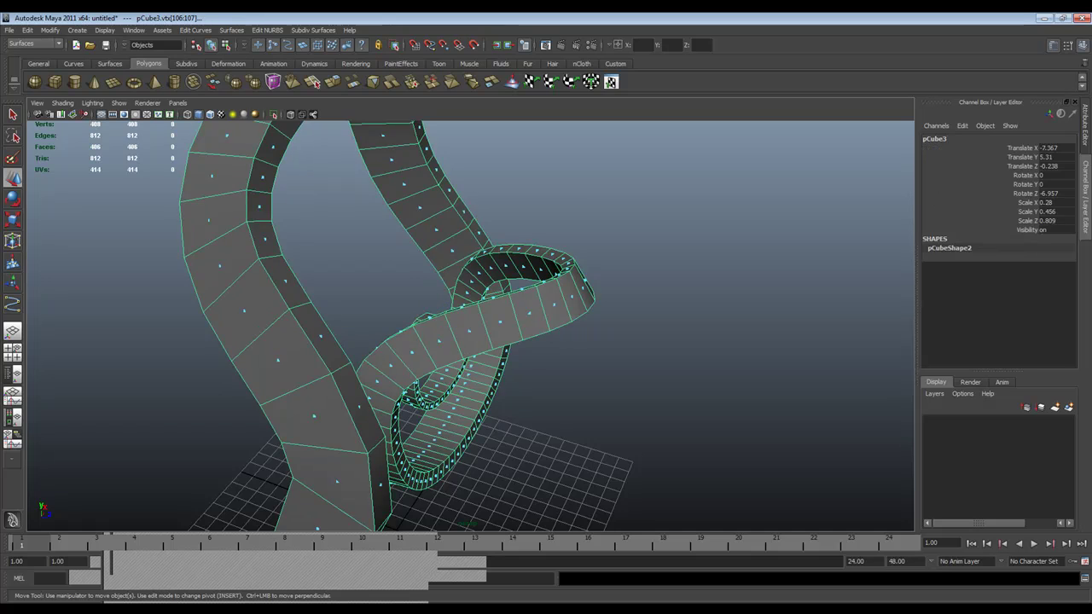
left_click(665, 256)
left_click_drag(614, 273, 537, 218, "alt")
scroll(417, 217, "down", 2)
scroll(417, 217, "down", 2)
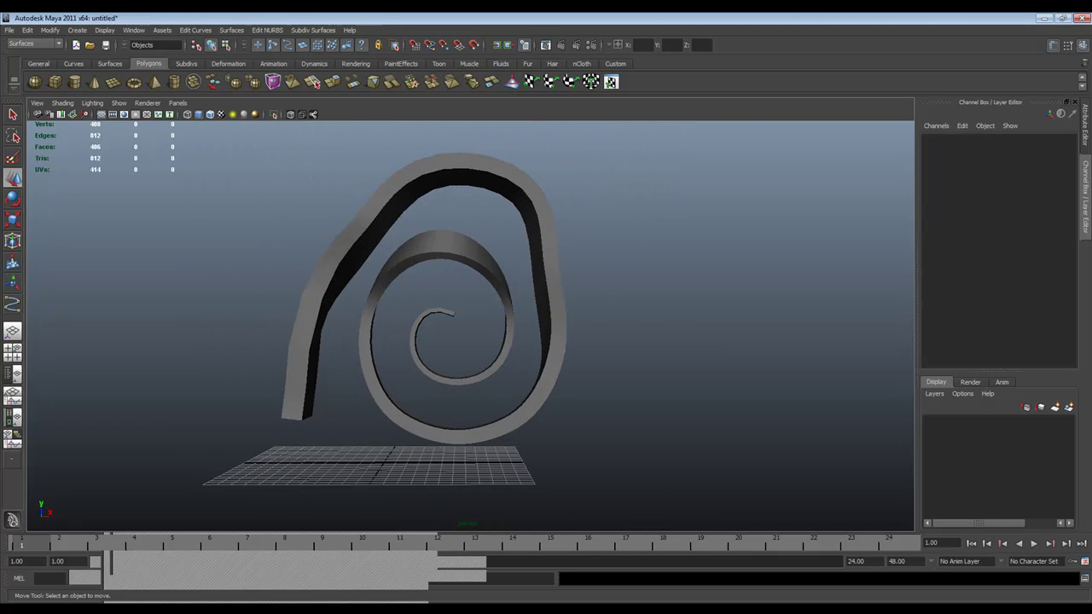
- Turn on smooth preview for the spiral mesh, and deselect it to view the finished form
left_click(546, 226)
key("3")
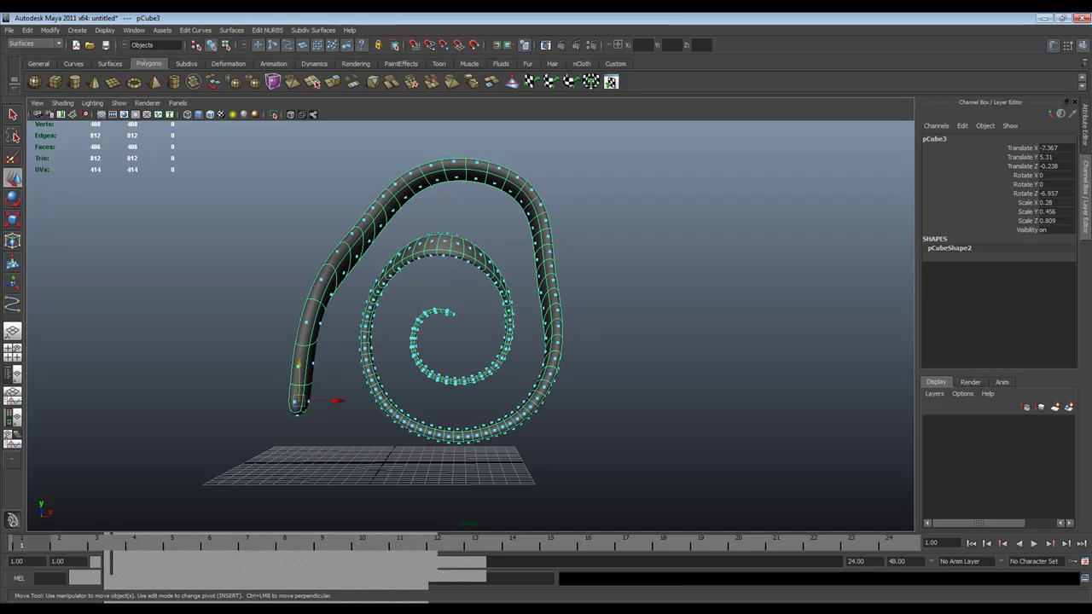
left_click(648, 256)
mouse_move(648, 256)
left_mouse_down("alt")
mouse_move(478, 256)
mouse_move(725, 265)
mouse_move(597, 268)
left_mouse_up("alt")
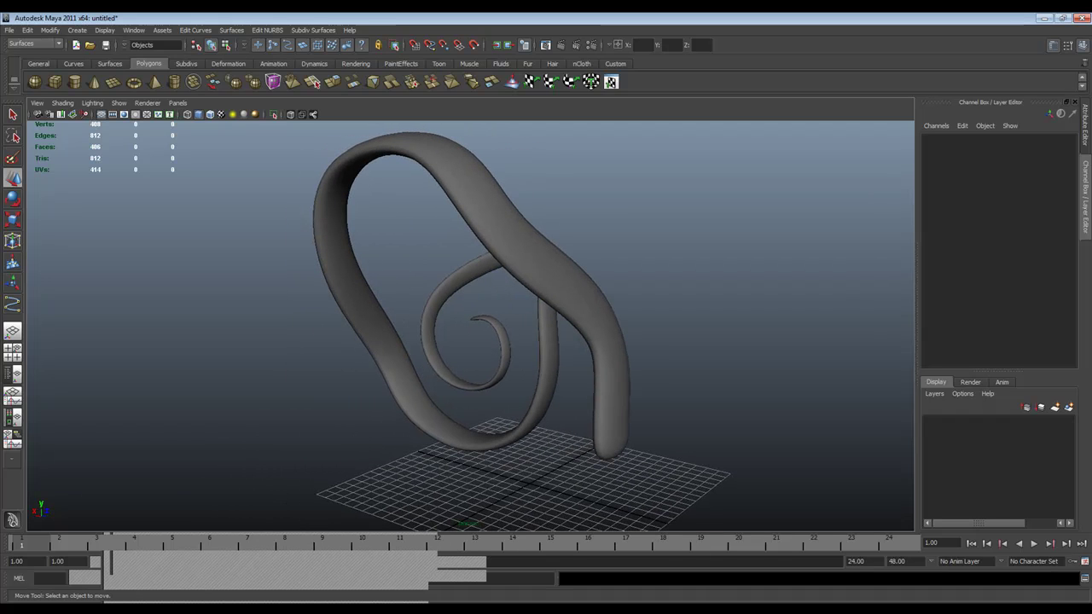